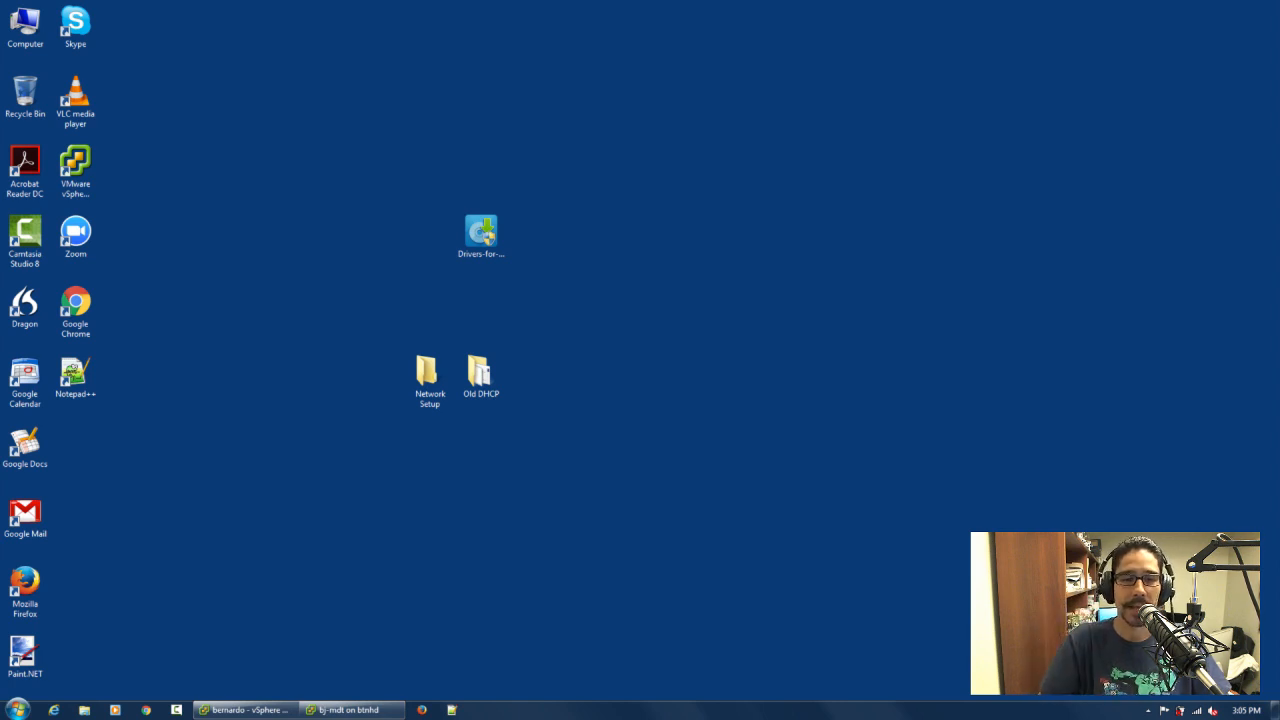
# Open the first image in the Network Setup folder and examine the vSphere standard switch layout
pyautogui.doubleClick(428, 375)
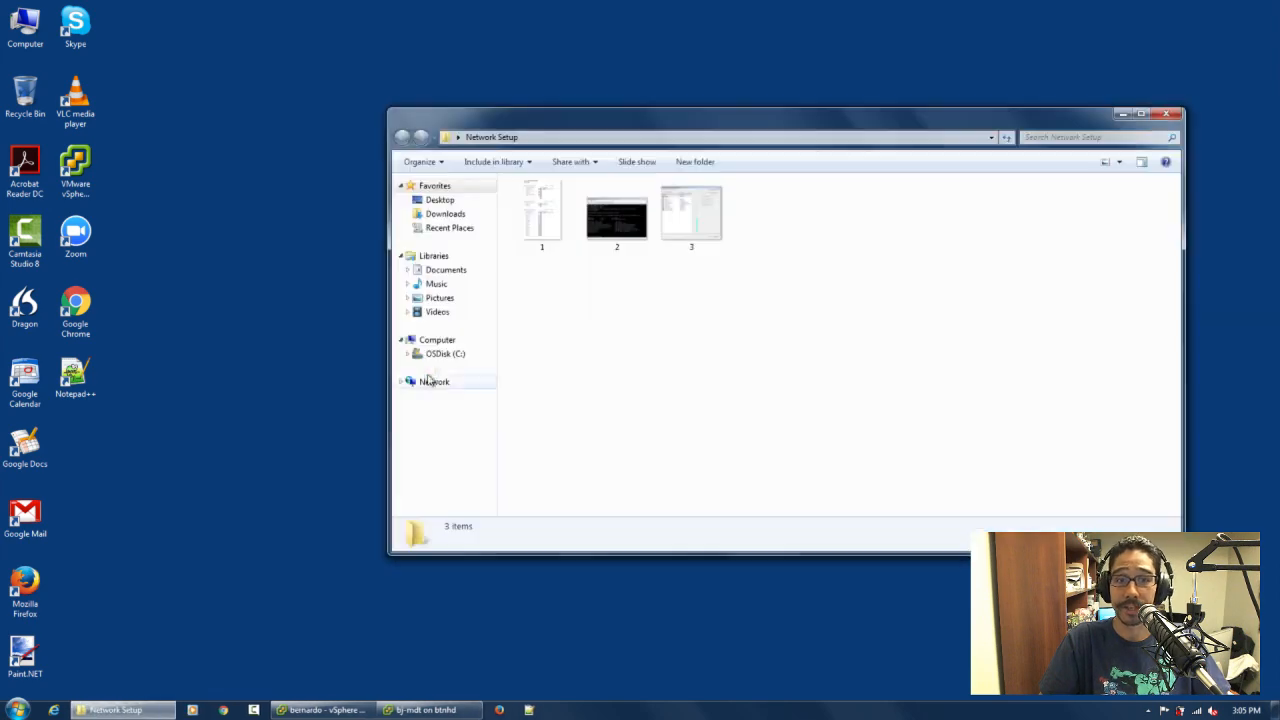
pyautogui.doubleClick(543, 240)
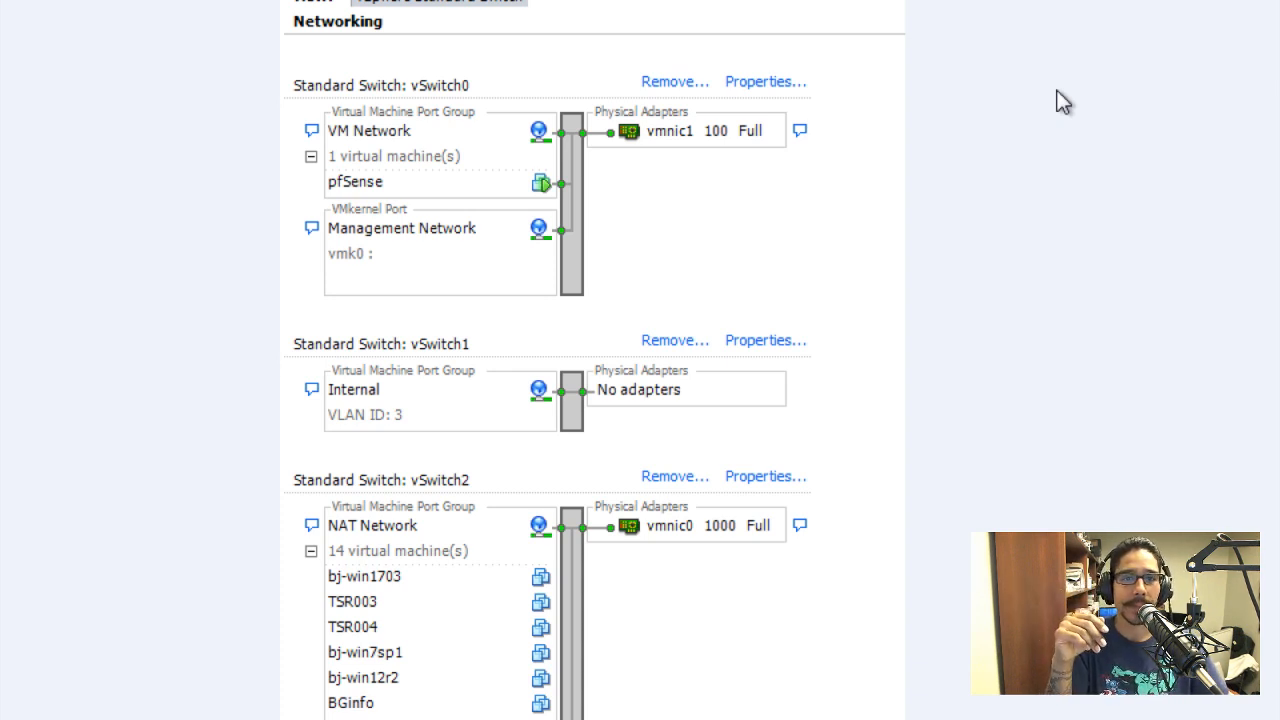
pyautogui.scroll(1, 962, 93)
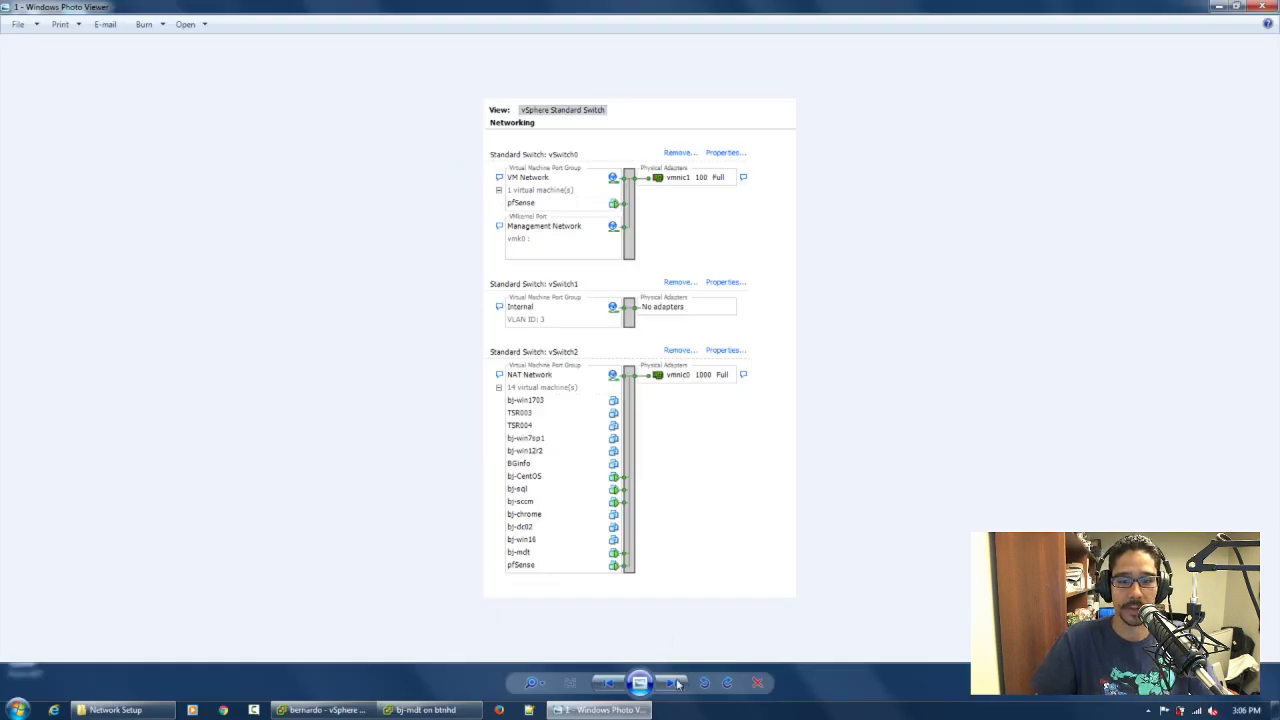
# Review the pfSense console and virtual machine hardware images, and return to the standard switch diagram
pyautogui.click(674, 688)
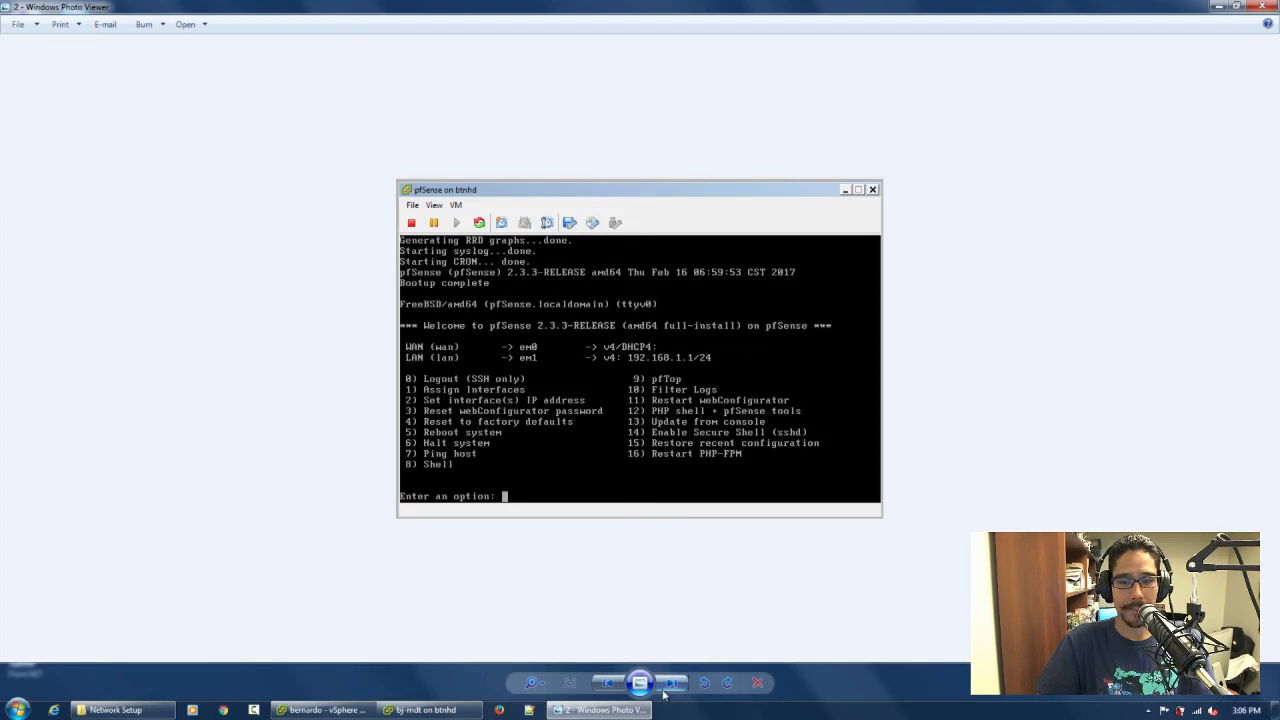
pyautogui.click(670, 684)
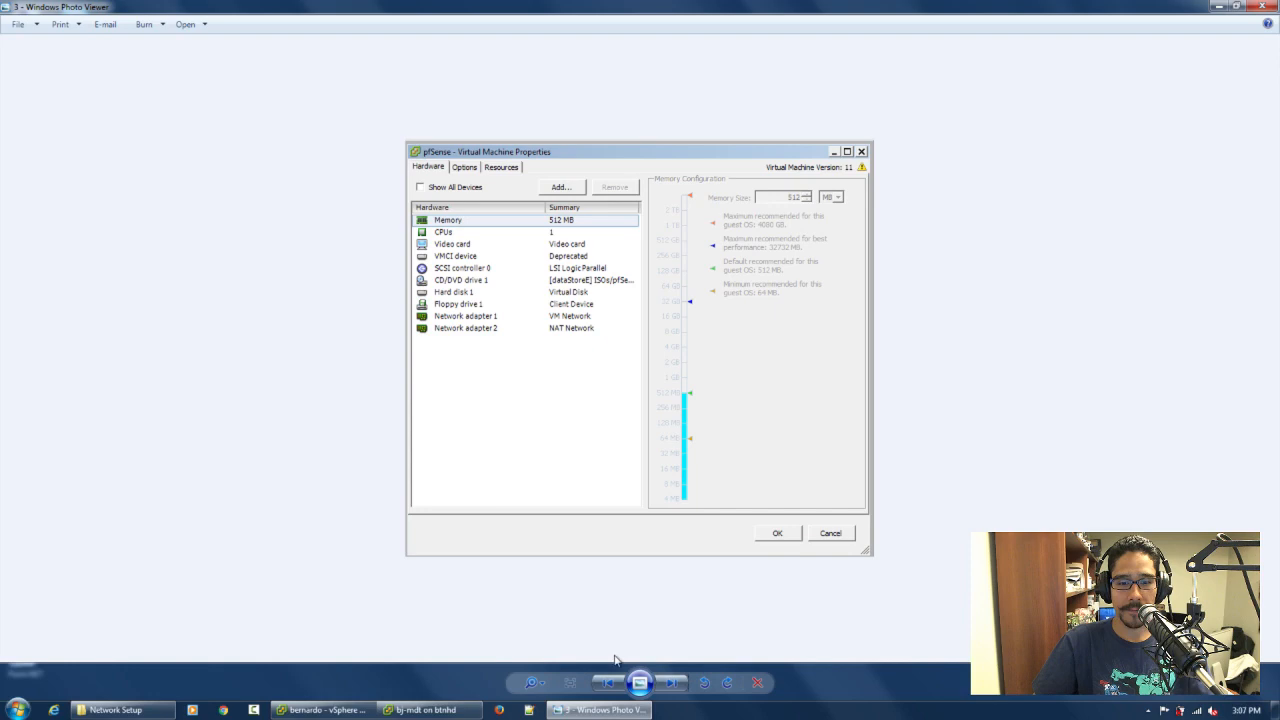
pyautogui.click(608, 685)
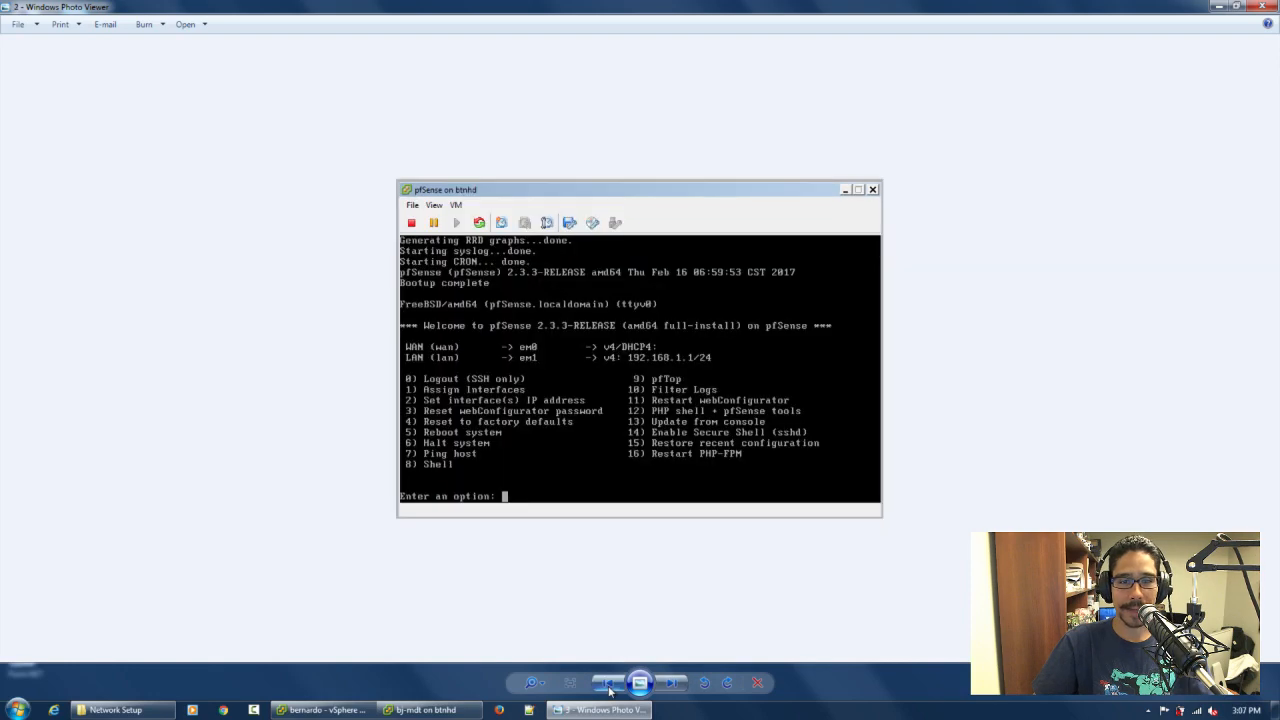
pyautogui.click(608, 685)
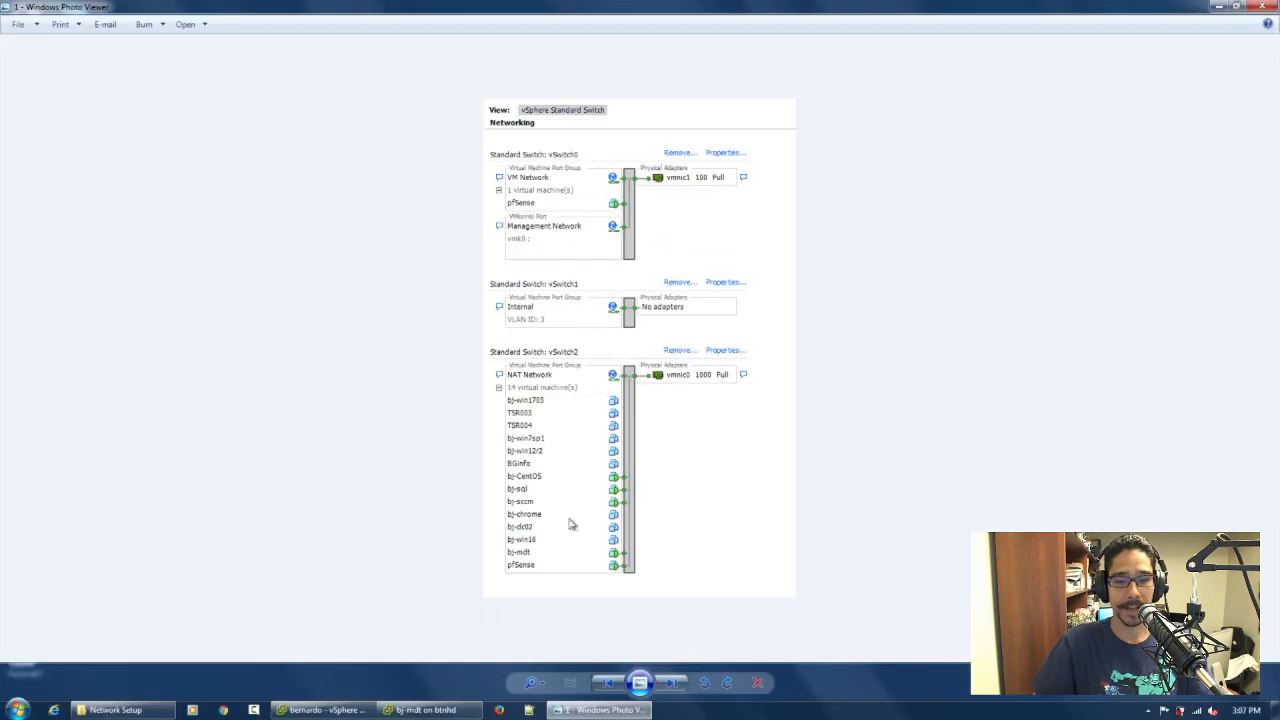
# Switch to the bj-mdt virtual machine and open the bookmarked Switch login page at 192.168.1.140 in Chrome
pyautogui.click(430, 710)
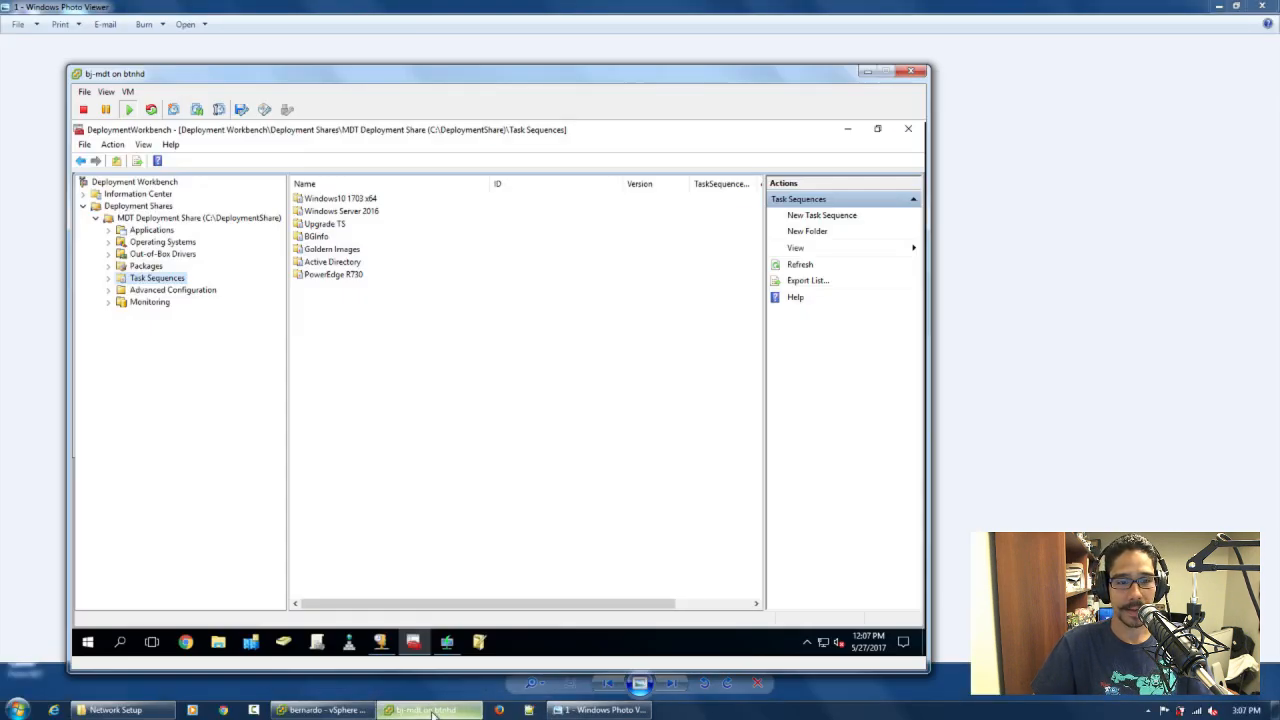
pyautogui.click(187, 645)
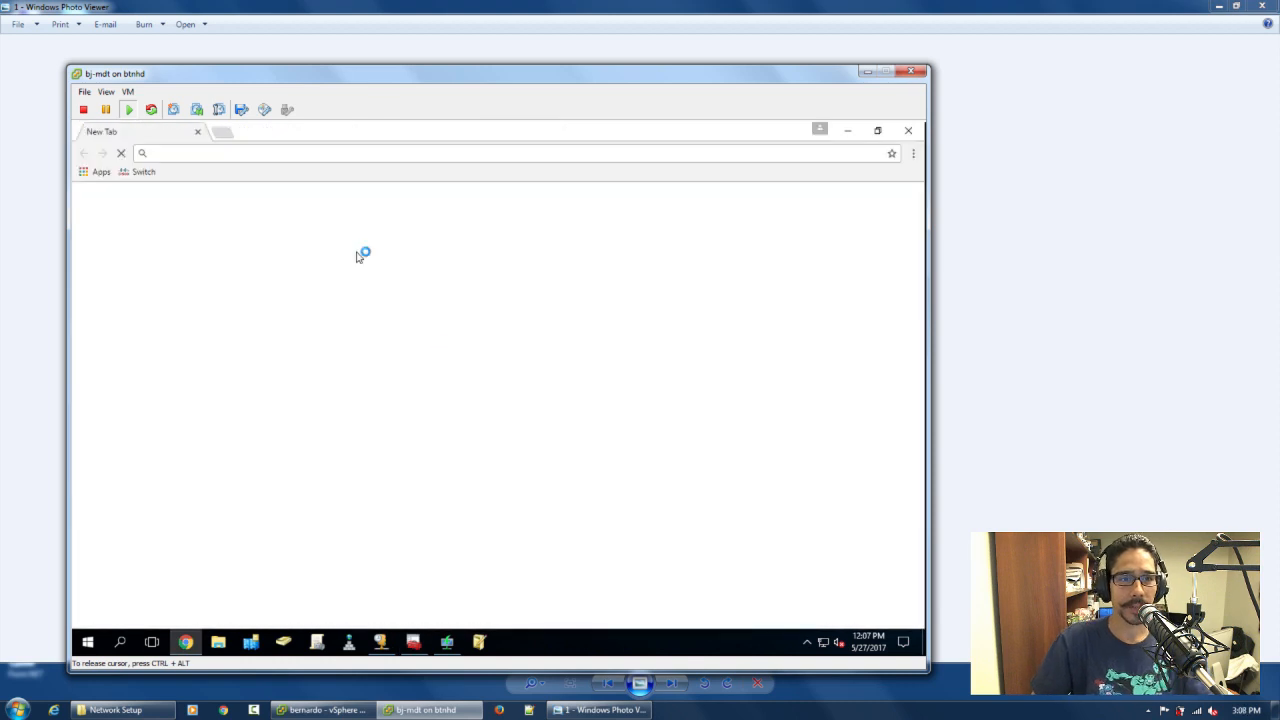
pyautogui.click(150, 173)
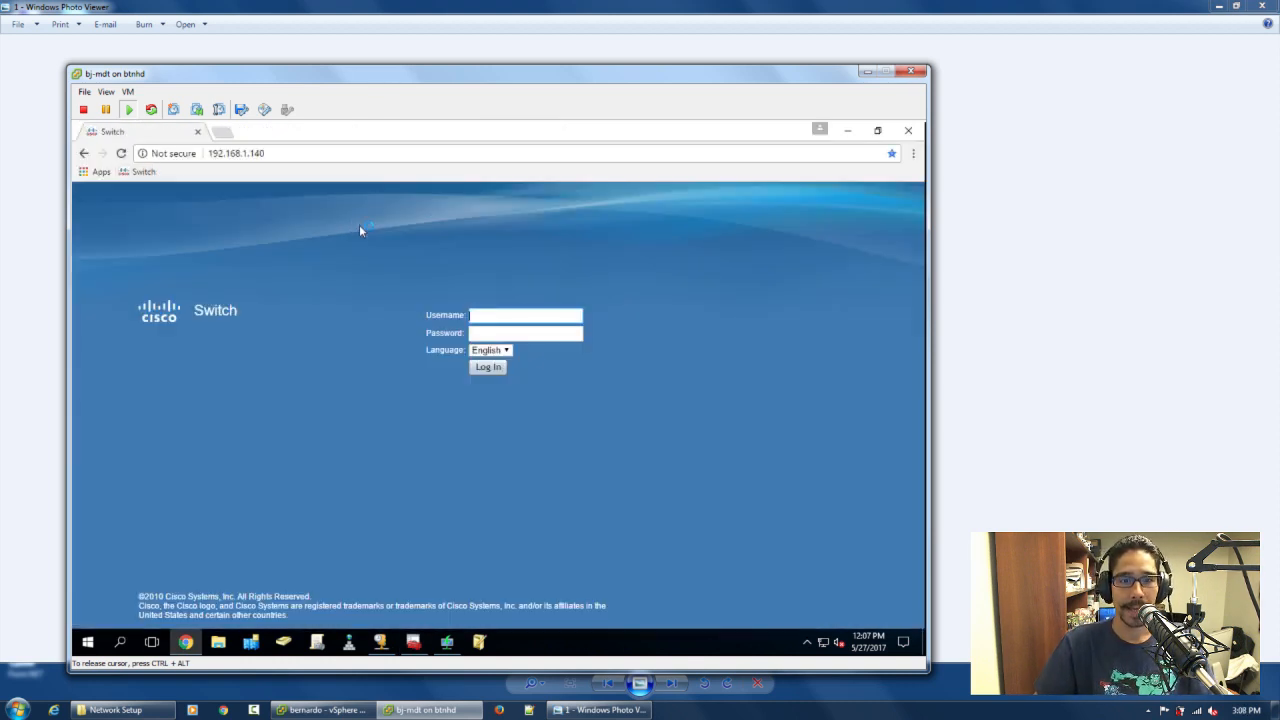
# Log in to the Cisco switch with username cisco and the account password, and open its Status and Statistics section
pyautogui.write('c')
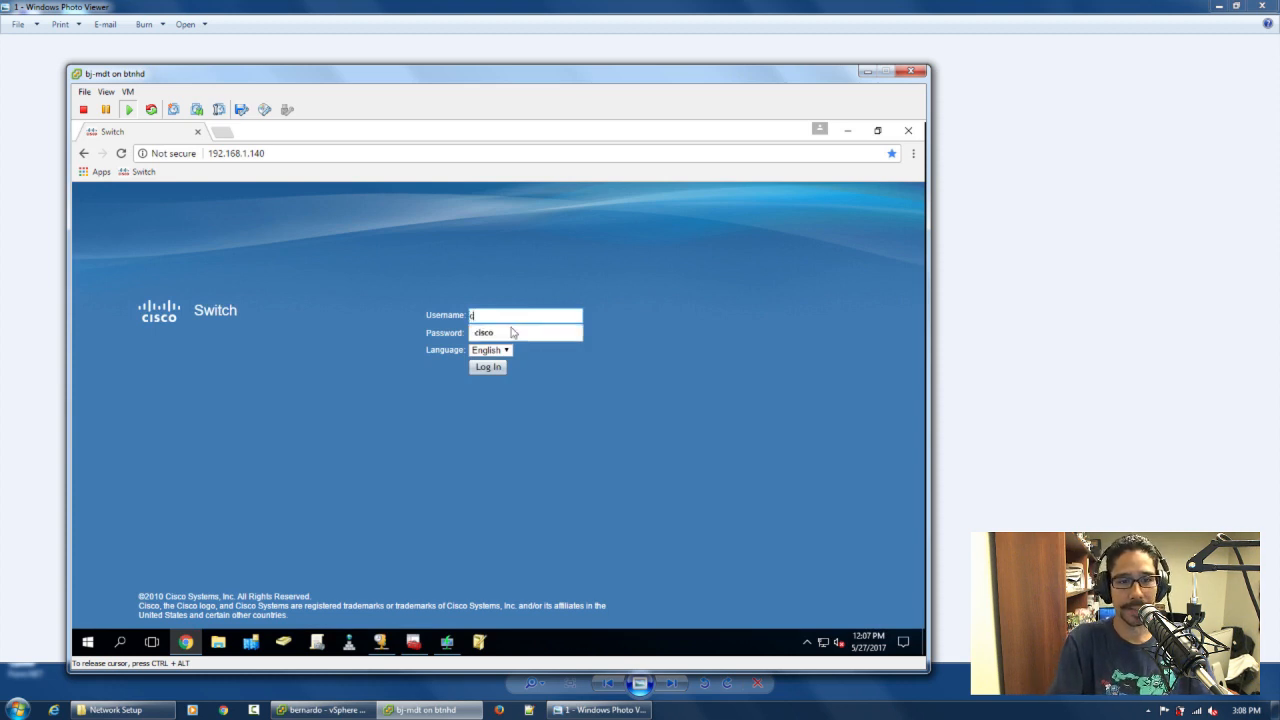
pyautogui.click(511, 332)
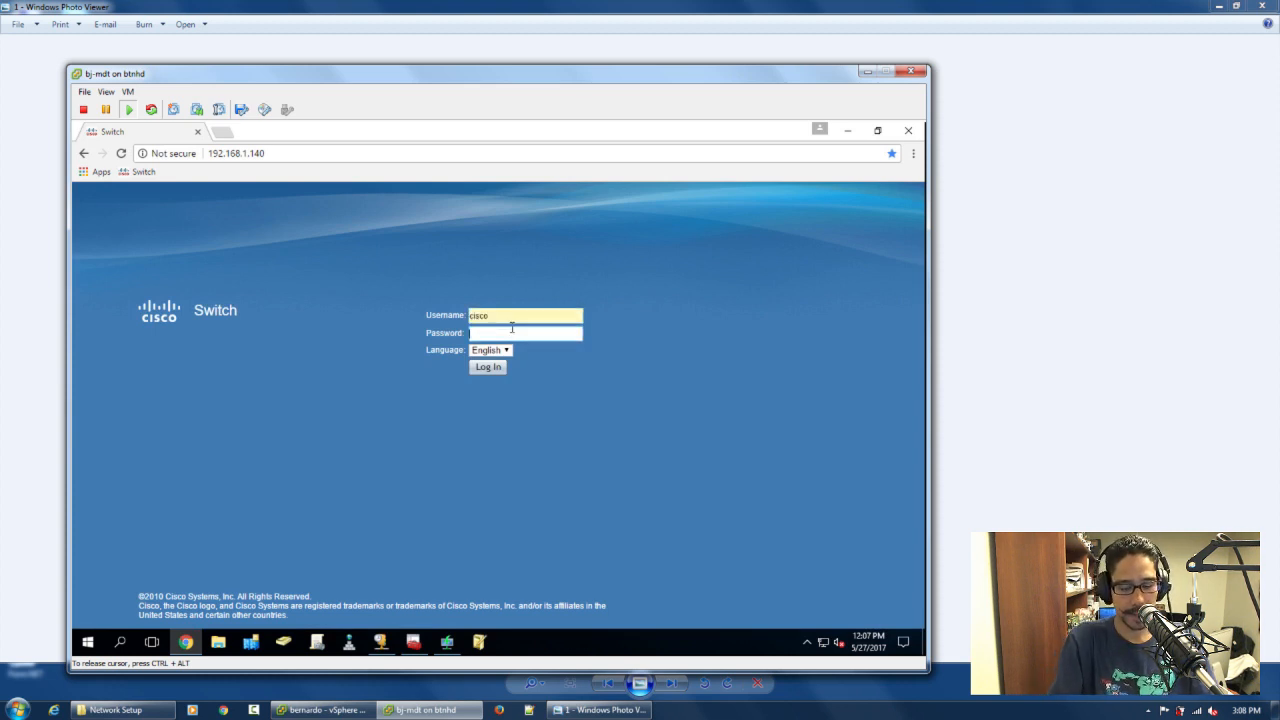
pyautogui.click(511, 330)
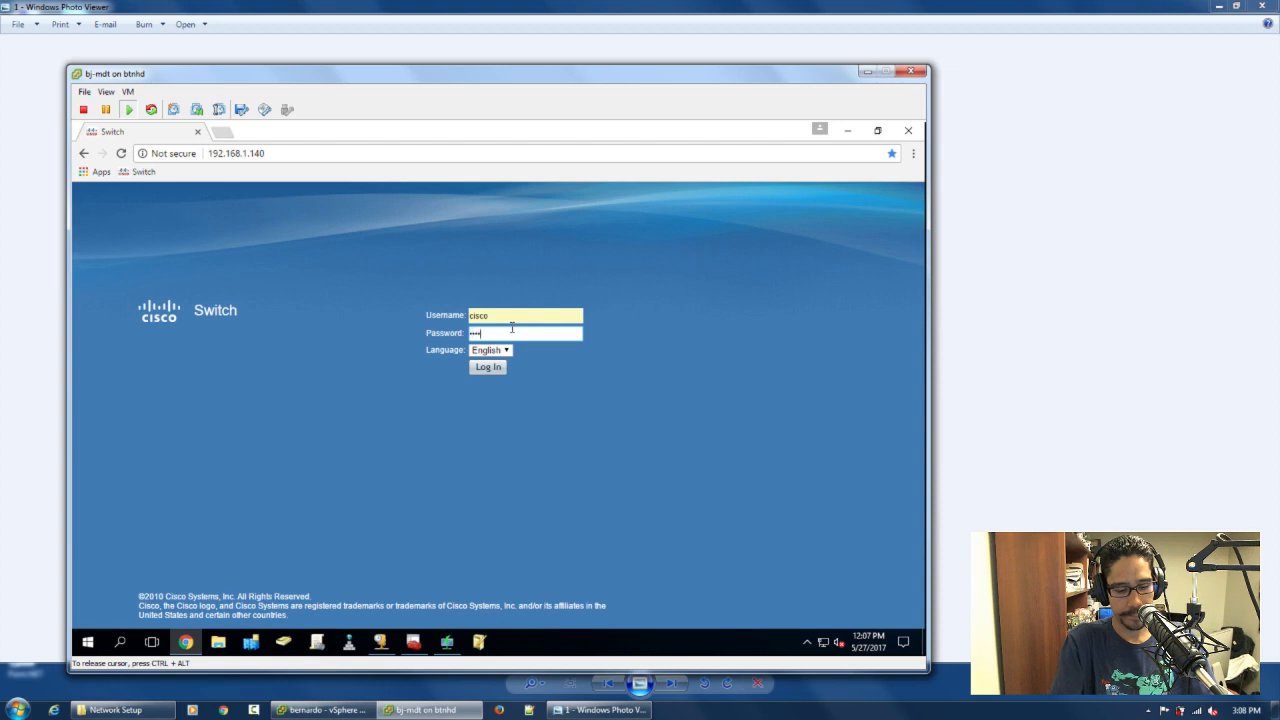
pyautogui.write('•••••••••')
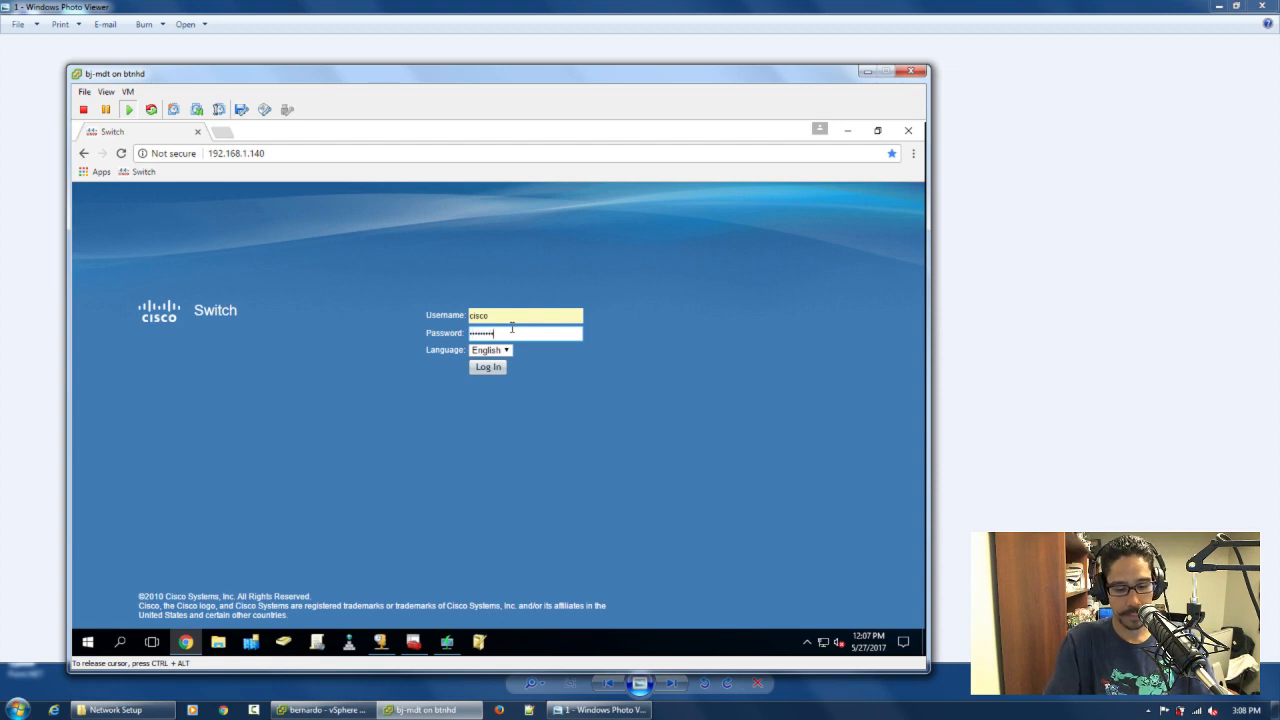
pyautogui.write('••')
pyautogui.press('Return')
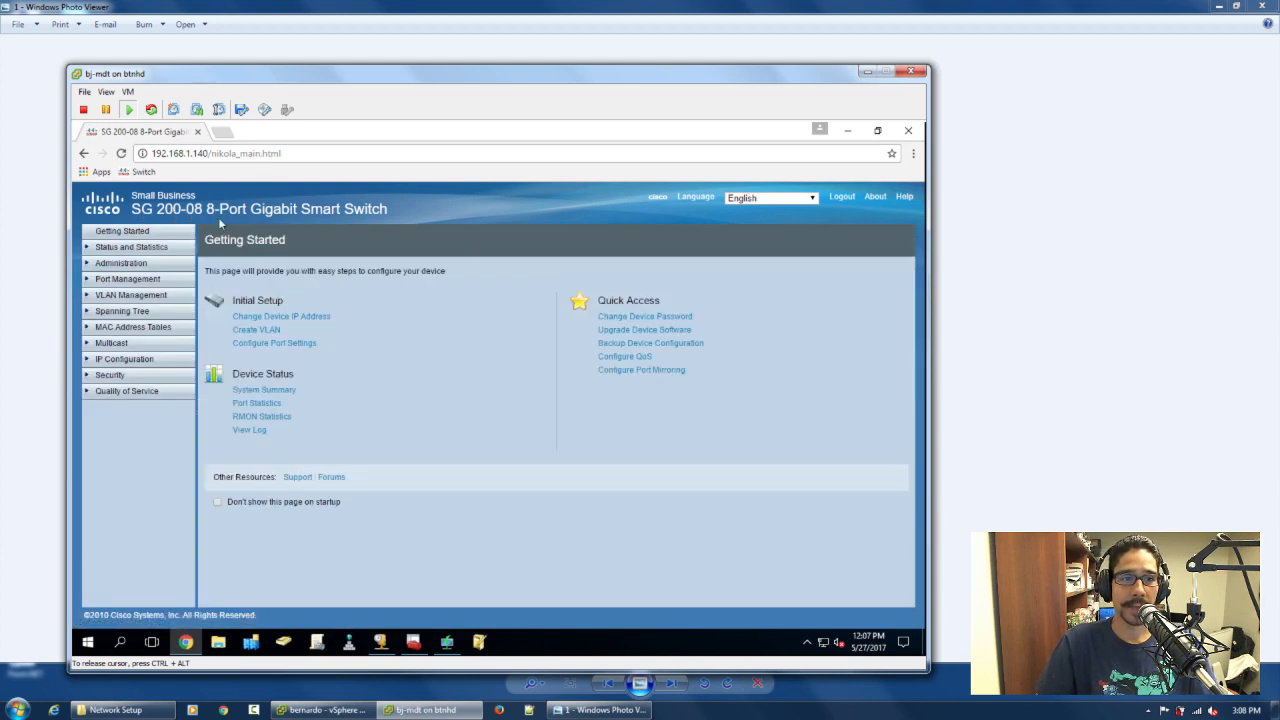
pyautogui.click(126, 249)
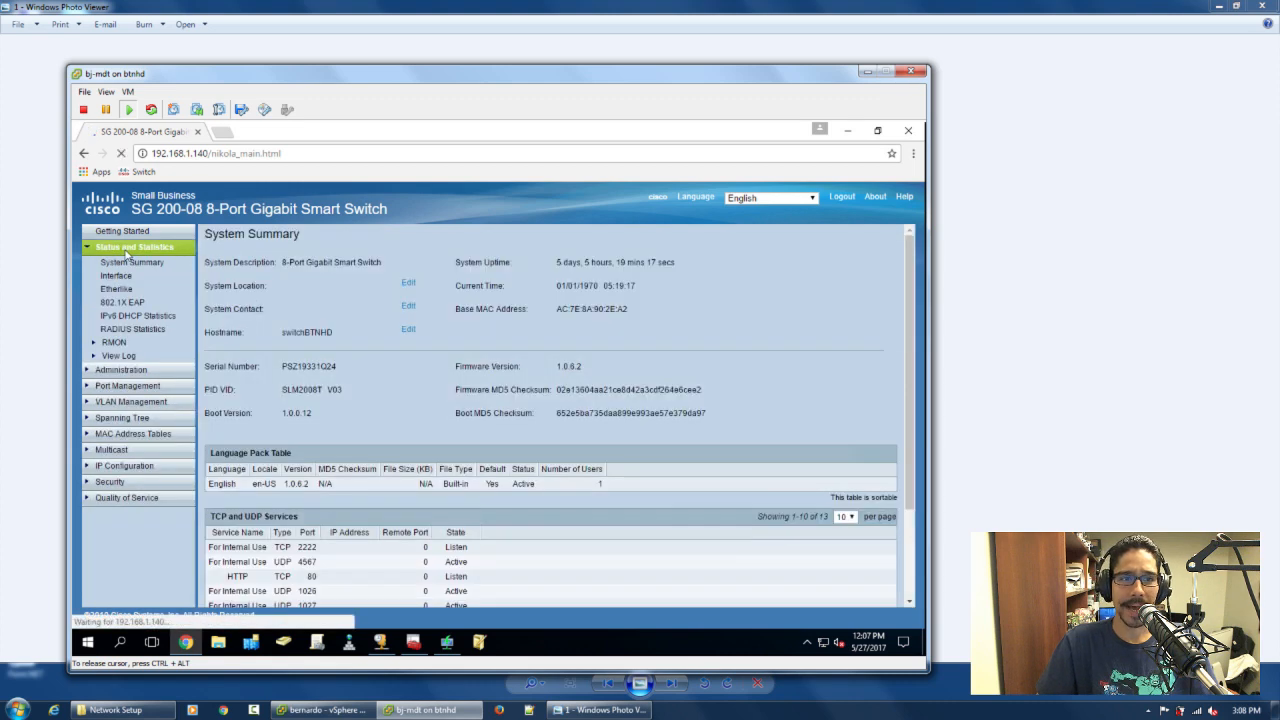
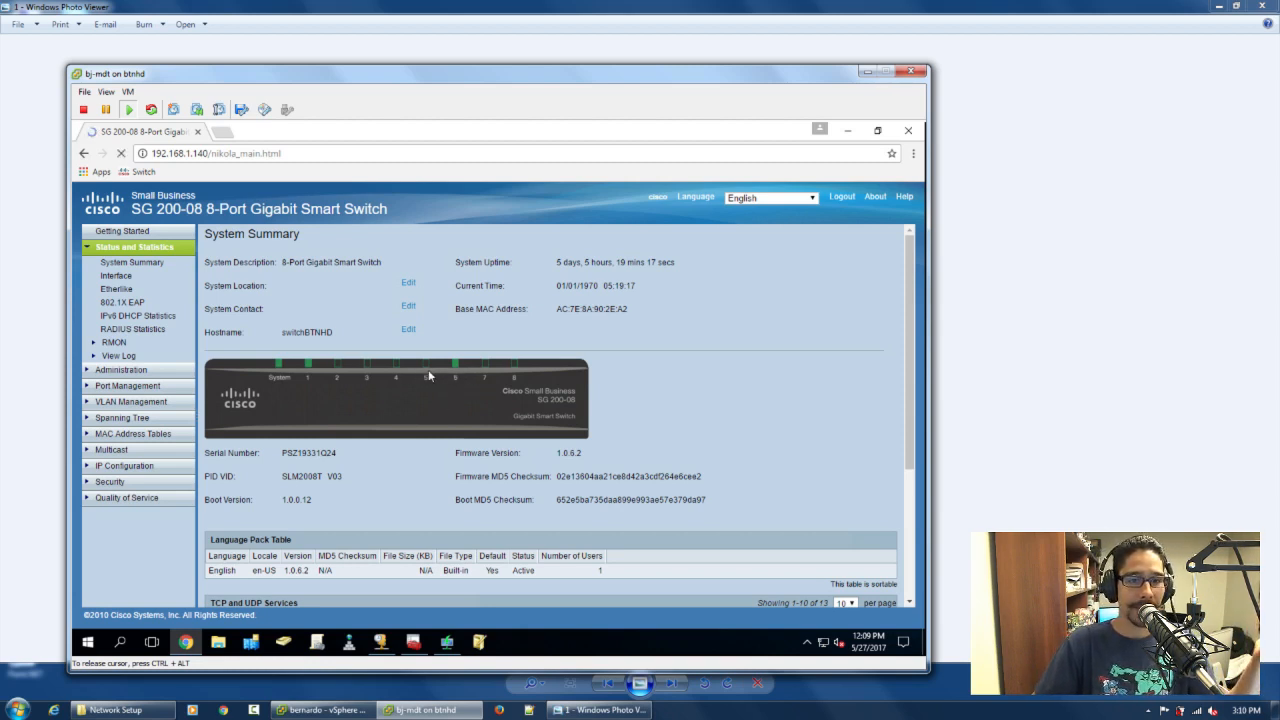
# Minimize the bj-mdt console, then close the standard switch image and the Network Setup folder
pyautogui.moveTo(457, 369)
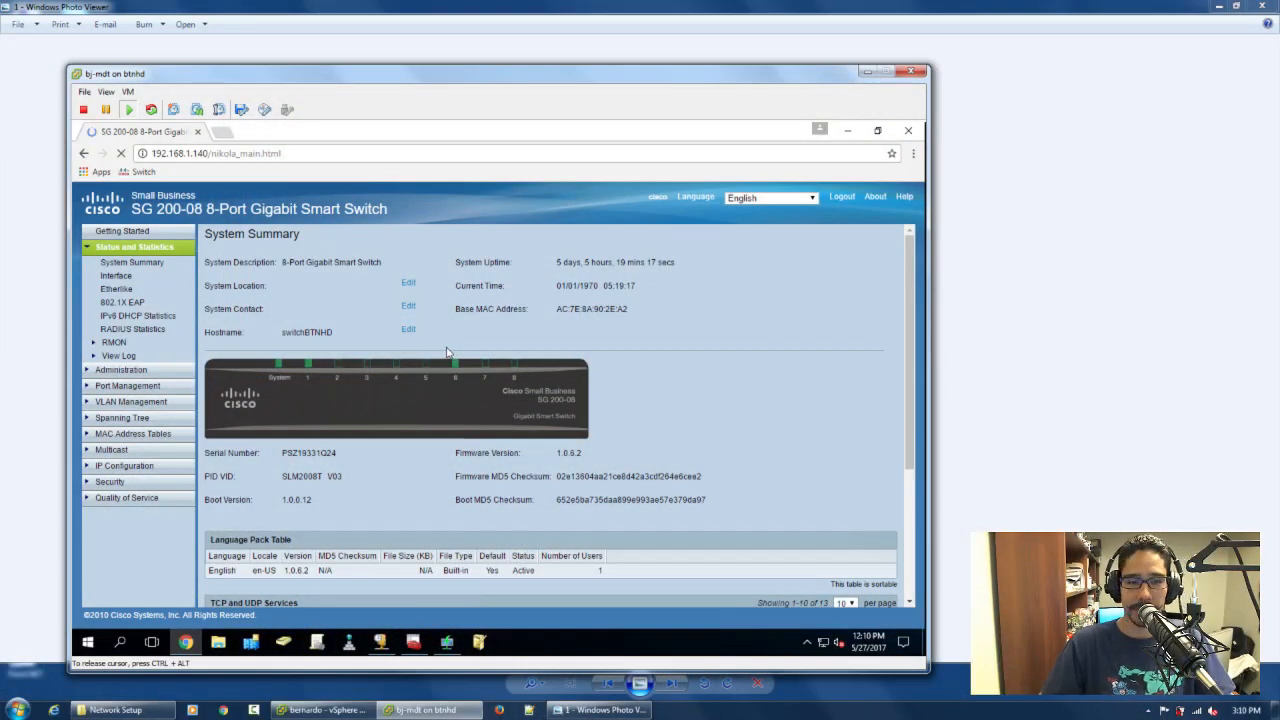
pyautogui.moveTo(456, 370)
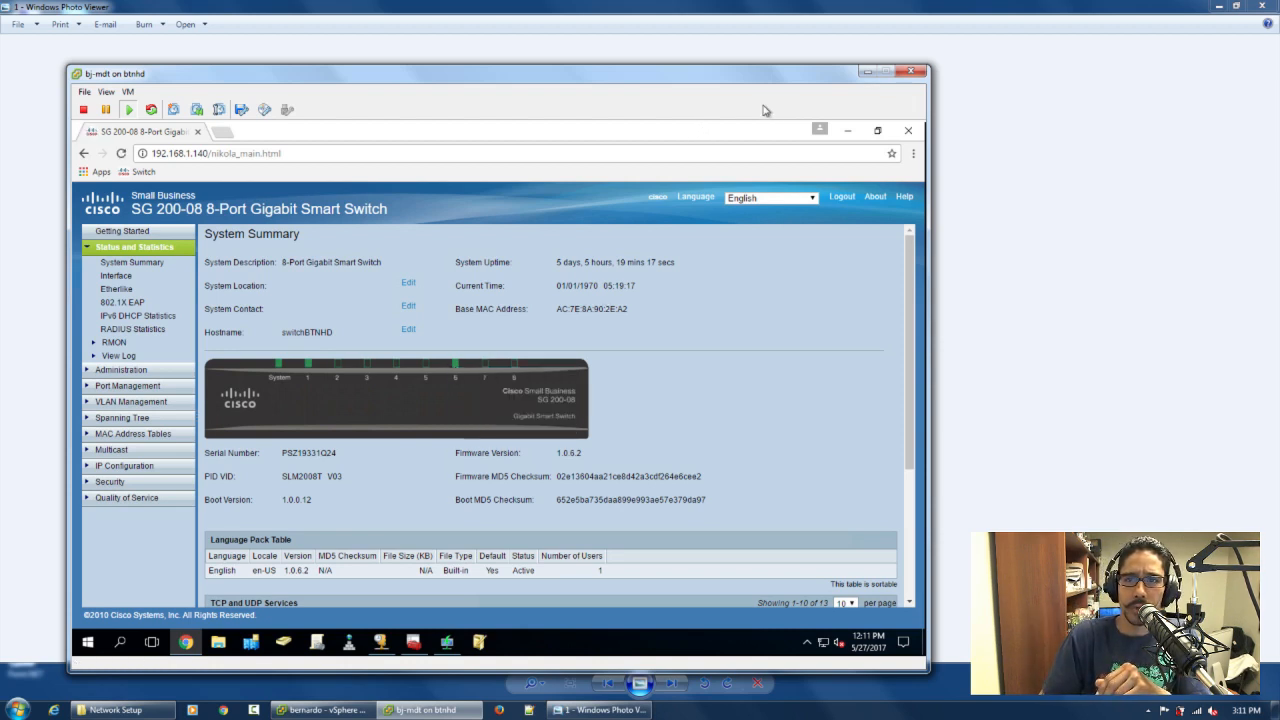
pyautogui.click(868, 72)
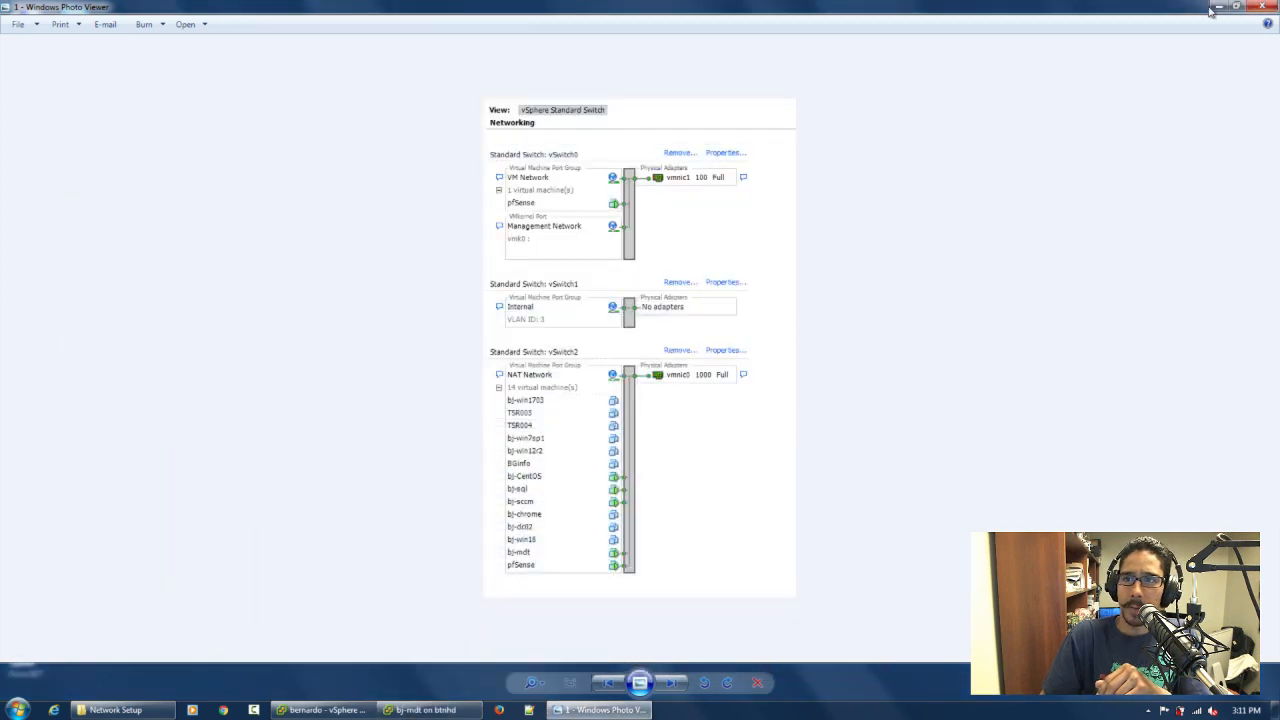
pyautogui.click(1265, 6)
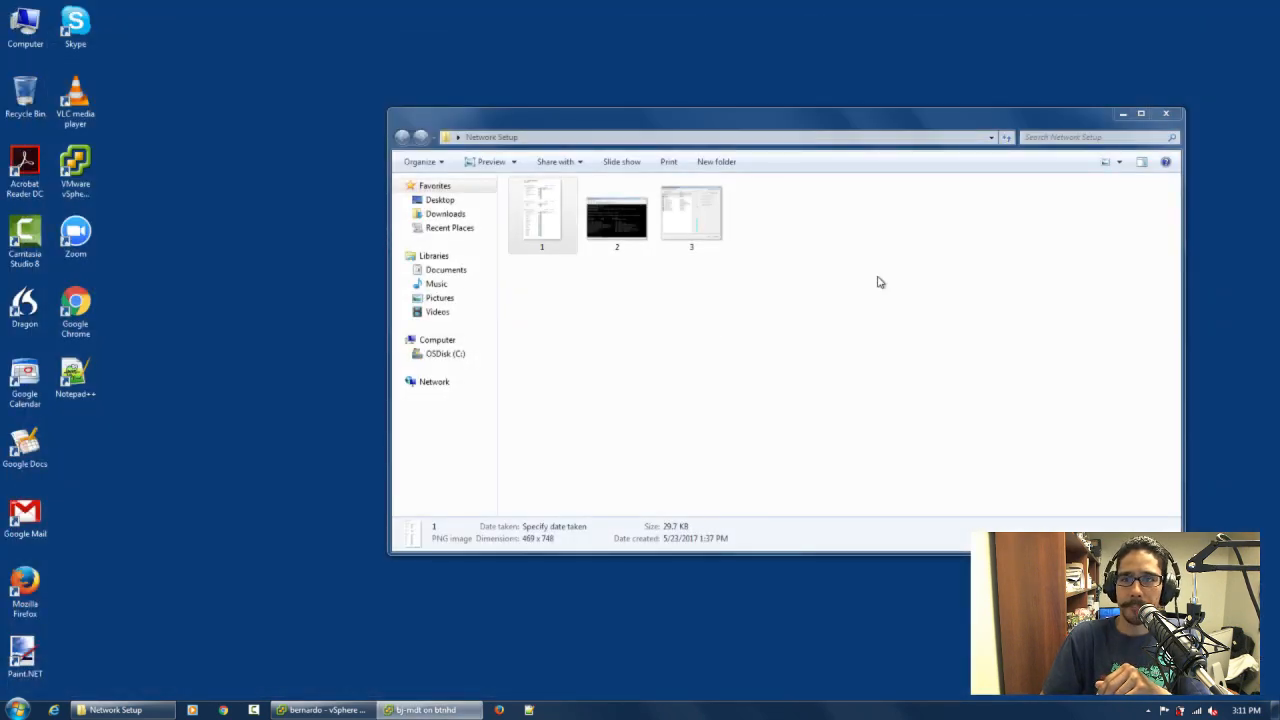
pyautogui.click(1166, 113)
# Review image 4 and the DHCP Classes image in the Old DHCP folder, and close the viewer and folder
pyautogui.doubleClick(477, 385)
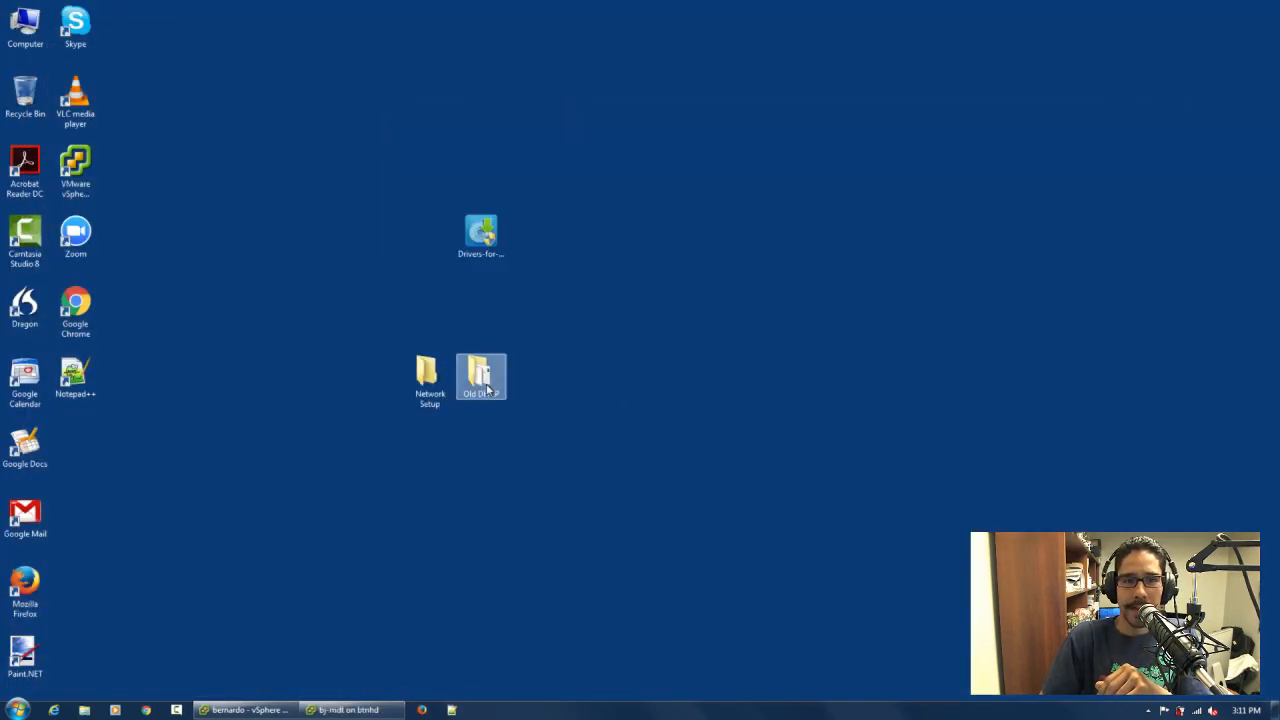
pyautogui.doubleClick(544, 226)
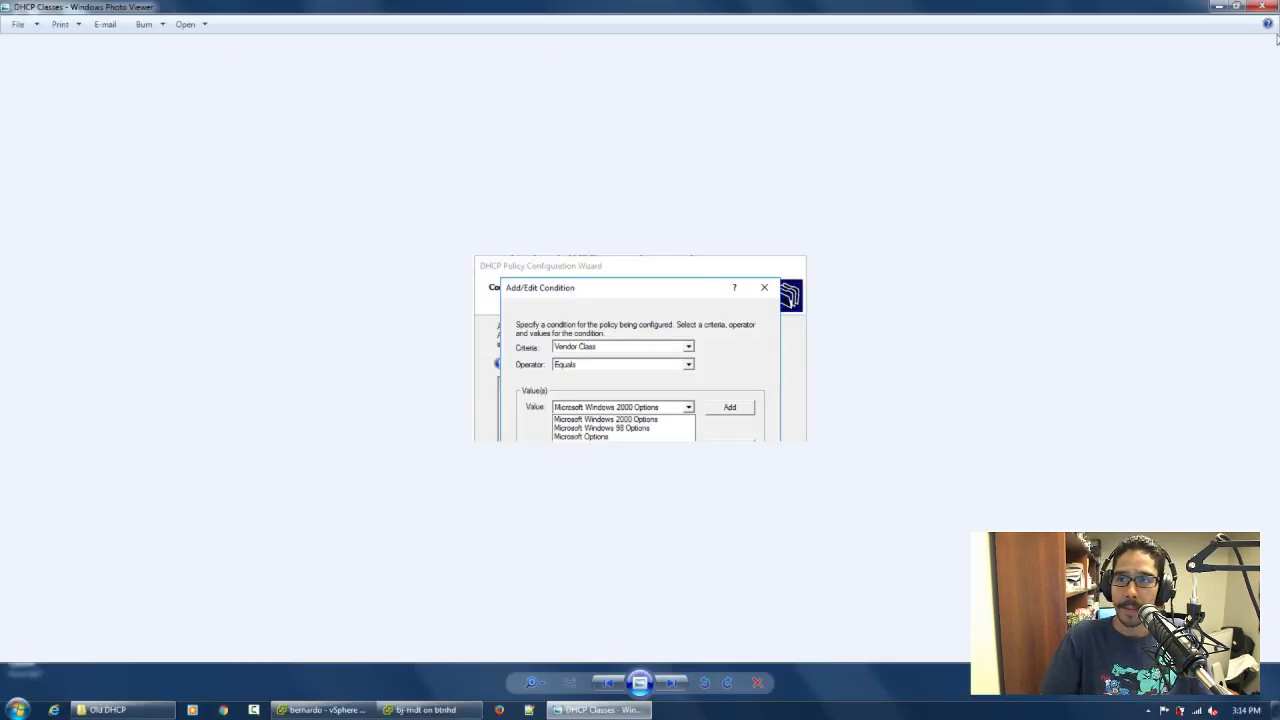
pyautogui.click(1266, 8)
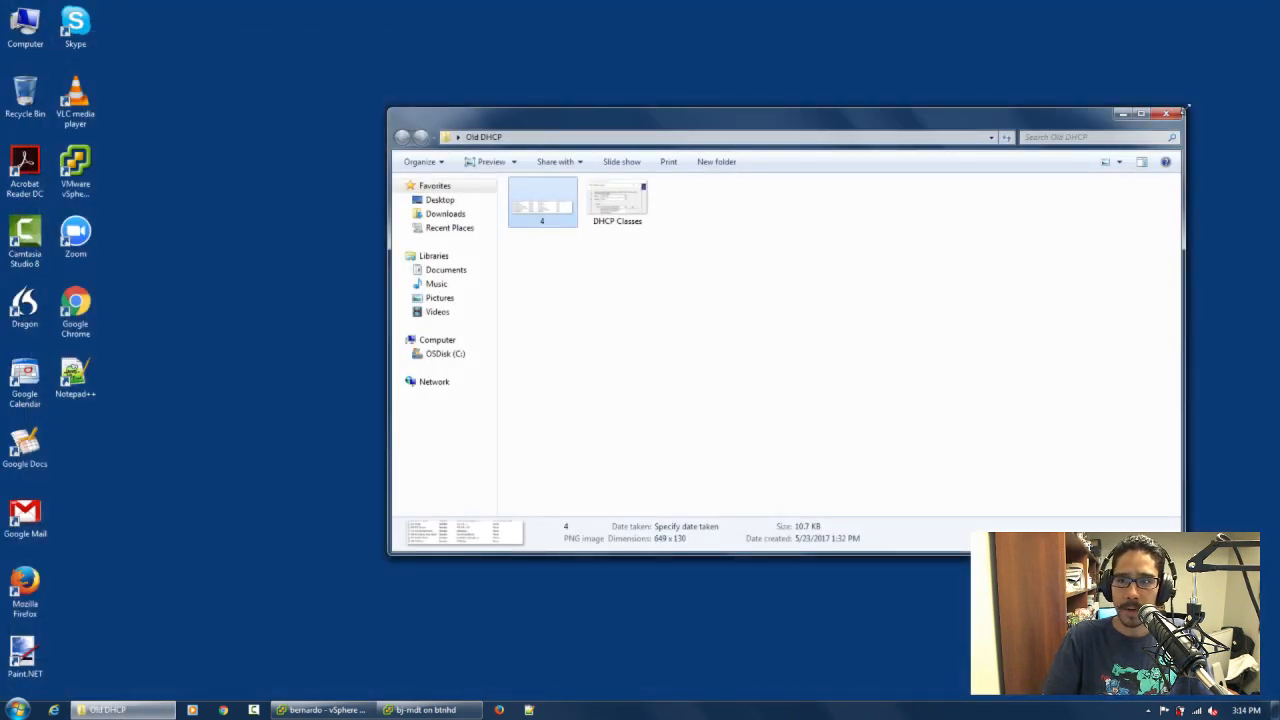
pyautogui.click(1168, 121)
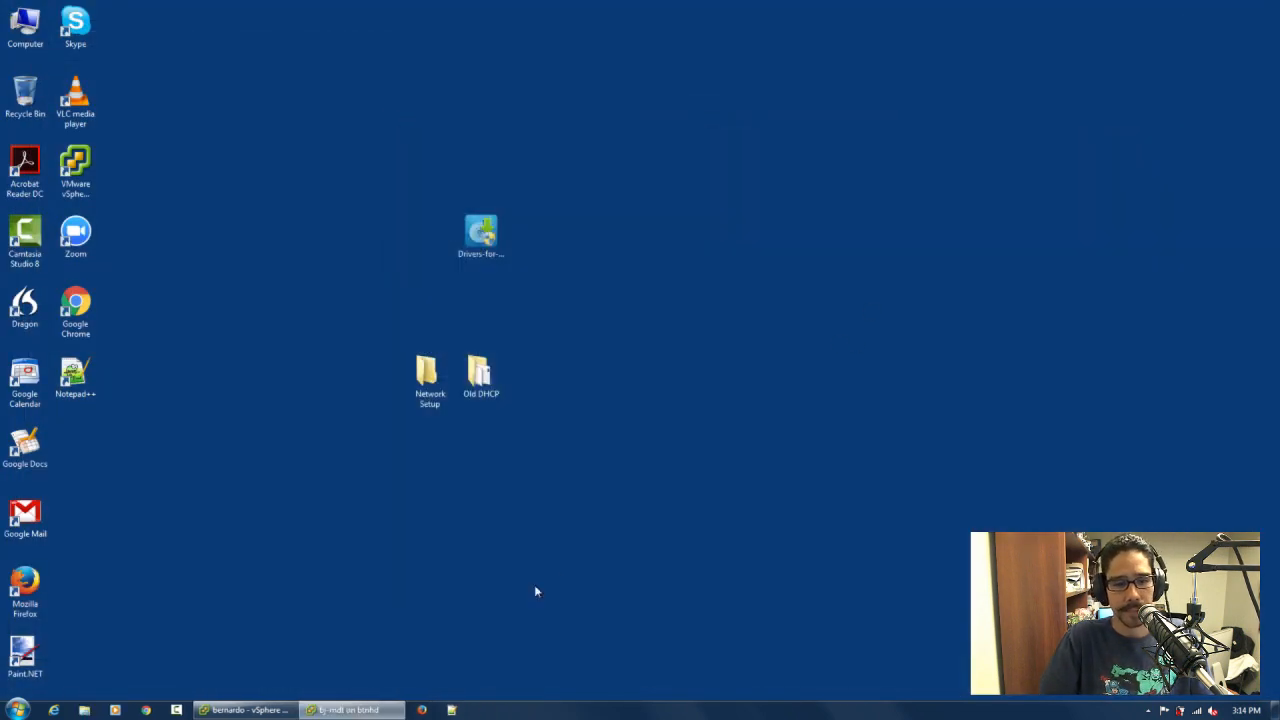
# Bring up the vSphere Client and the bj-mdt console, and examine port 6 on the Cisco switch's System Summary
pyautogui.click(291, 713)
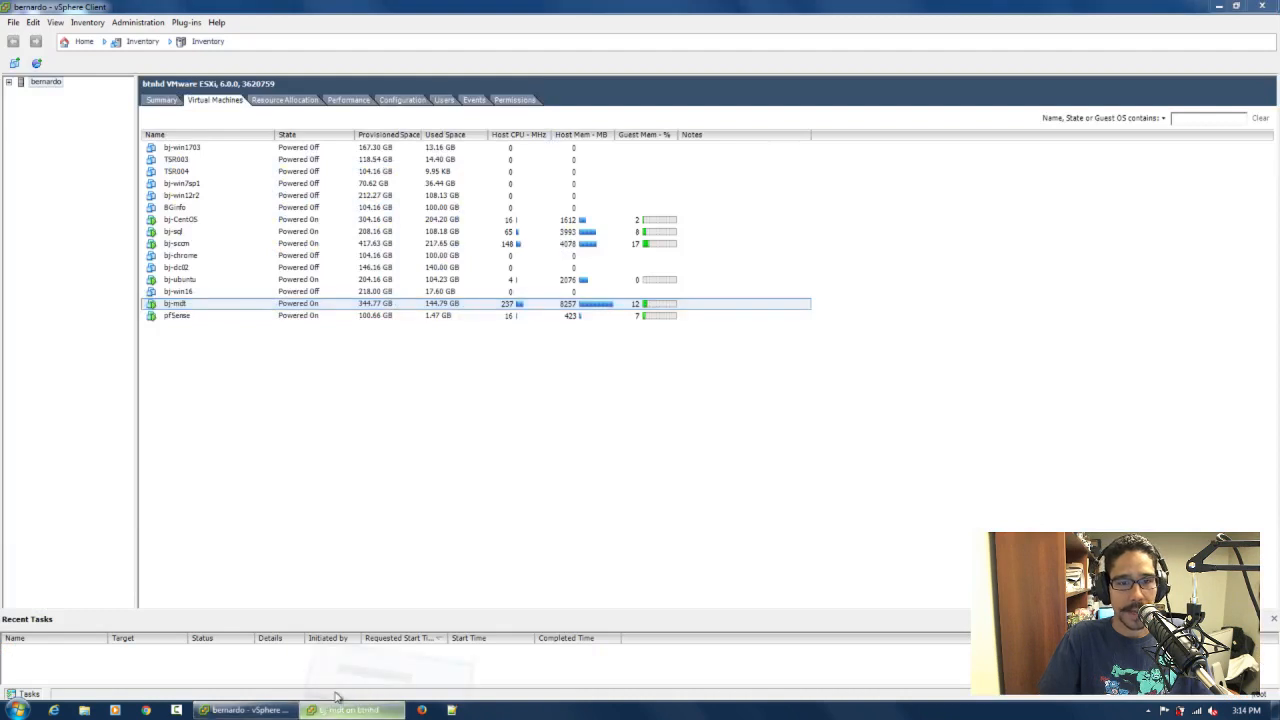
pyautogui.click(322, 713)
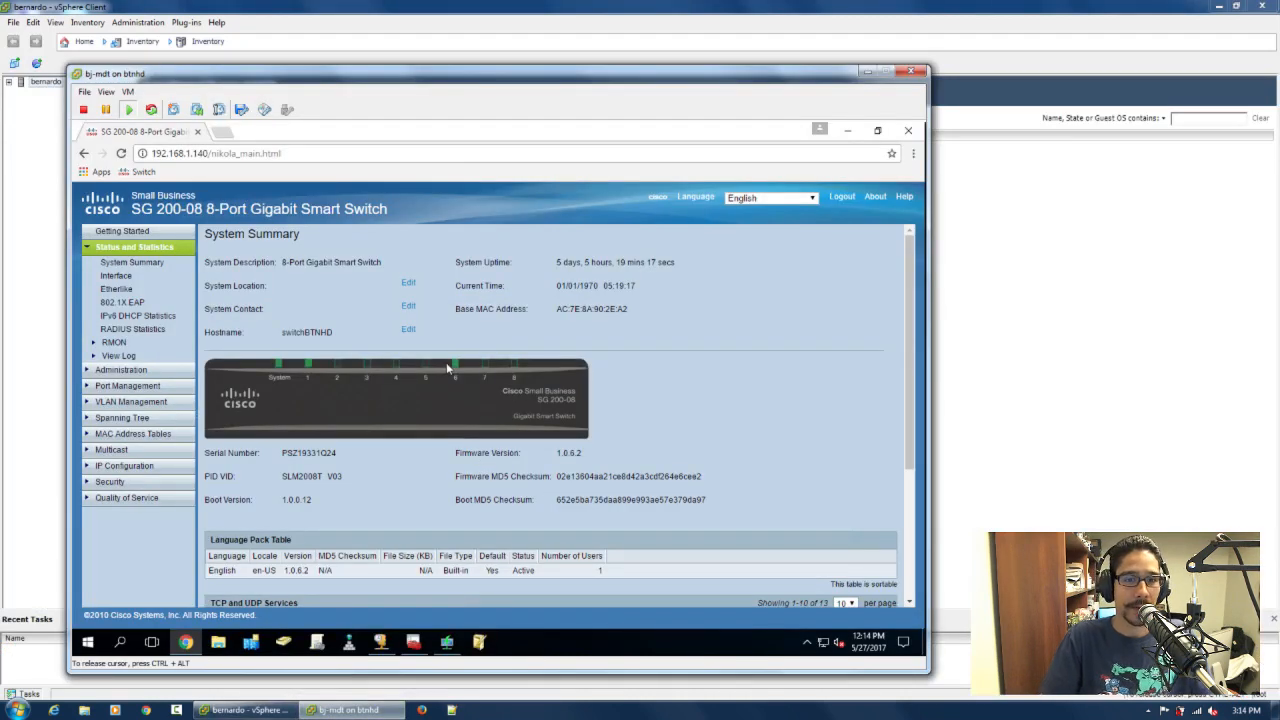
pyautogui.moveTo(460, 370)
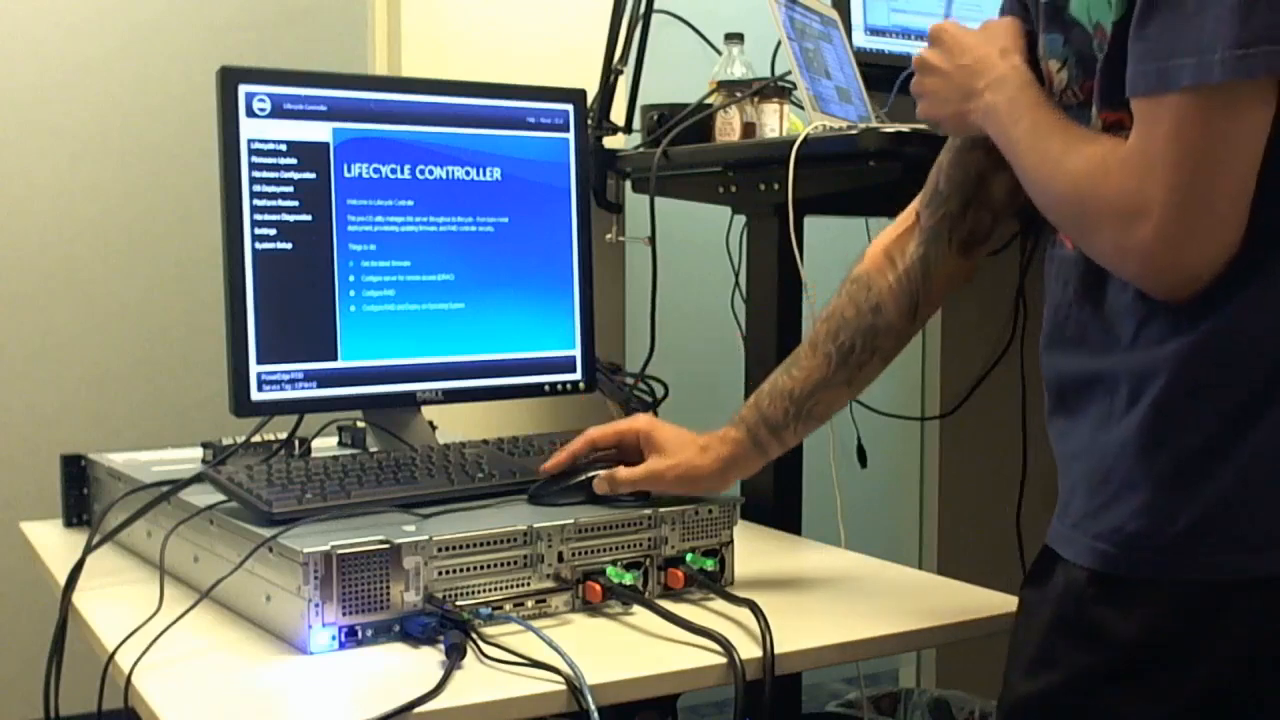
pyautogui.click(270, 230)
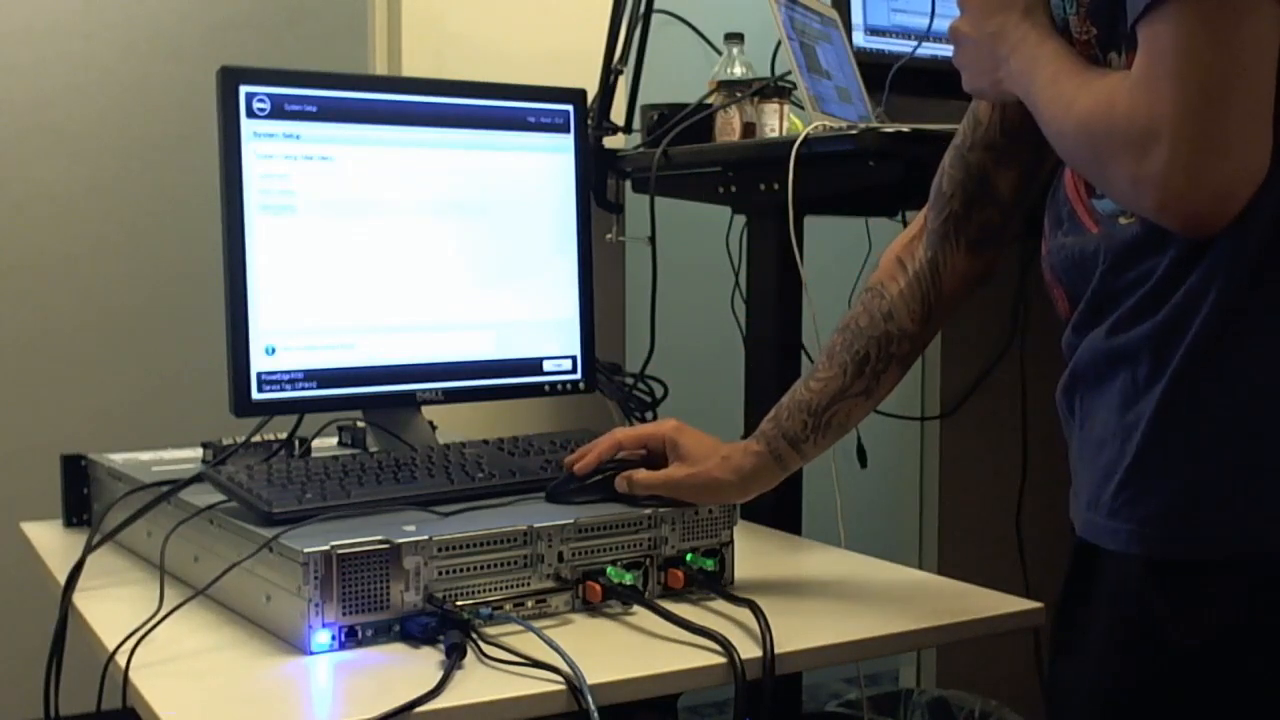
pyautogui.click(278, 210)
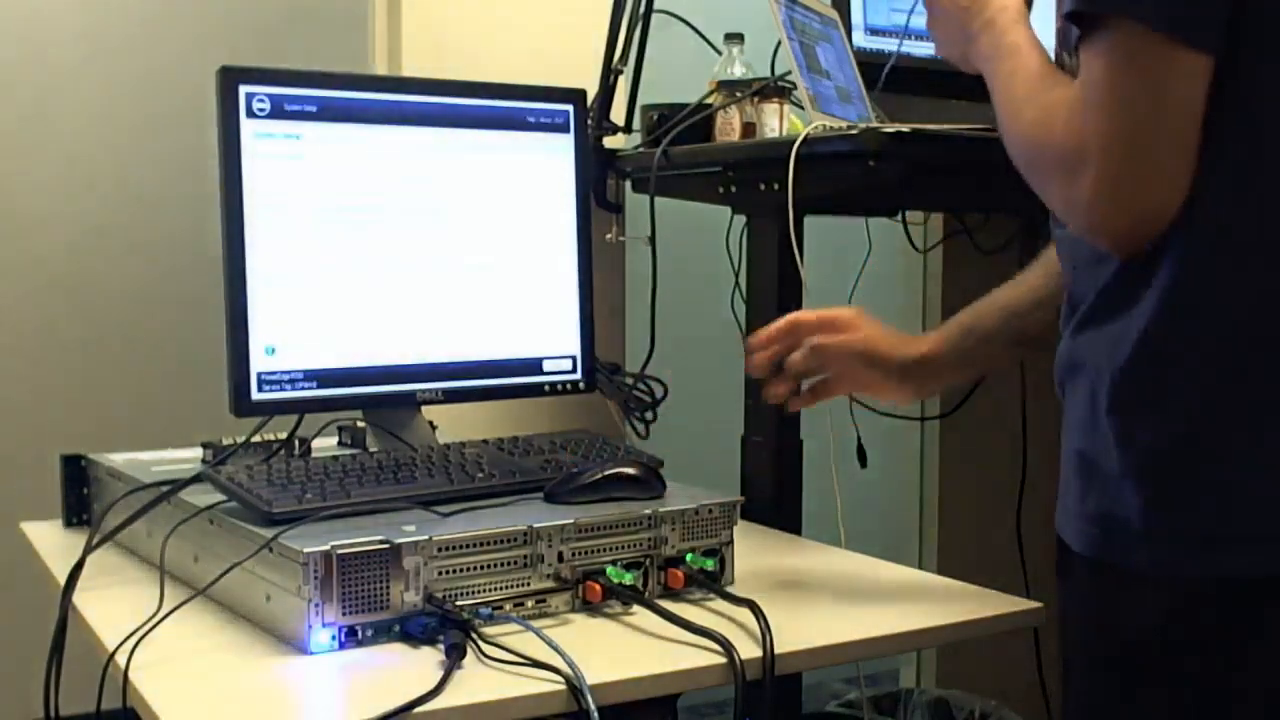
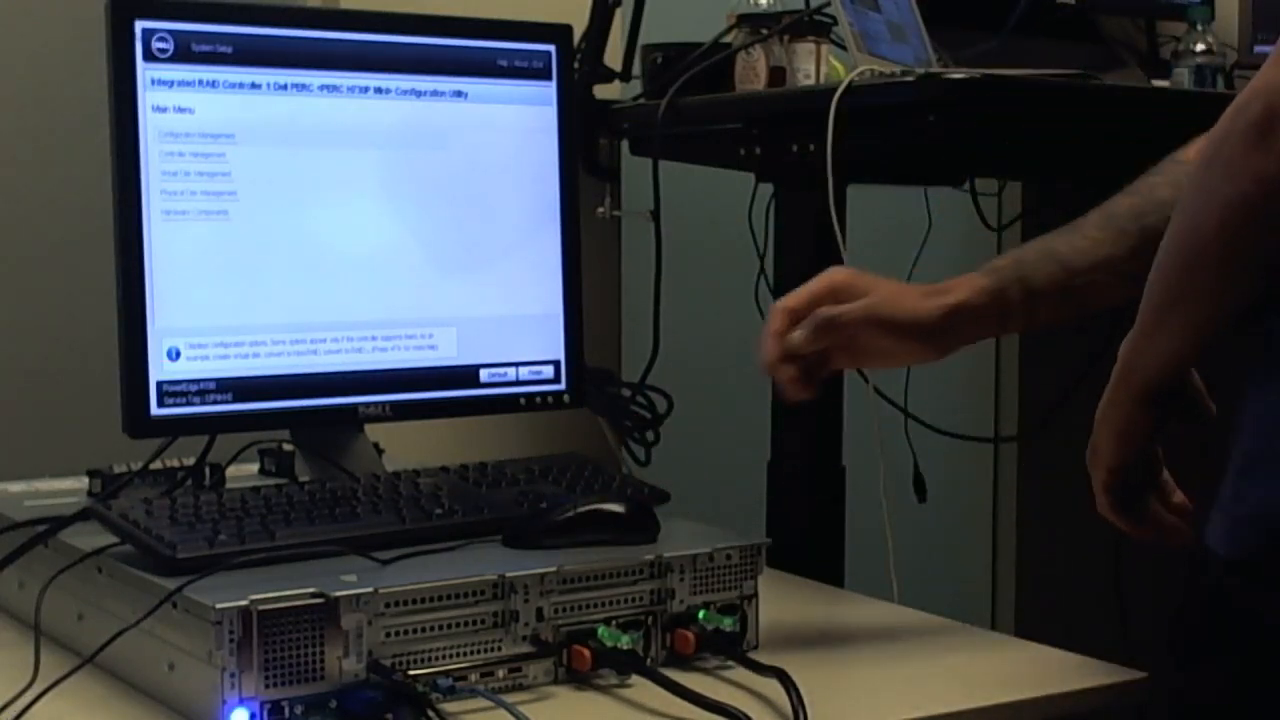
# Review the virtual disk, hardware component and physical disk pages in the PERC H730P Mini configuration utility
pyautogui.click(173, 177)
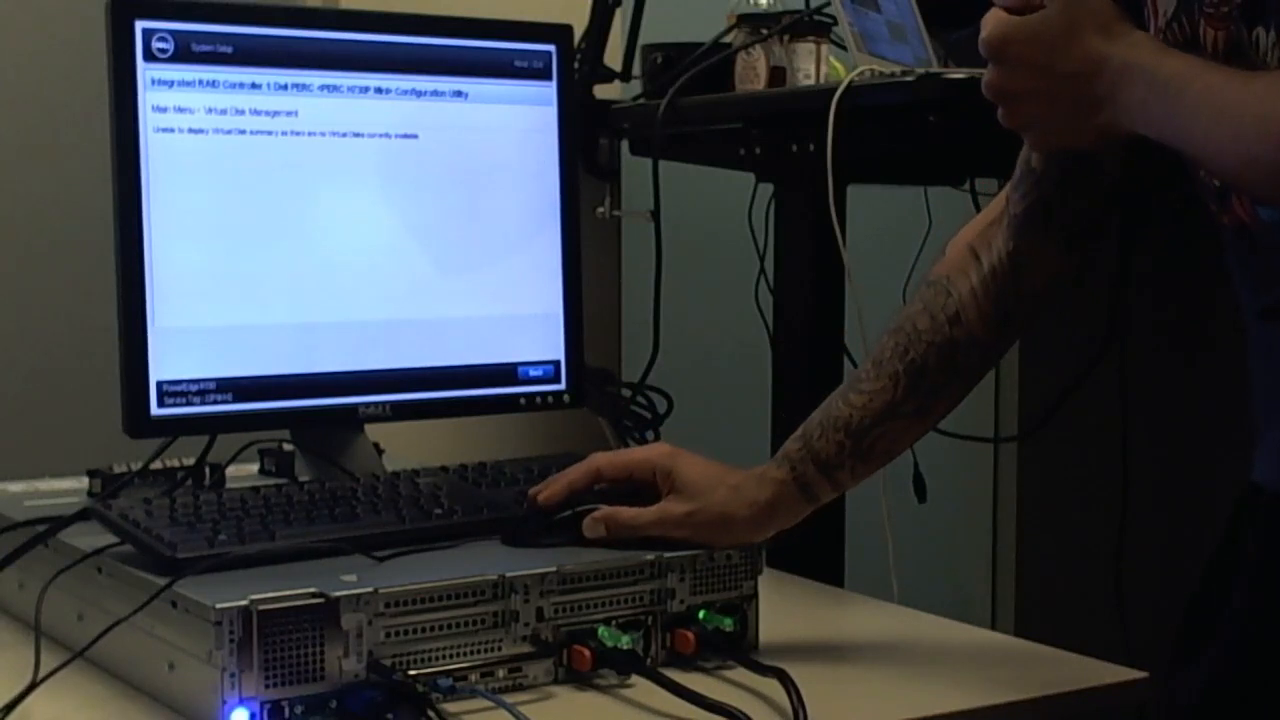
pyautogui.click(538, 67)
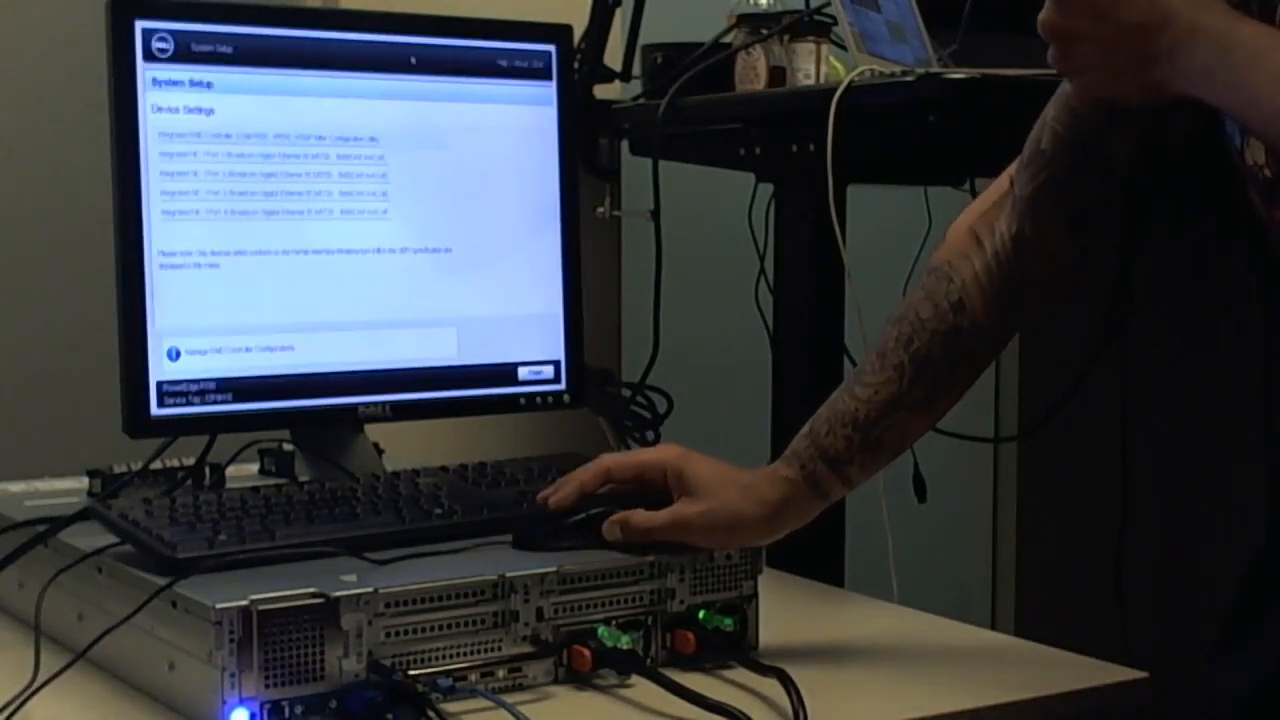
pyautogui.click(372, 145)
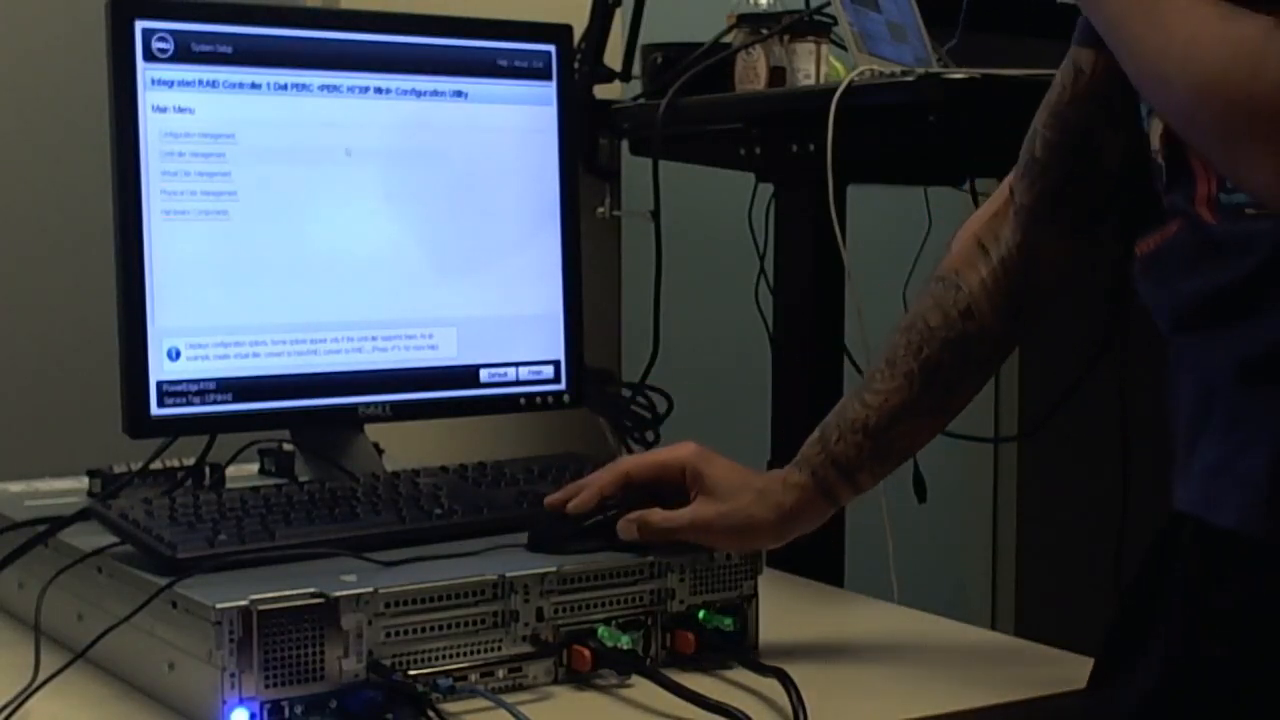
pyautogui.click(218, 213)
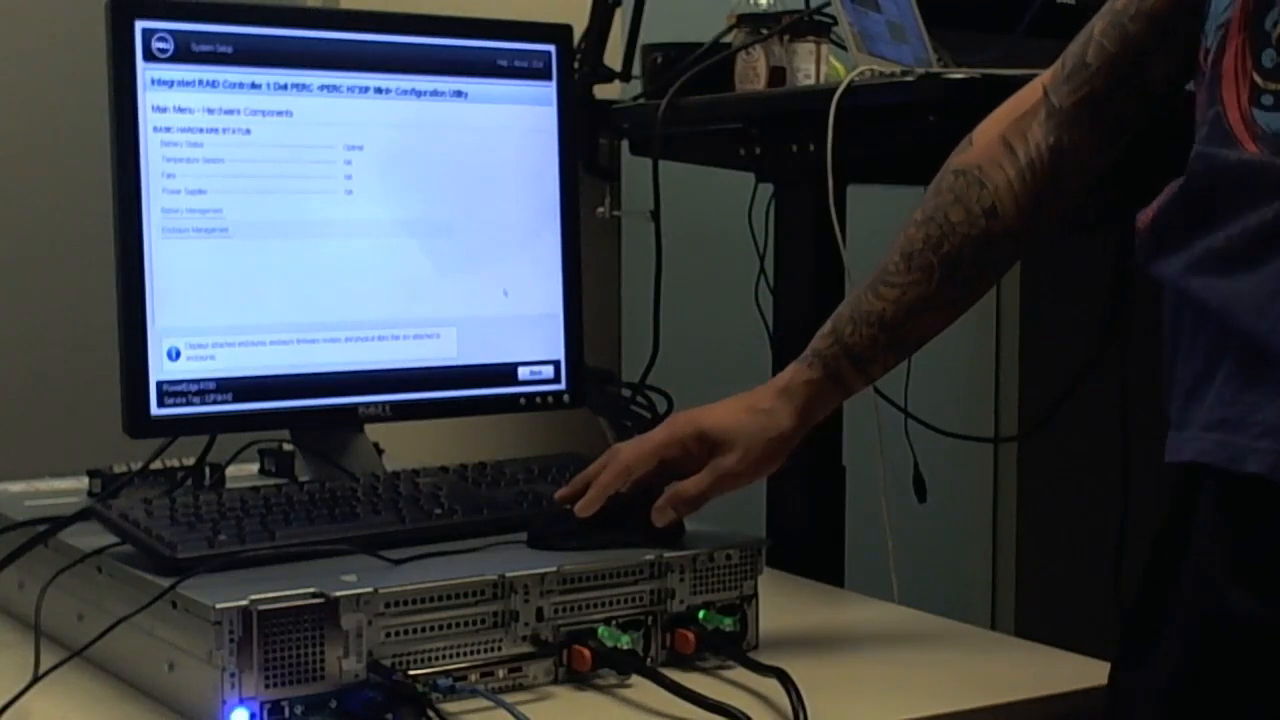
pyautogui.click(533, 372)
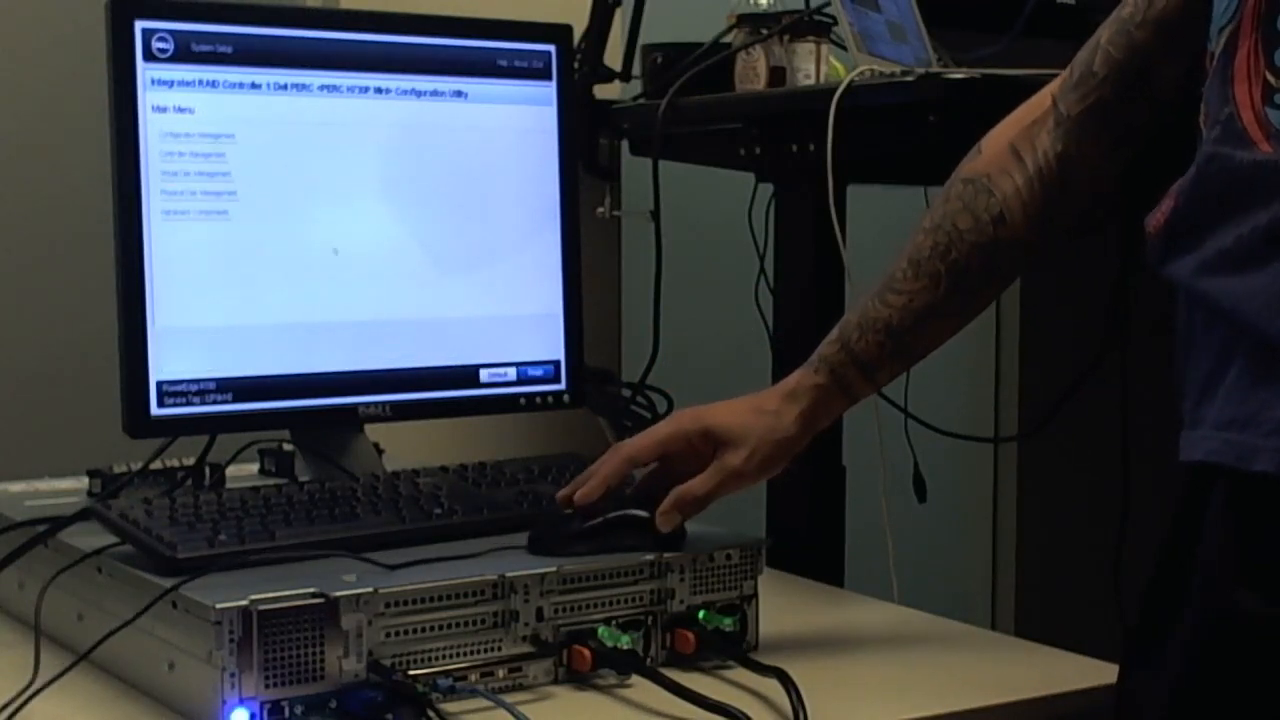
pyautogui.click(178, 193)
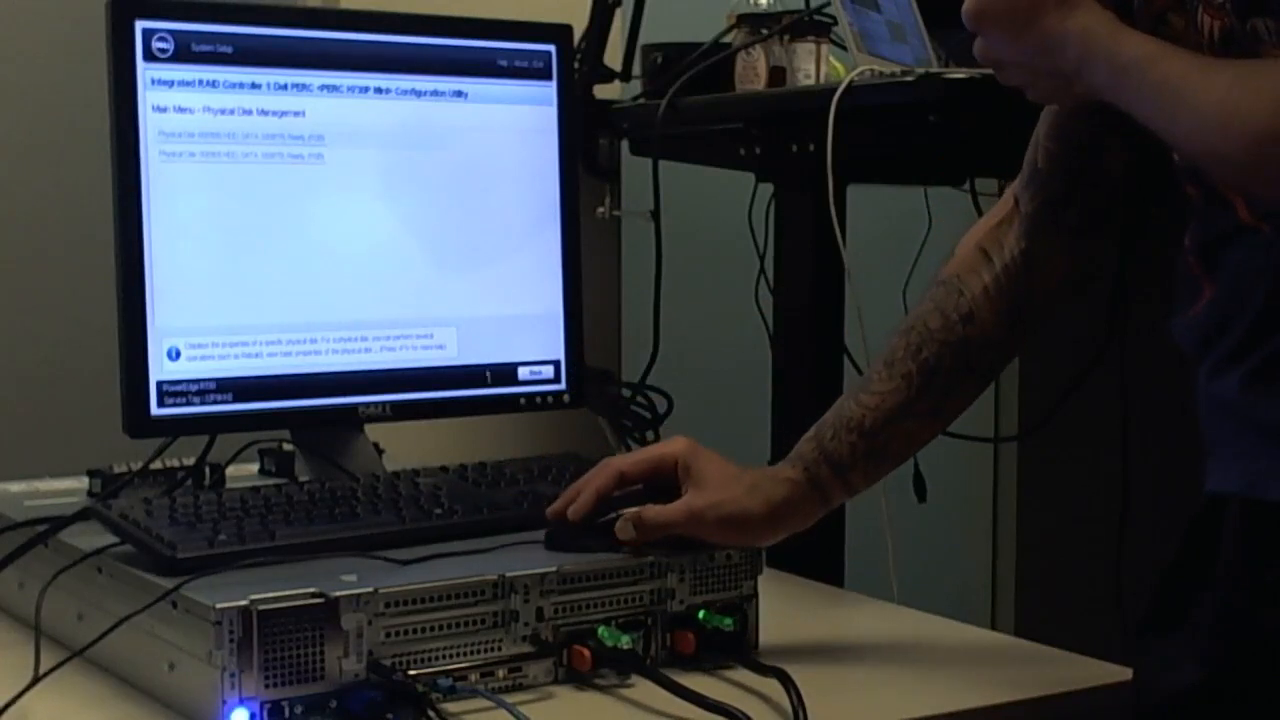
pyautogui.click(535, 372)
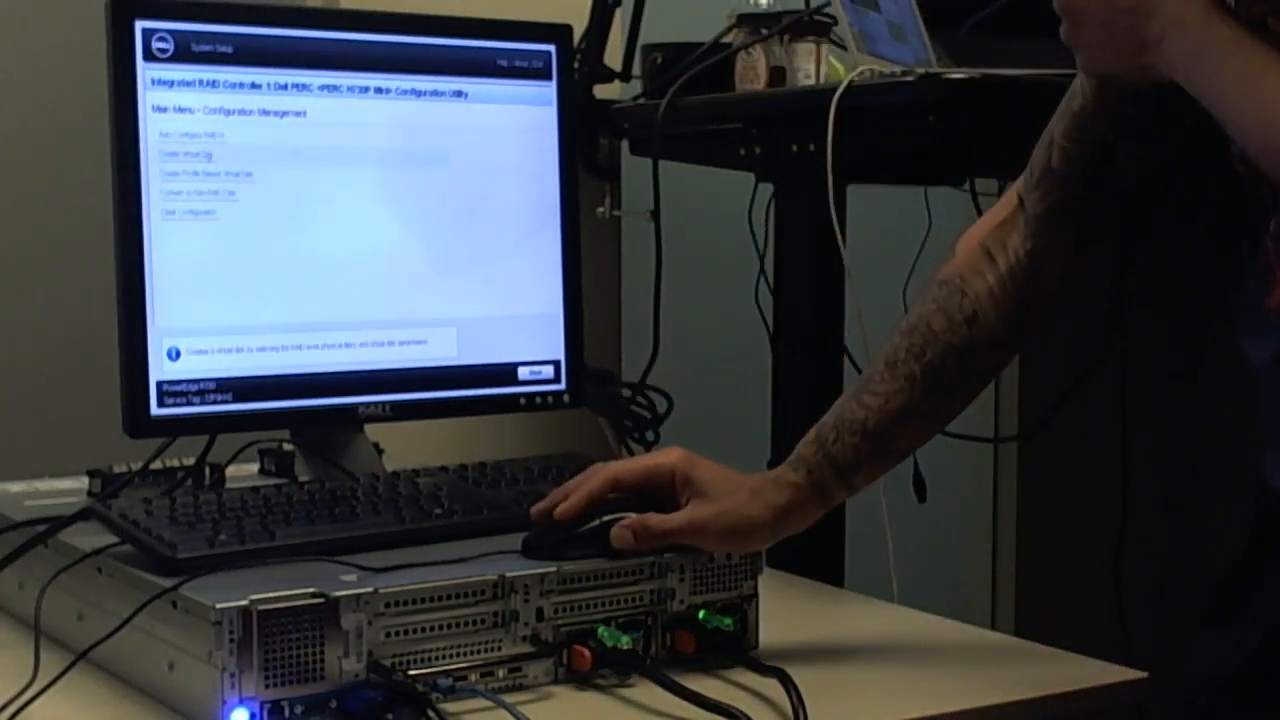
# Set up a new RAID1 virtual disk from unconfigured capacity, selecting both physical HDDs and applying that disk selection
pyautogui.click(205, 158)
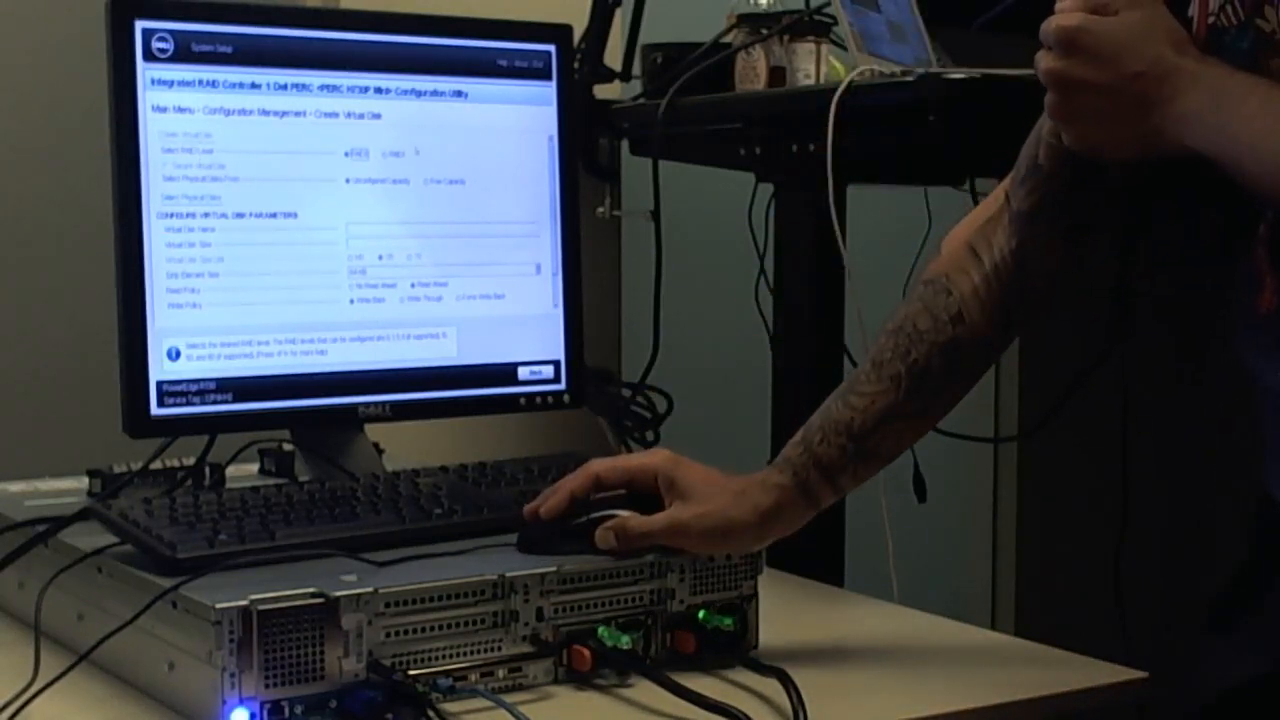
pyautogui.click(390, 154)
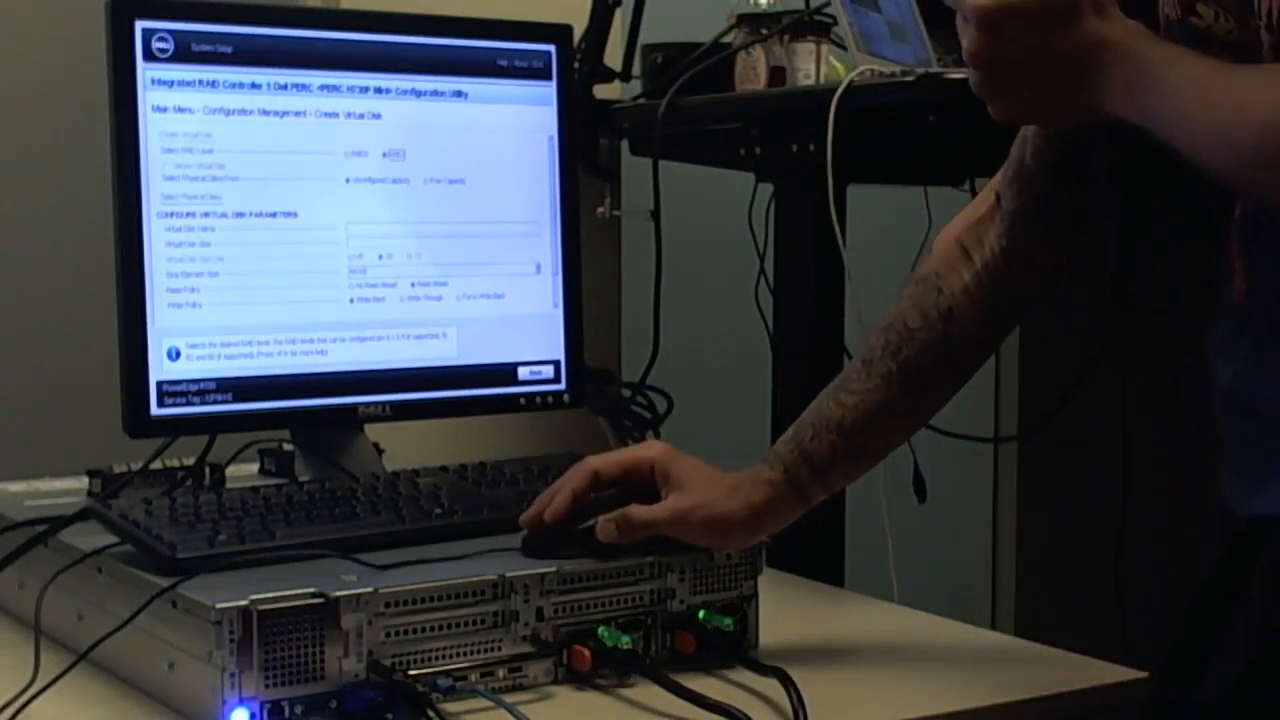
pyautogui.click(205, 207)
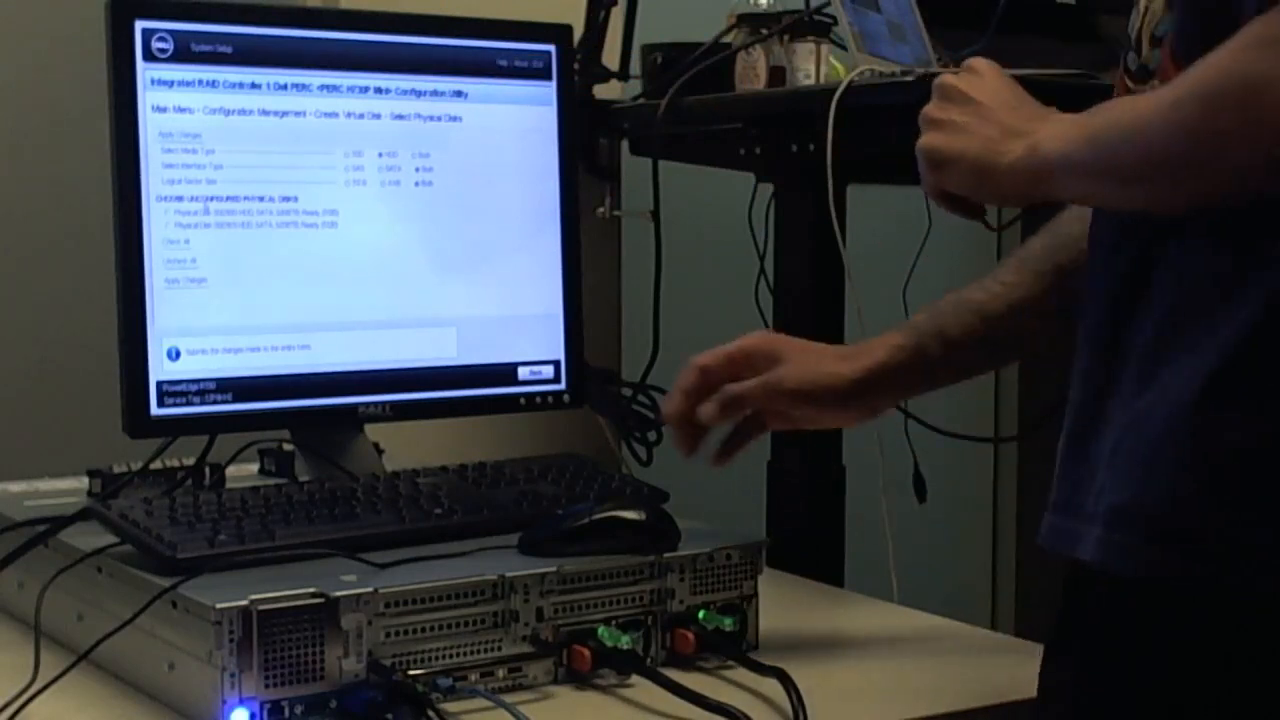
pyautogui.click(167, 213)
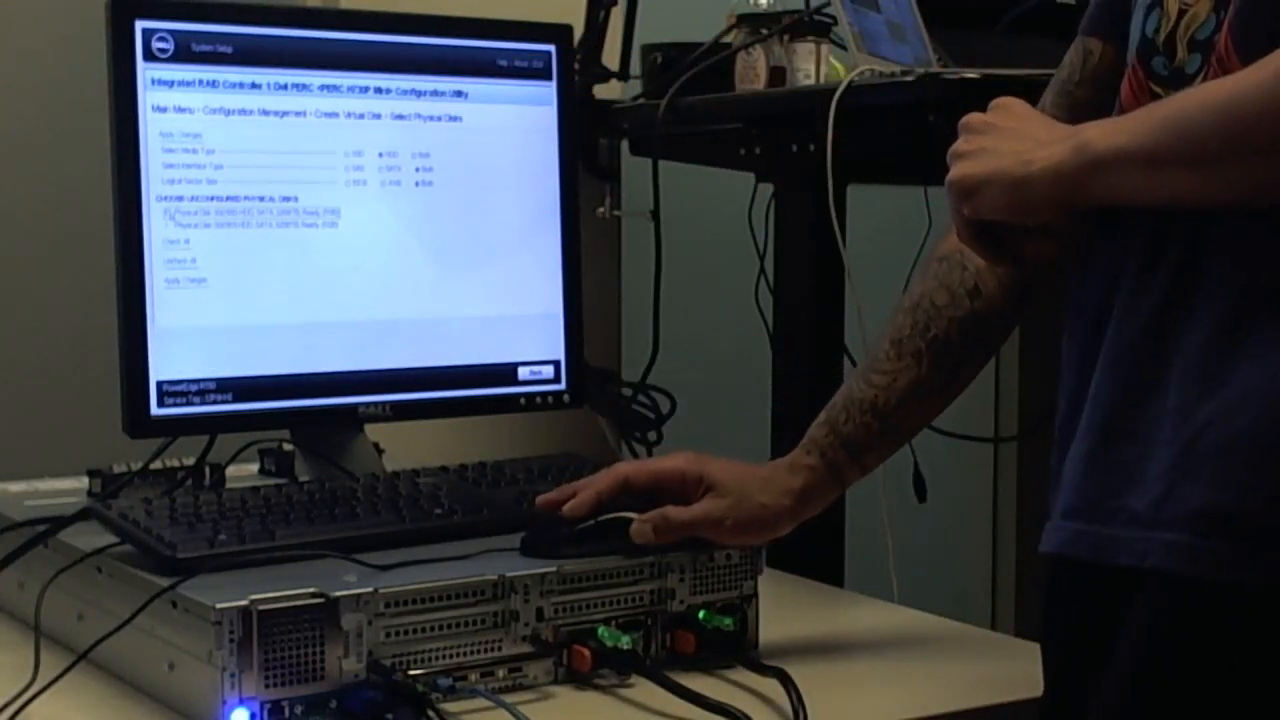
pyautogui.click(168, 226)
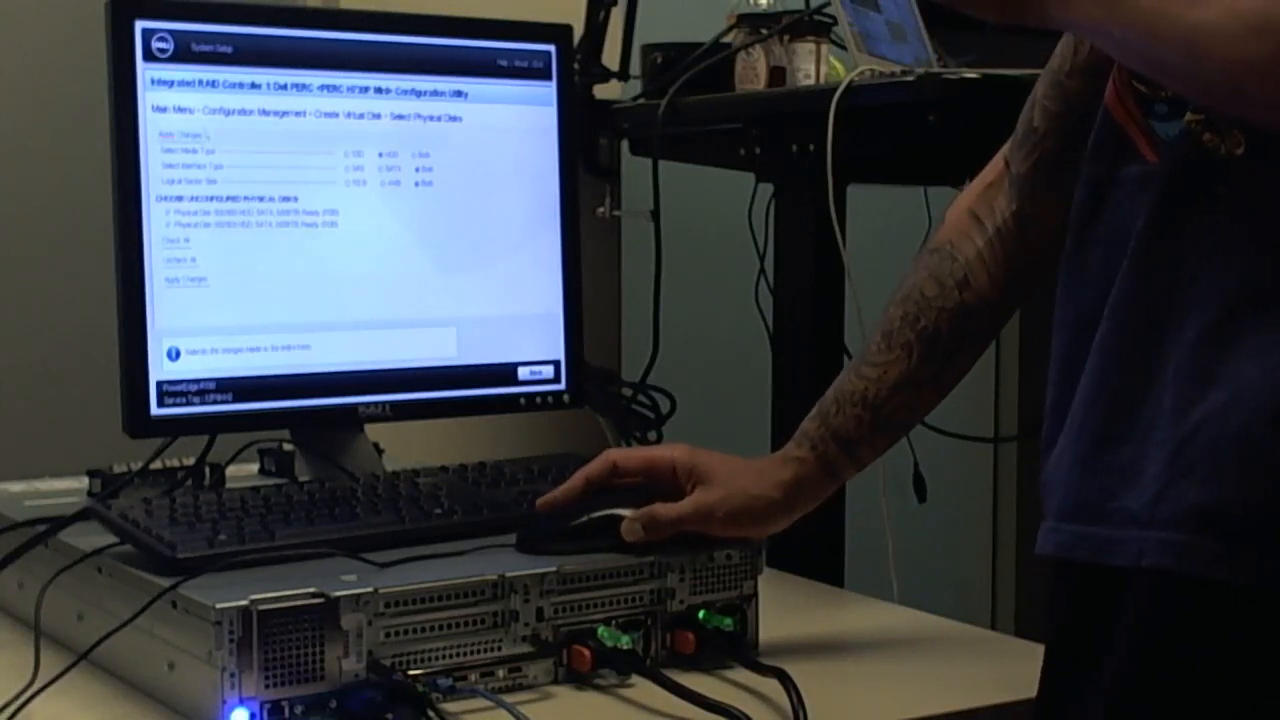
pyautogui.click(186, 134)
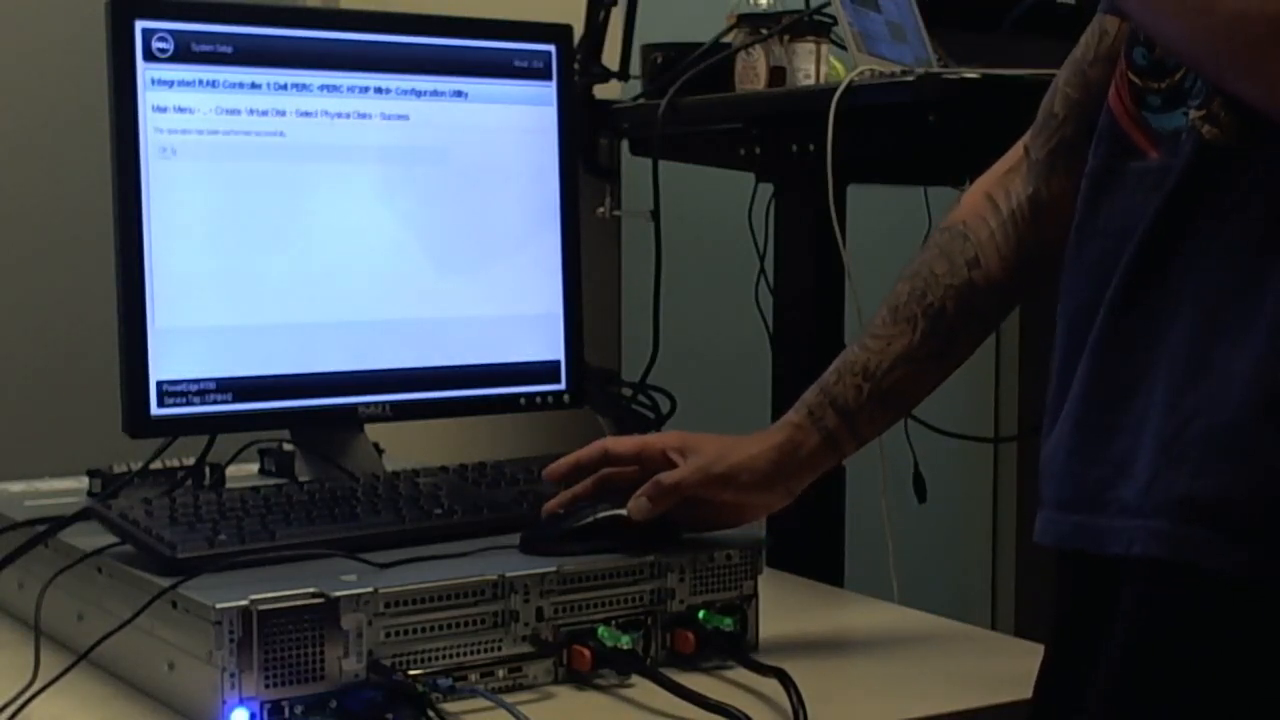
pyautogui.click(165, 152)
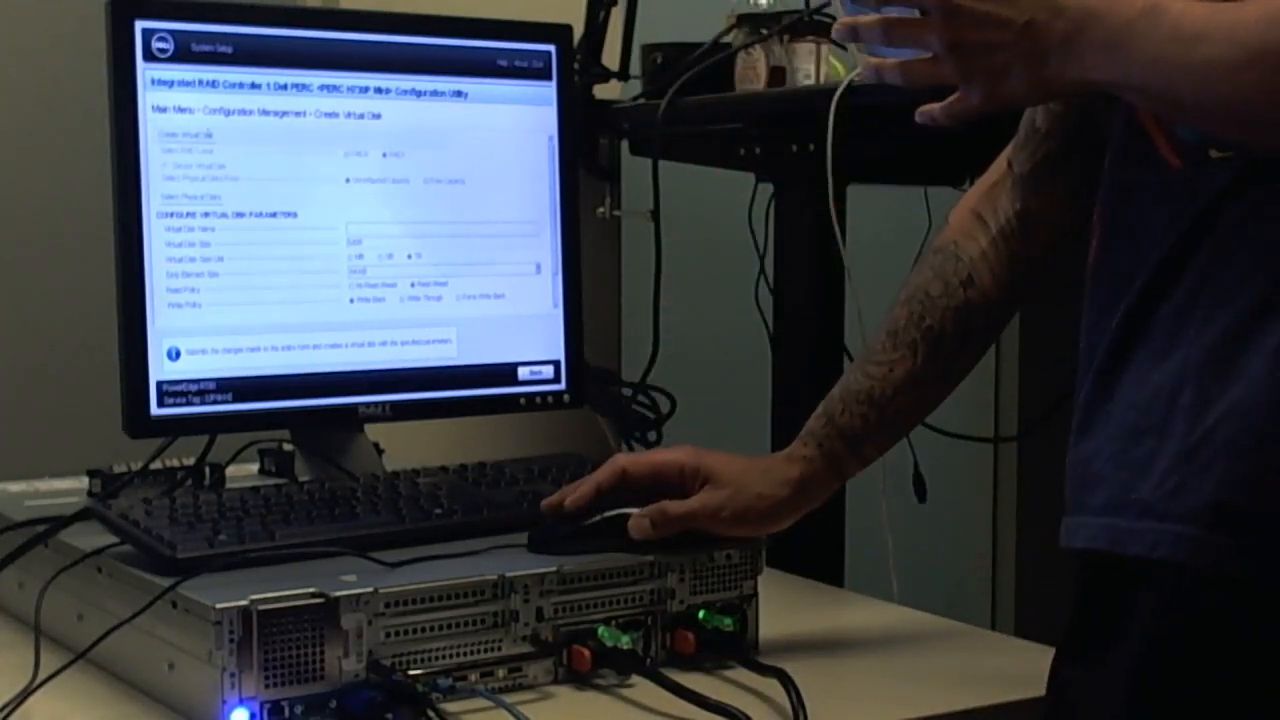
# Create the virtual disk with the specified parameters, and return to the main menu to view Virtual Disk Management
pyautogui.click(200, 136)
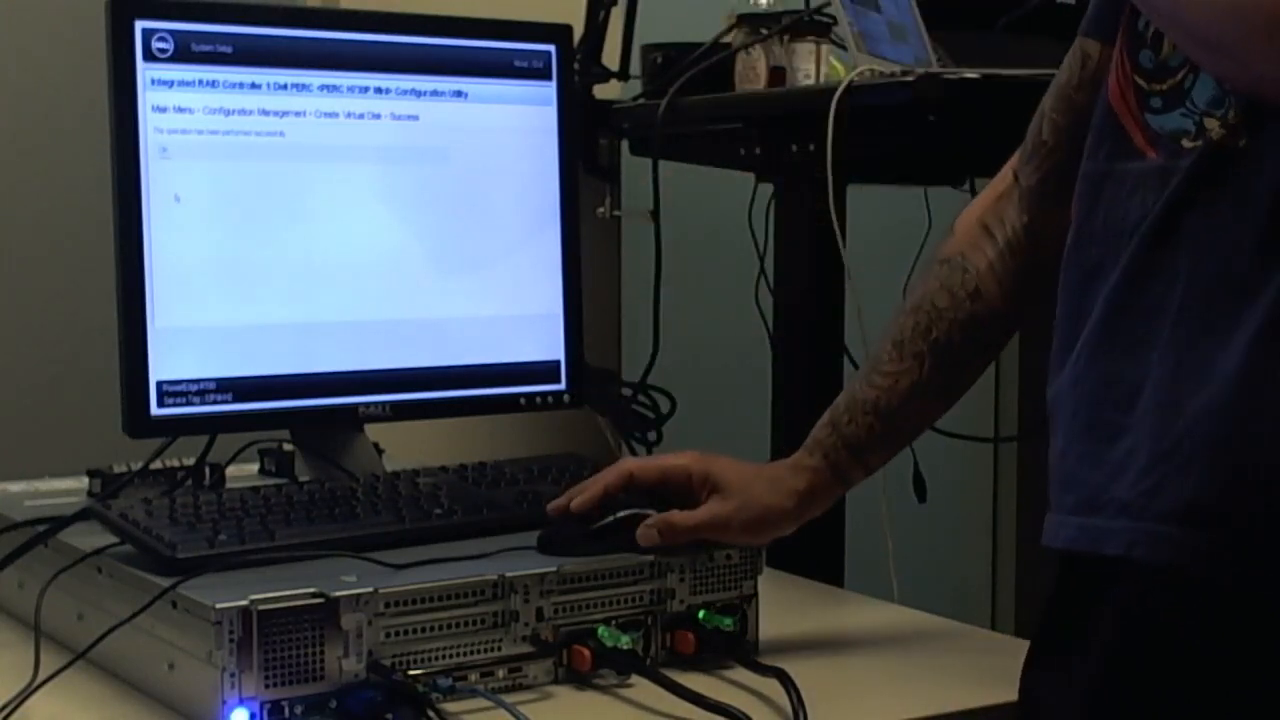
pyautogui.click(164, 153)
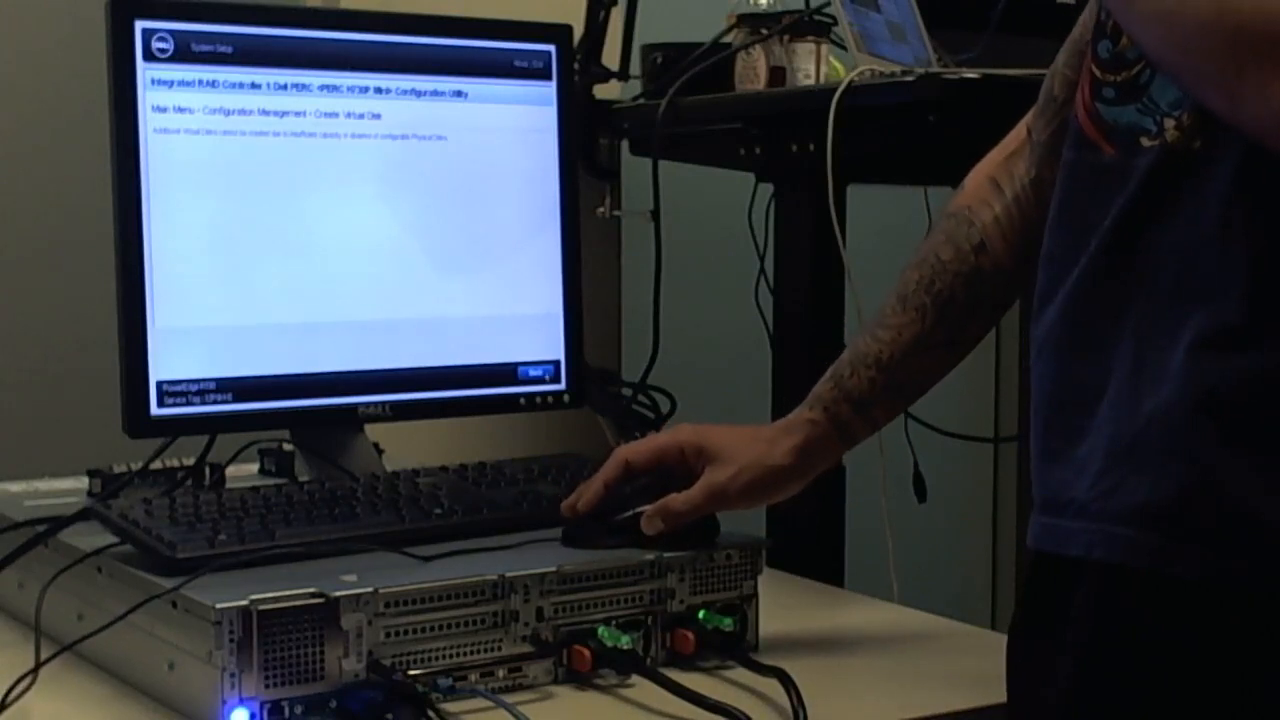
pyautogui.click(536, 374)
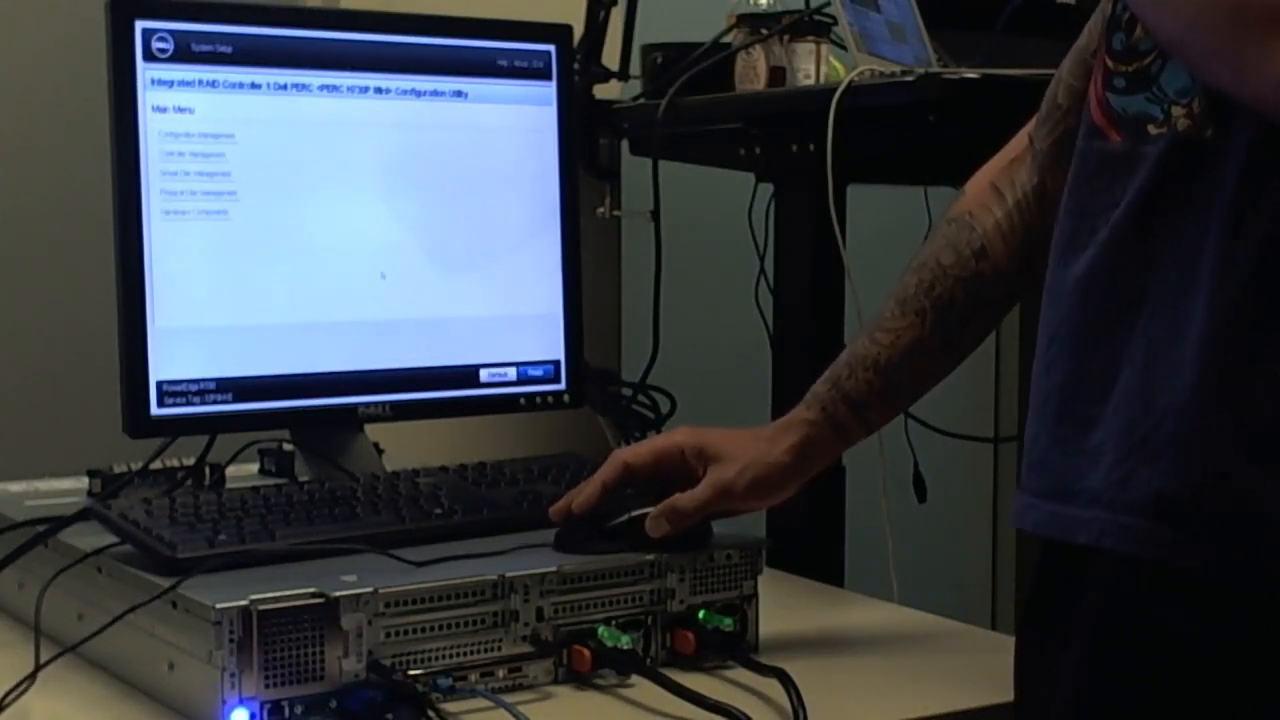
pyautogui.click(226, 173)
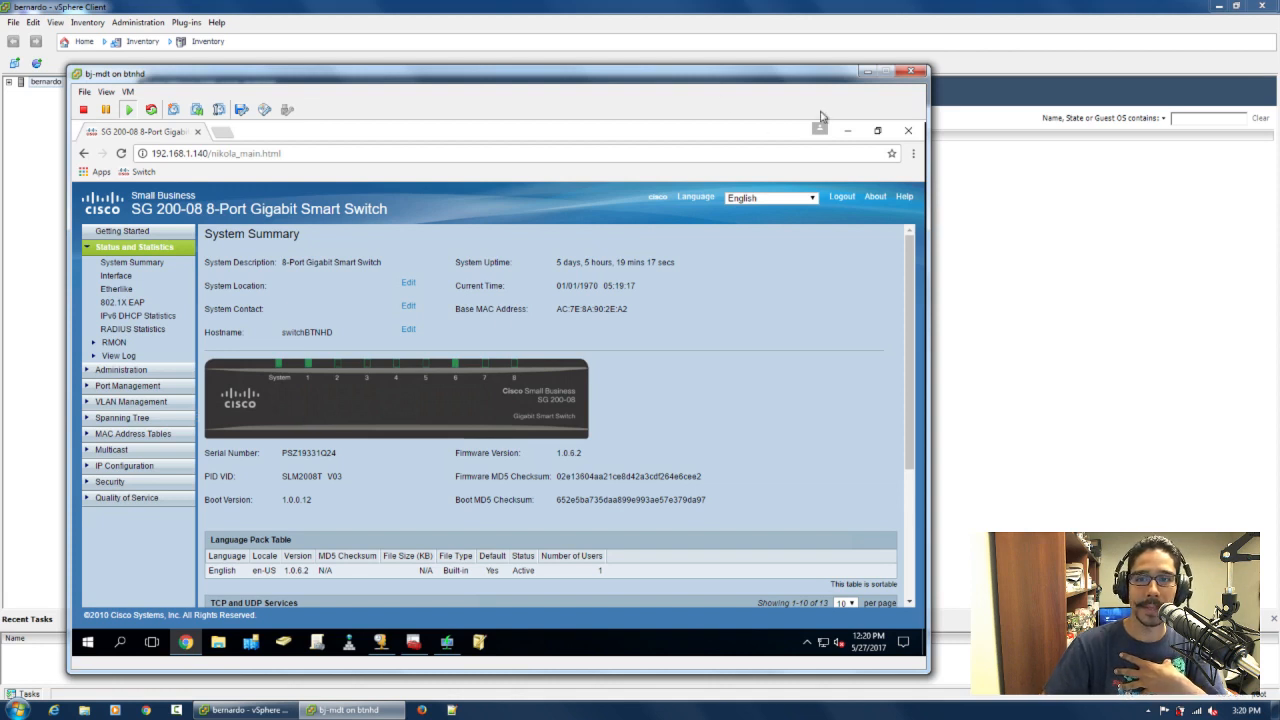
# In the bj-mdt Deployment Workbench, open the Windows Server 2016 x64 - PowerEdge R730 task sequence and display its list of steps
pyautogui.click(847, 130)
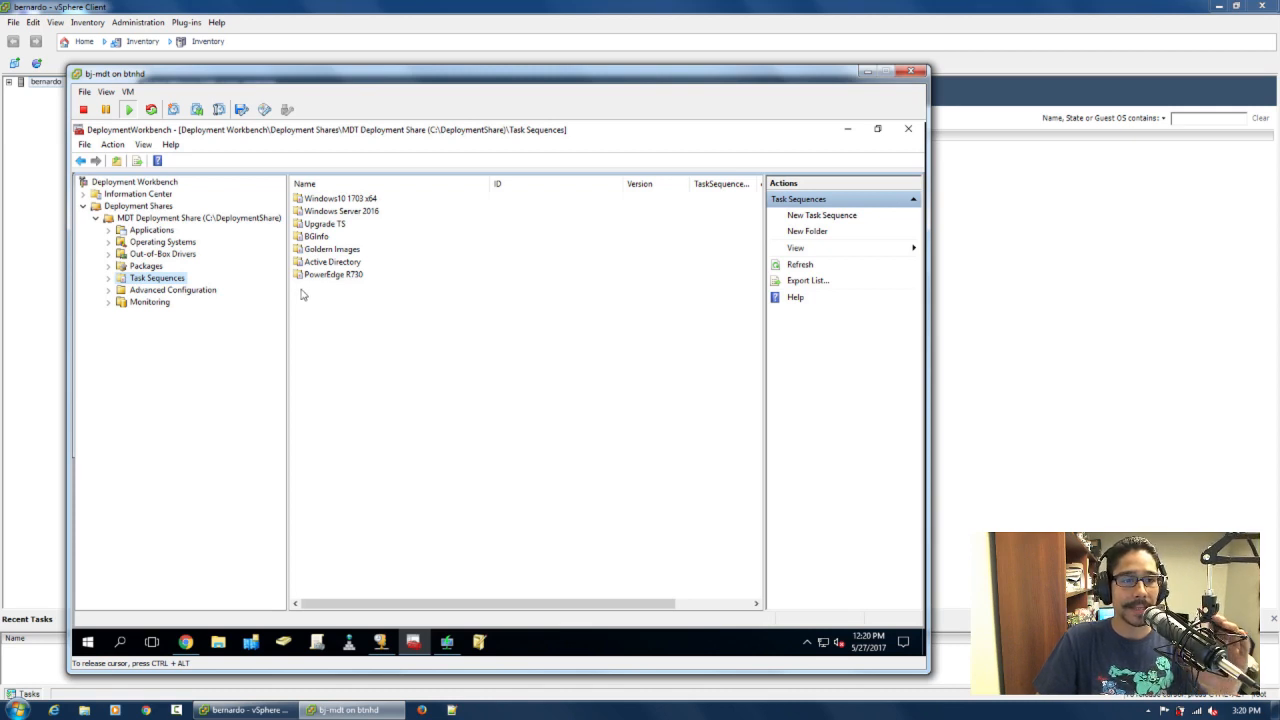
pyautogui.click(108, 280)
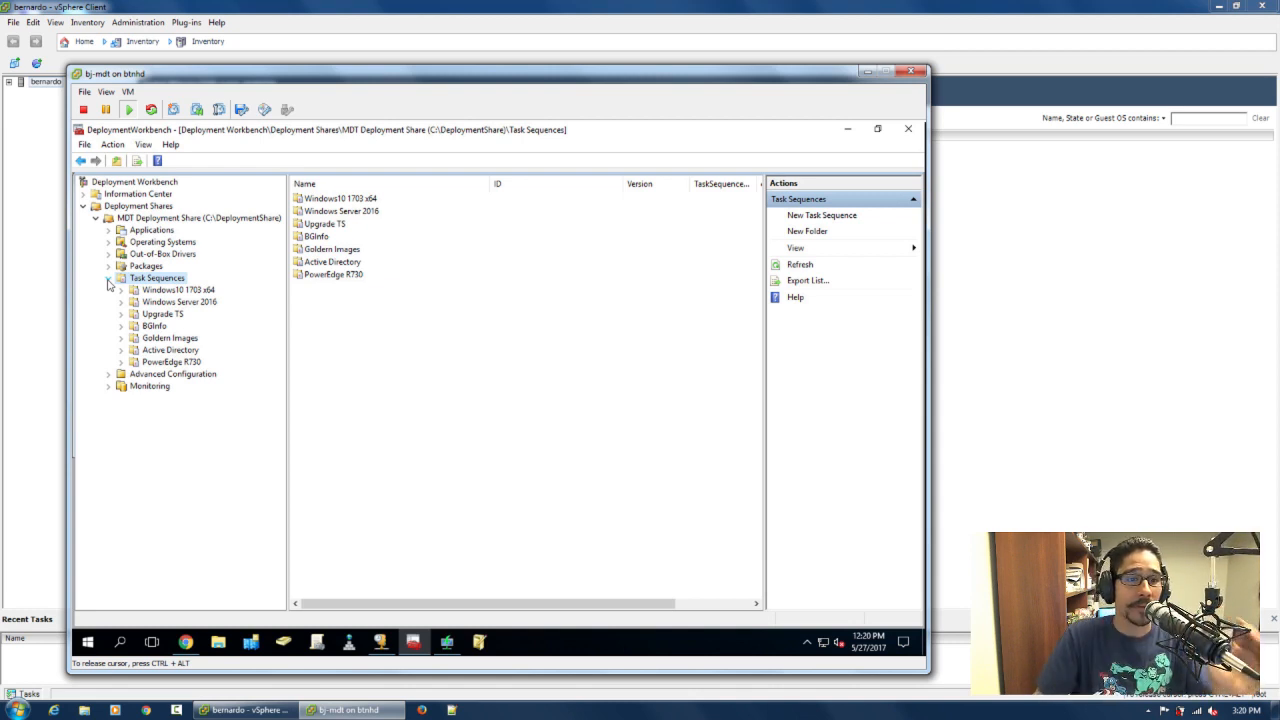
pyautogui.click(145, 363)
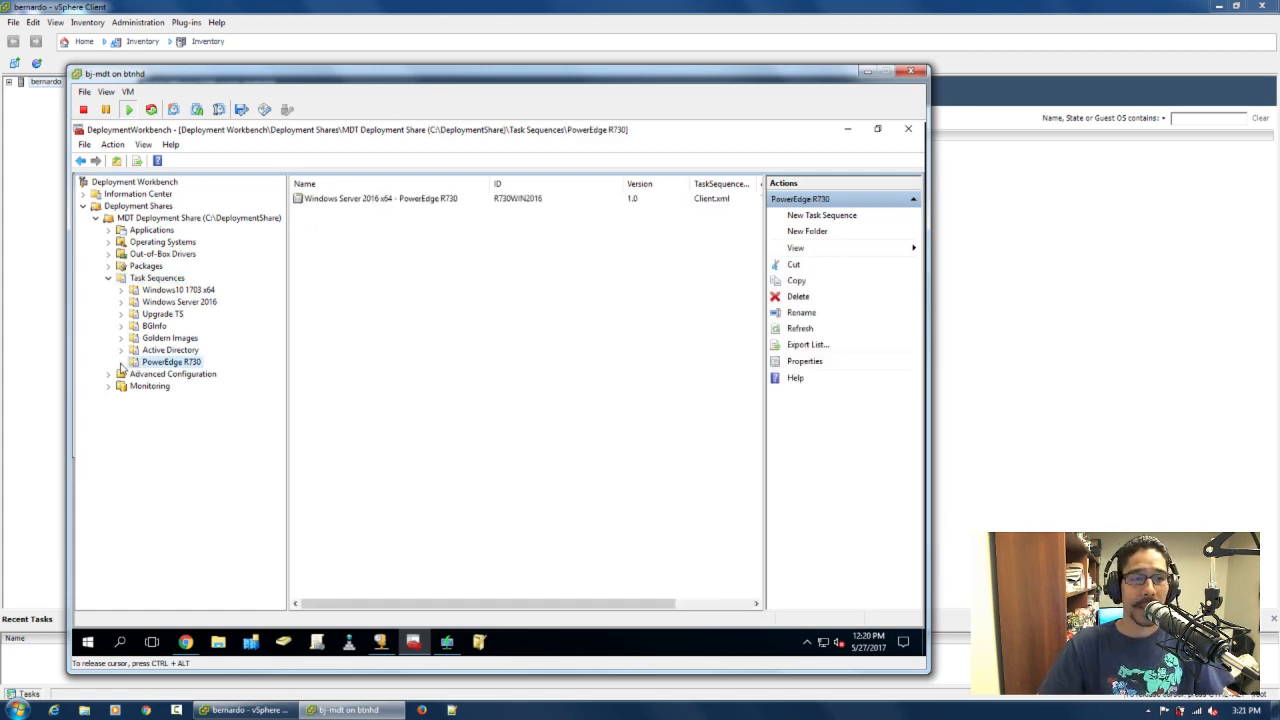
pyautogui.click(390, 200)
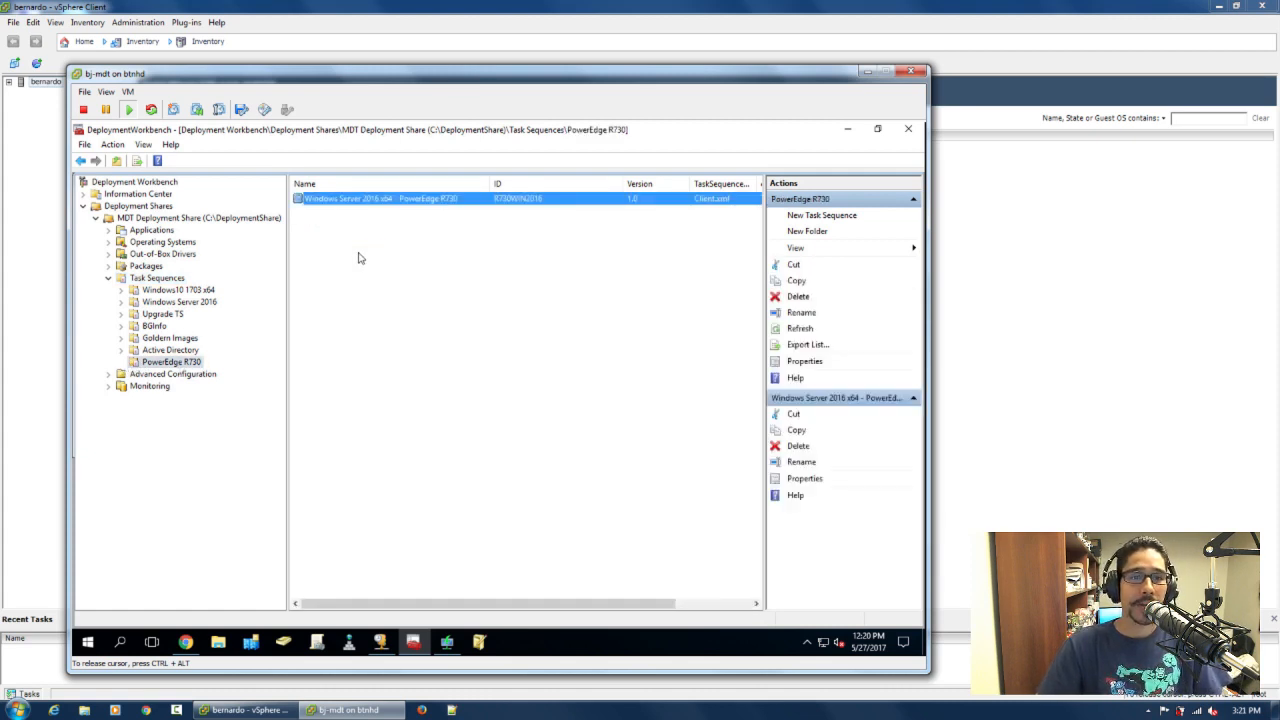
pyautogui.doubleClick(384, 205)
pyautogui.click(325, 190)
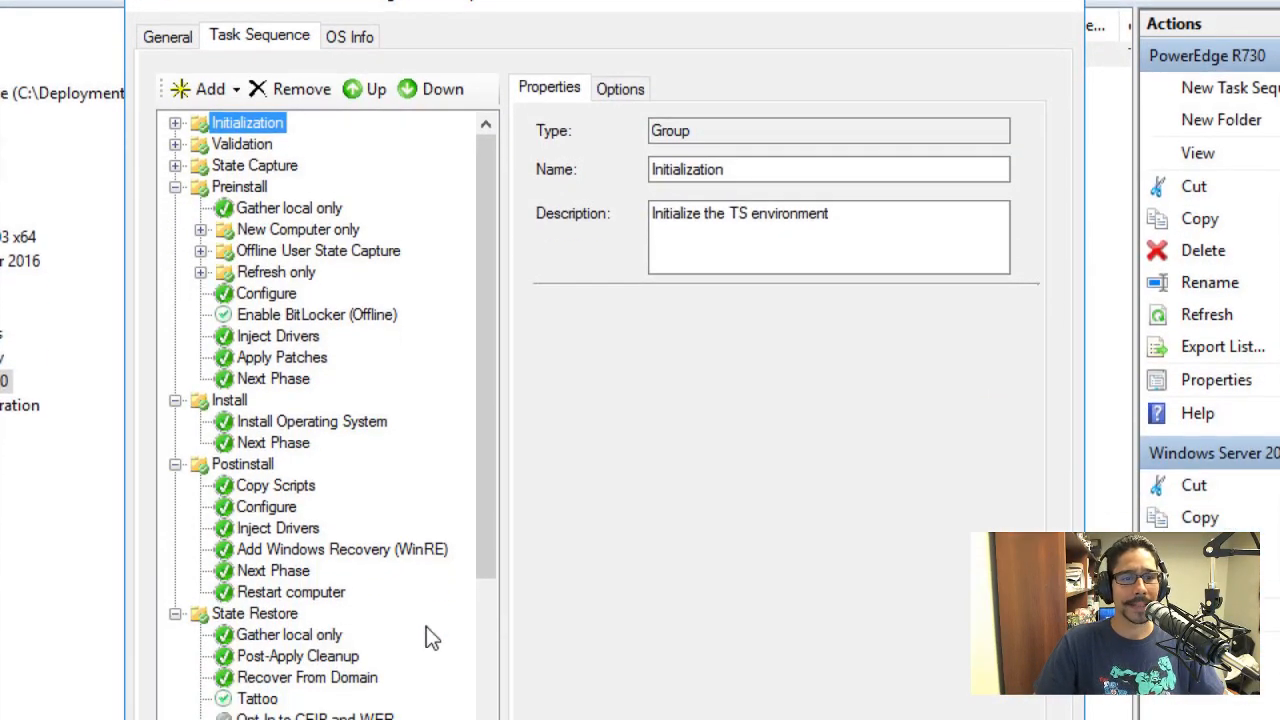
# Examine the Apply Patches, Inject Drivers and Install Operating System steps and the rest of the PowerEdge R730 task sequence
pyautogui.click(284, 357)
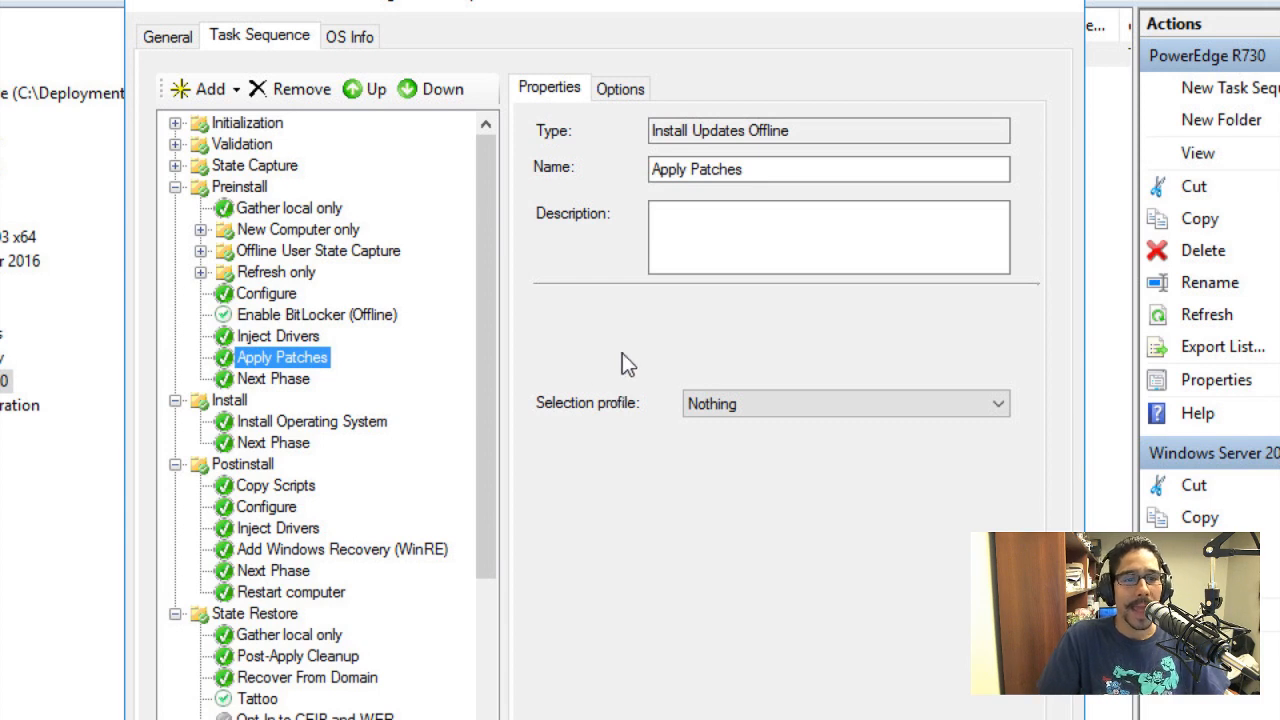
pyautogui.click(260, 339)
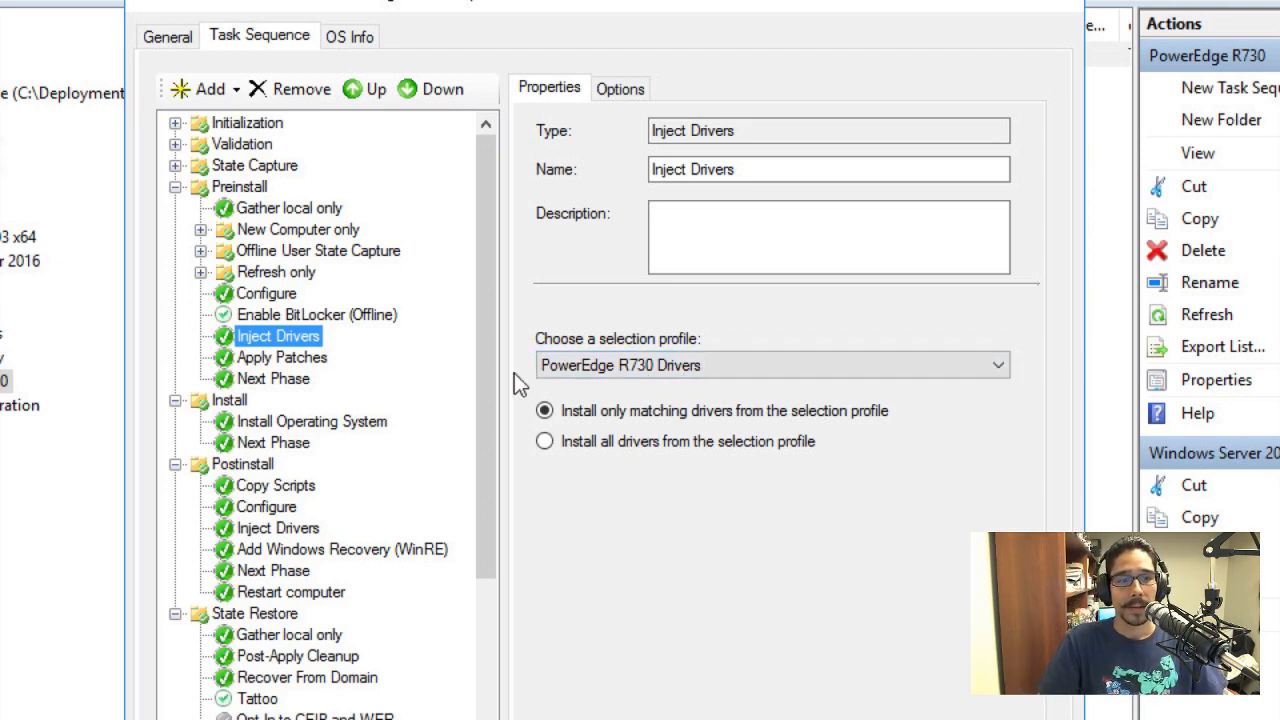
pyautogui.click(319, 422)
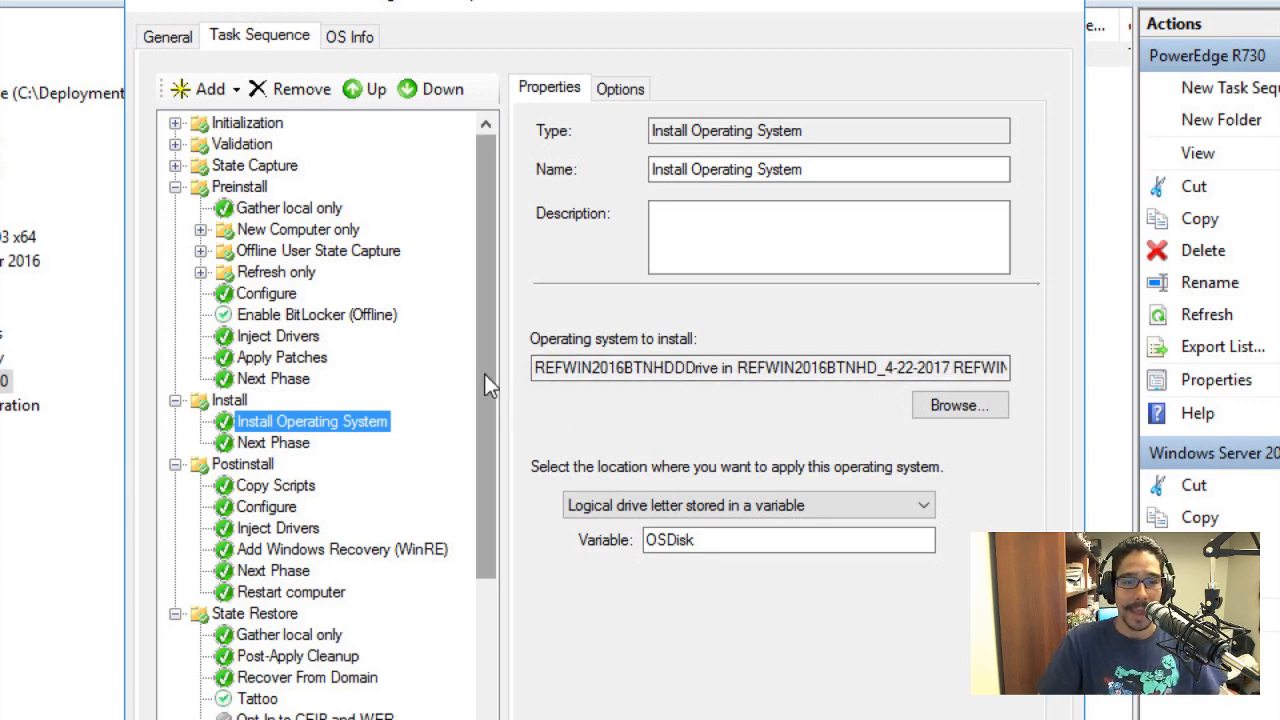
pyautogui.moveTo(484, 373); pyautogui.dragTo(515, 578)
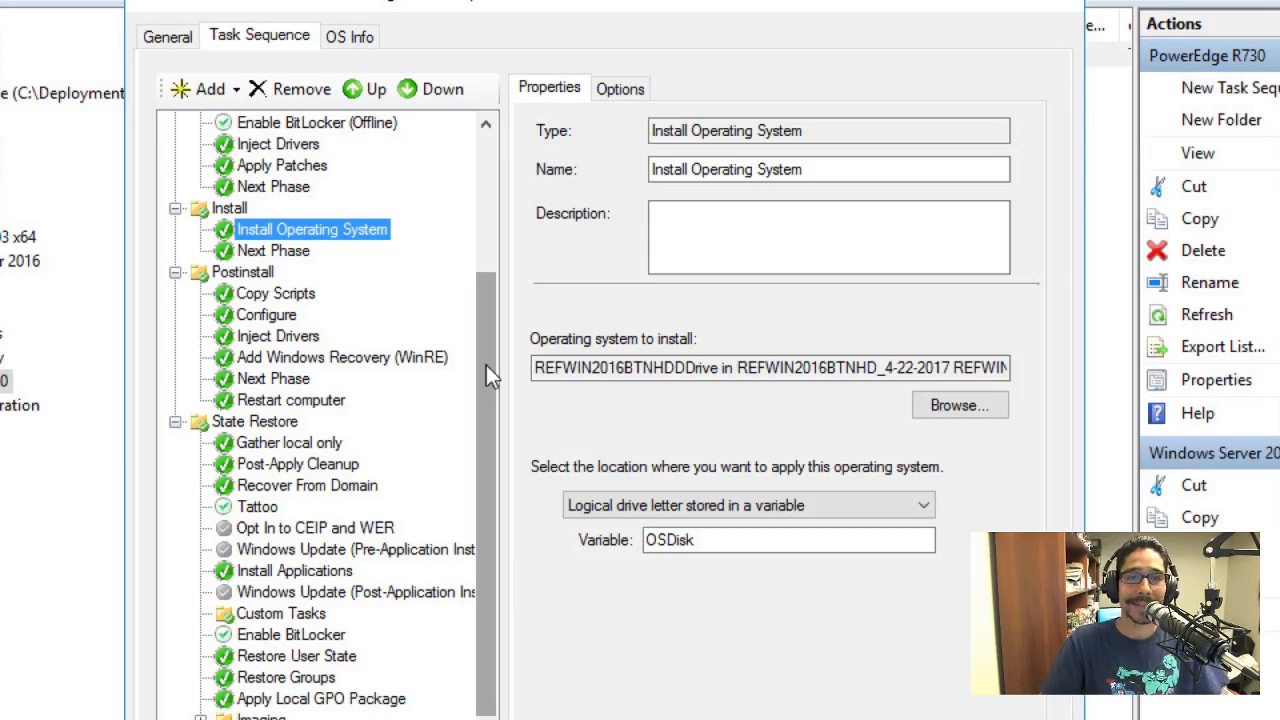
pyautogui.moveTo(486, 365); pyautogui.dragTo(522, 229)
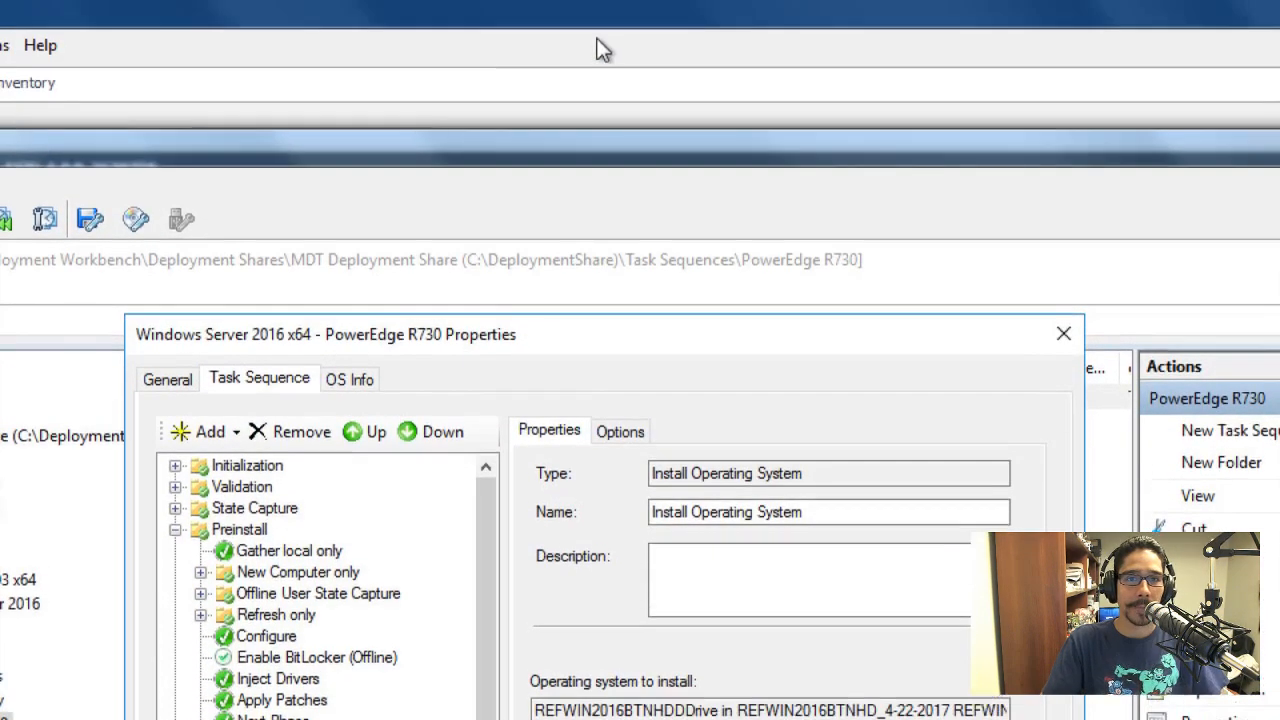
pyautogui.click(597, 46)
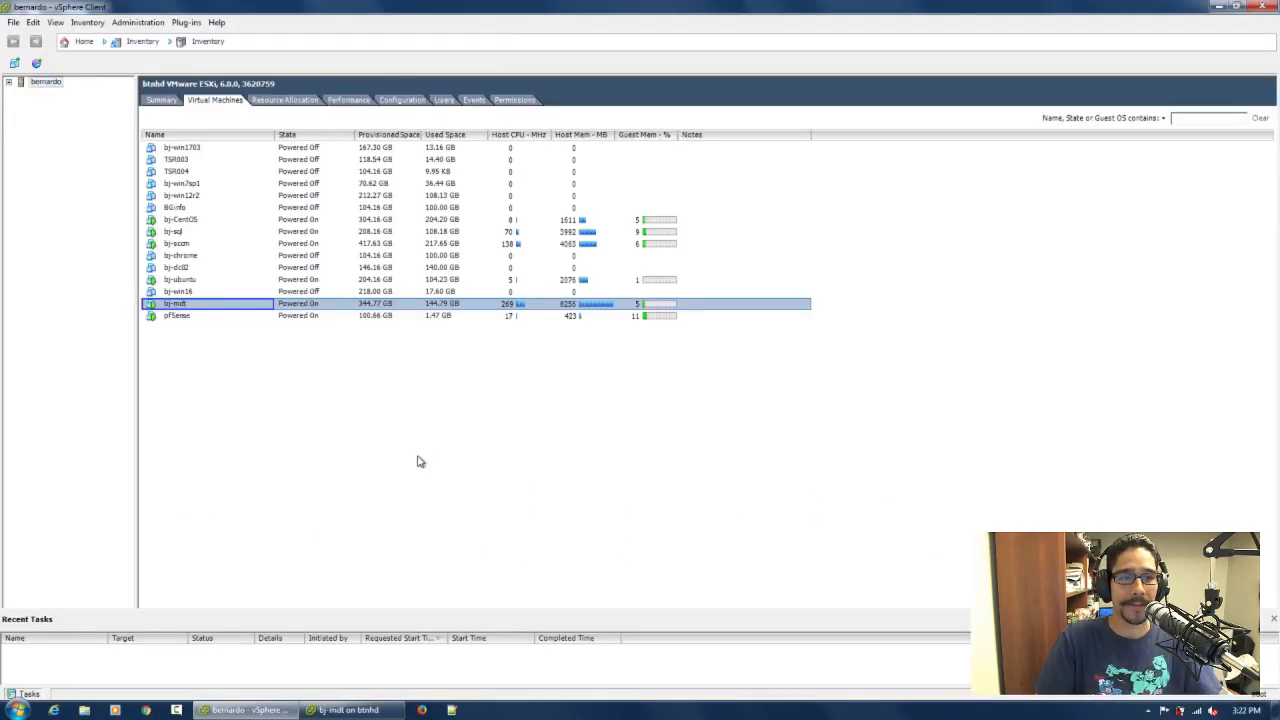
pyautogui.click(388, 706)
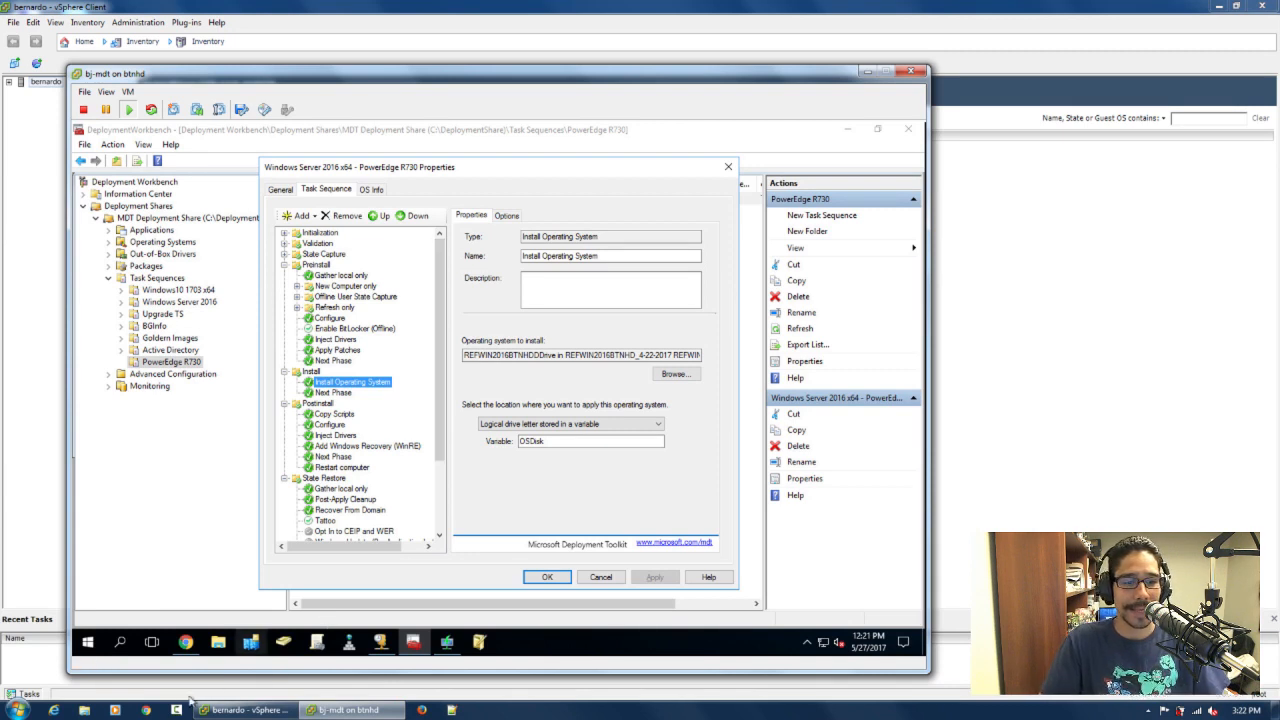
# Switch to Chrome, go to dell.com, and open the product support page for the PowerEdge R730
pyautogui.click(146, 710)
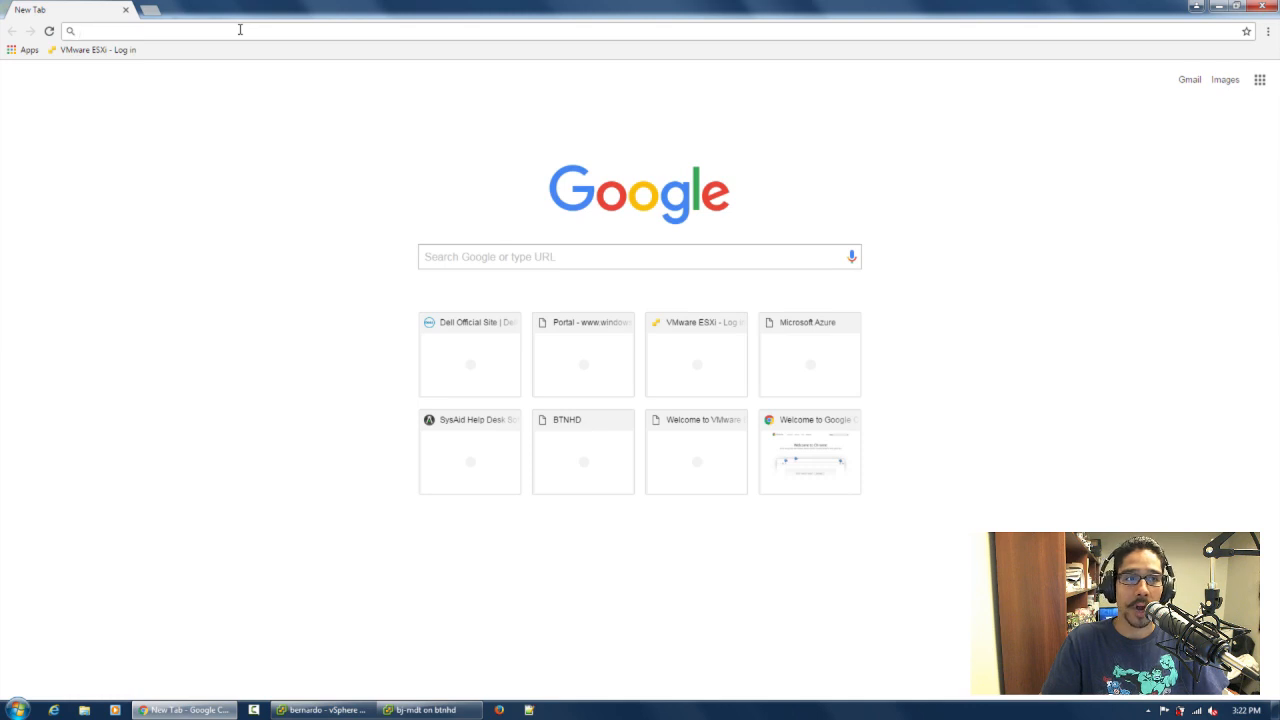
pyautogui.click(240, 30)
pyautogui.write('dell.com')
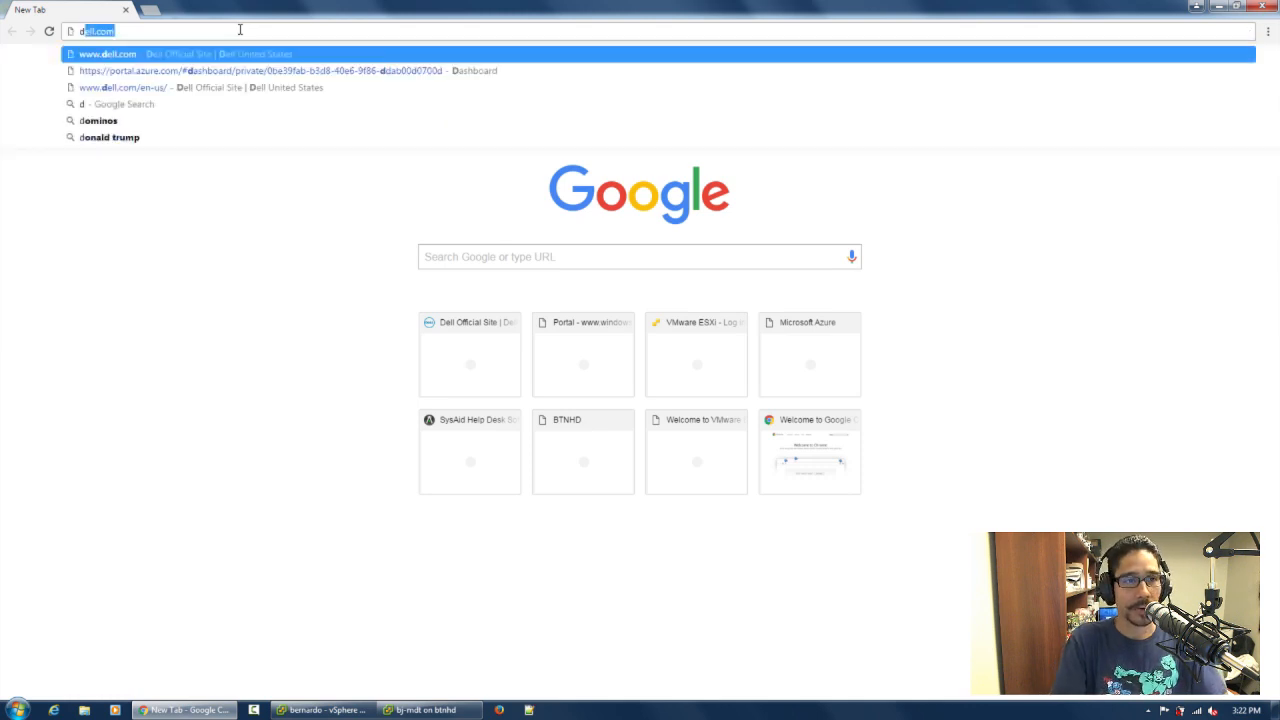
pyautogui.press('Return')
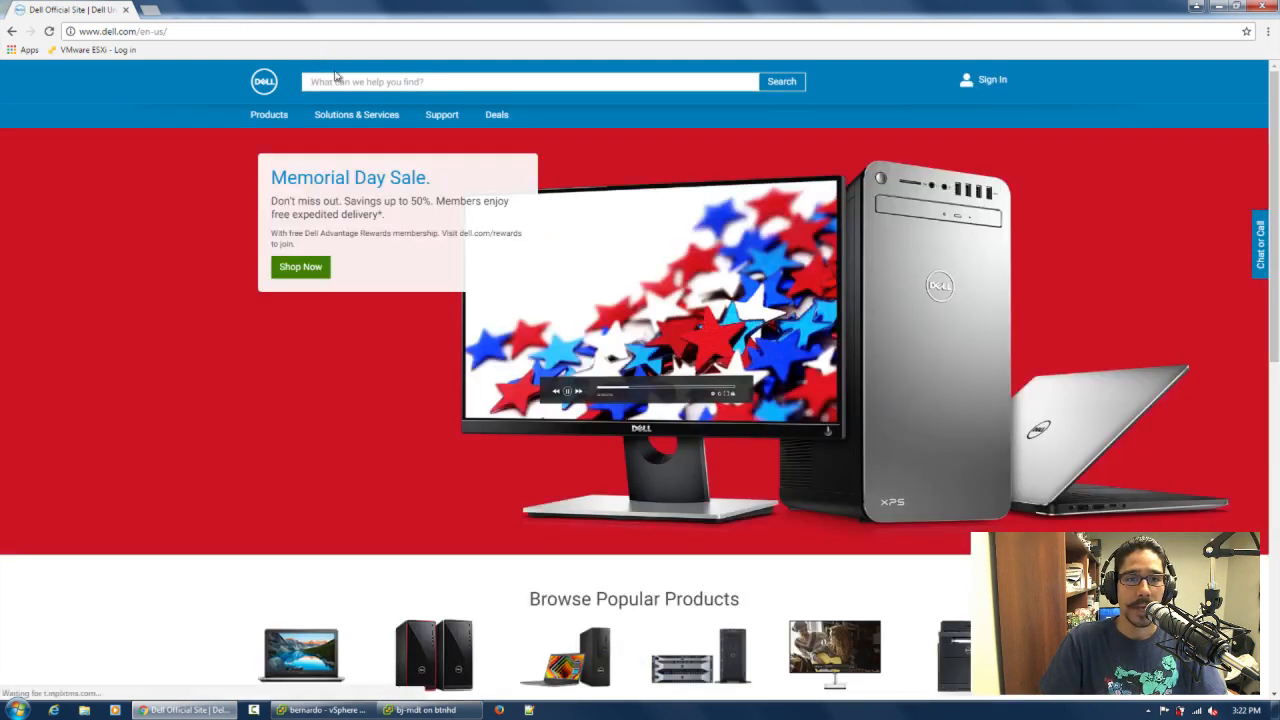
pyautogui.moveTo(444, 115)
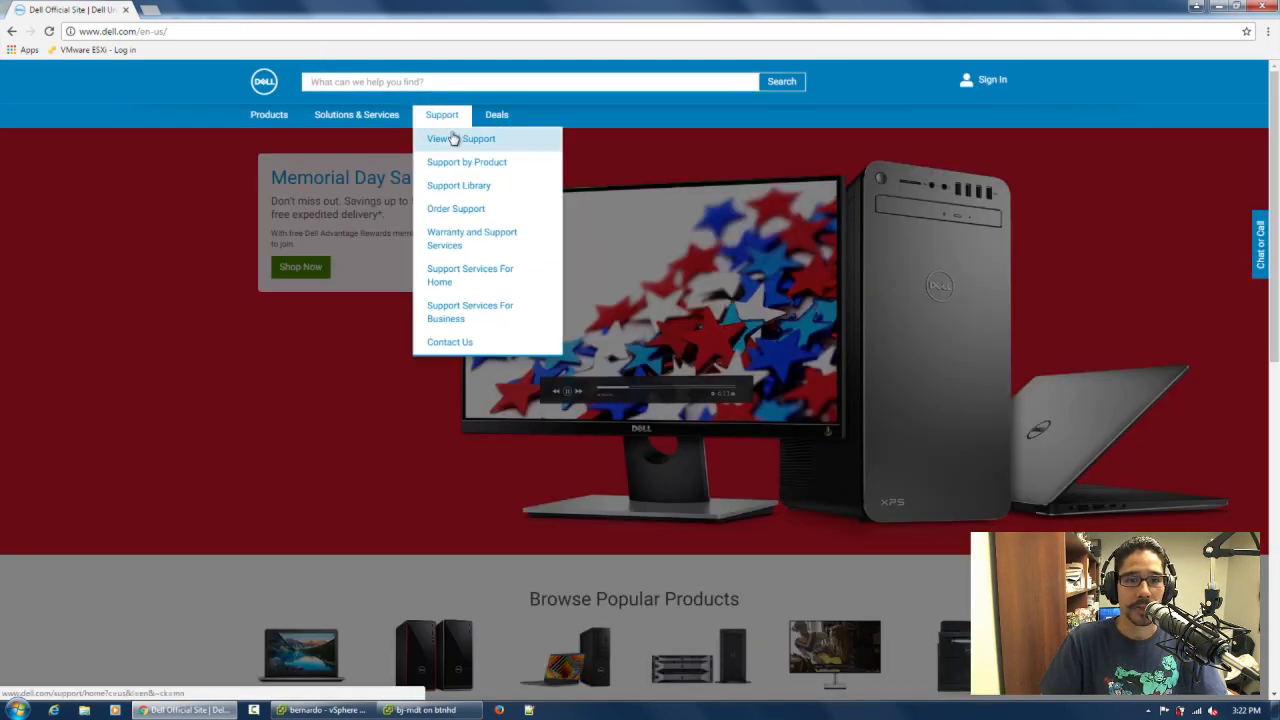
pyautogui.click(460, 163)
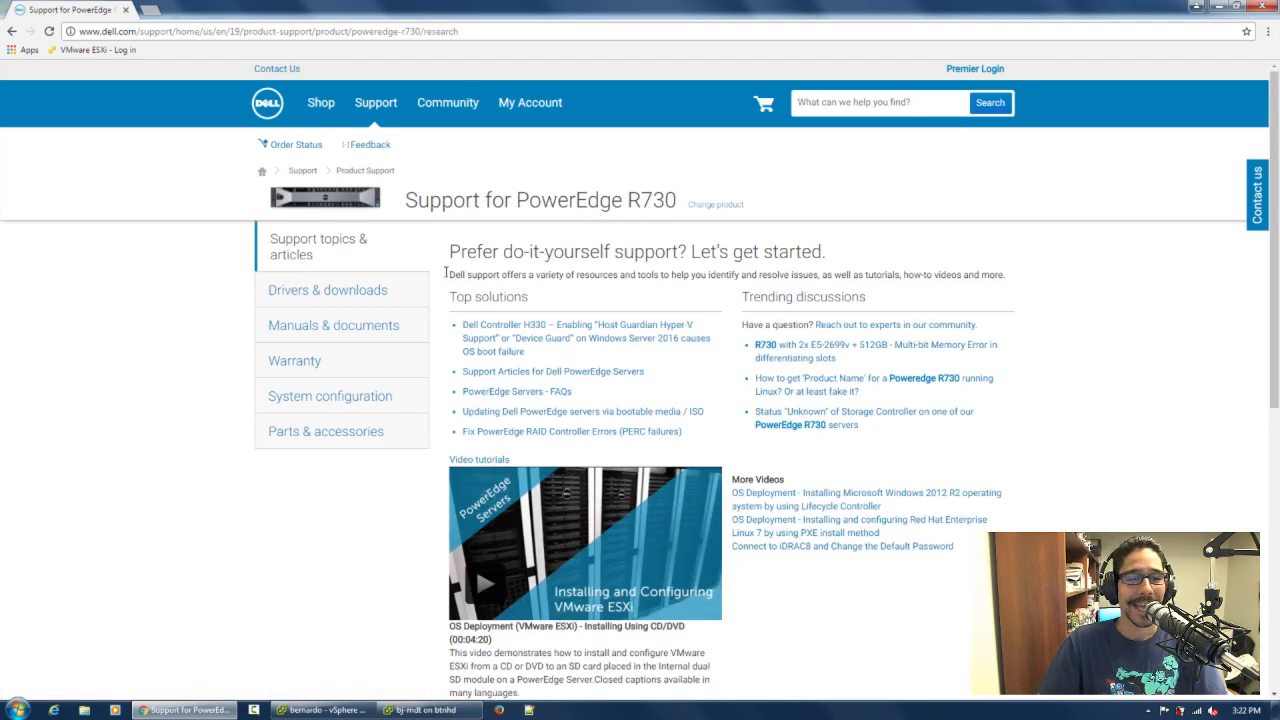
# Open the PowerEdge R730 drivers and downloads page and change the operating system to Windows Server 2016
pyautogui.click(322, 295)
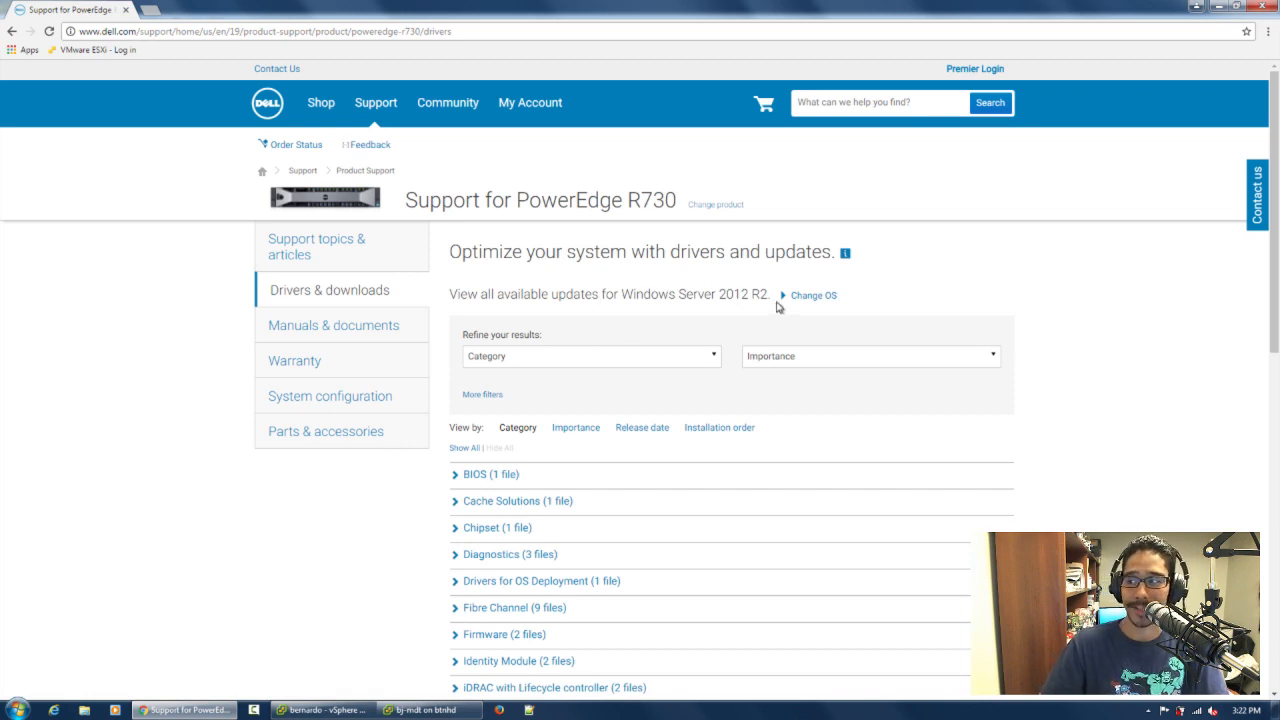
pyautogui.click(809, 300)
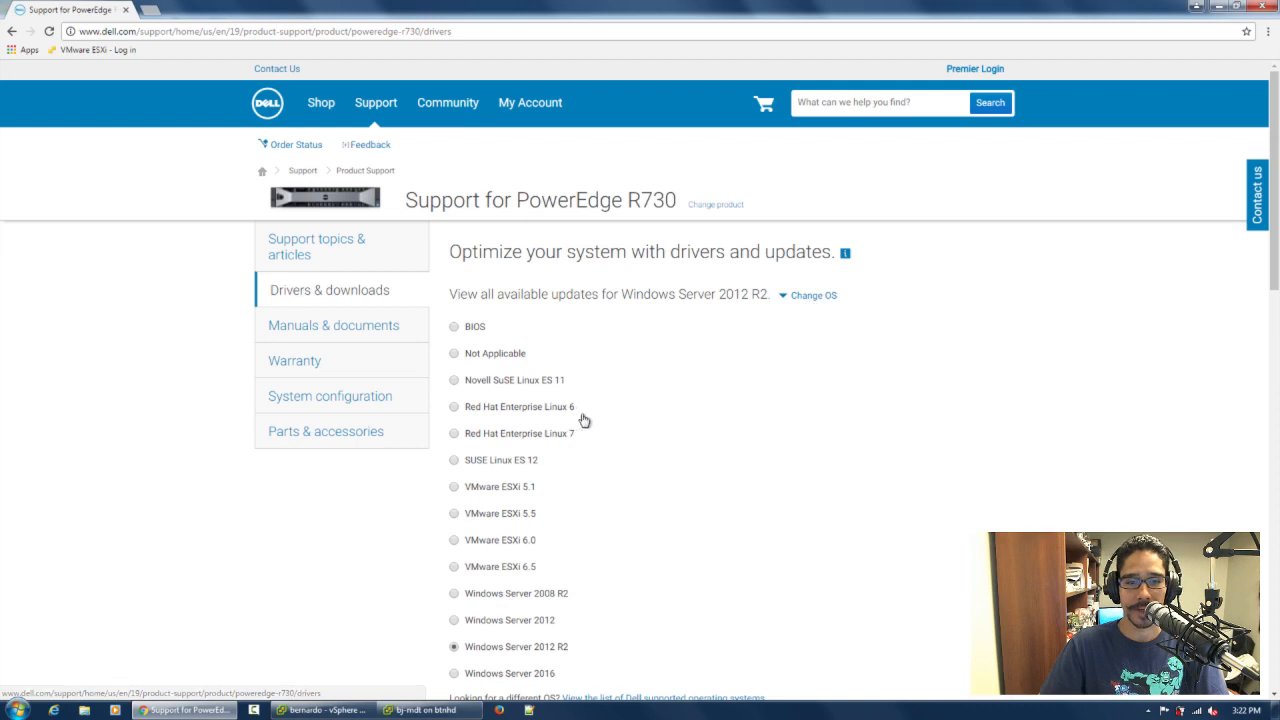
pyautogui.scroll(-3, 600, 450)
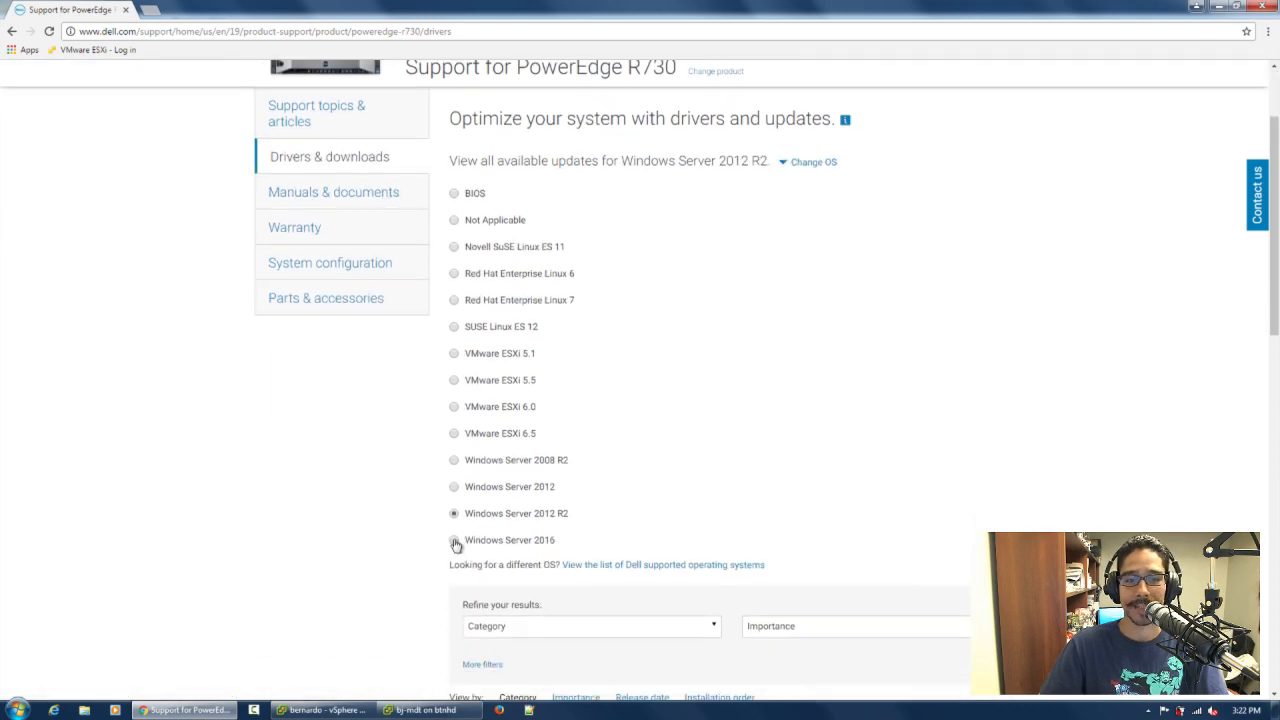
pyautogui.click(455, 540)
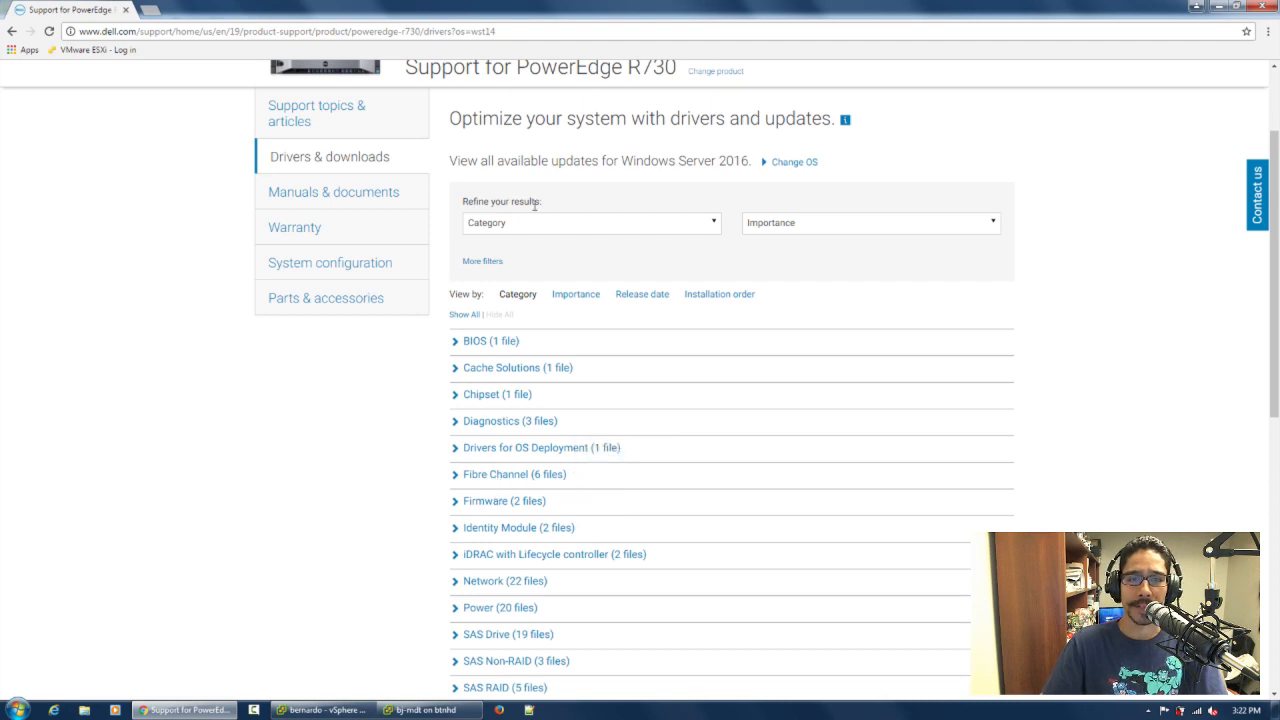
# Filter the downloads to the Drivers for OS Deployment category and expand its Dell OS Driver Pack entry
pyautogui.click(537, 220)
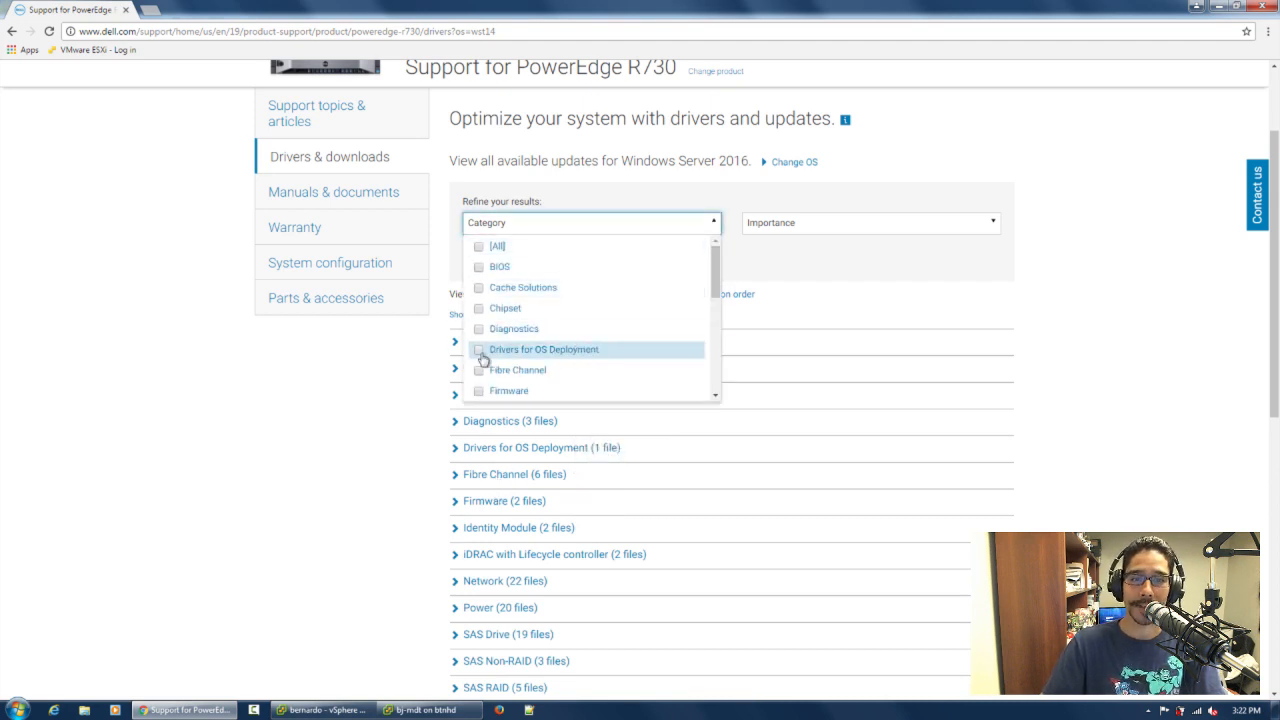
pyautogui.click(479, 351)
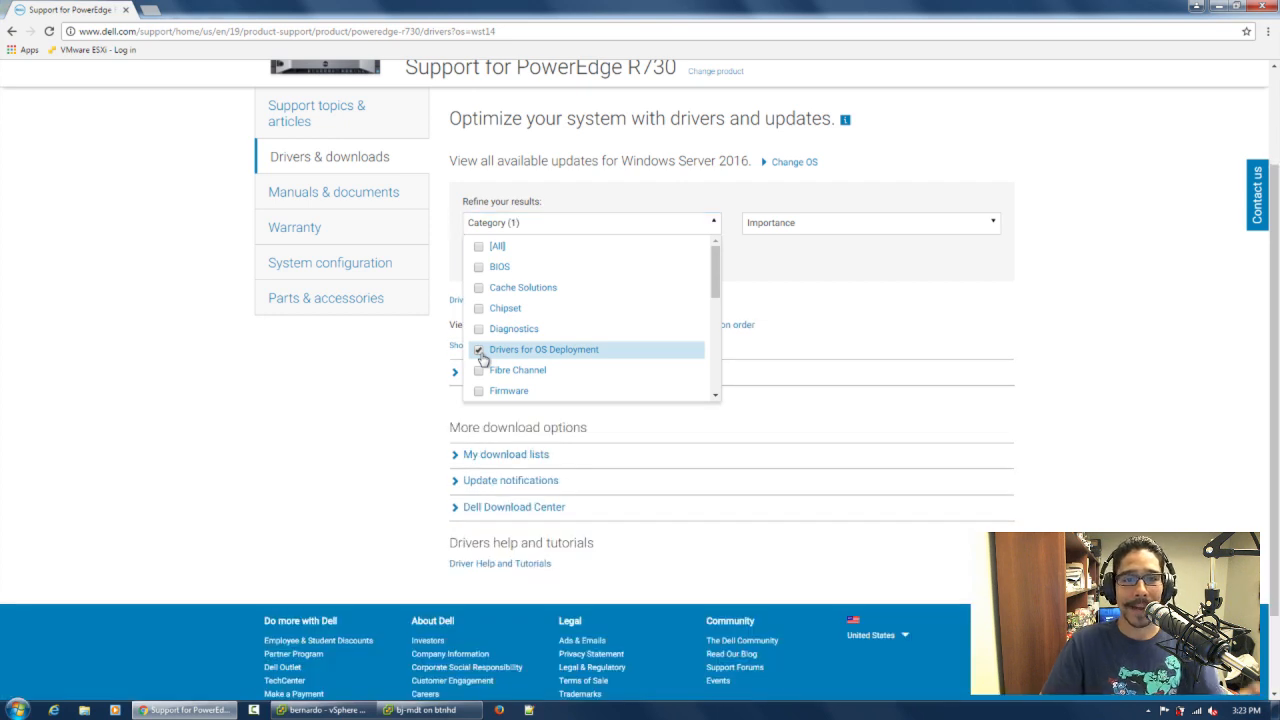
pyautogui.click(545, 352)
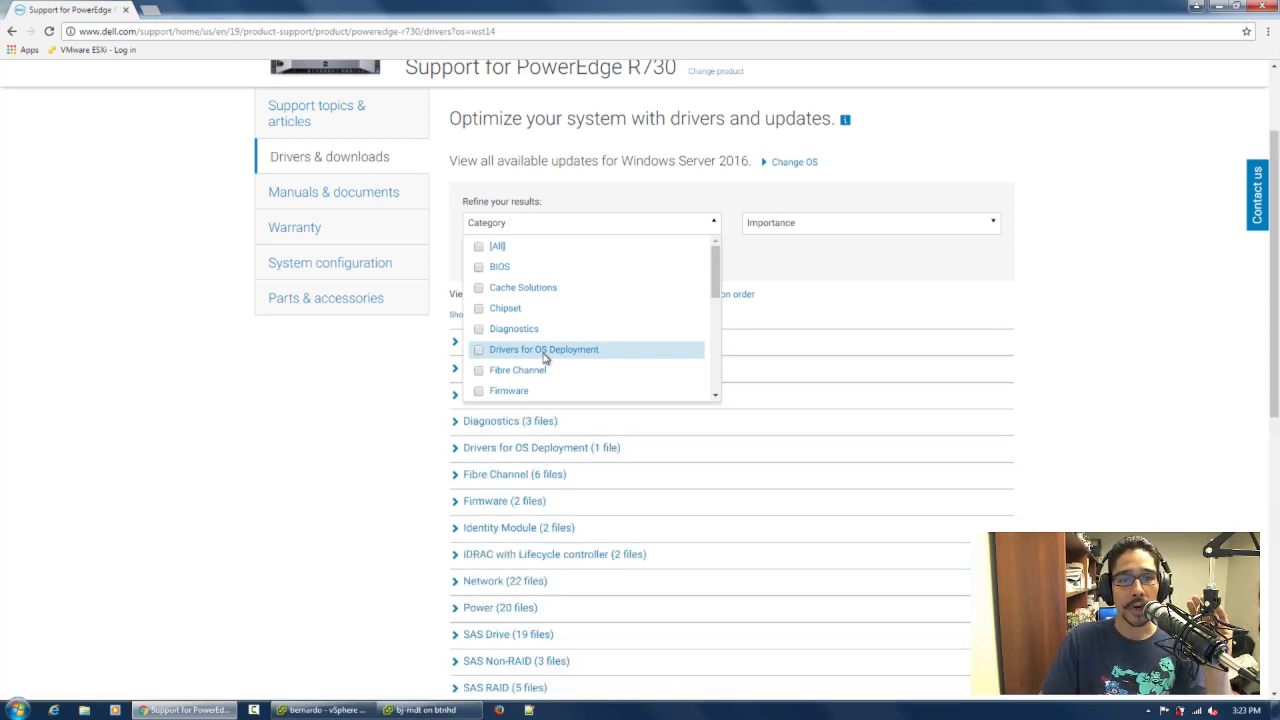
pyautogui.click(518, 352)
pyautogui.click(396, 359)
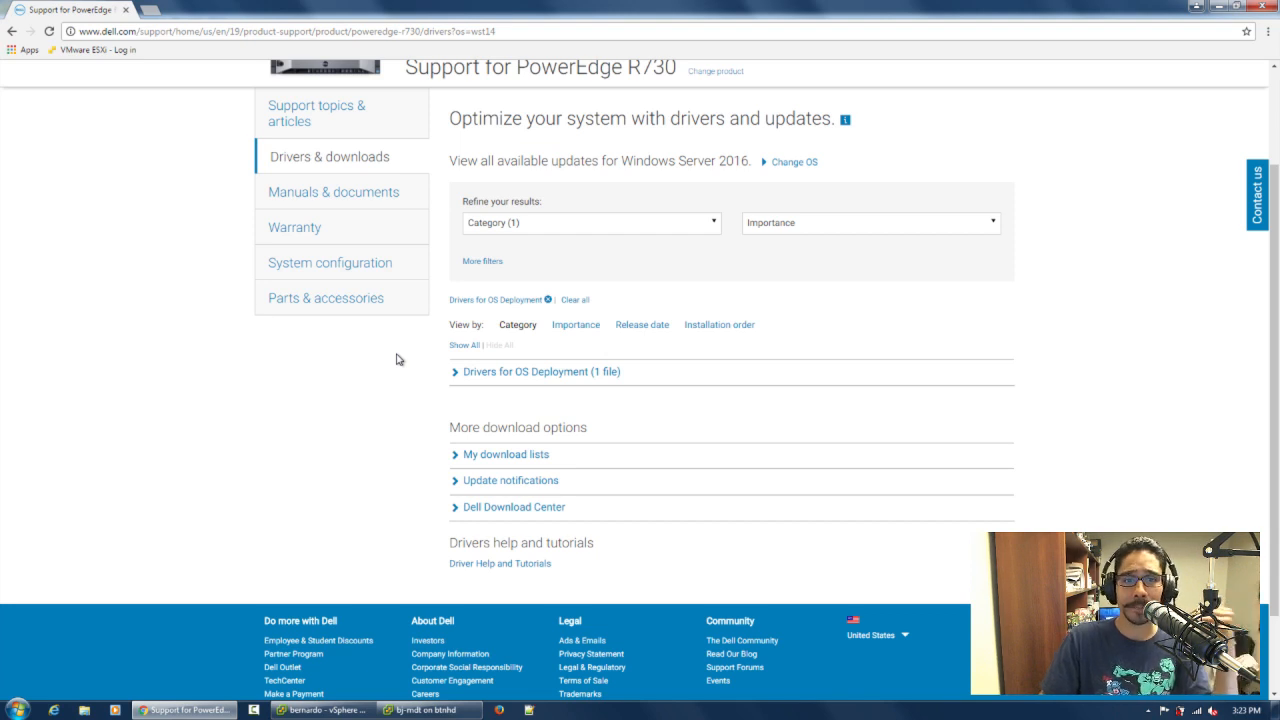
pyautogui.click(518, 373)
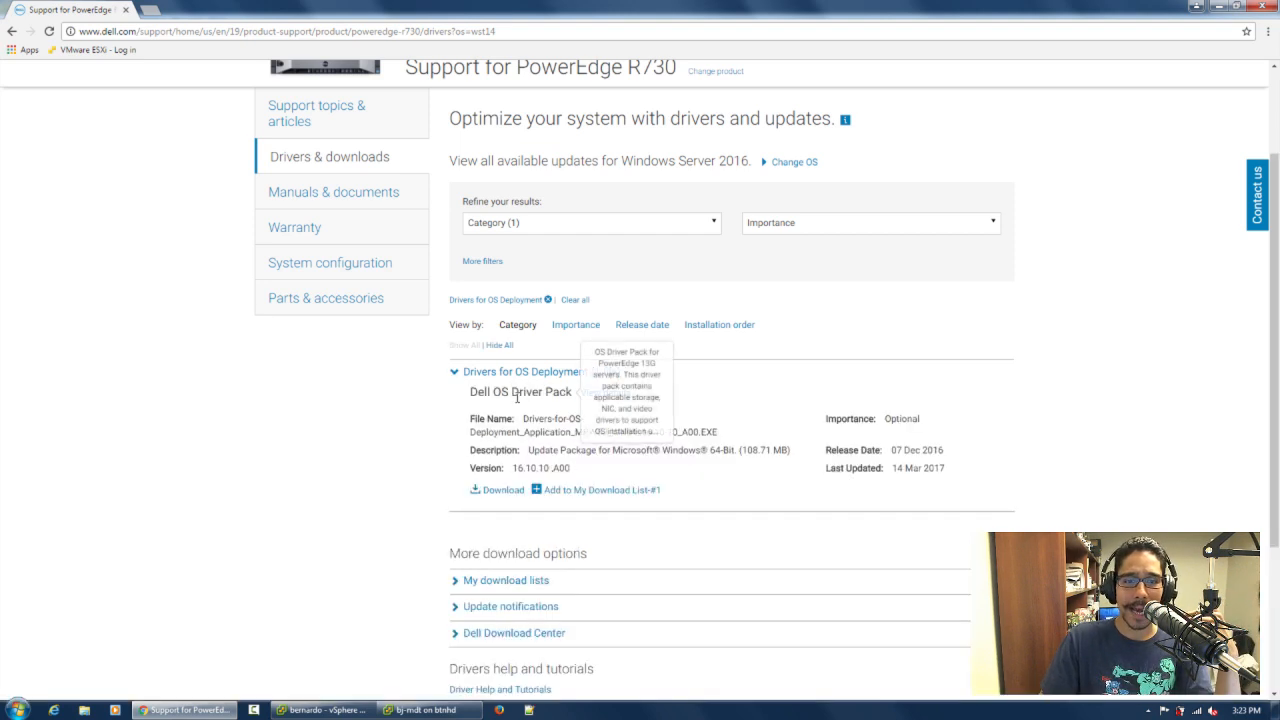
# Close the browser and minimize the vSphere Client and bj-mdt console windows to reach the desktop
pyautogui.click(1258, 8)
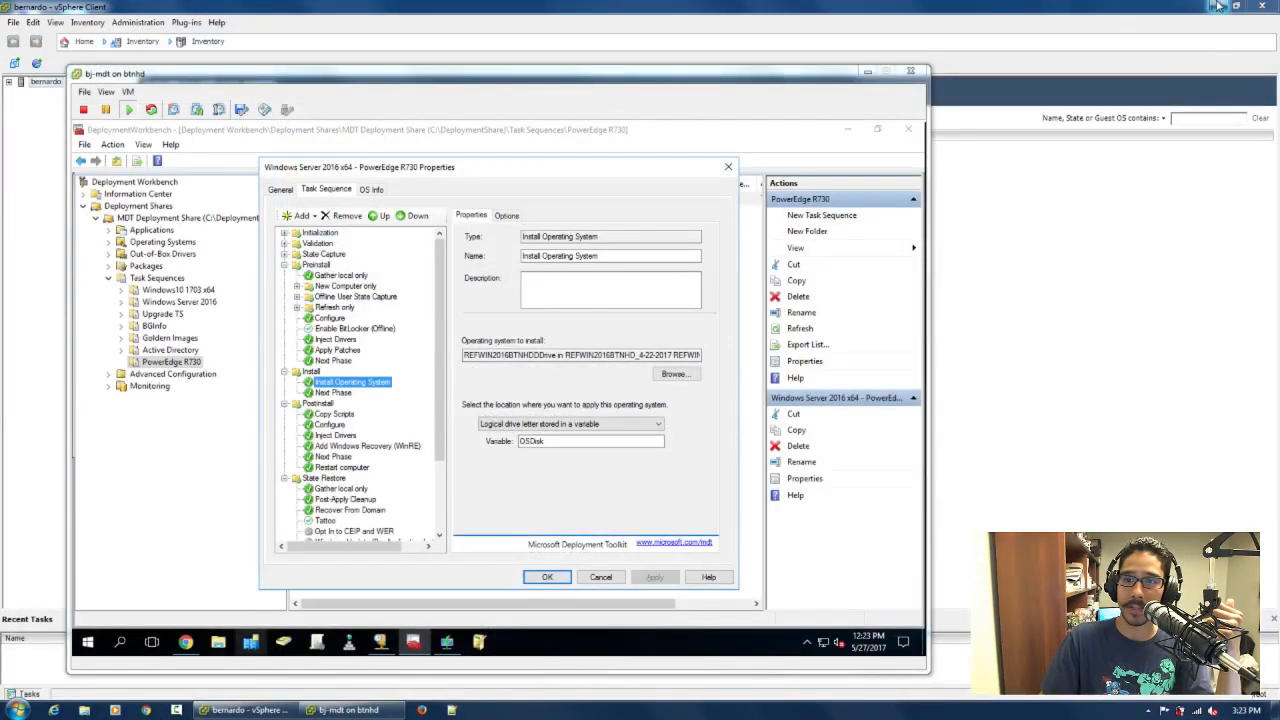
pyautogui.click(1219, 6)
pyautogui.click(867, 71)
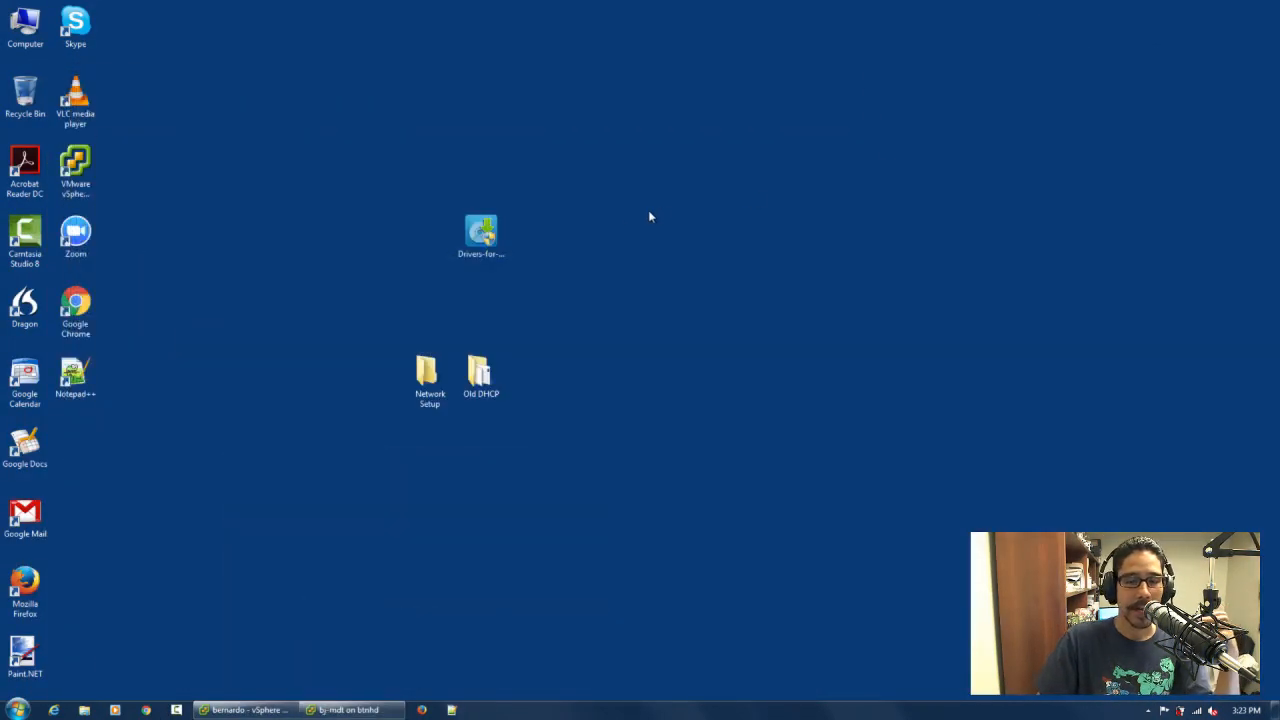
# Extract the Drivers-for-OS-Deployment package with 7-Zip into its own folder on the desktop
pyautogui.click(480, 235)
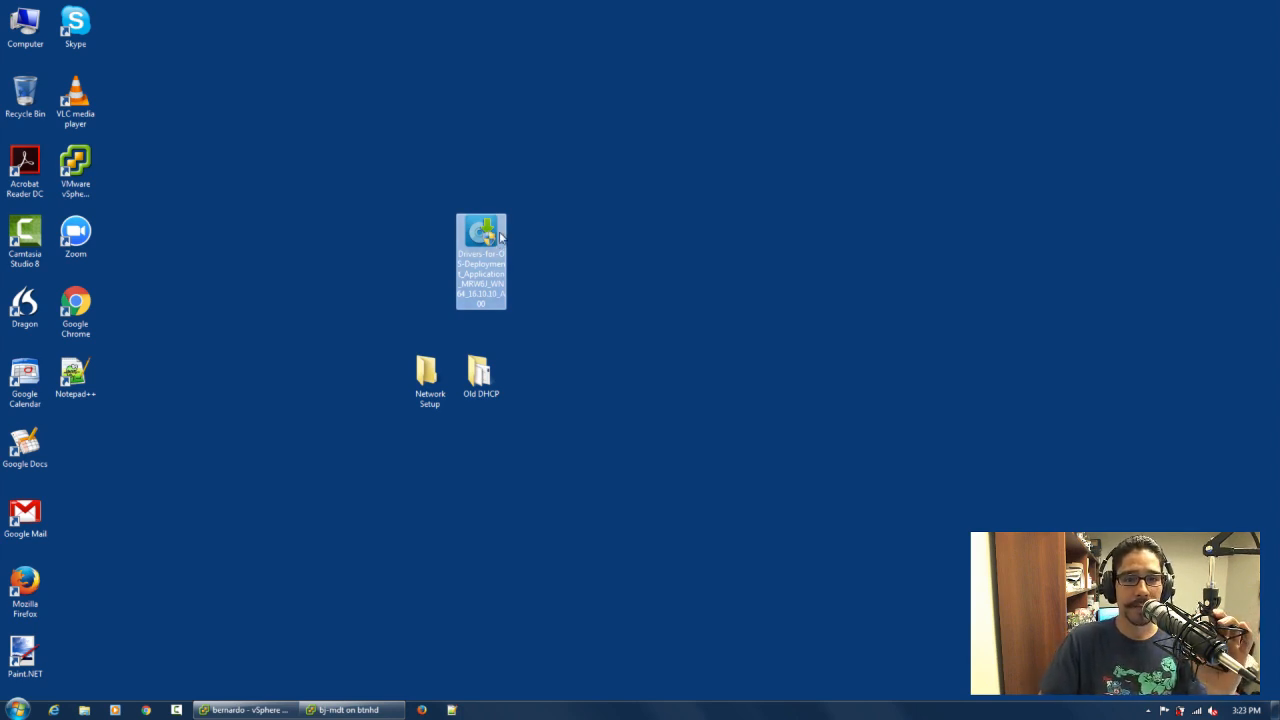
pyautogui.moveTo(491, 235)
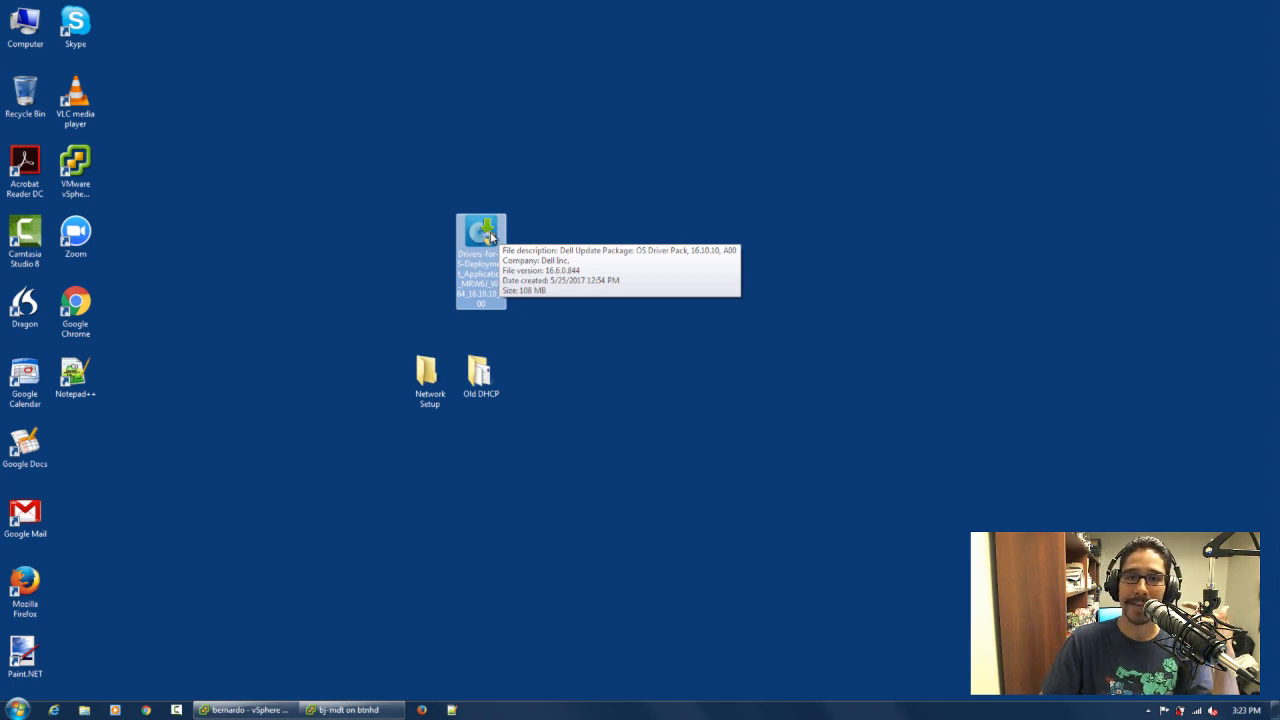
pyautogui.rightClick(477, 233)
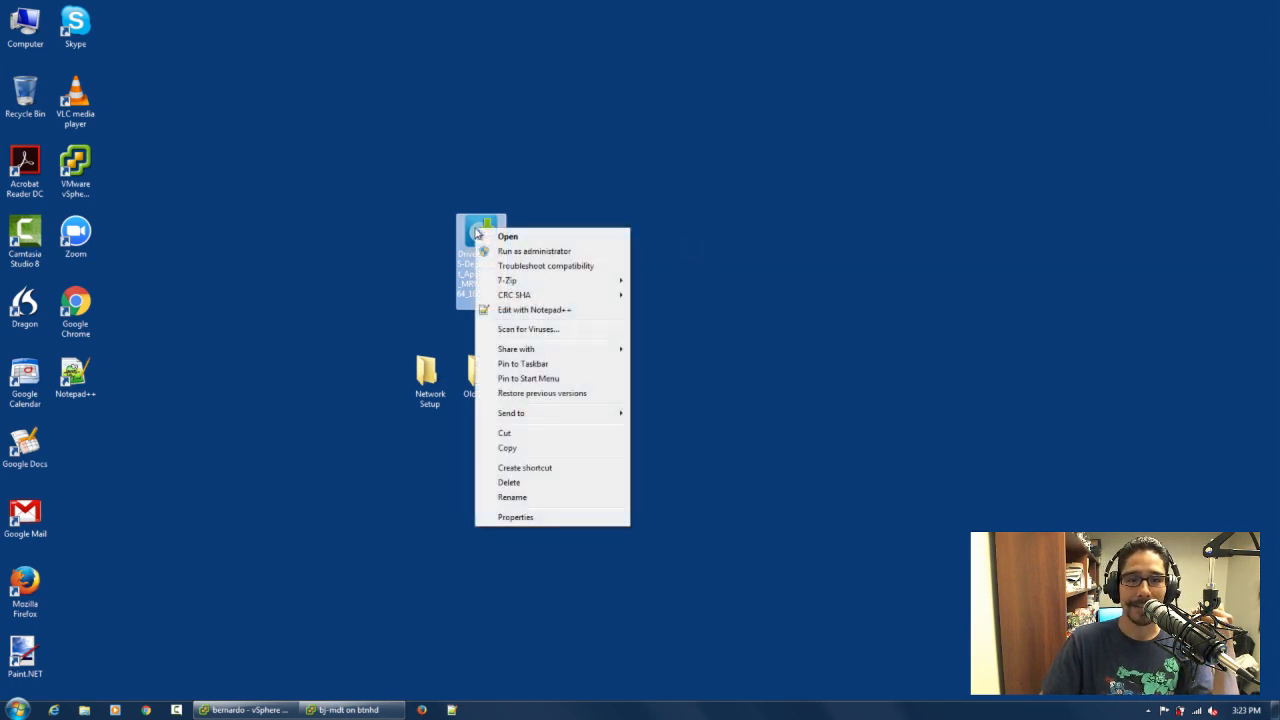
pyautogui.moveTo(567, 281)
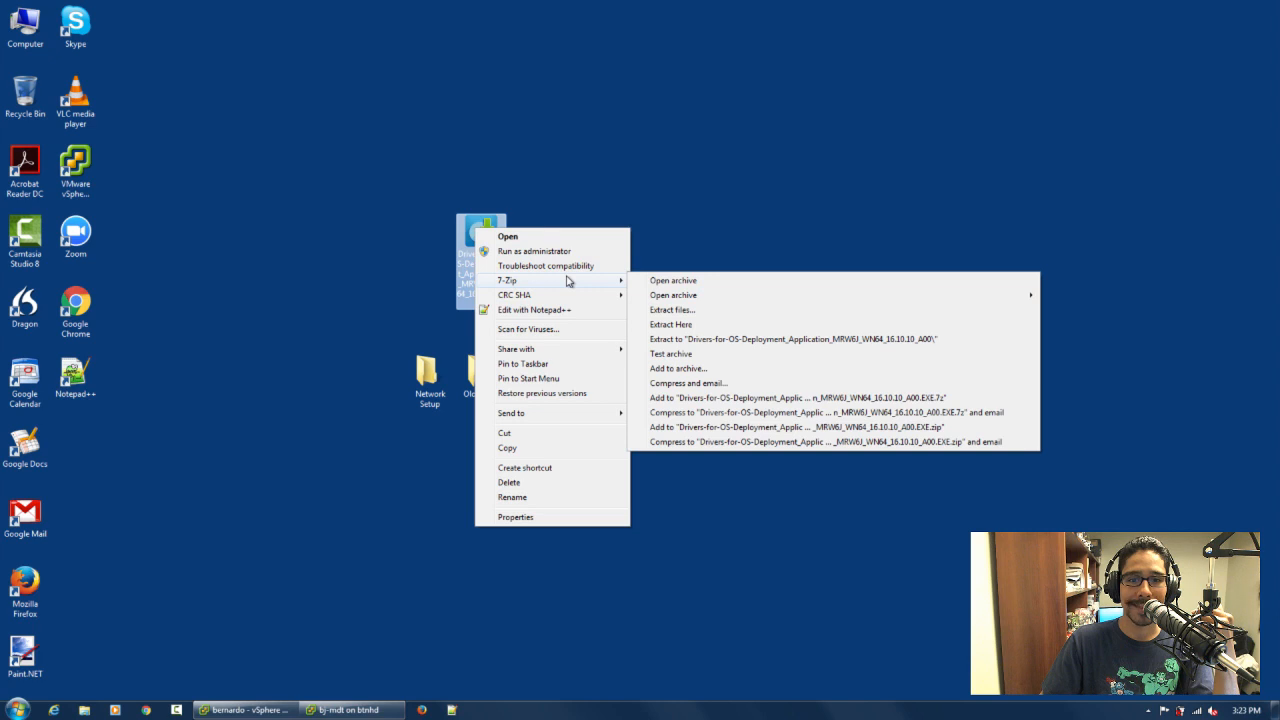
pyautogui.click(680, 309)
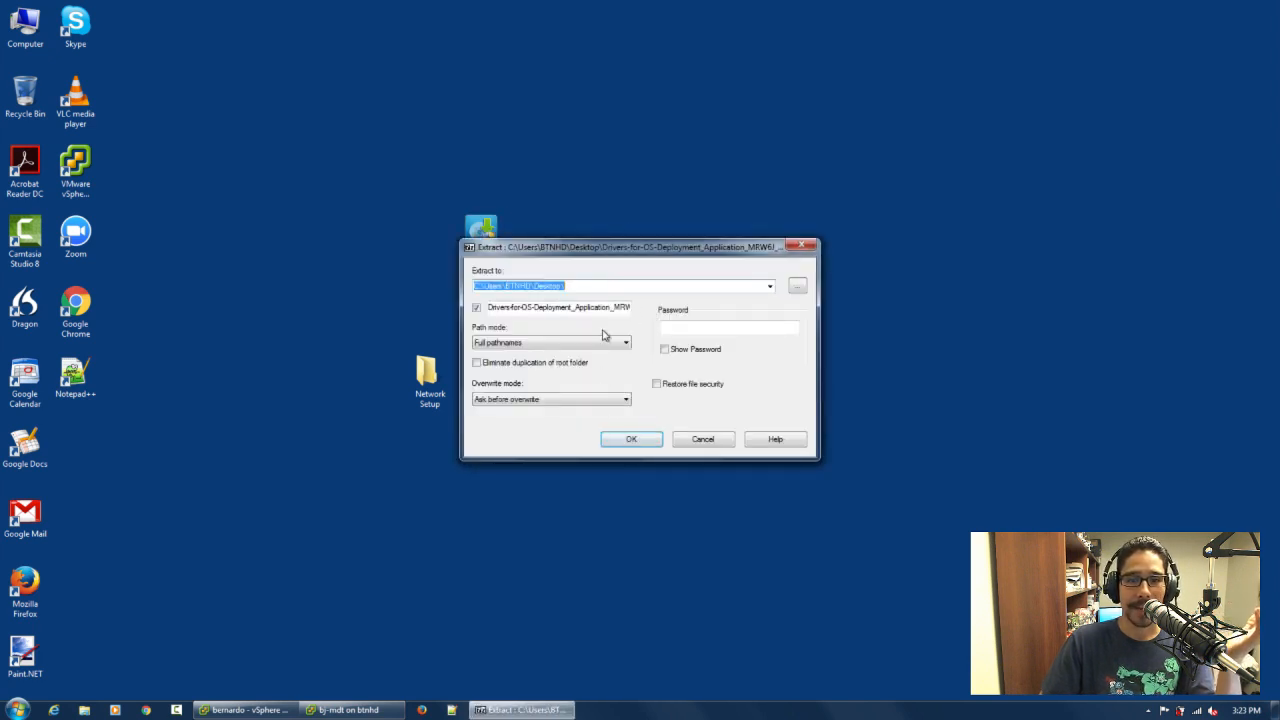
pyautogui.click(632, 439)
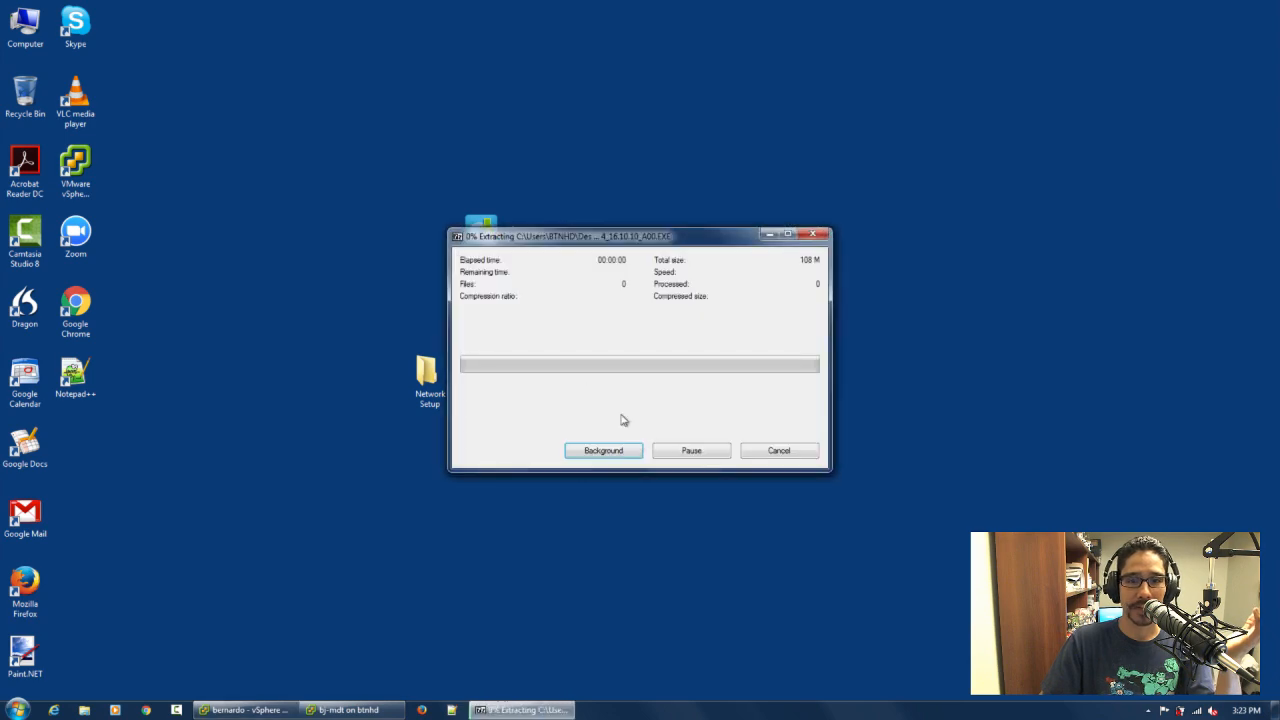
# Move the extracted driver folder toward the middle of the desktop and open it to view its contents
pyautogui.moveTo(74, 445); pyautogui.dragTo(628, 260)
pyautogui.doubleClick(628, 258)
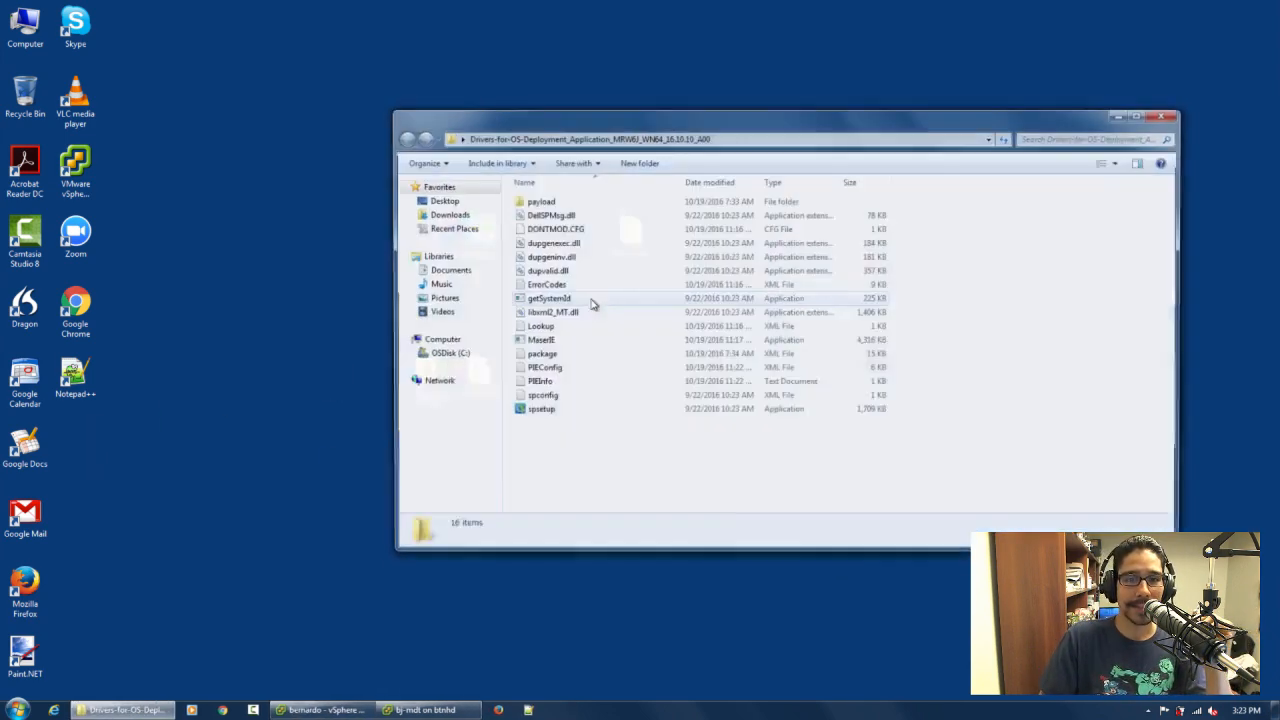
pyautogui.moveTo(578, 127); pyautogui.dragTo(492, 112)
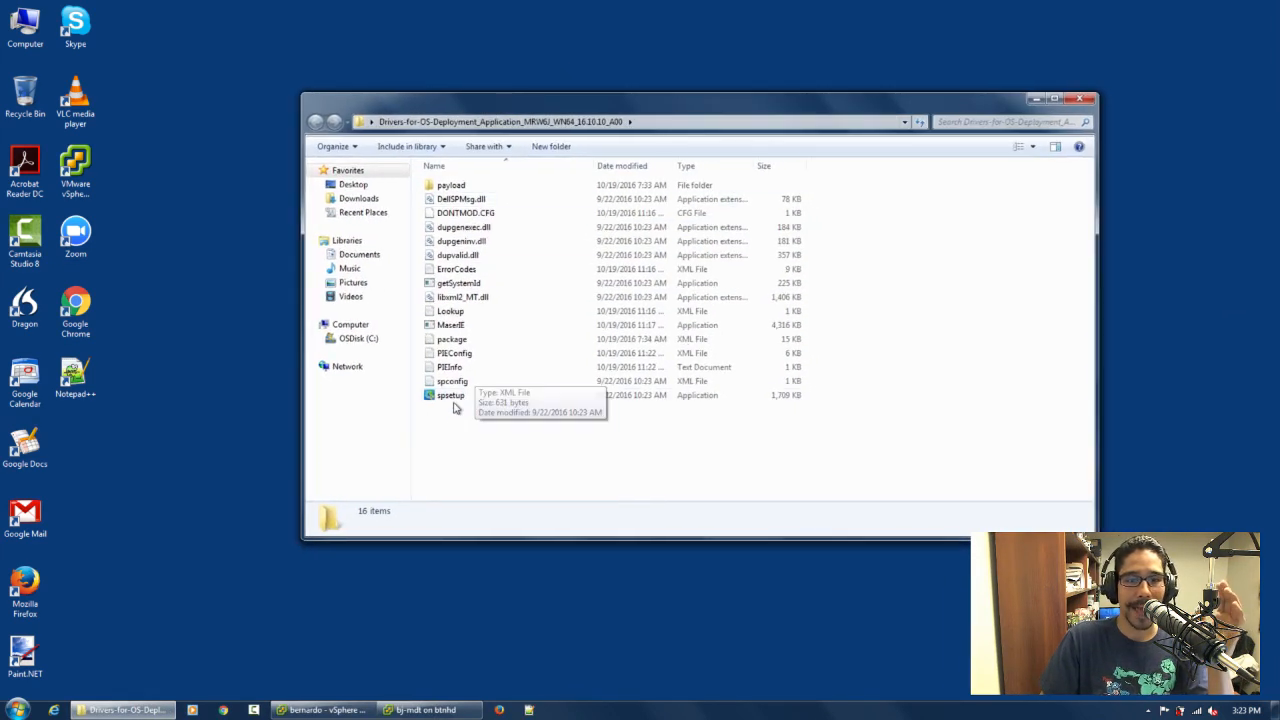
pyautogui.moveTo(453, 407)
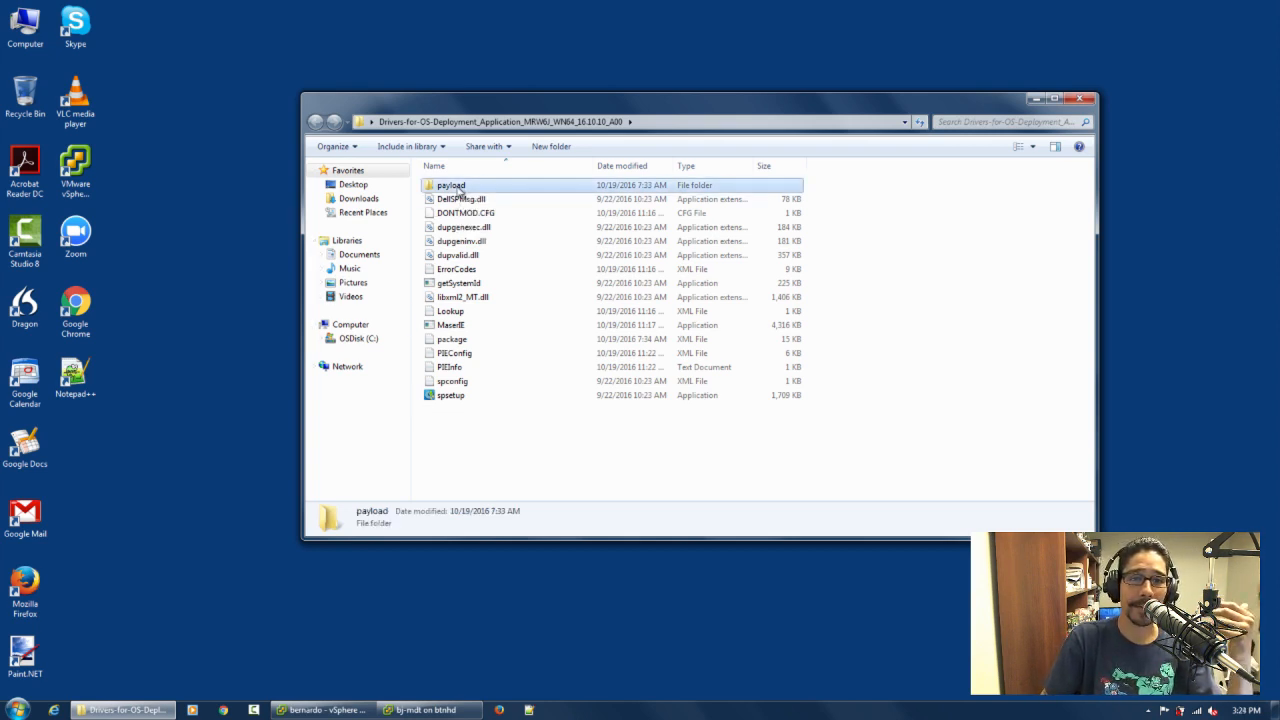
# Open the payload folder and extract the mas021 zip archive there with 7-Zip
pyautogui.doubleClick(455, 186)
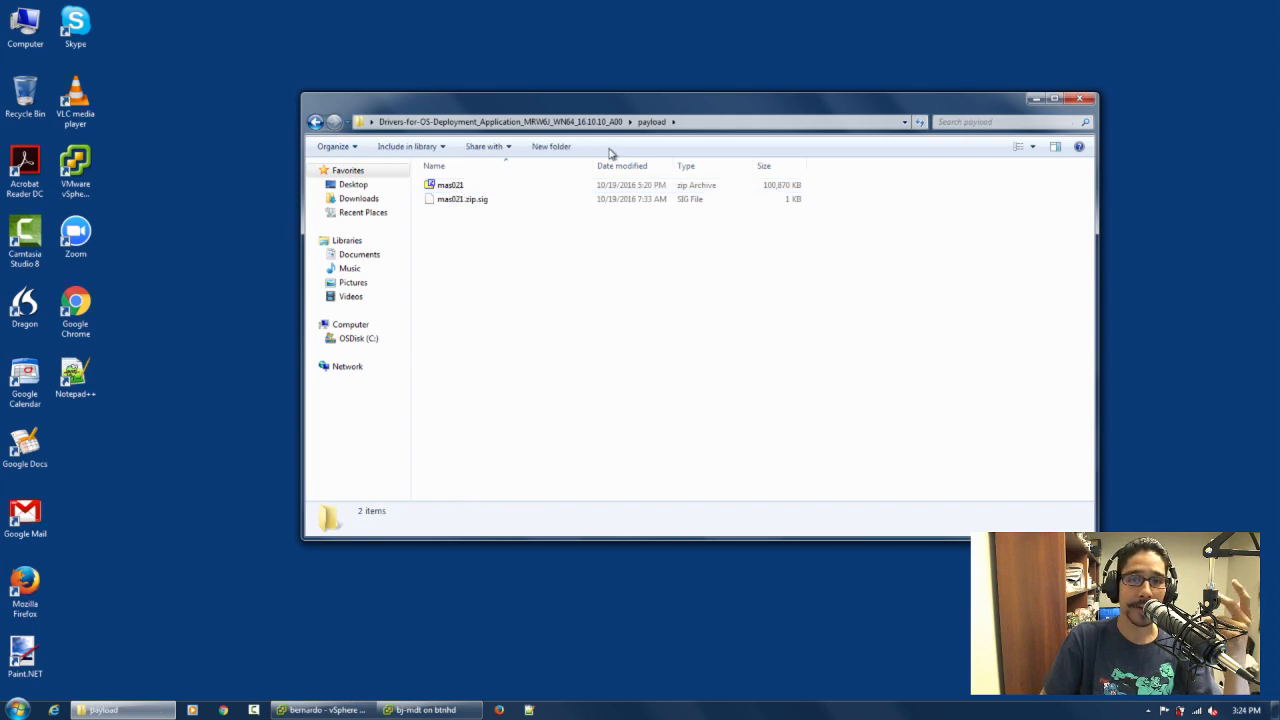
pyautogui.click(449, 190)
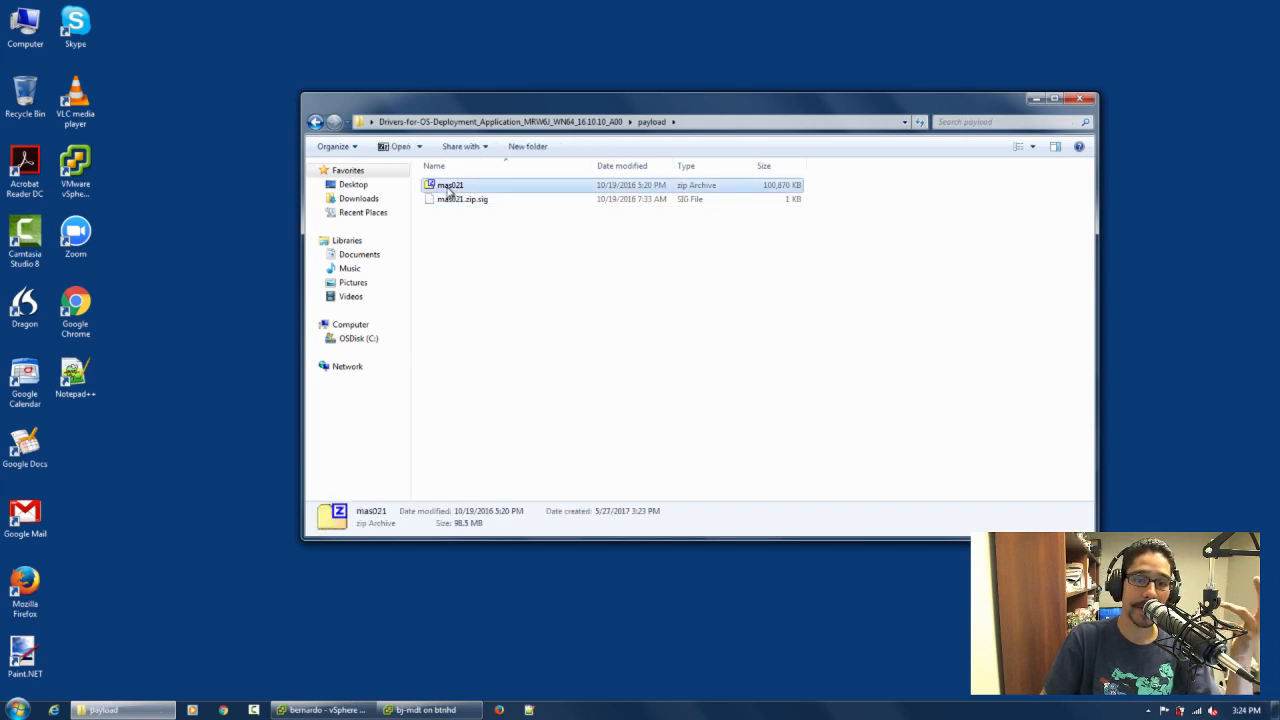
pyautogui.rightClick(448, 191)
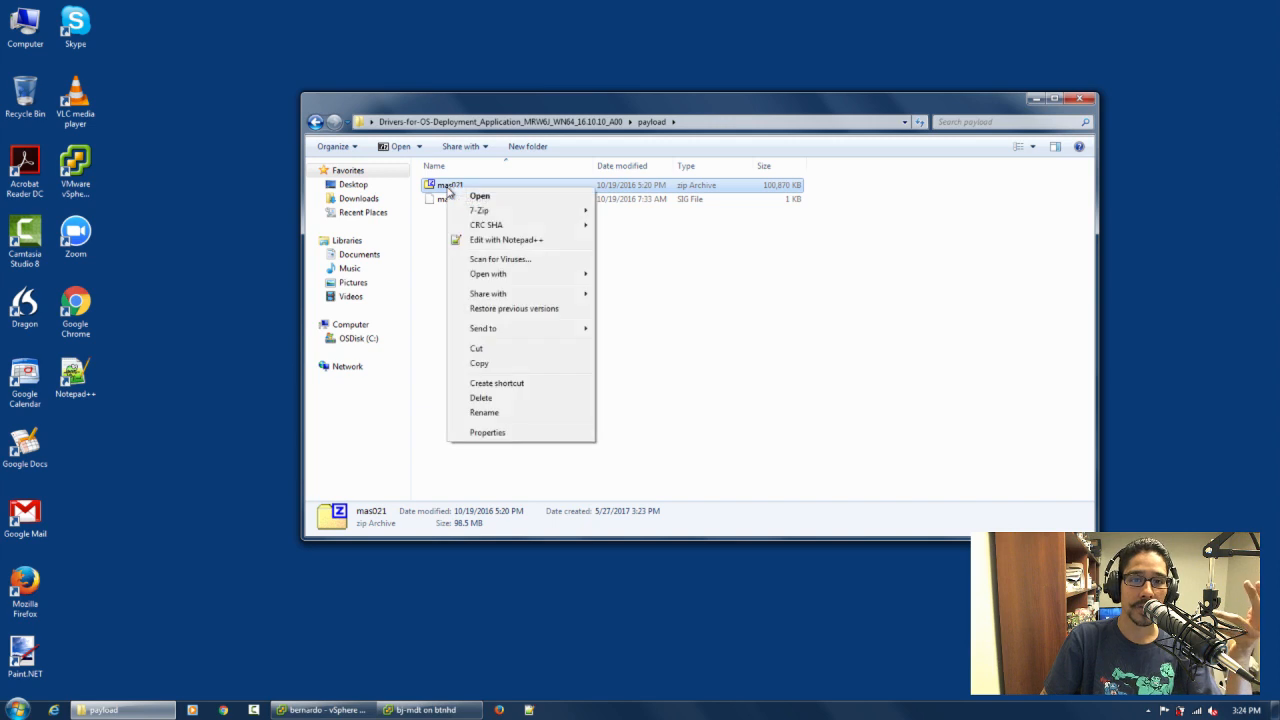
pyautogui.moveTo(500, 214)
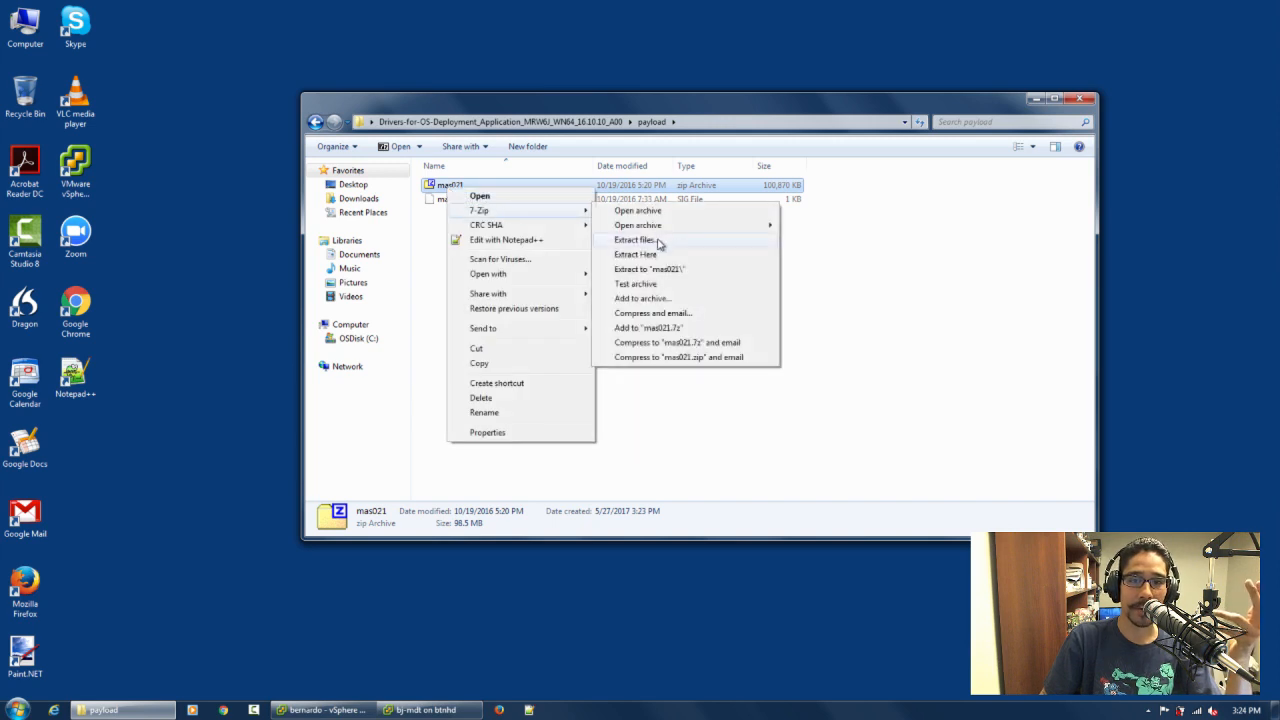
pyautogui.click(648, 241)
pyautogui.click(632, 439)
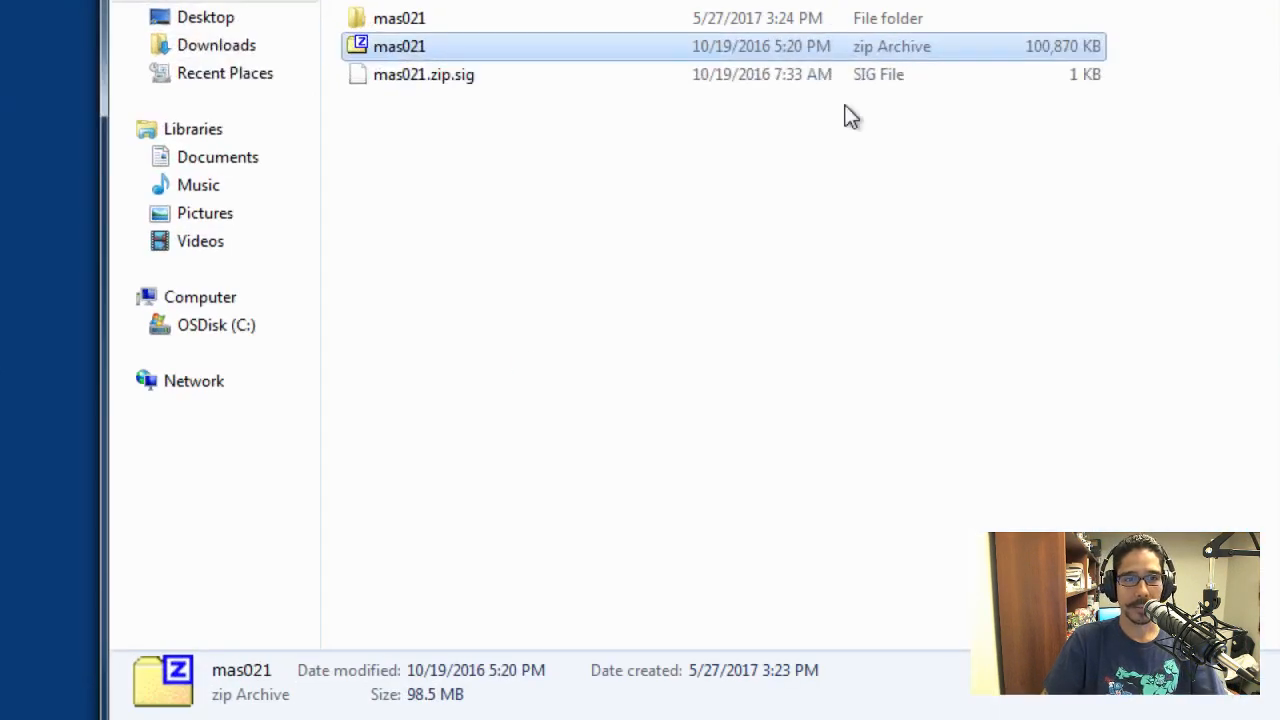
pyautogui.click(607, 246)
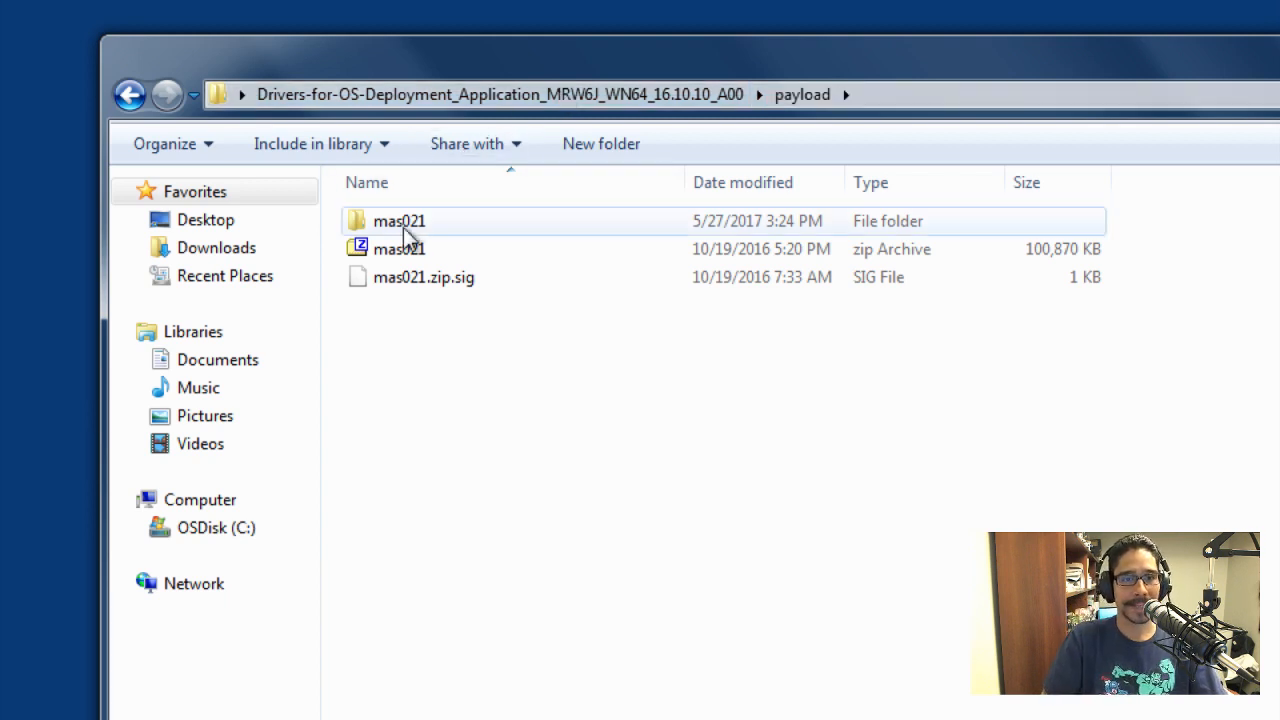
# Open the extracted mas021 folder and open the 6A5 XML file in Notepad++
pyautogui.doubleClick(405, 224)
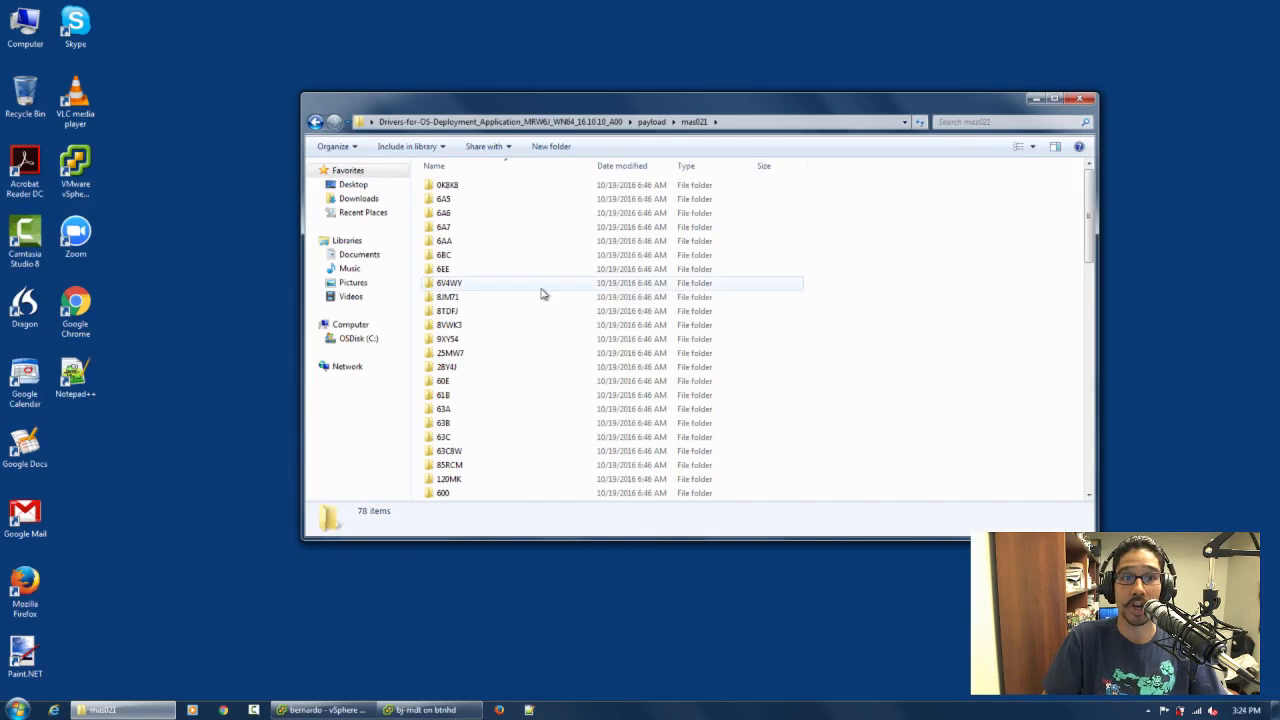
pyautogui.scroll(-4, 580, 522)
pyautogui.scroll(-14, 540, 293)
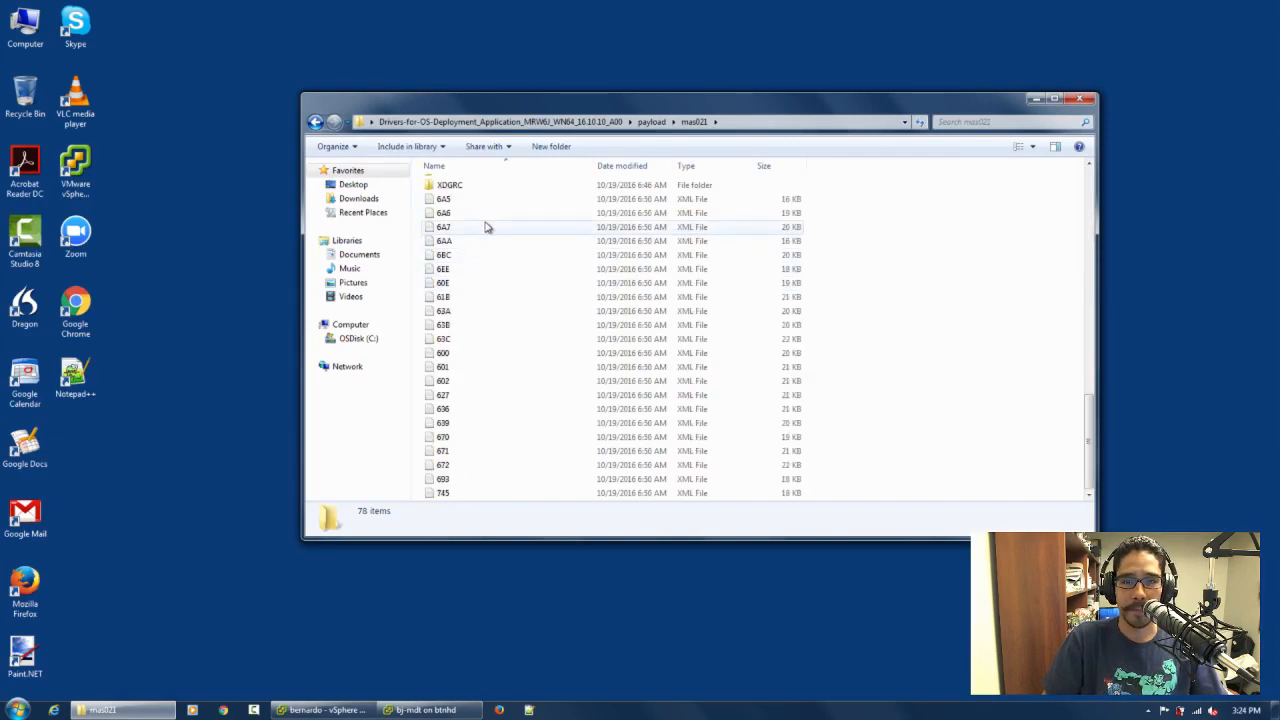
pyautogui.click(447, 202)
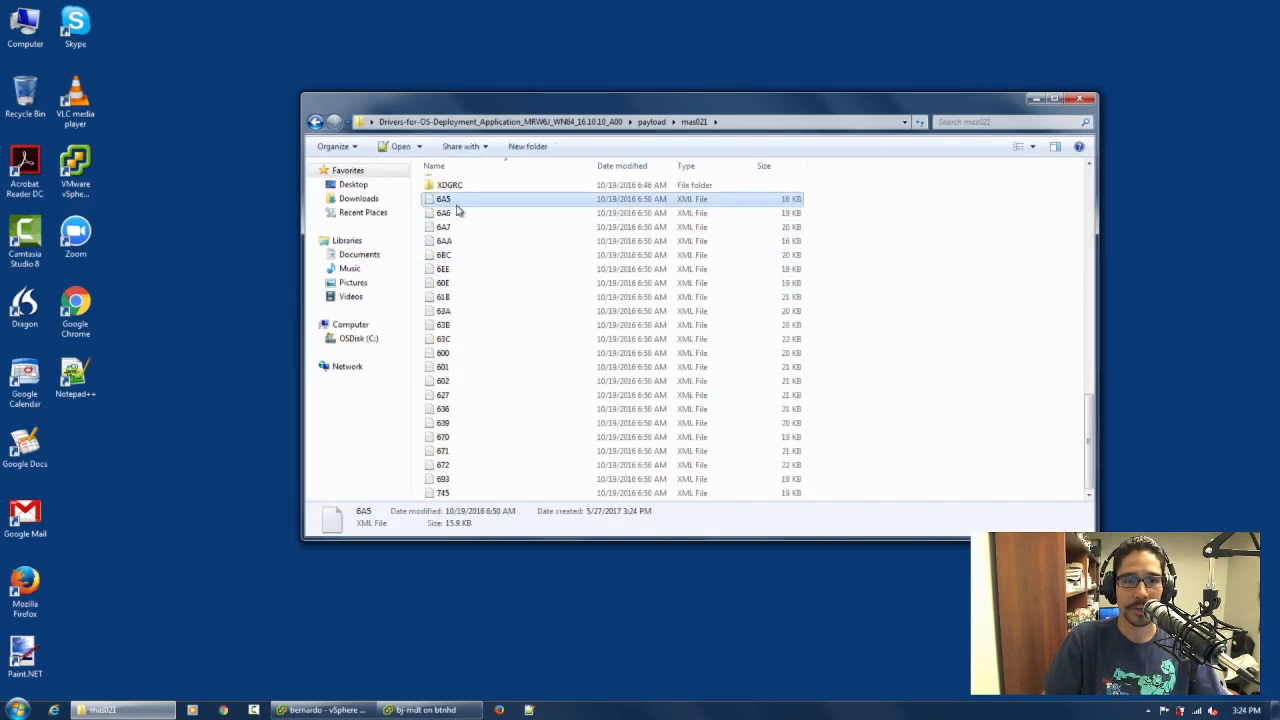
pyautogui.press('Return')
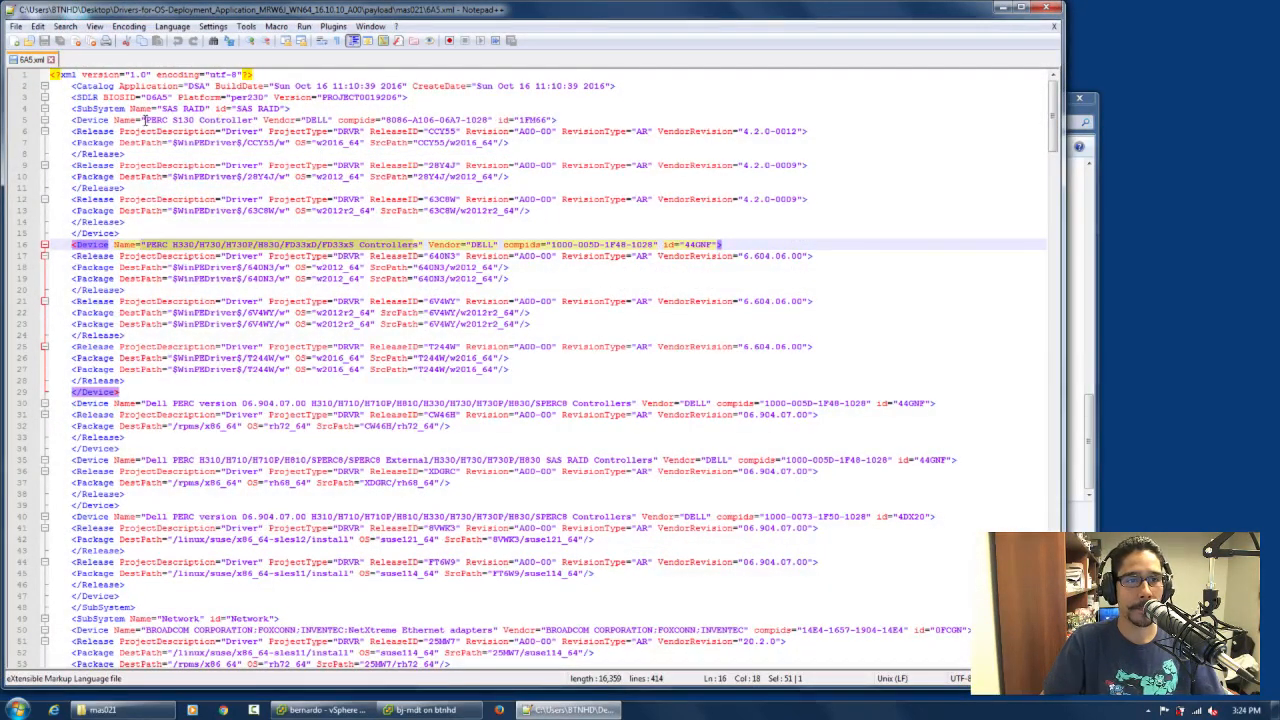
# Examine the PERC S130 Controller's CCY55/w2016_64 source path in 6A5.xml, close the file and select the mas021 folder path
pyautogui.moveTo(145, 119); pyautogui.dragTo(243, 119)
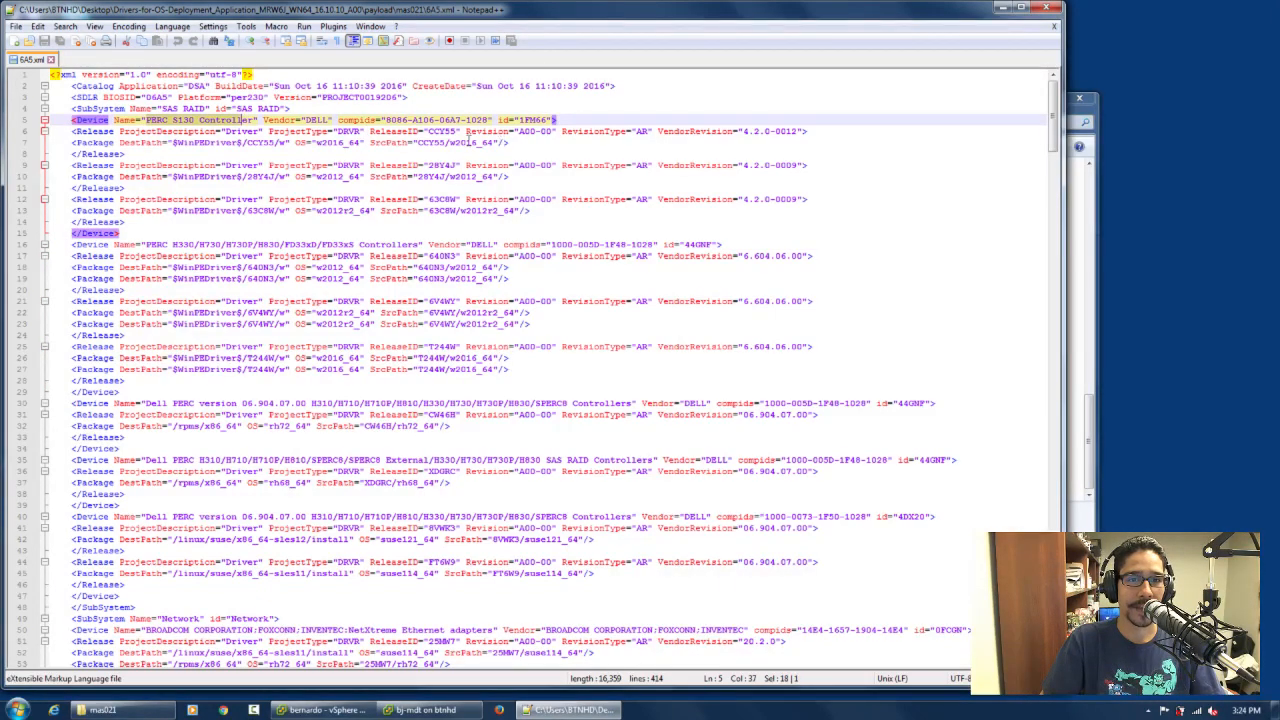
pyautogui.doubleClick(432, 142)
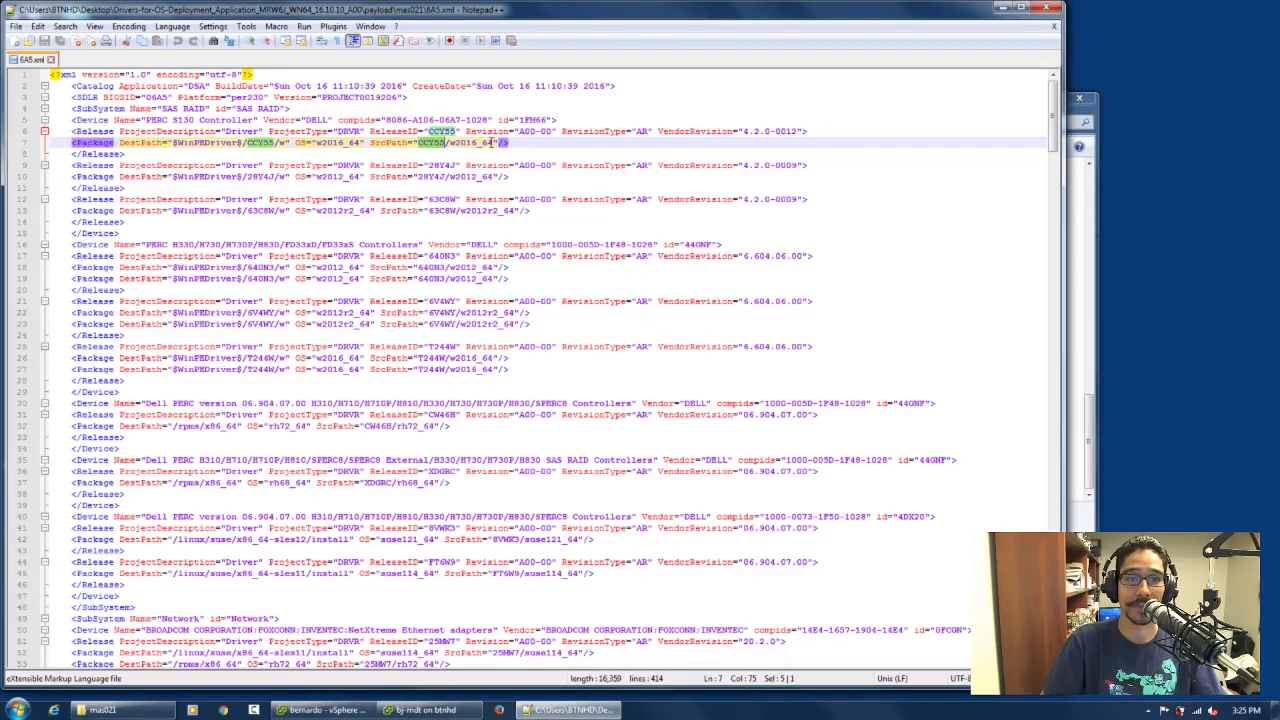
pyautogui.moveTo(497, 142); pyautogui.dragTo(456, 142)
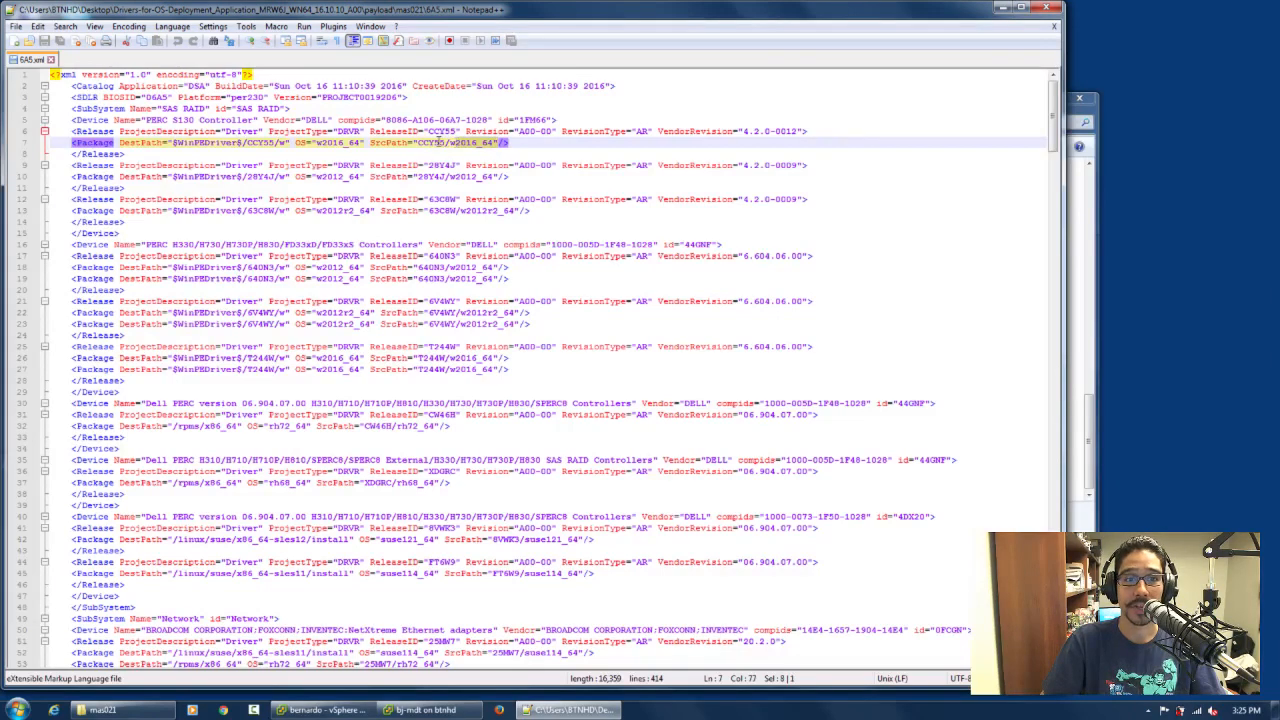
pyautogui.doubleClick(430, 146)
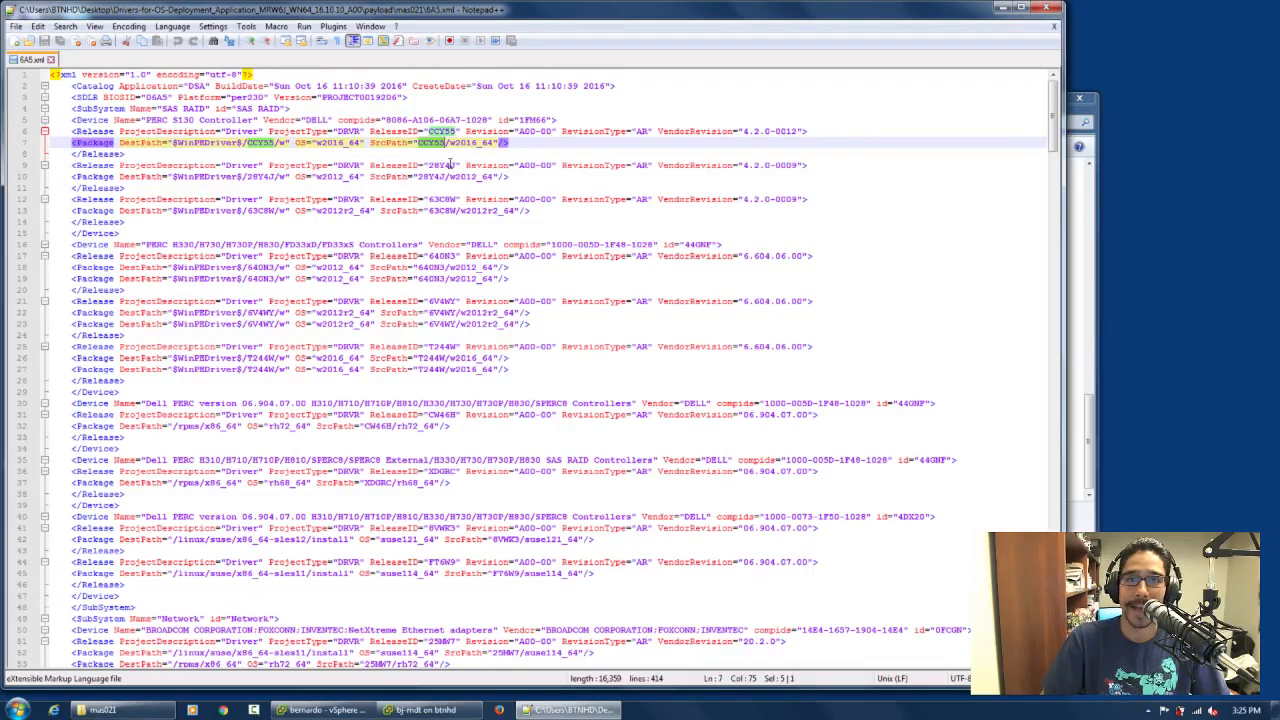
pyautogui.click(1045, 7)
pyautogui.click(752, 122)
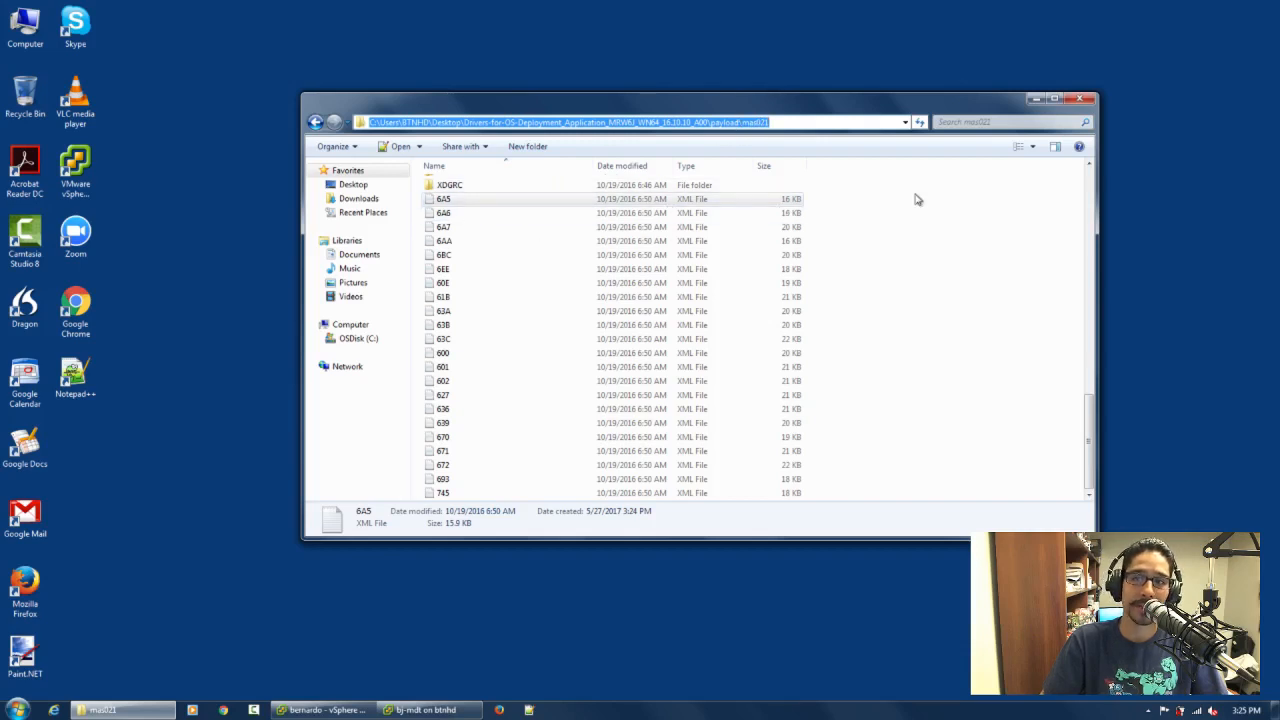
# Reopen 6A5.xml from the mas021 folder and examine the PERC SAS RAID Controllers' XDGRC/rh68_64 source path
pyautogui.moveTo(1089, 404); pyautogui.dragTo(1090, 166)
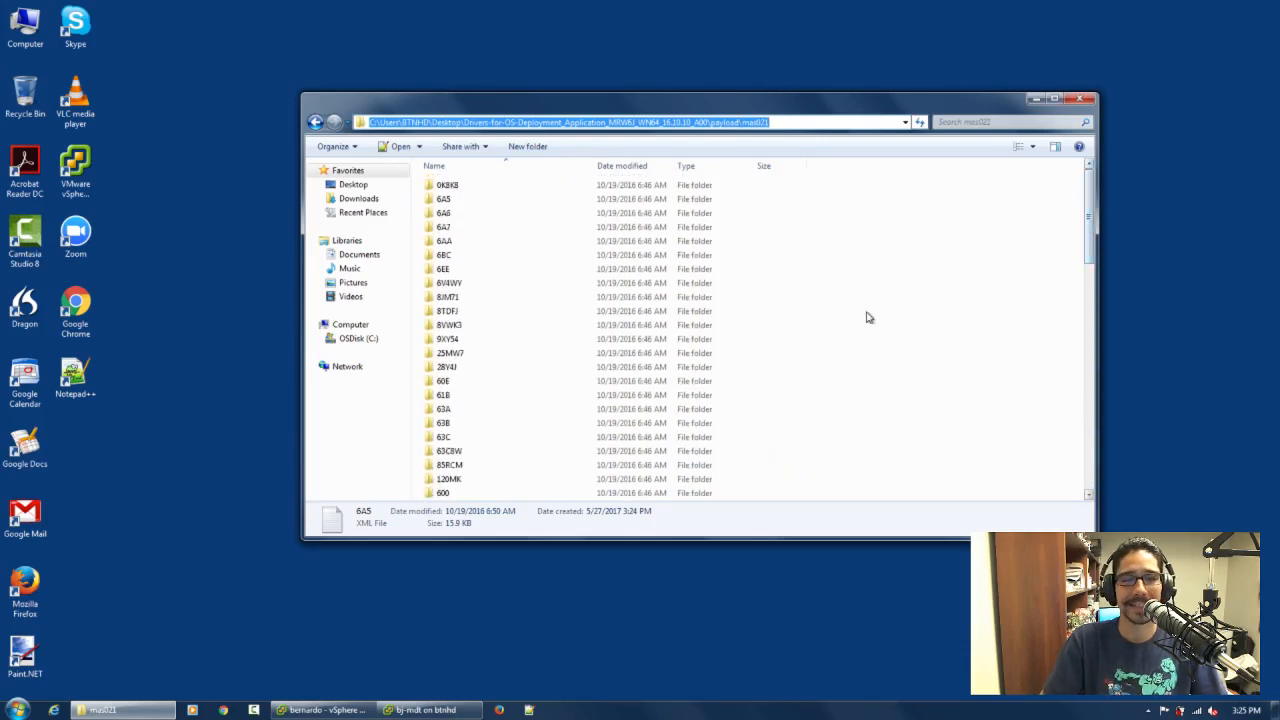
pyautogui.click(463, 340)
pyautogui.scroll(-10, 463, 340)
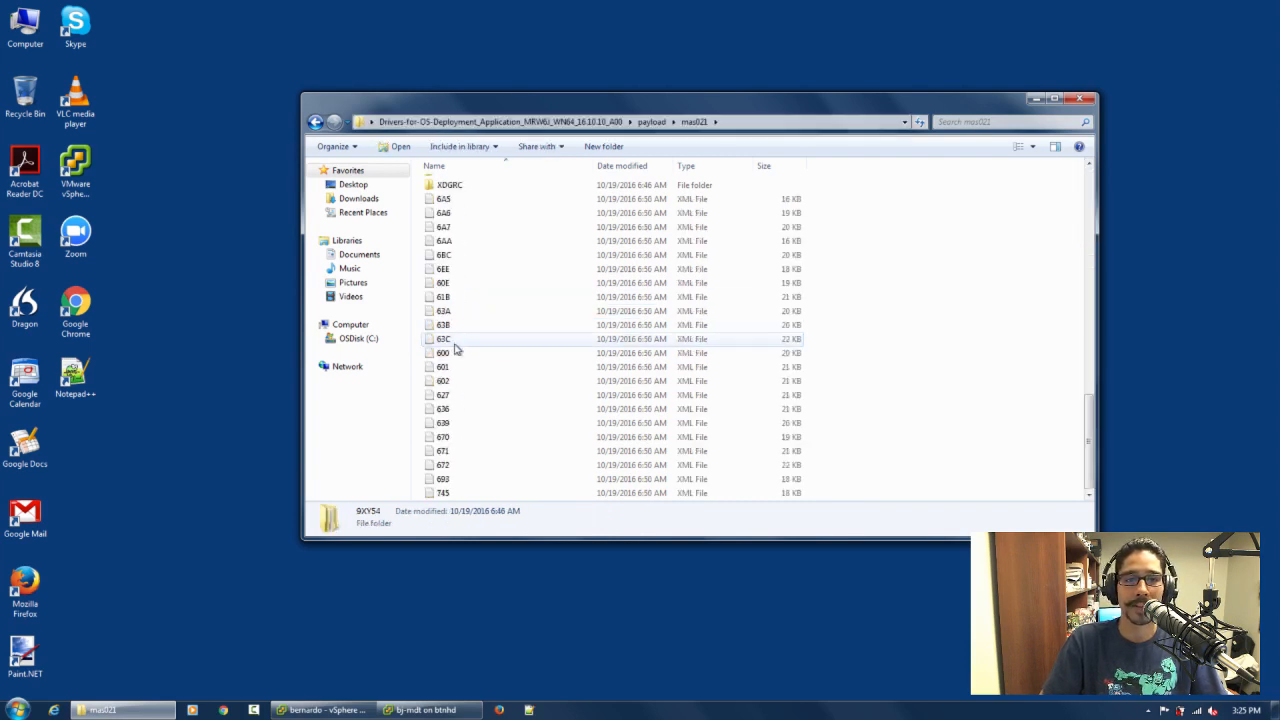
pyautogui.doubleClick(443, 199)
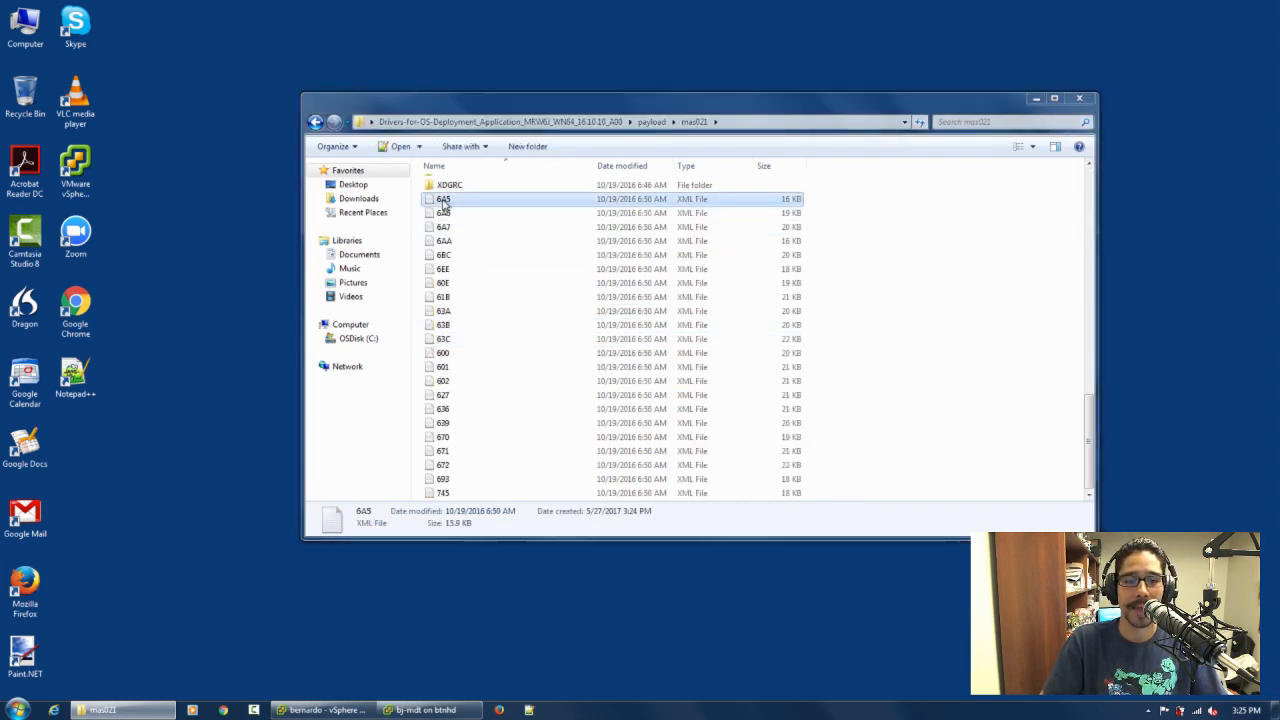
pyautogui.scroll(-4, 318, 292)
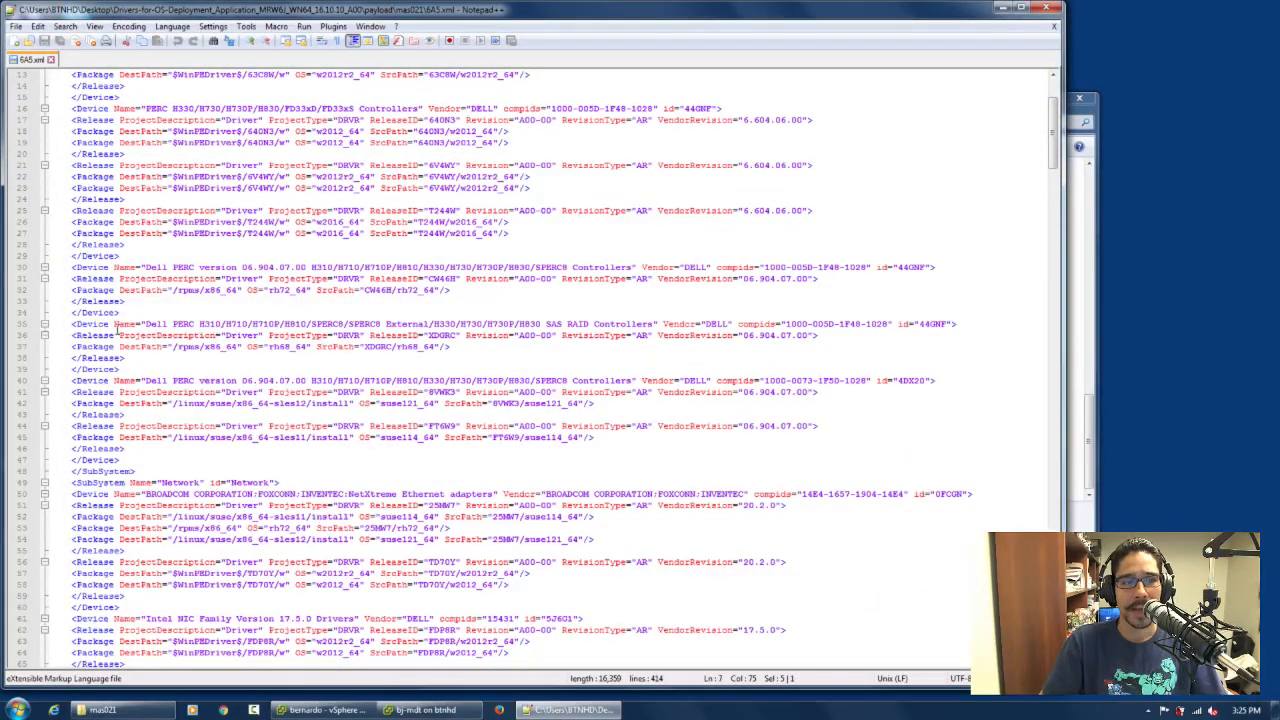
pyautogui.moveTo(330, 348); pyautogui.dragTo(66, 324)
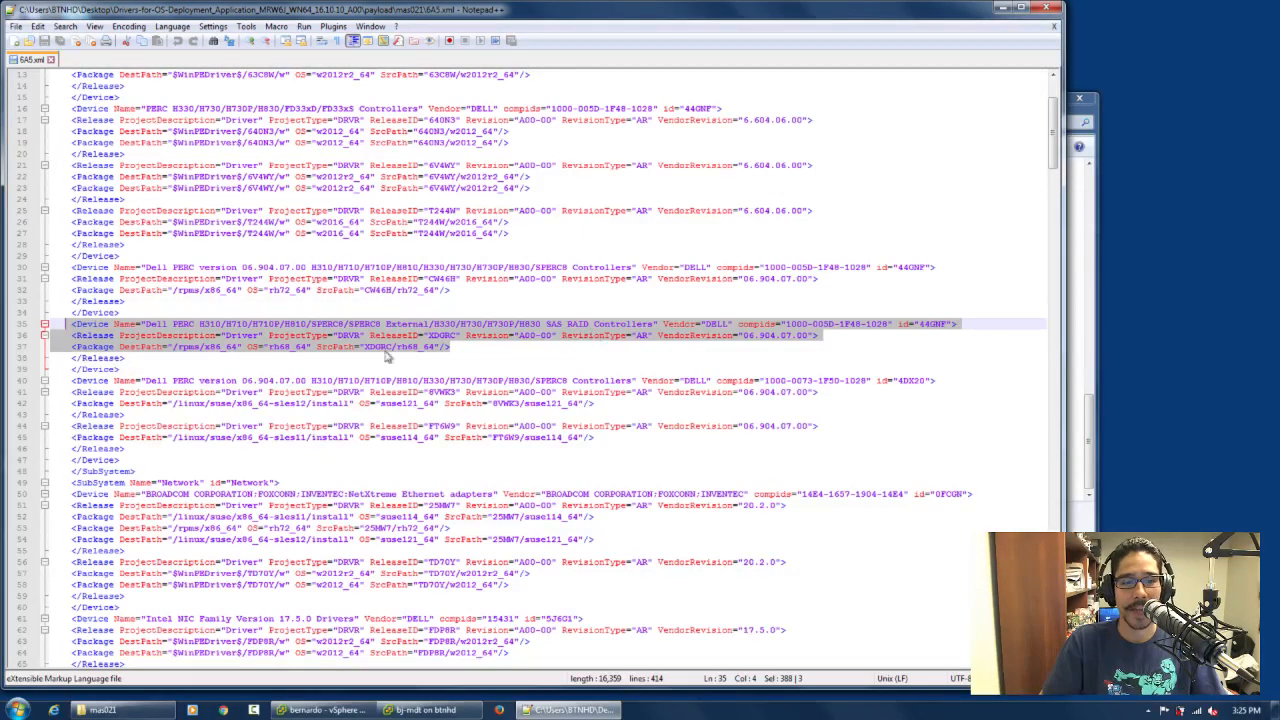
pyautogui.click(364, 348)
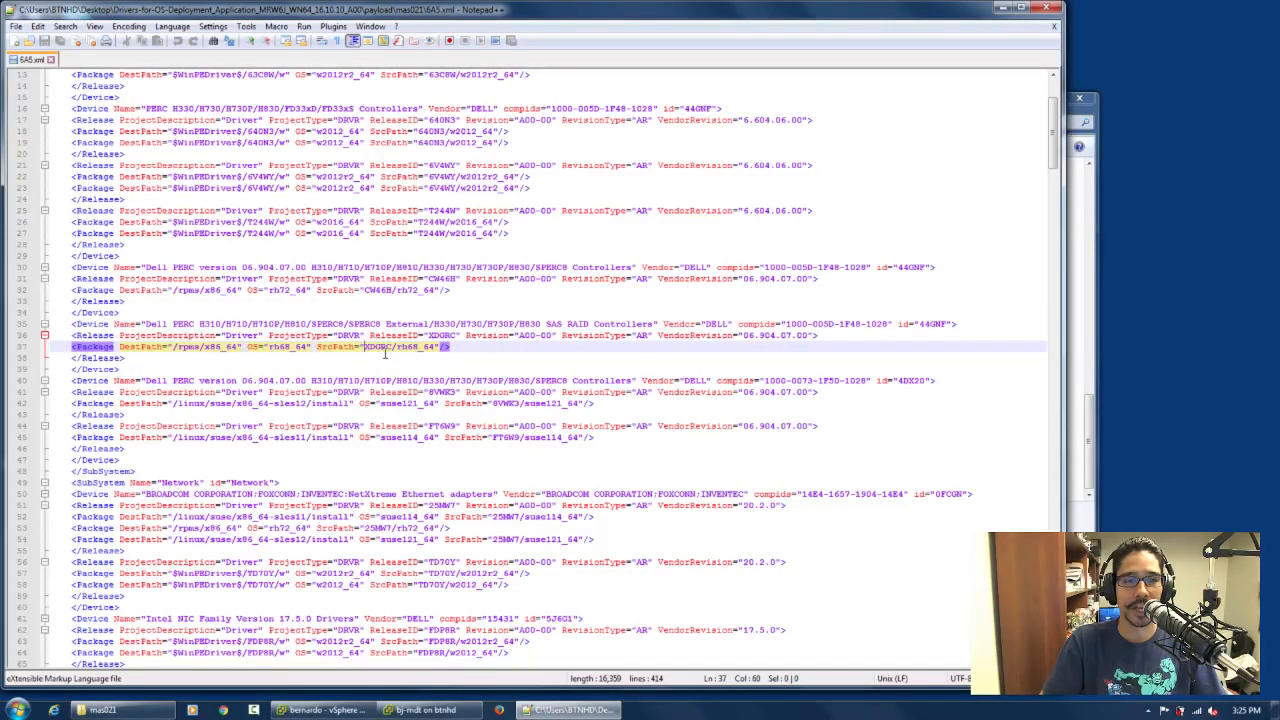
# Return to the mas021 folder window, move it aside, open XDGRC/rh68_64 and widen the Name column to show the full archive name
pyautogui.click(1086, 349)
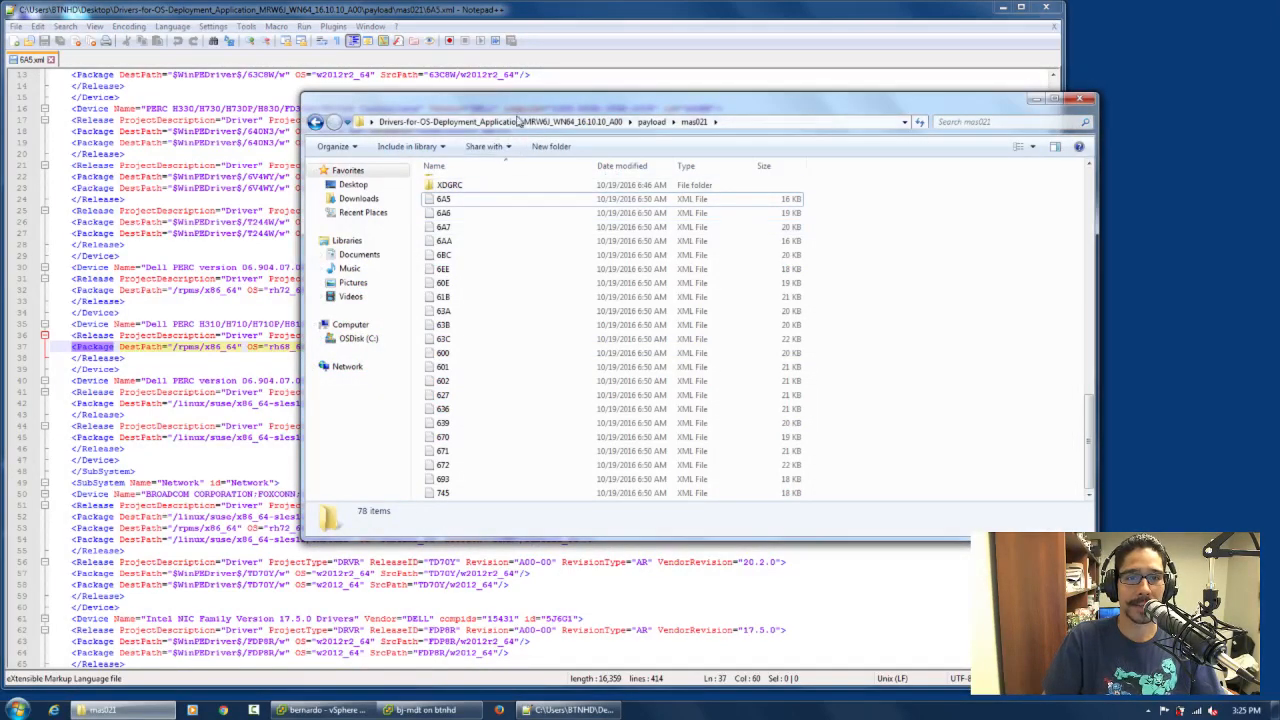
pyautogui.moveTo(523, 110); pyautogui.dragTo(640, 112)
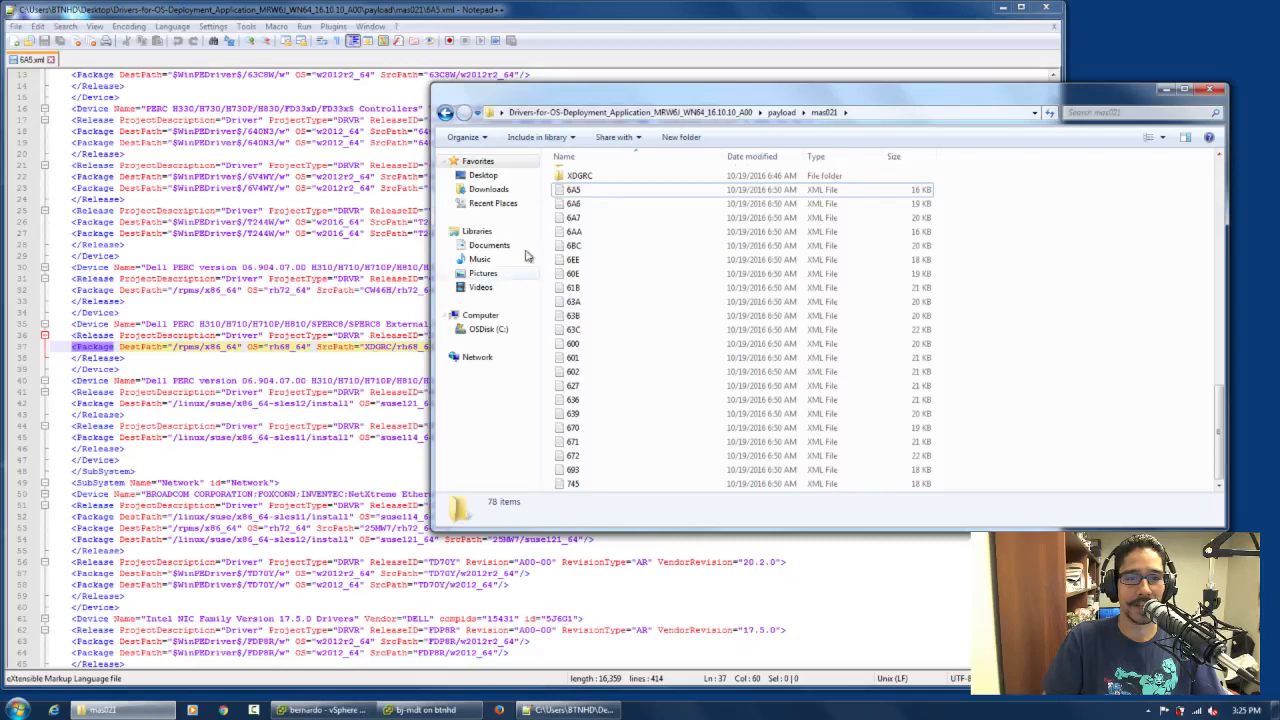
pyautogui.doubleClick(579, 177)
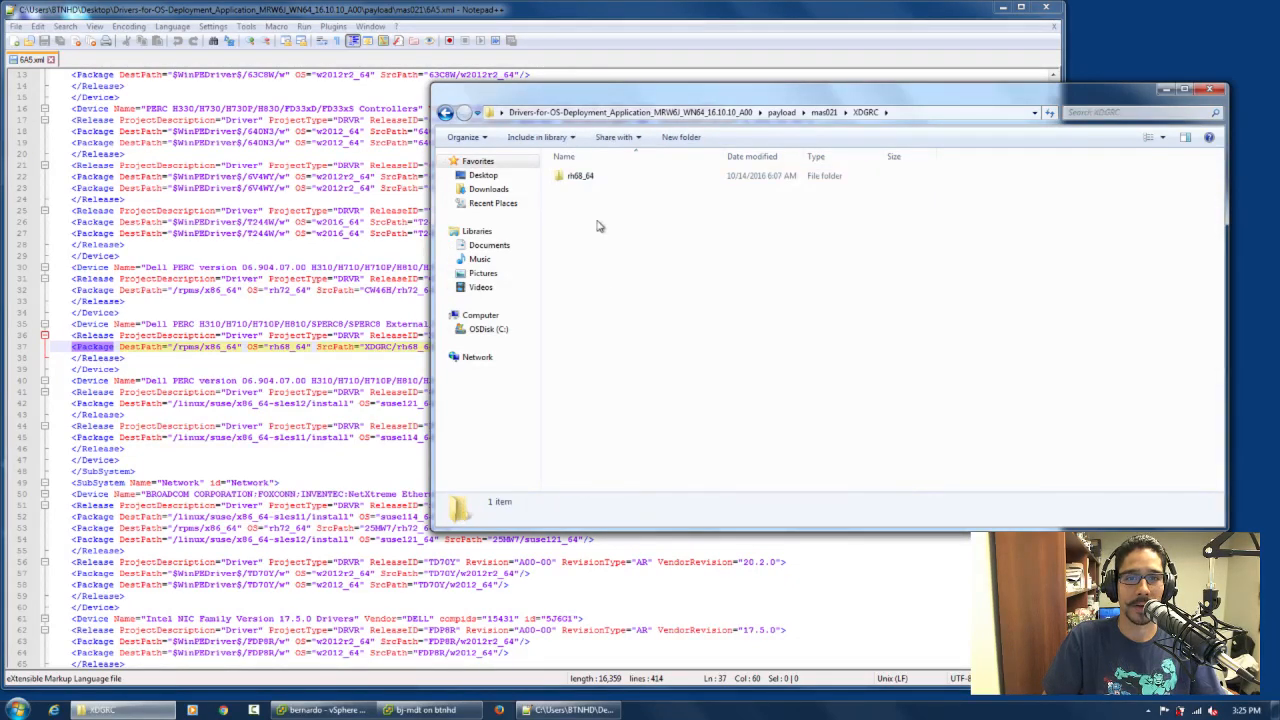
pyautogui.doubleClick(592, 177)
pyautogui.click(660, 180)
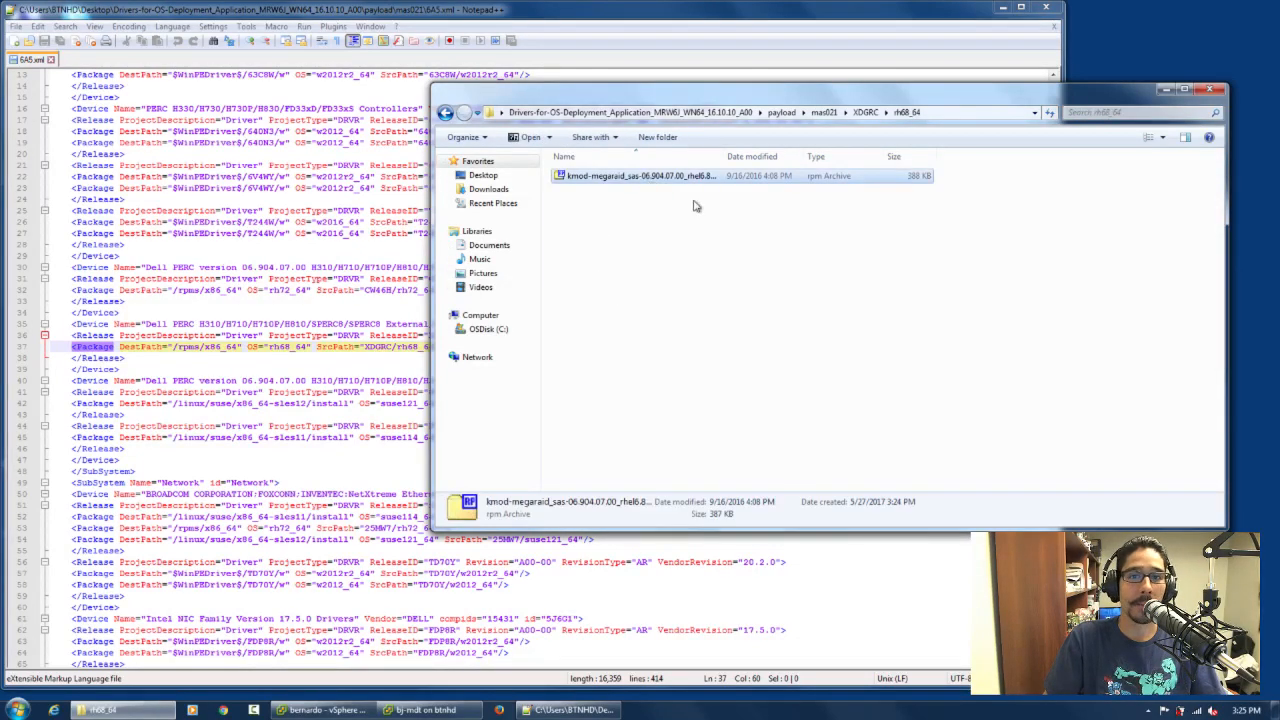
pyautogui.moveTo(724, 157); pyautogui.dragTo(766, 160)
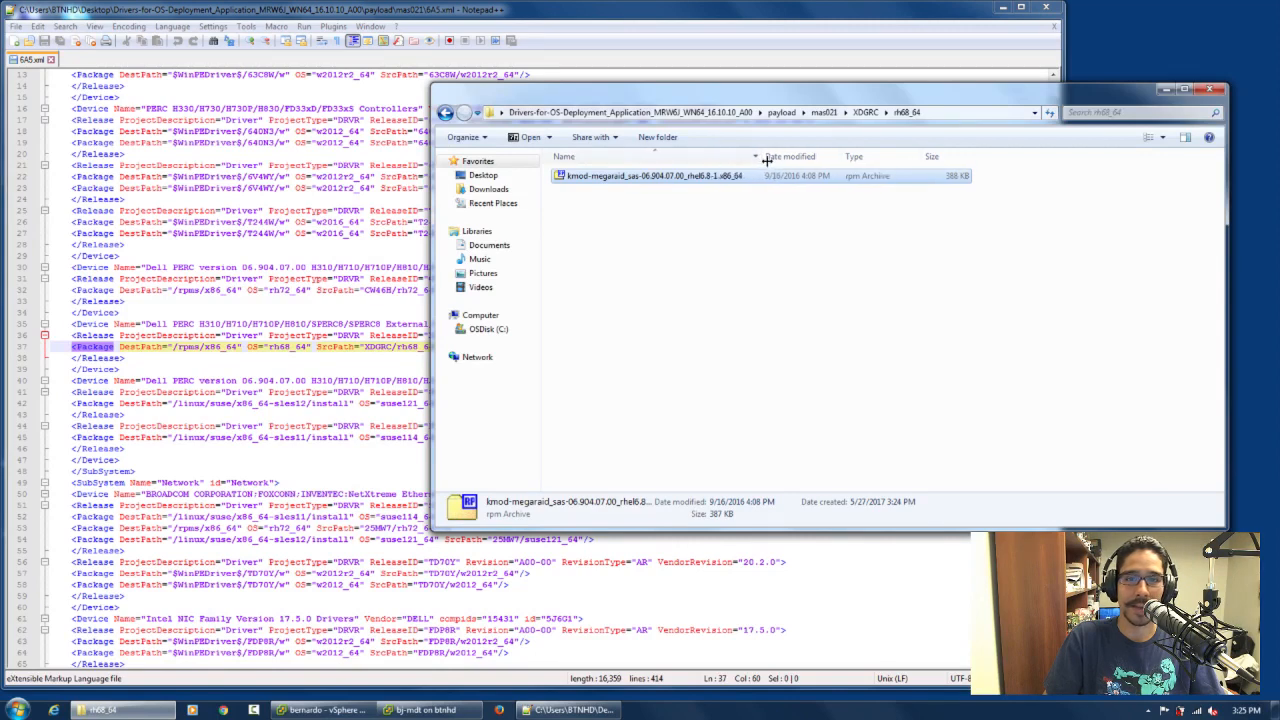
# Extract the kmod-megaraid_sas rpm archive into its own subfolder with 7-Zip
pyautogui.rightClick(660, 181)
pyautogui.moveTo(760, 206)
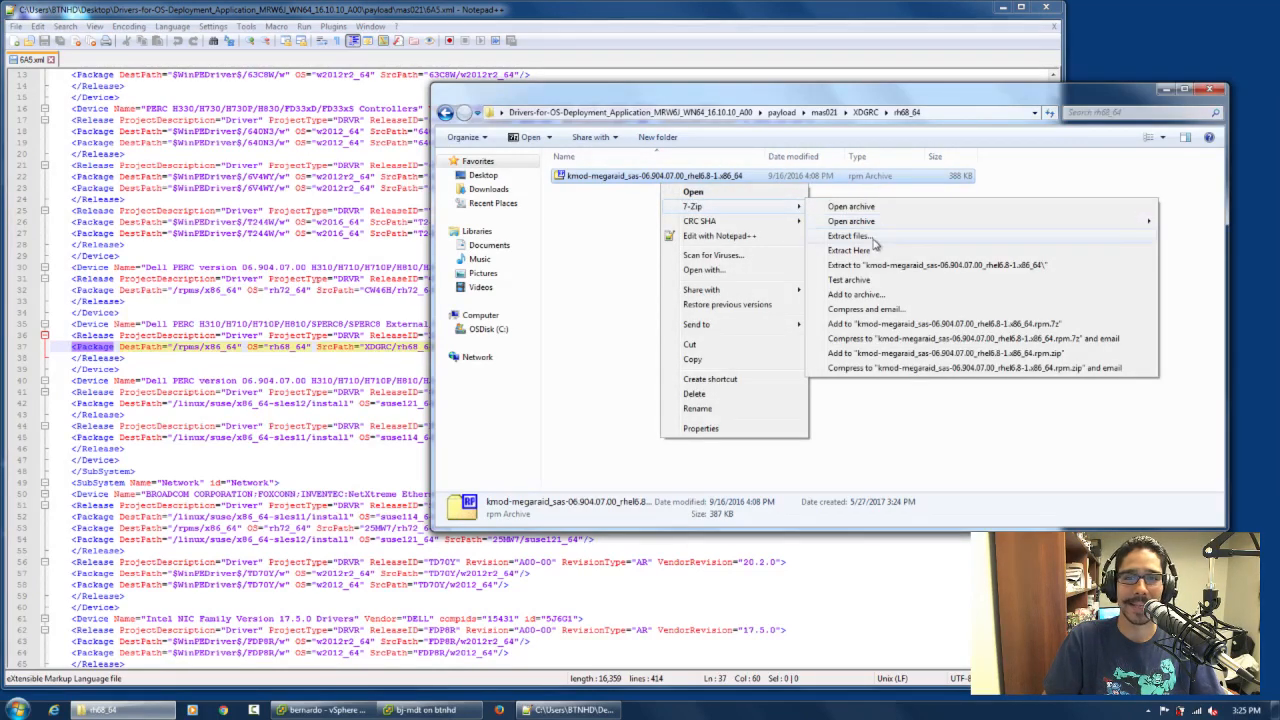
pyautogui.click(860, 236)
pyautogui.click(632, 440)
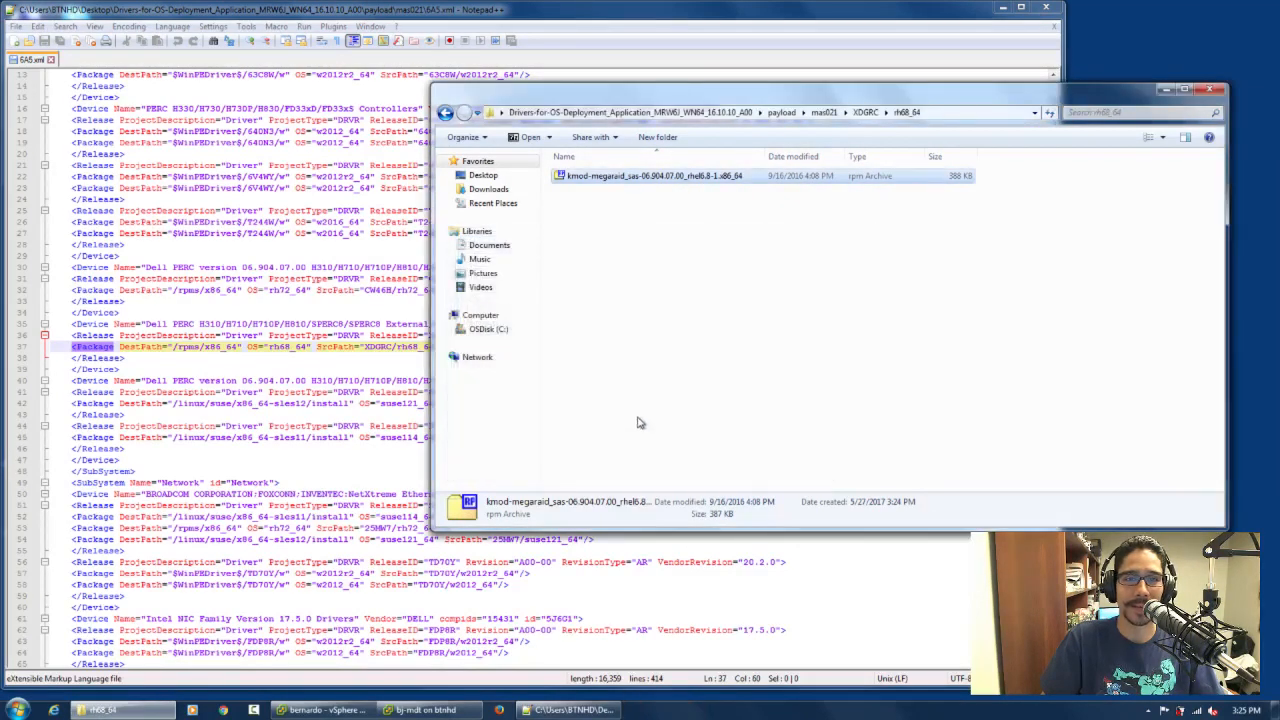
# Inspect the extracted kmod-megaraid_sas folder, return to XDGRC, and close both the folder window and 6A5.xml
pyautogui.doubleClick(620, 178)
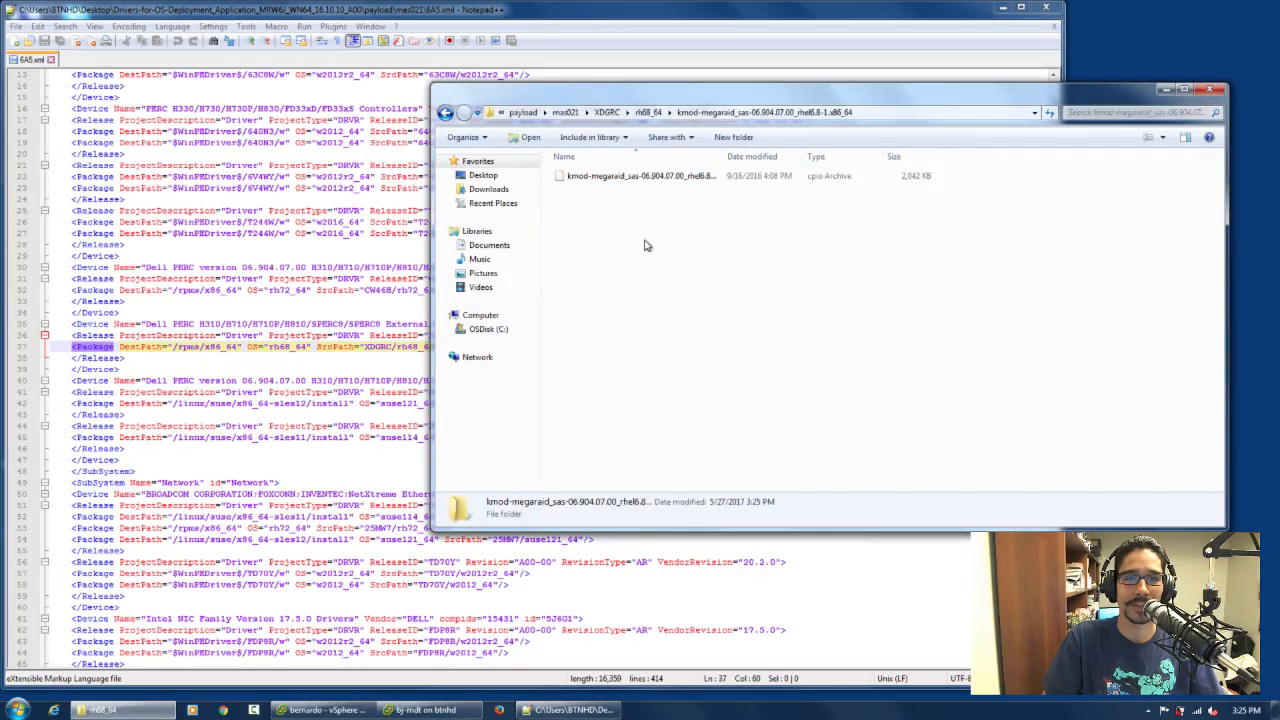
pyautogui.click(623, 177)
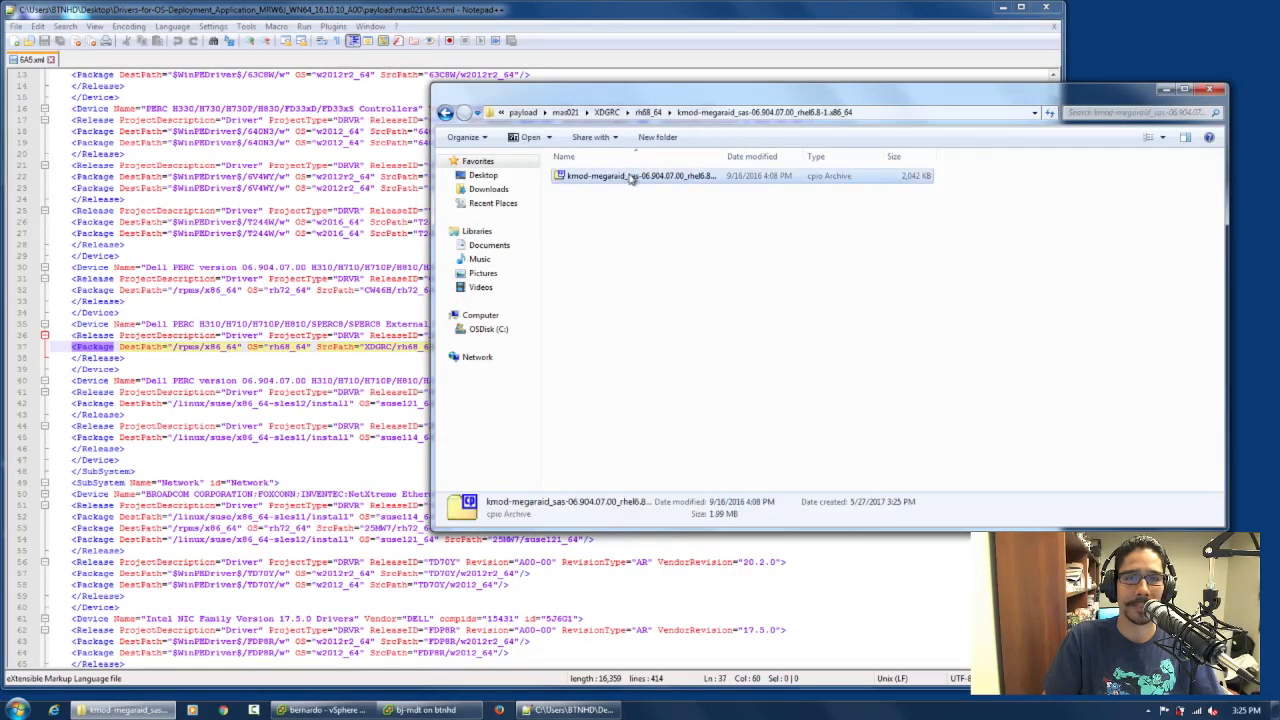
pyautogui.click(607, 112)
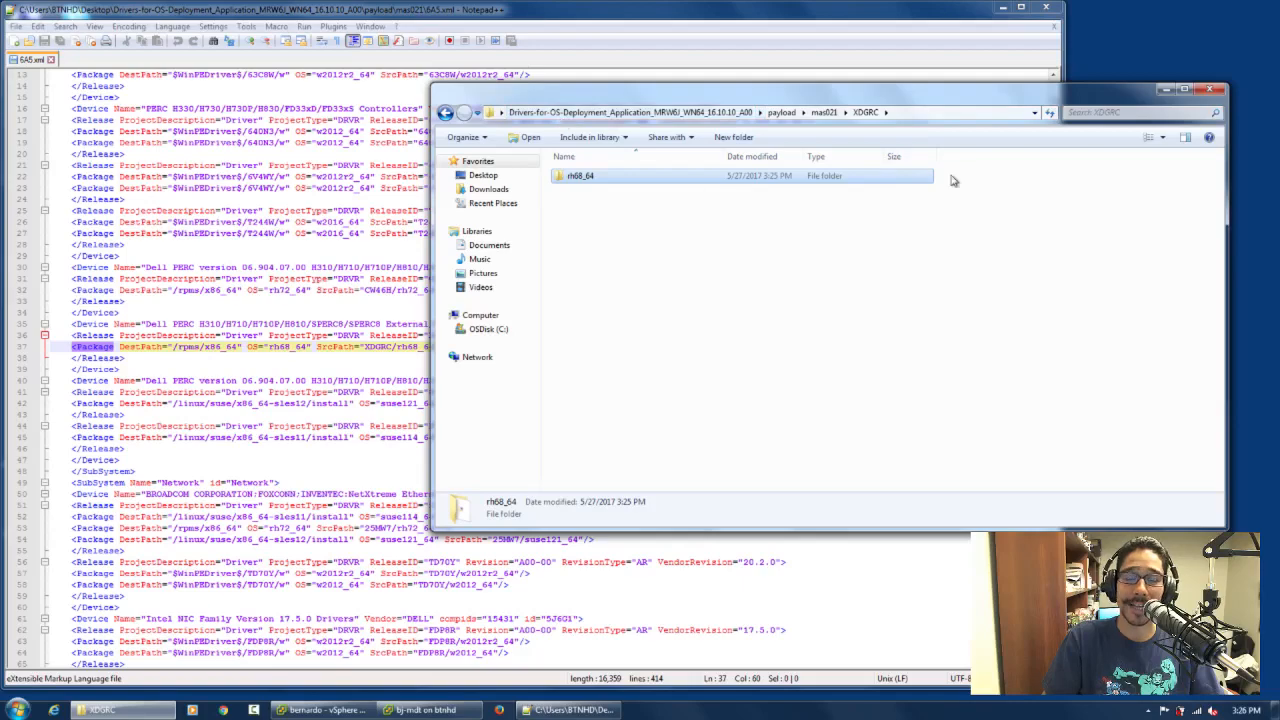
pyautogui.click(1210, 89)
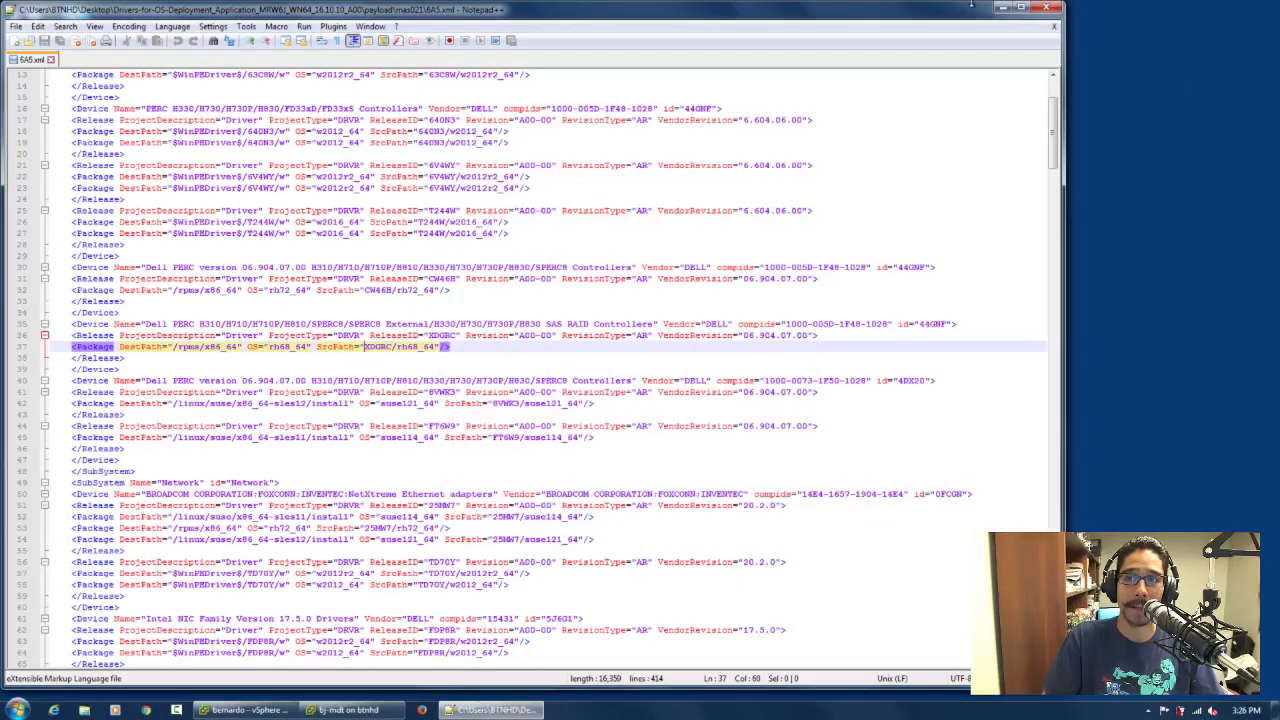
pyautogui.click(1046, 7)
# Switch to the bj-mdt virtual machine, cancel the task sequence properties and show the PowerEdge R730 folder under Out-of-Box Drivers
pyautogui.moveTo(343, 709)
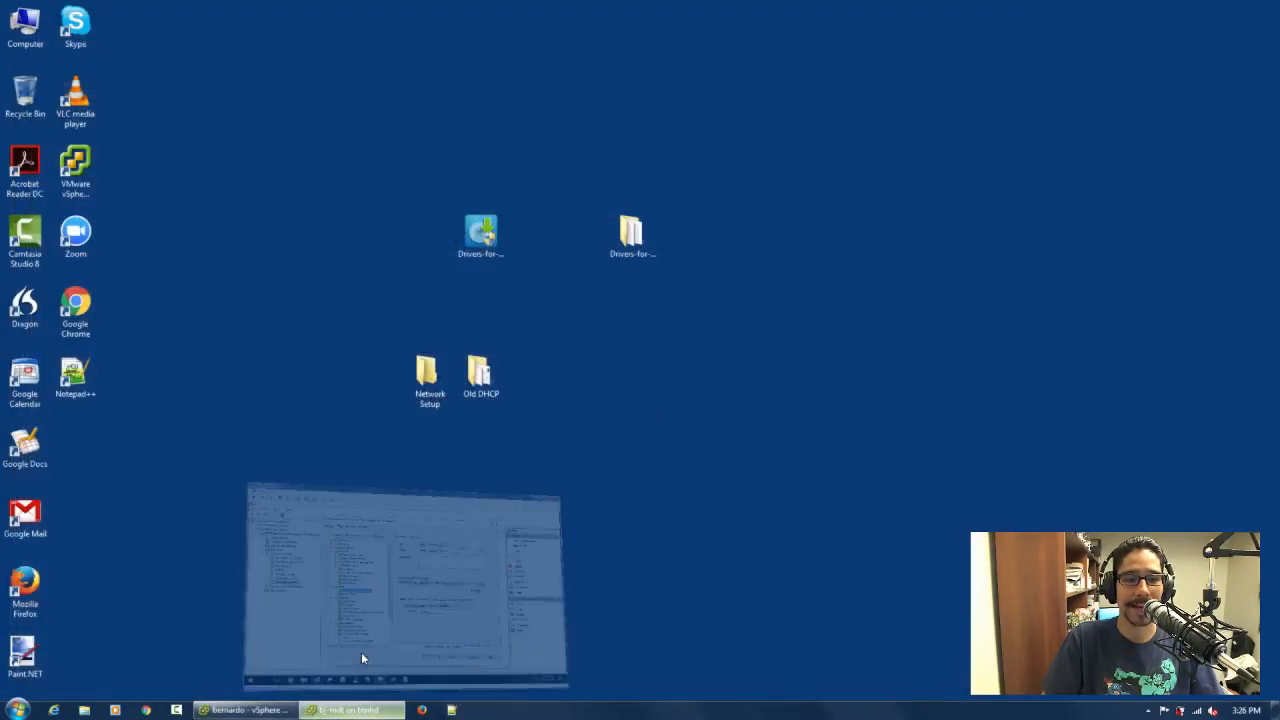
pyautogui.click(361, 652)
pyautogui.click(601, 577)
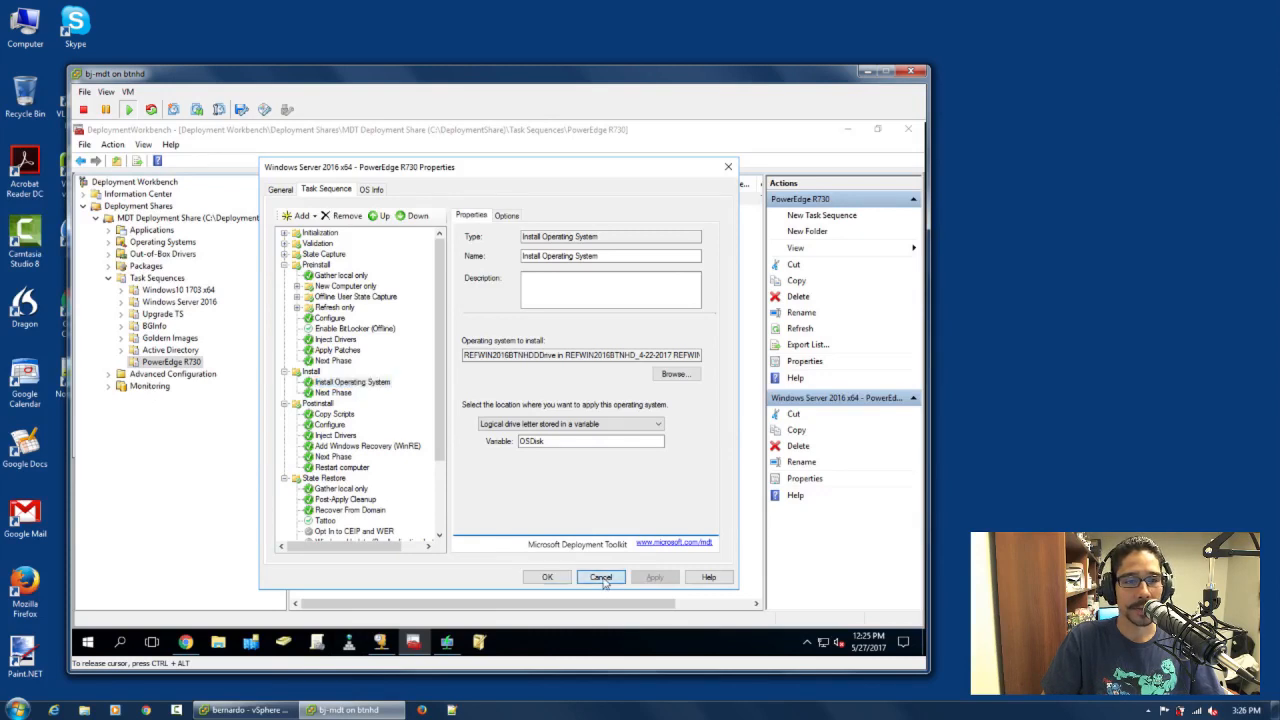
pyautogui.click(108, 254)
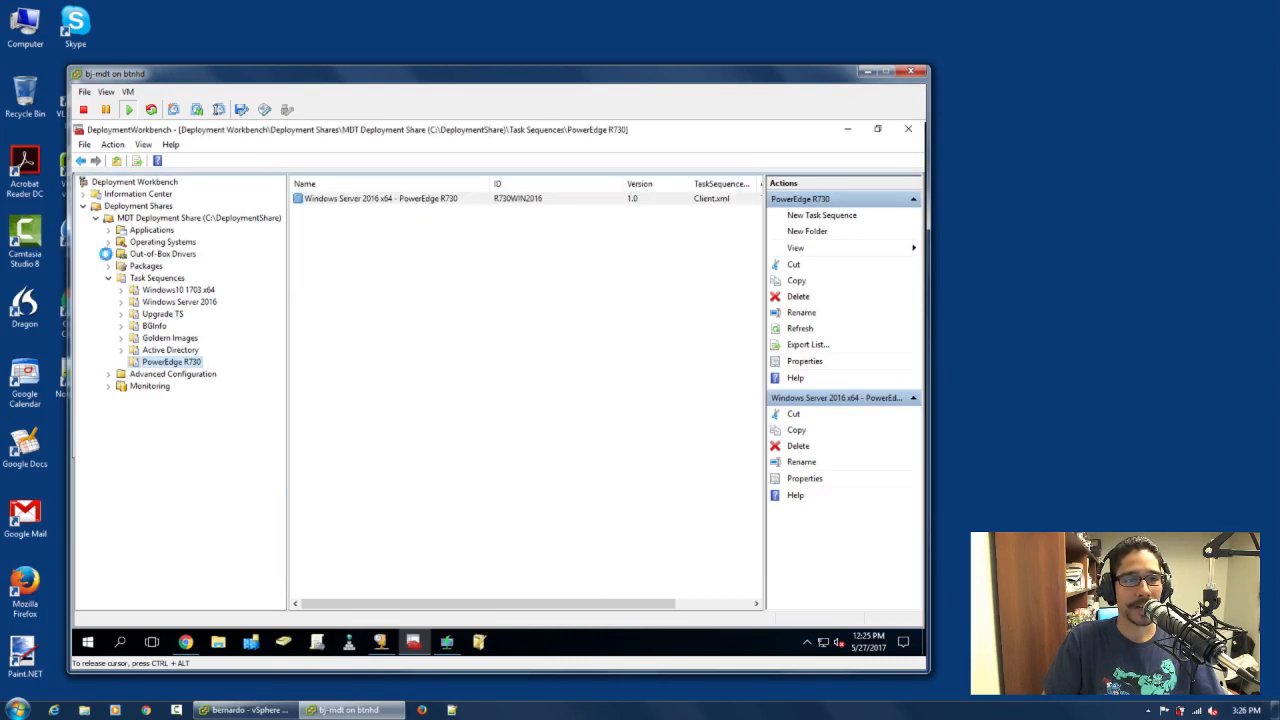
pyautogui.click(155, 256)
pyautogui.click(165, 267)
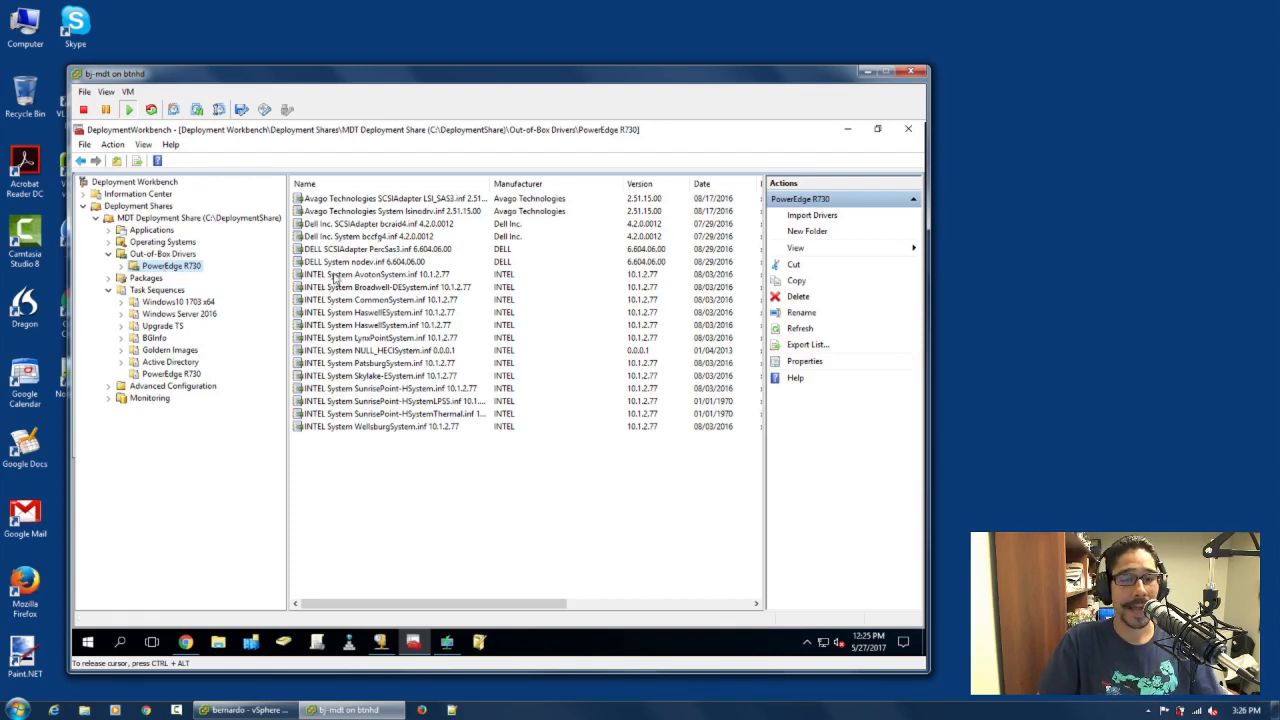
# Open the Out-of-Box Drivers folder of C:\DeploymentShare in the virtual machine's File Explorer
pyautogui.click(220, 641)
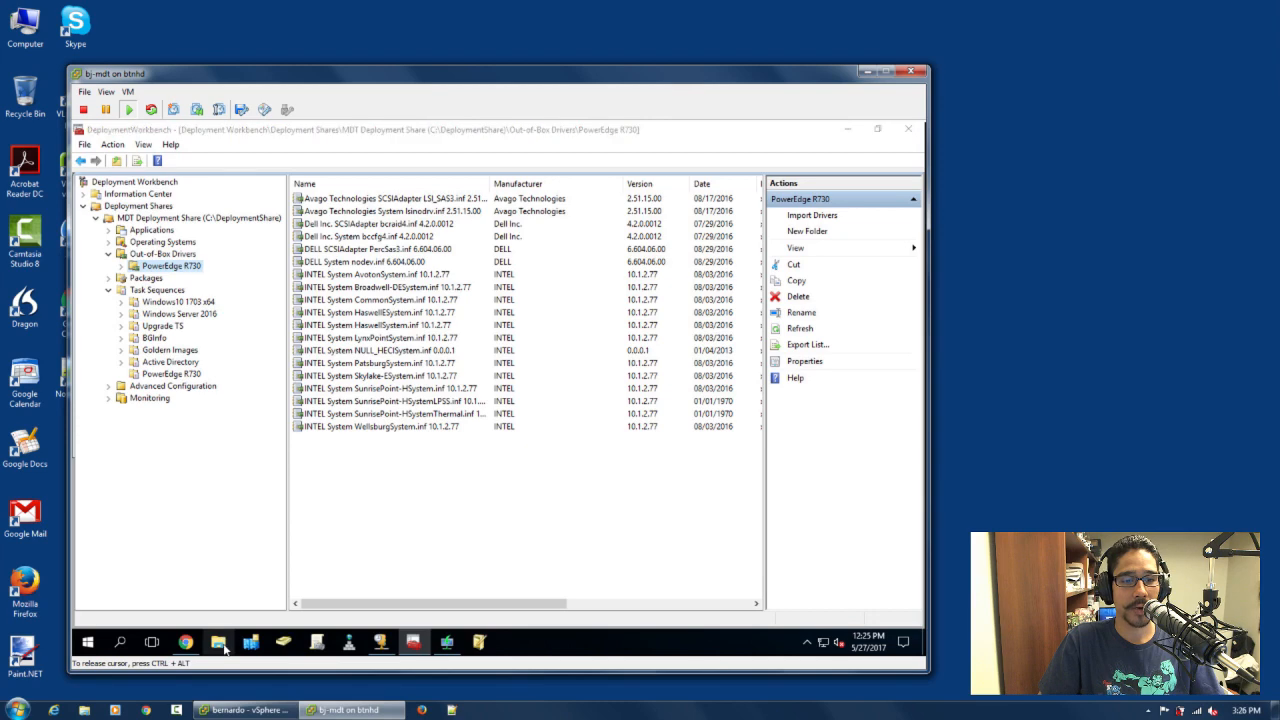
pyautogui.doubleClick(470, 380)
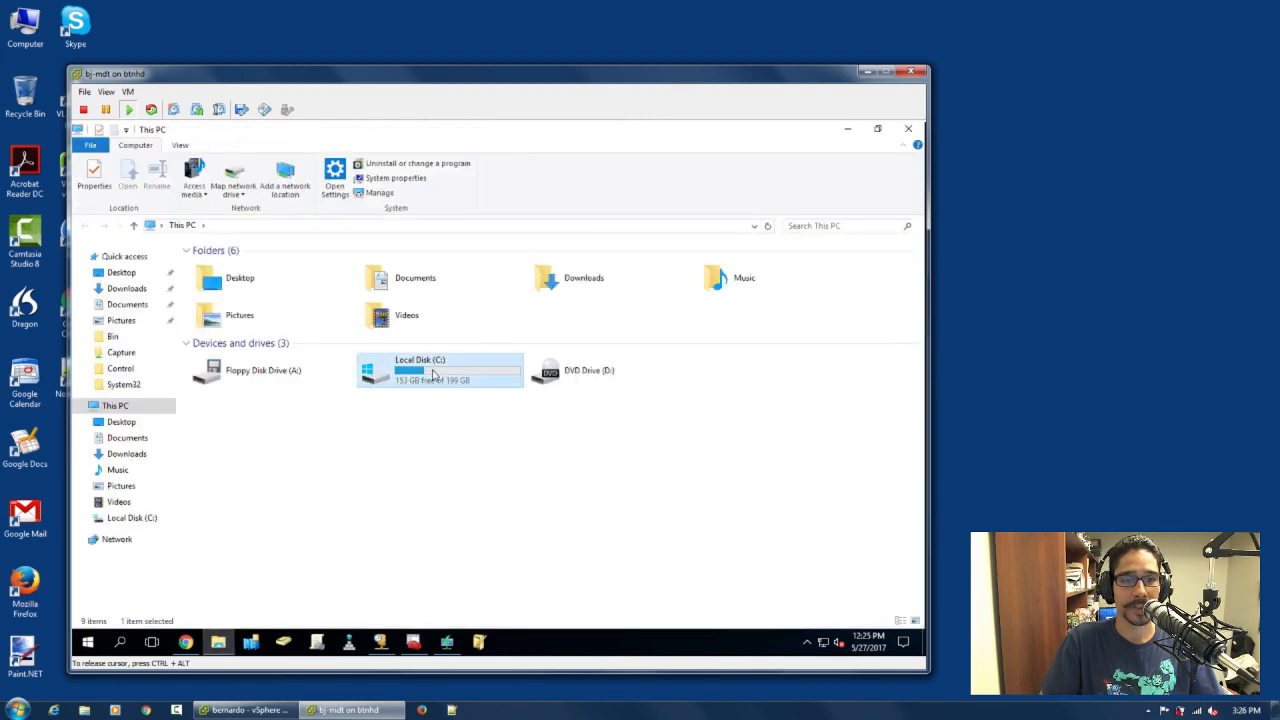
pyautogui.click(255, 268)
pyautogui.doubleClick(255, 268)
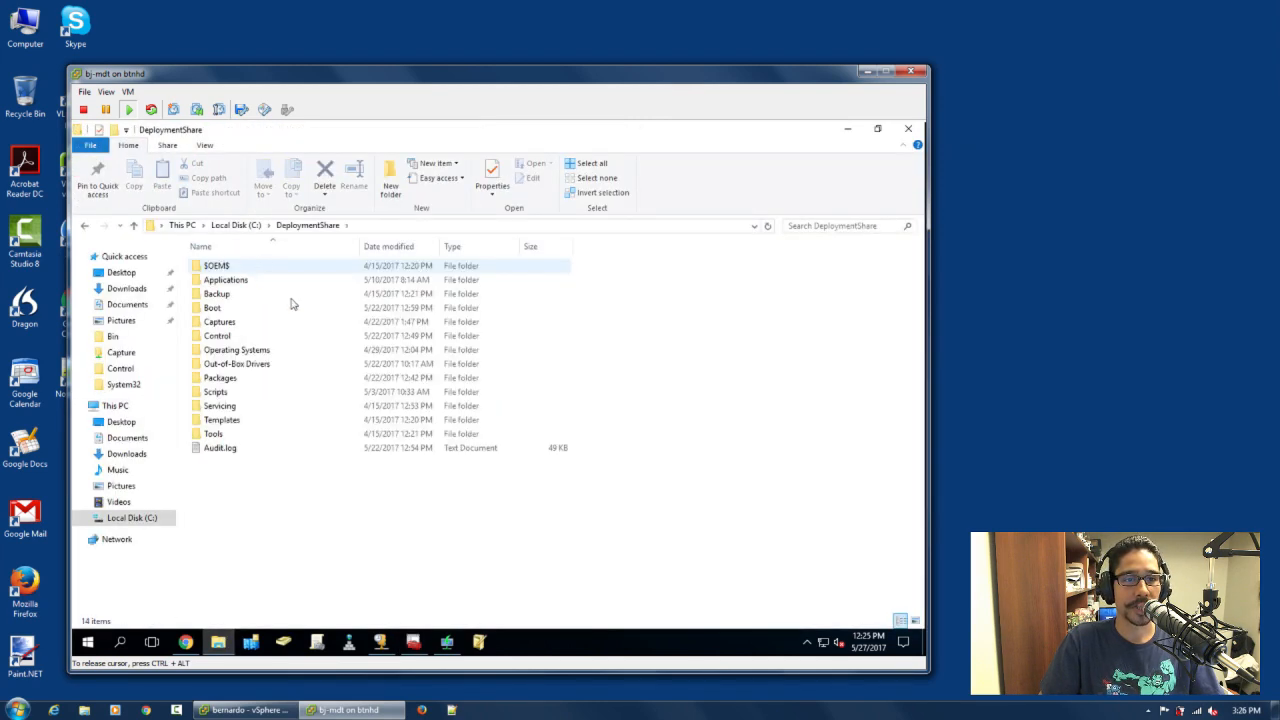
pyautogui.doubleClick(249, 365)
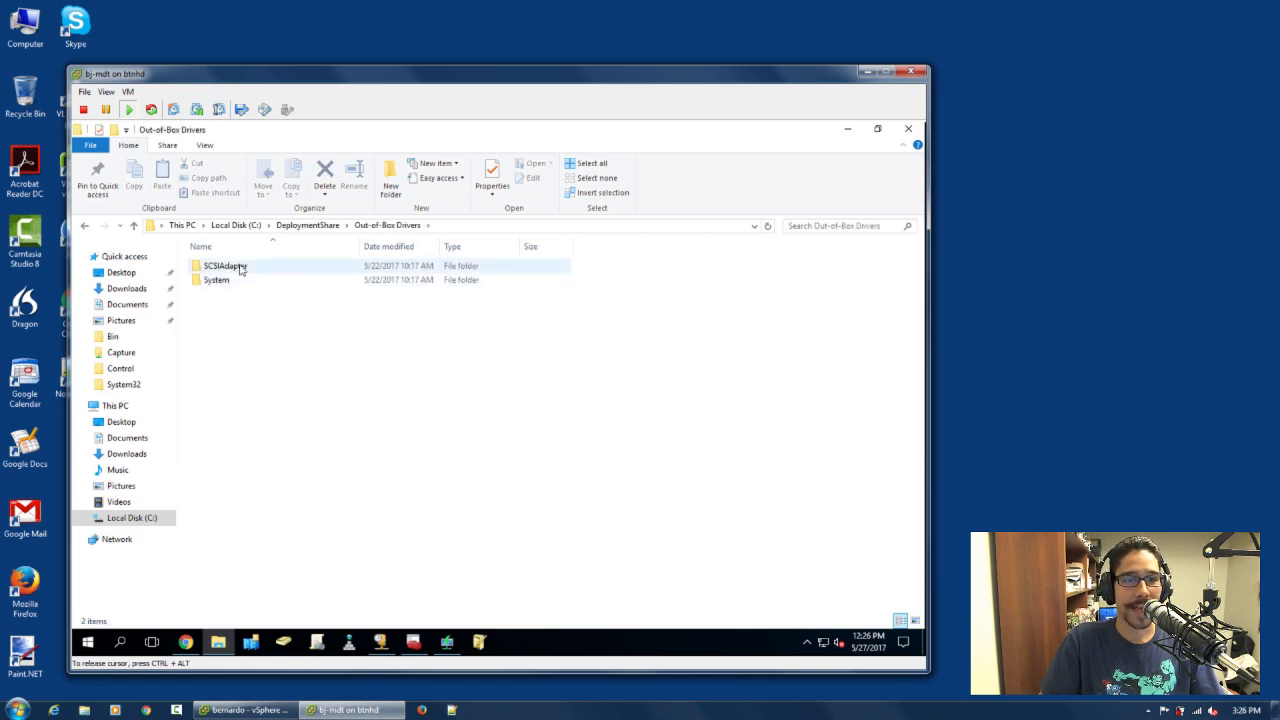
# Examine the driver folders inside SCSIAdapter and System, widening the Name column, and close File Explorer
pyautogui.doubleClick(240, 268)
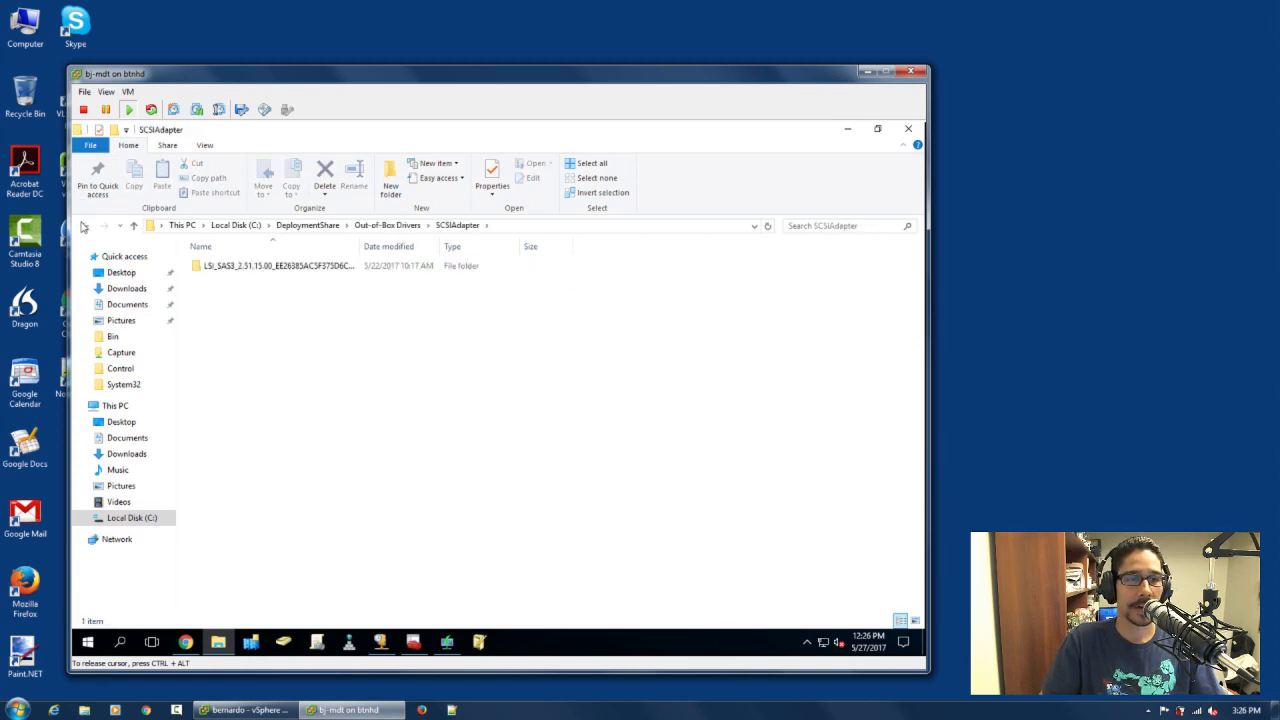
pyautogui.click(84, 227)
pyautogui.doubleClick(222, 280)
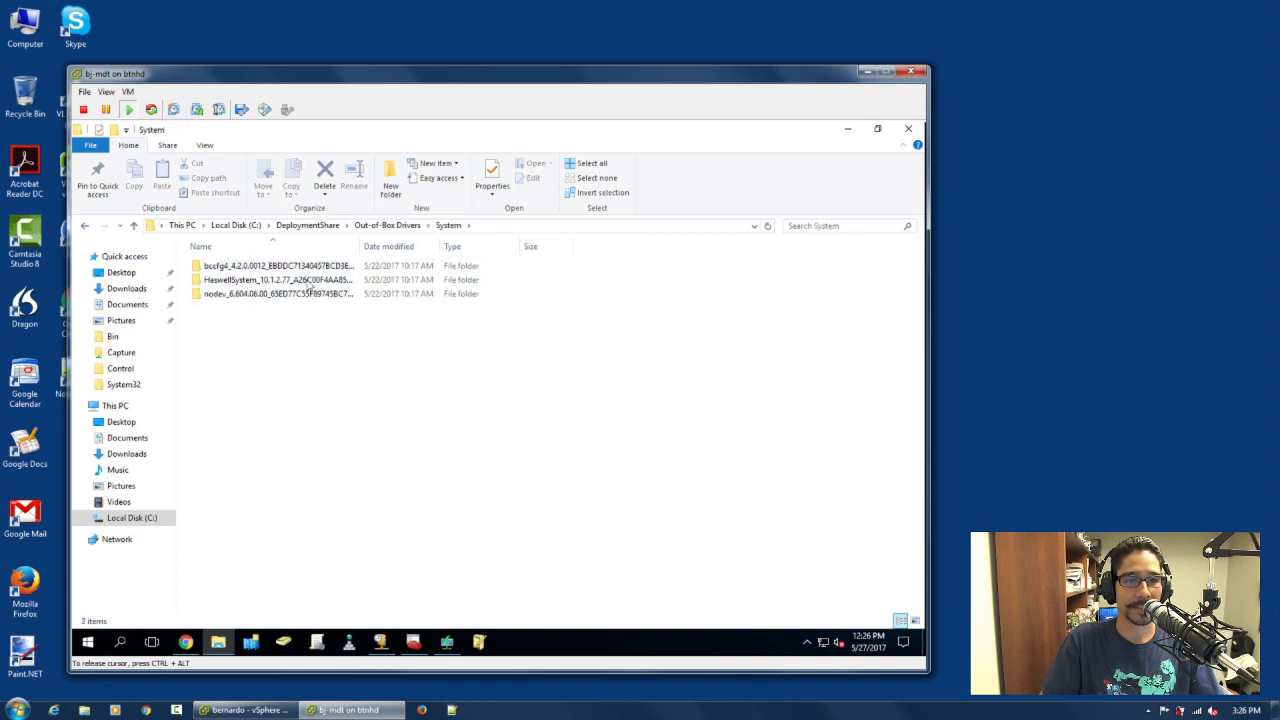
pyautogui.moveTo(359, 246); pyautogui.dragTo(438, 246)
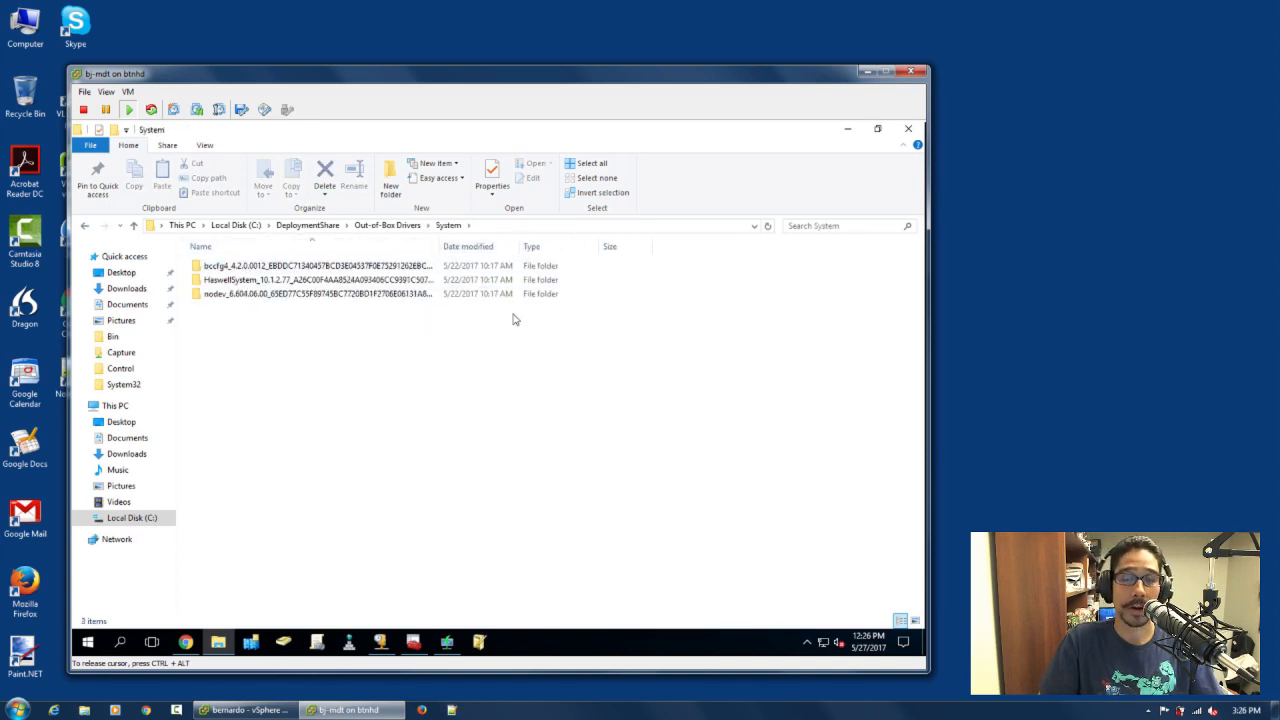
pyautogui.click(908, 130)
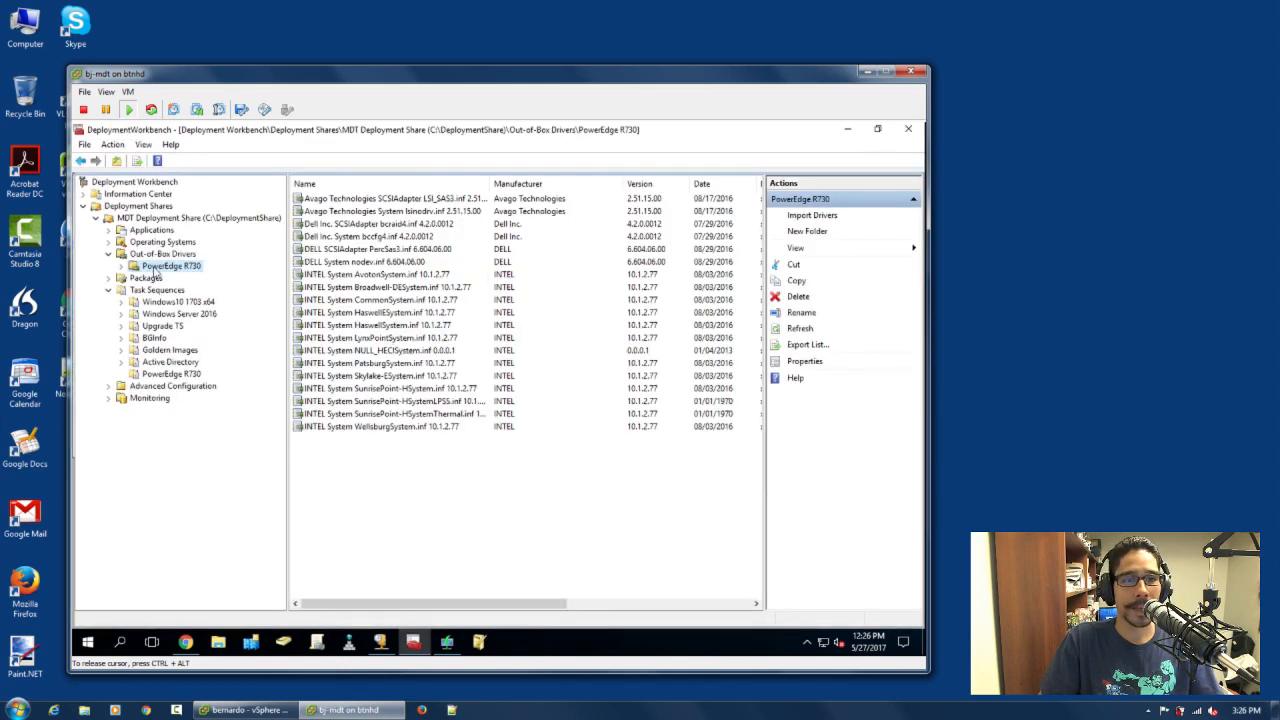
# Expand Advanced Configuration, list the Selection Profiles and select the PowerEdge R730 Drivers profile
pyautogui.click(109, 388)
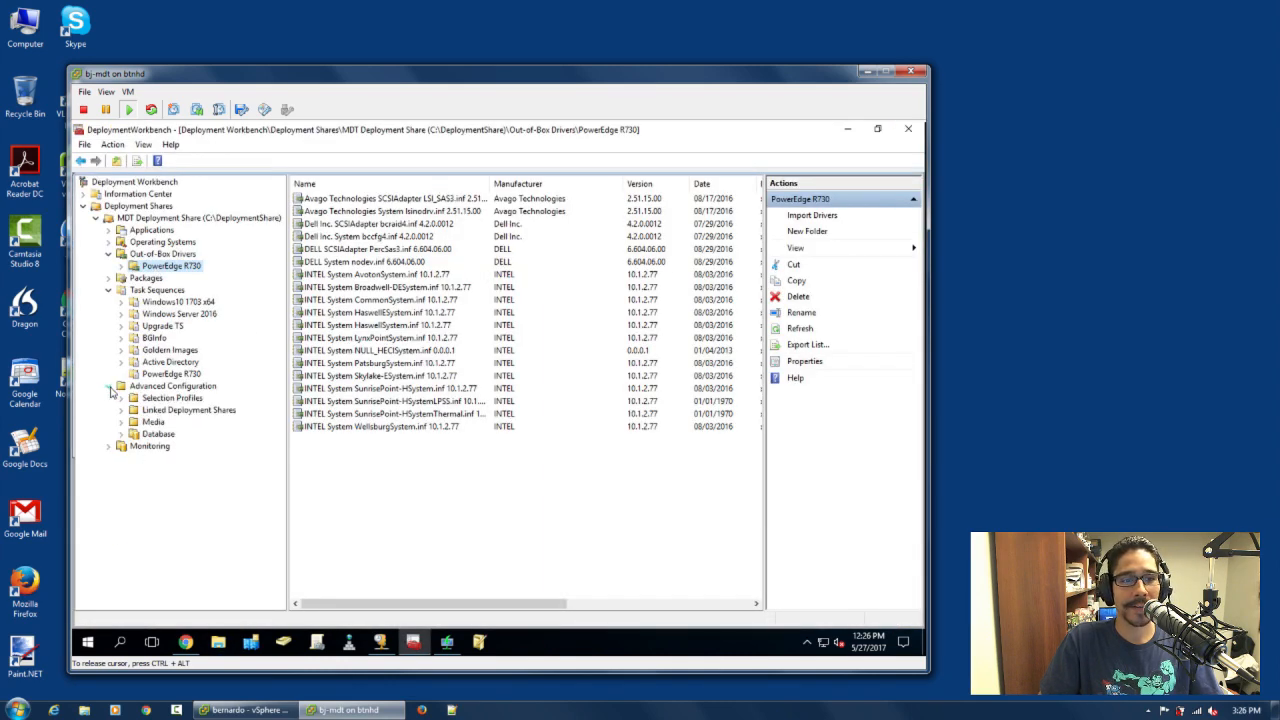
pyautogui.click(188, 400)
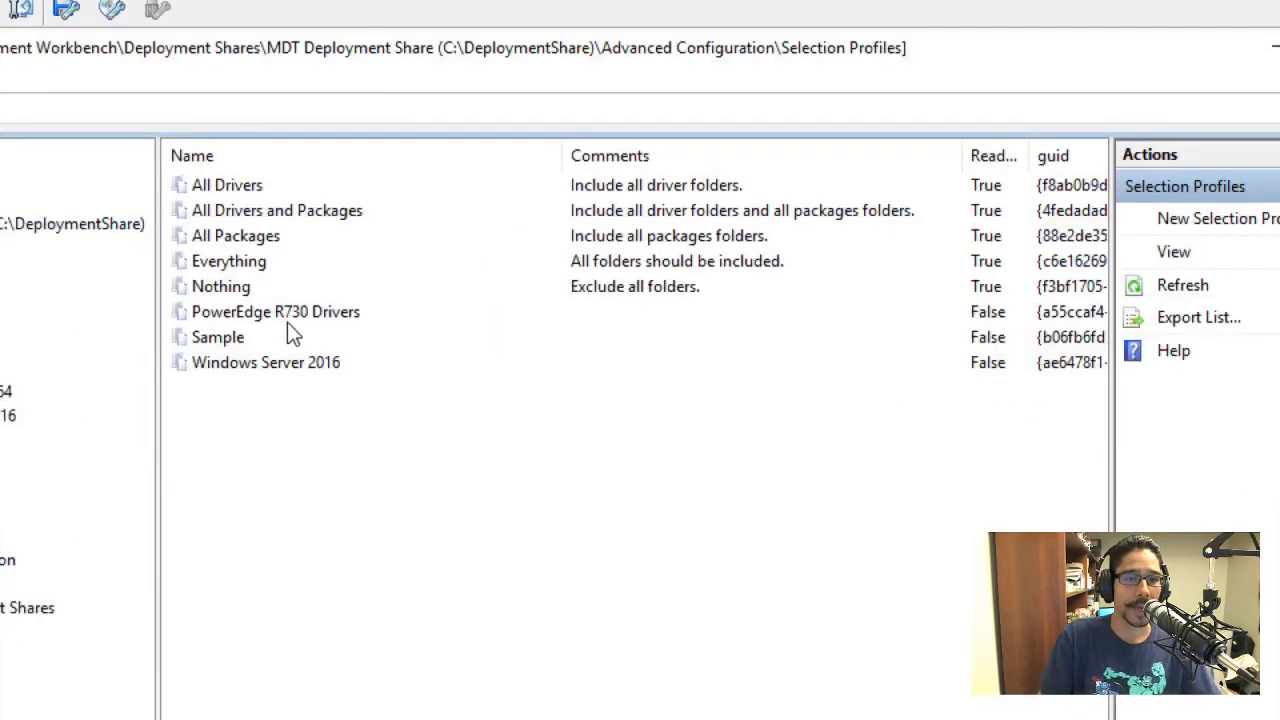
pyautogui.click(288, 312)
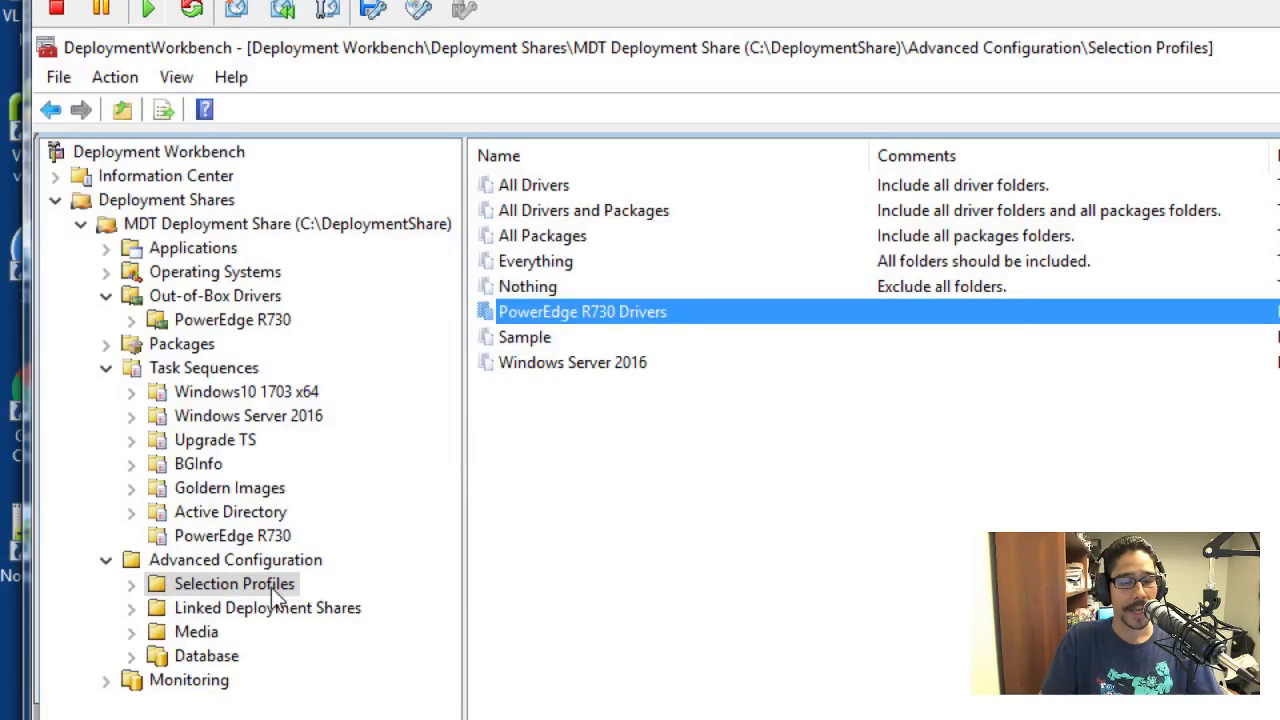
# Check the option for creating a new selection profile, review the folders included in the PowerEdge R730 Drivers profile, and close its properties
pyautogui.rightClick(279, 596)
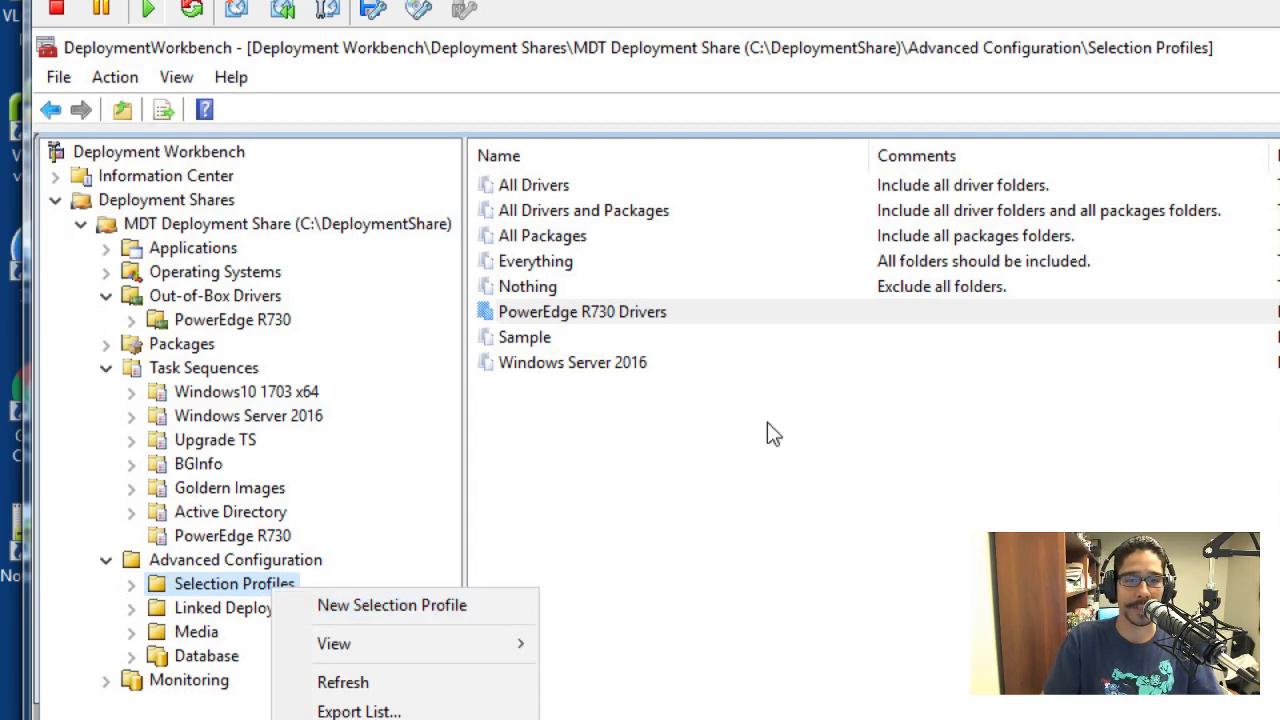
pyautogui.click(743, 432)
pyautogui.click(590, 312)
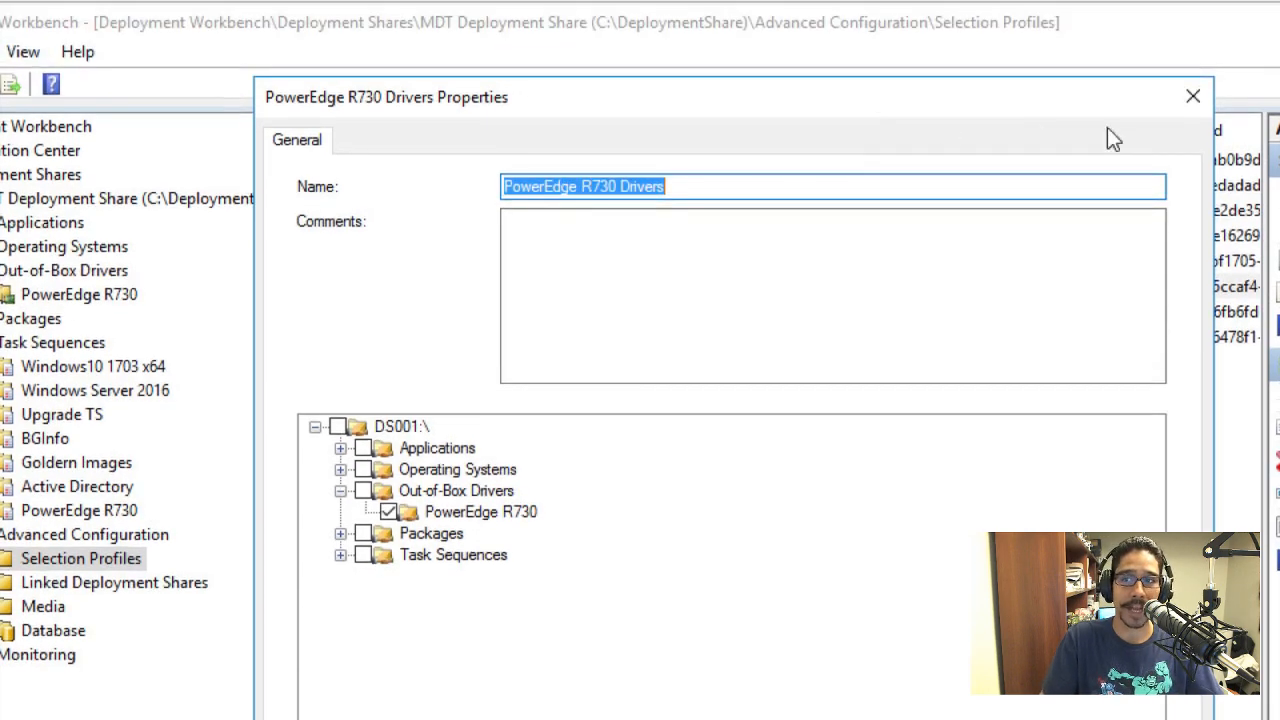
pyautogui.click(1099, 101)
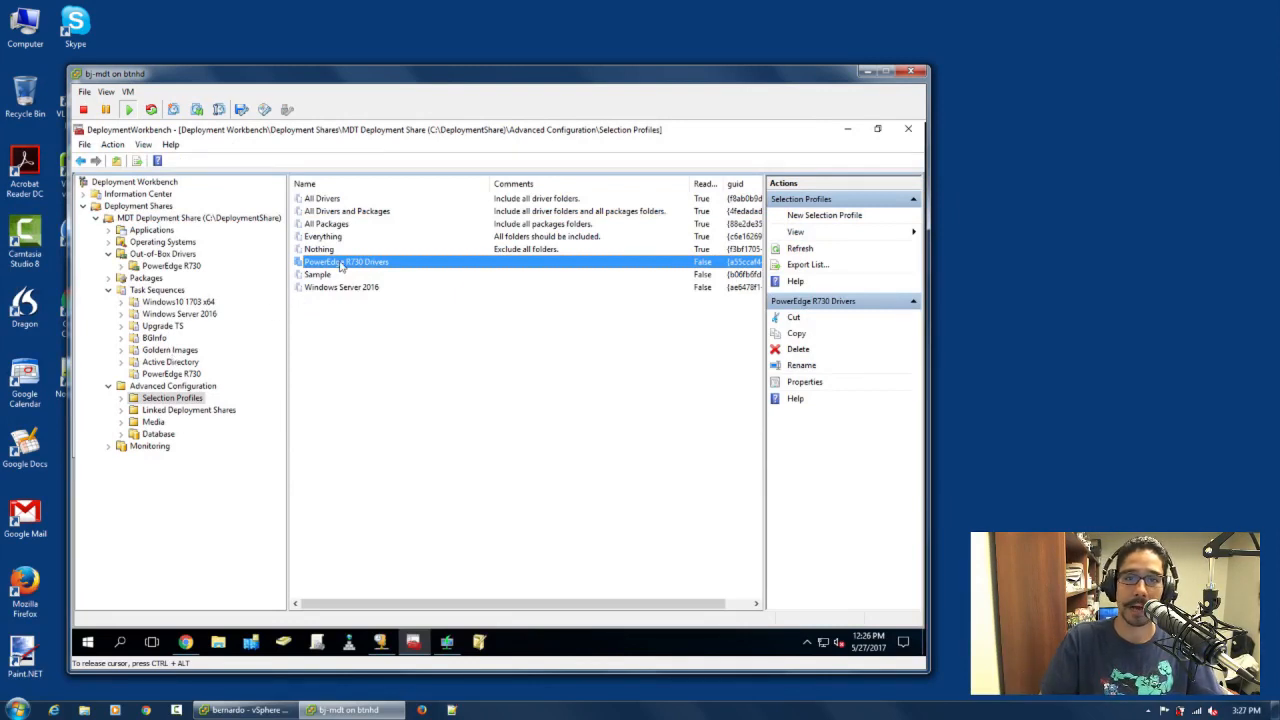
# Review the rules in the MDT Deployment Share properties and close them without making changes
pyautogui.rightClick(187, 218)
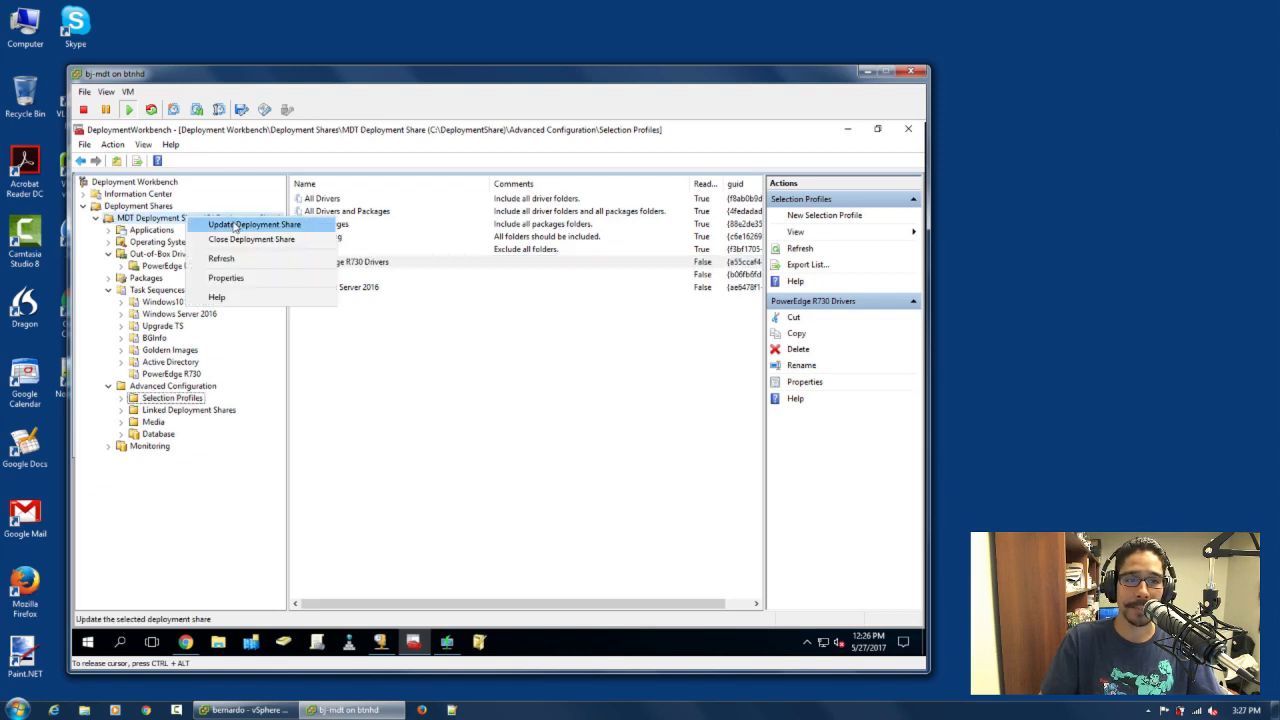
pyautogui.click(252, 280)
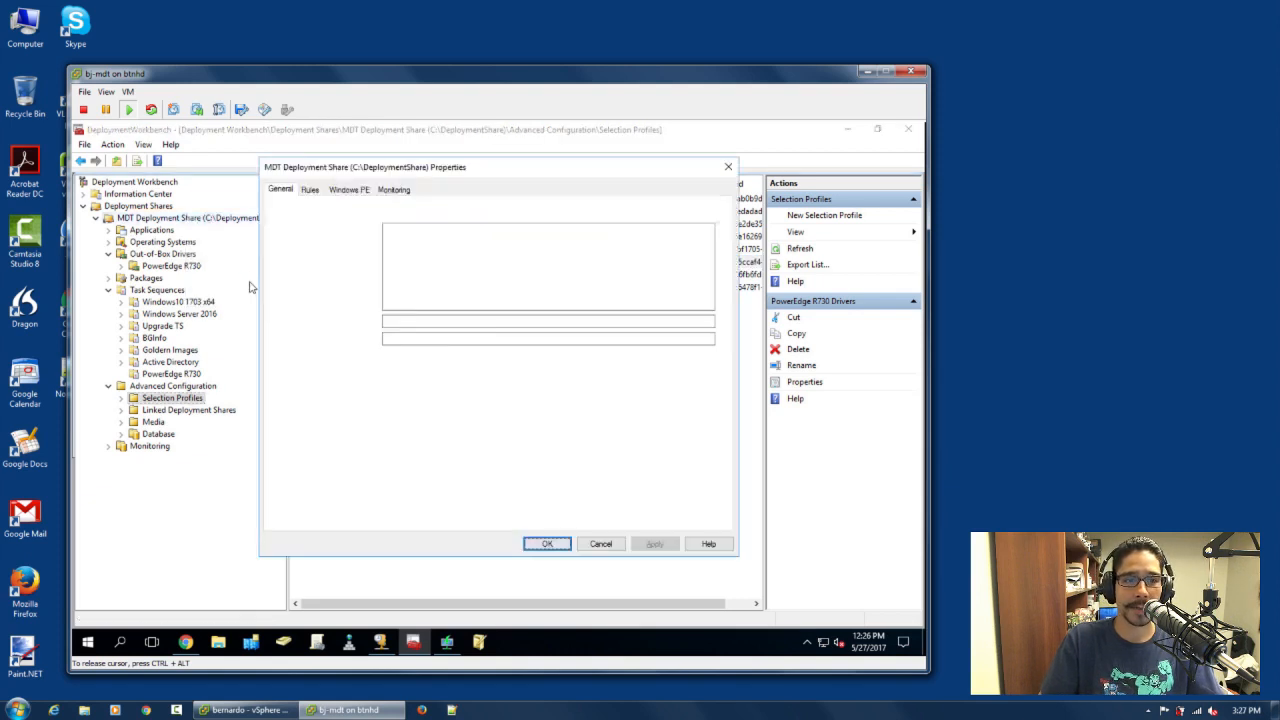
pyautogui.click(310, 189)
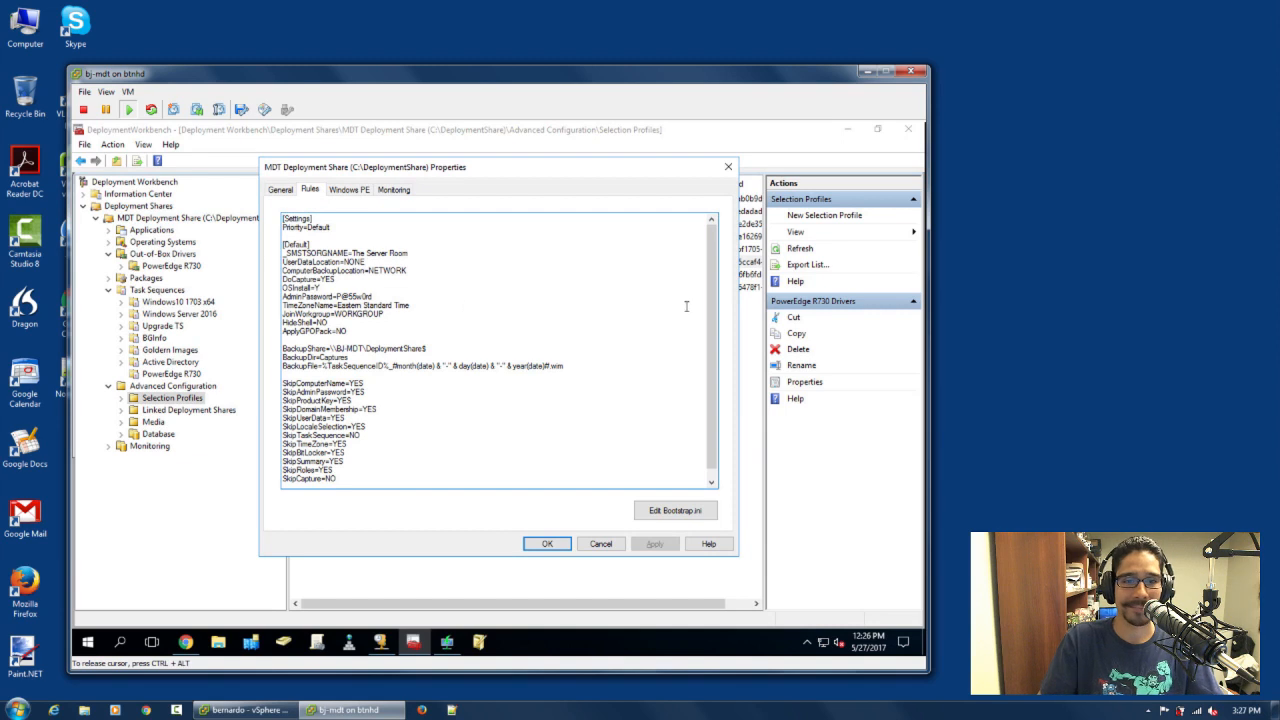
pyautogui.scroll(-1, 716, 286)
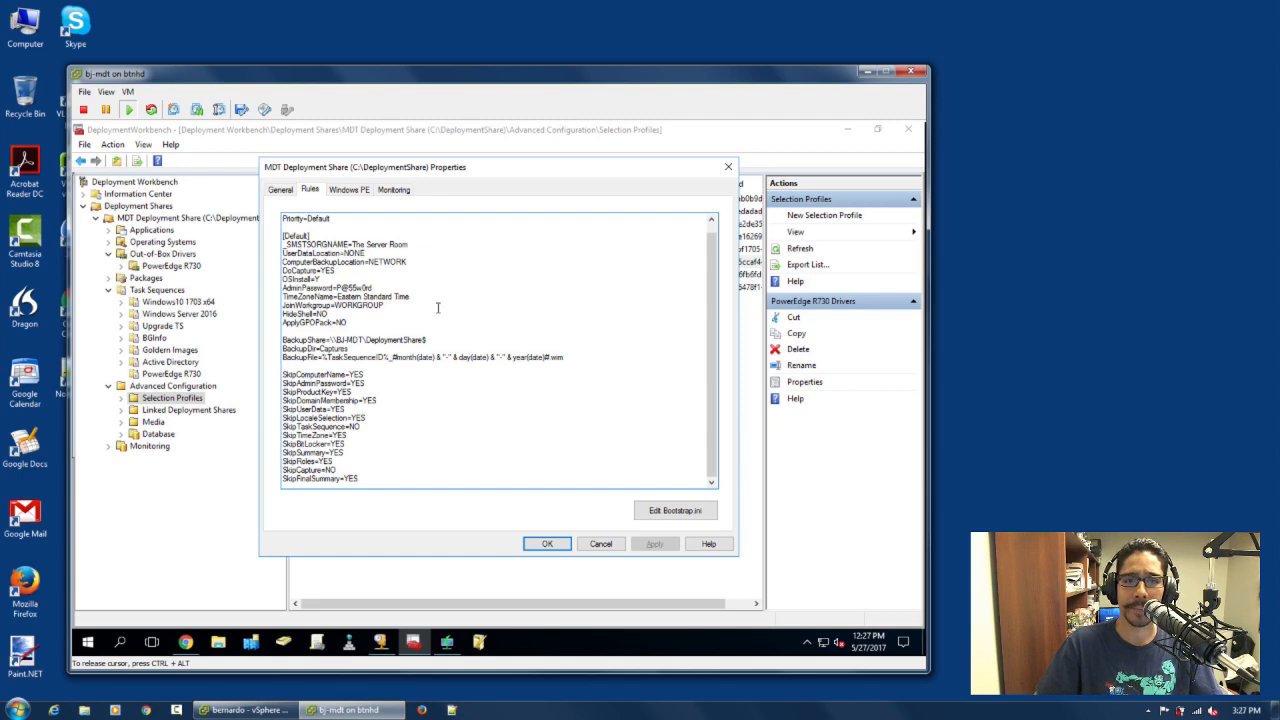
pyautogui.click(601, 545)
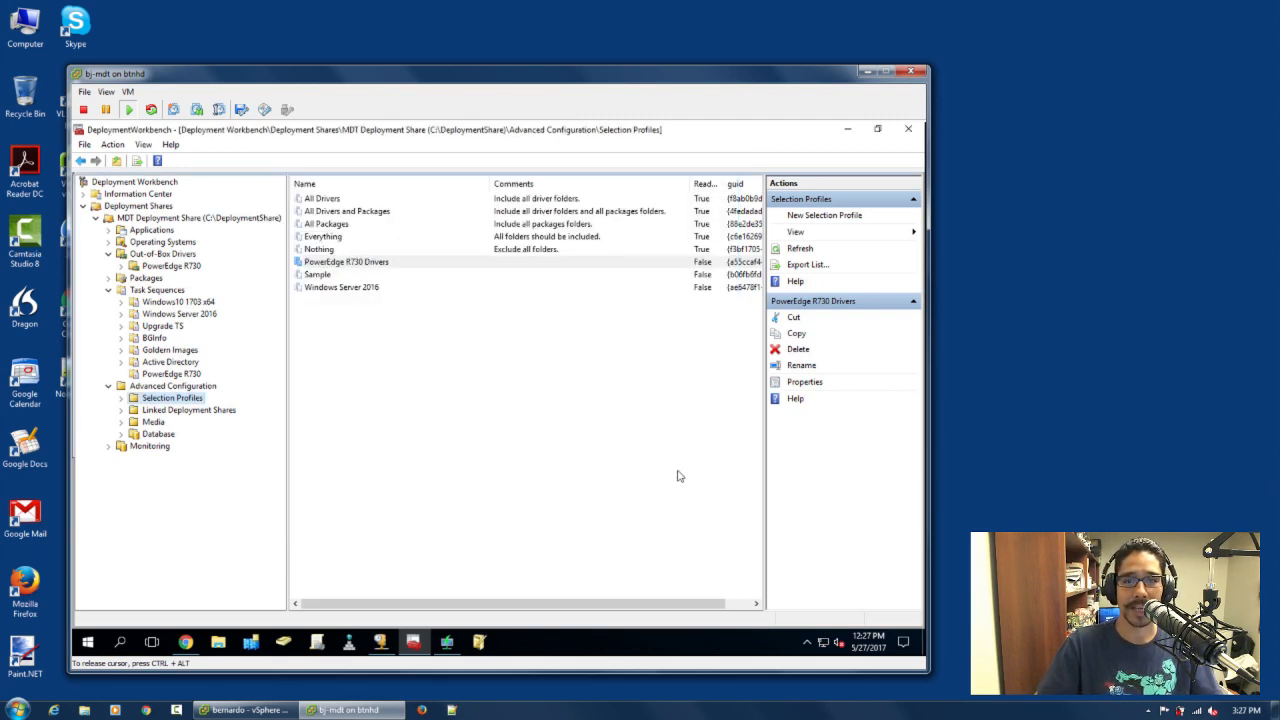
# Minimize Deployment Workbench, check the Lite Touch boot image in Windows Deployment Services, and minimize that console too
pyautogui.click(848, 130)
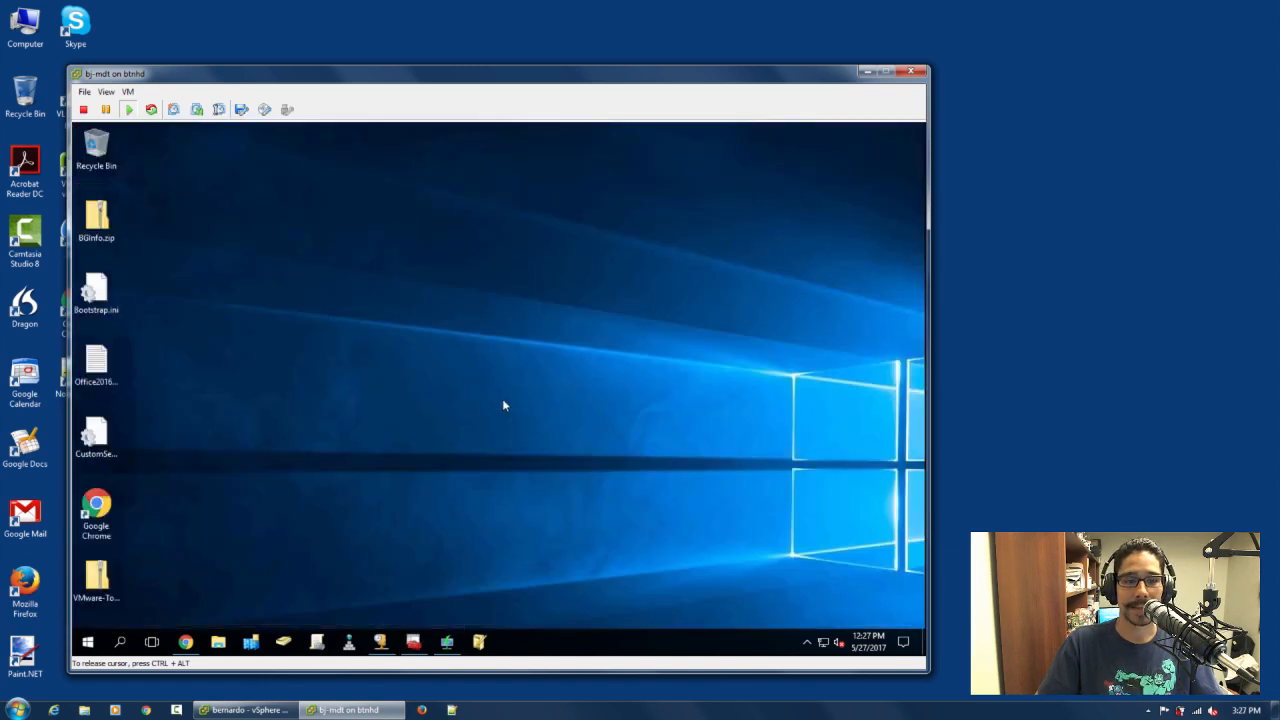
pyautogui.click(447, 642)
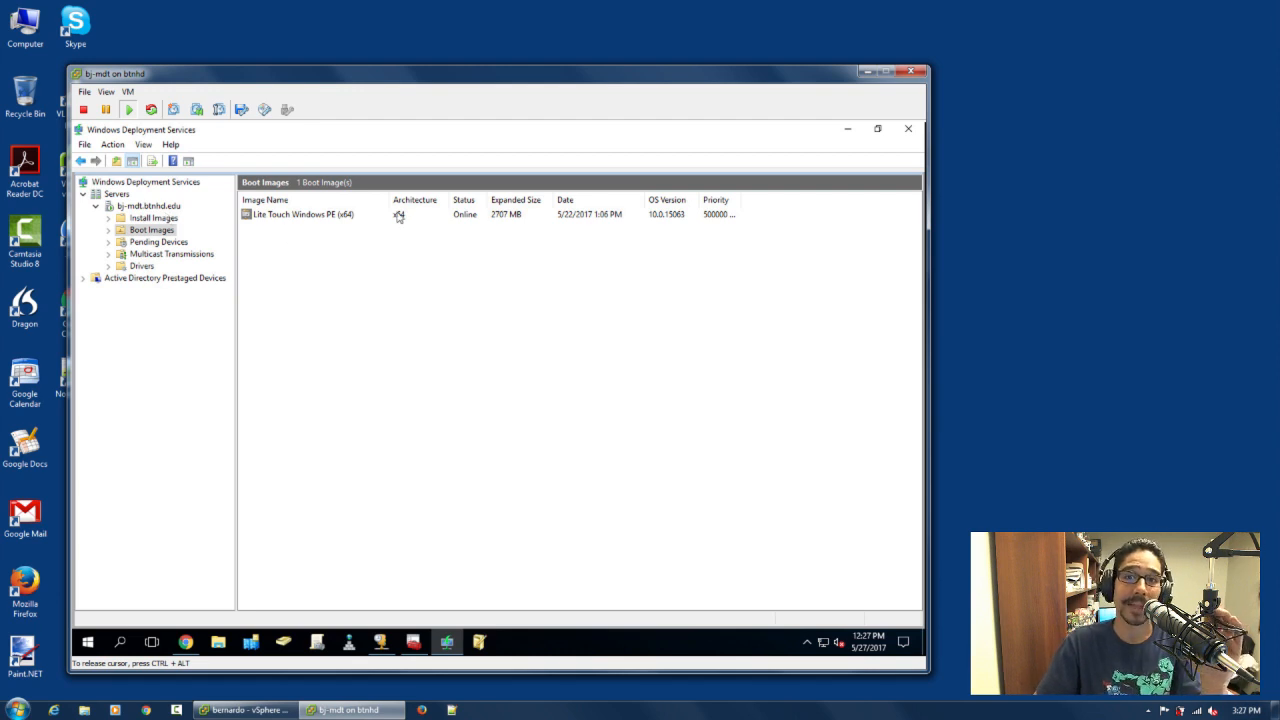
pyautogui.click(847, 128)
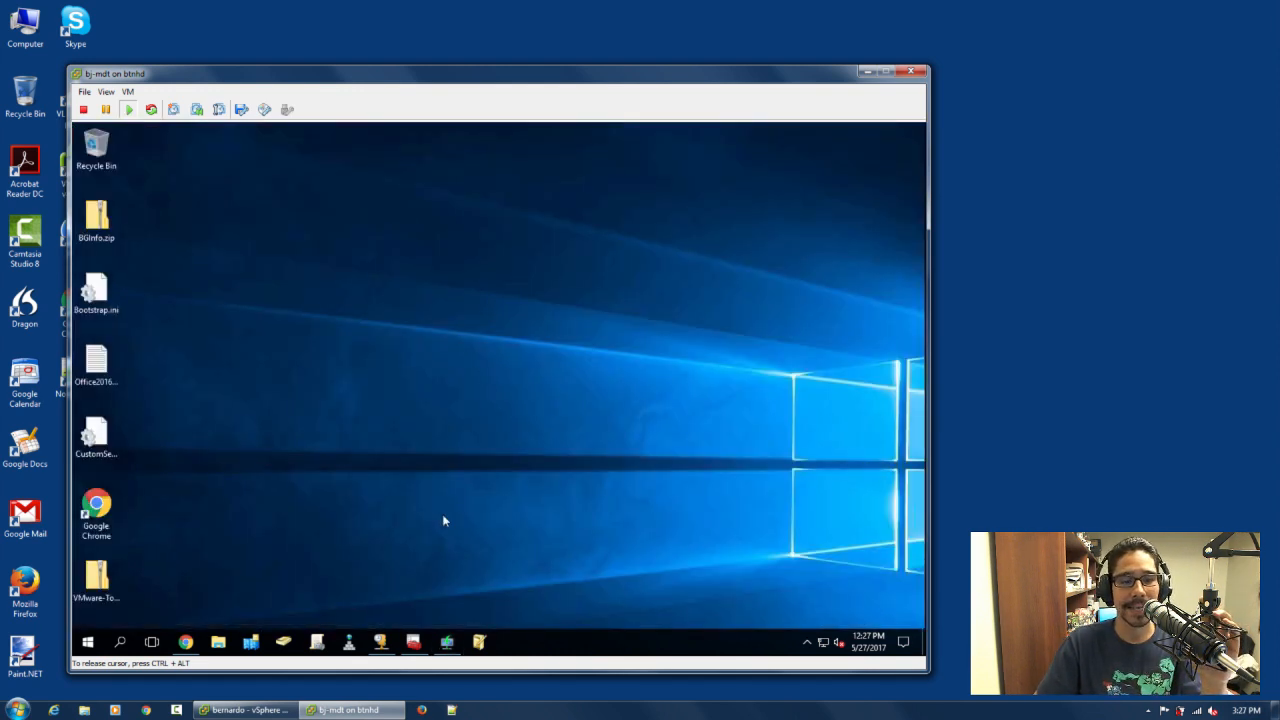
# Switch to the DHCP console, open the vendor class definitions for IPv4, and widen the Name column to show the full class names
pyautogui.click(385, 645)
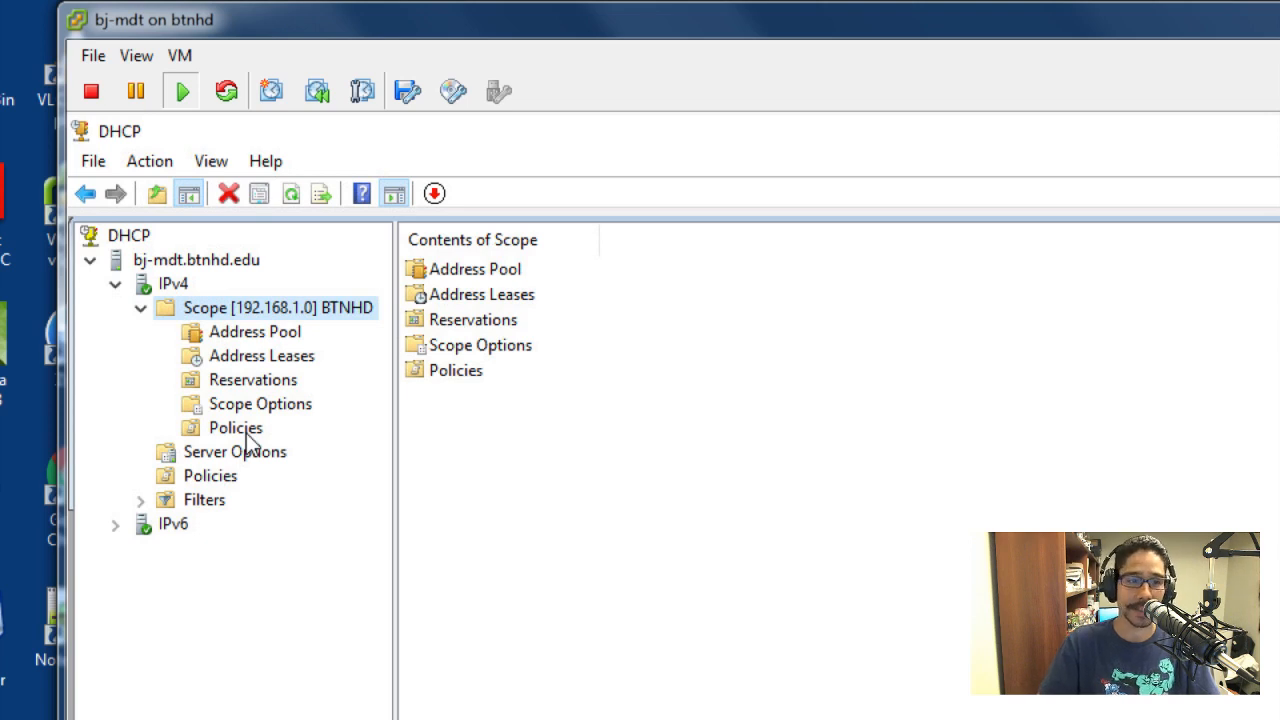
pyautogui.rightClick(244, 311)
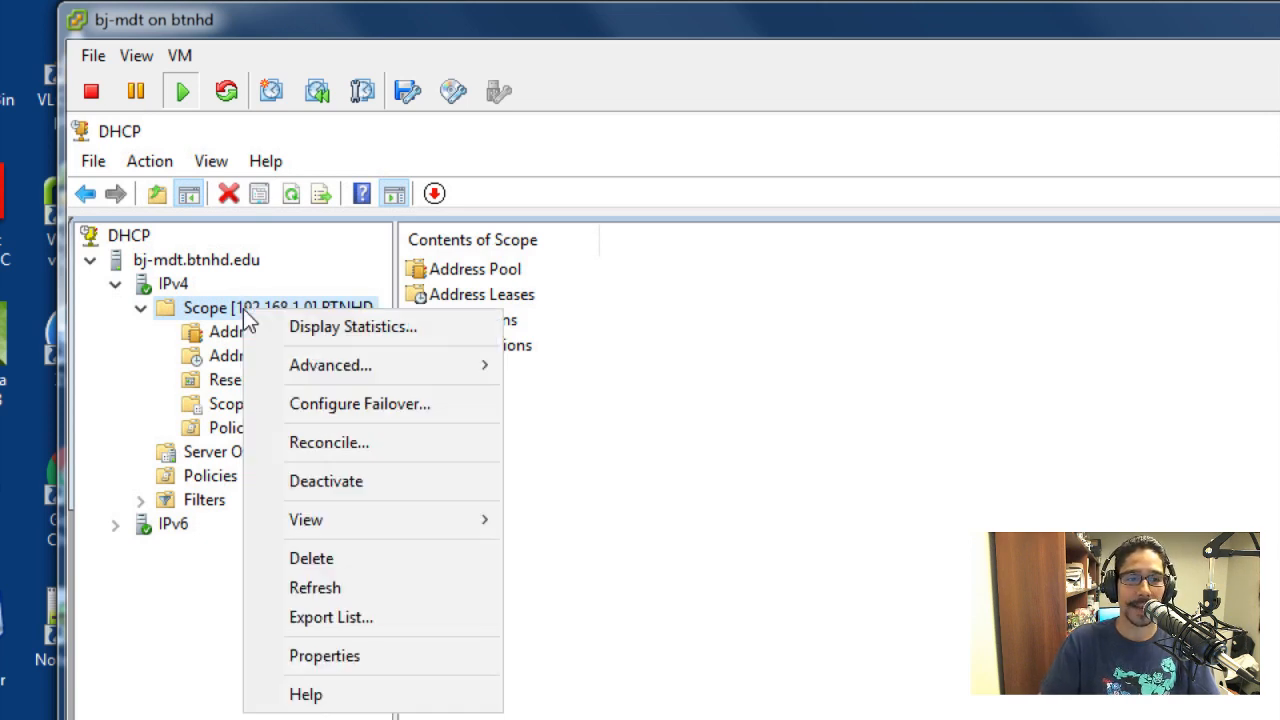
pyautogui.rightClick(186, 286)
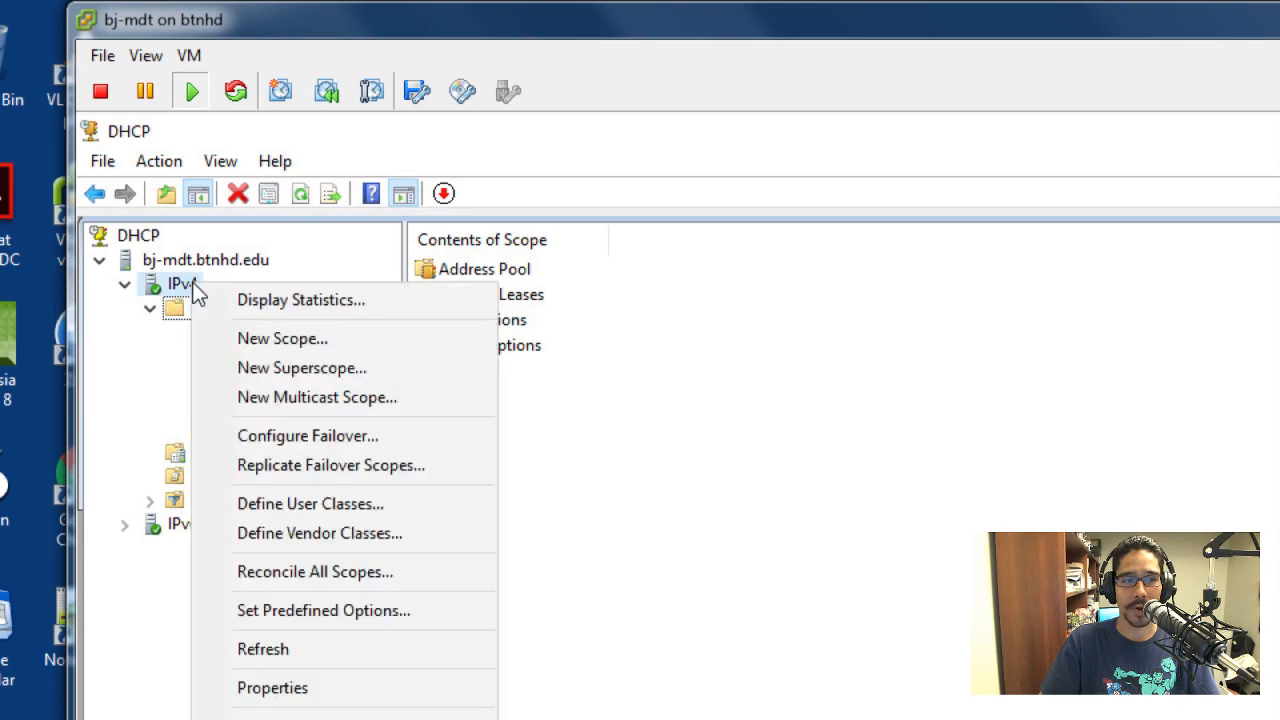
pyautogui.click(296, 533)
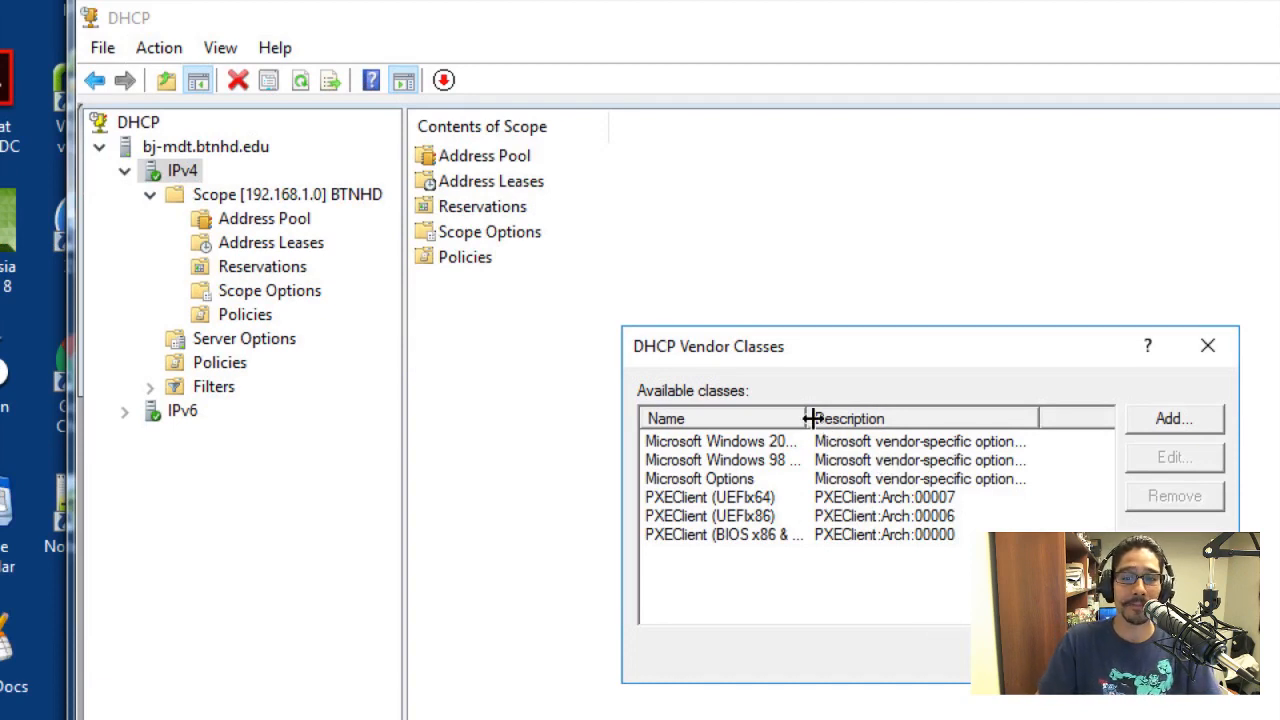
pyautogui.moveTo(806, 418); pyautogui.dragTo(880, 418)
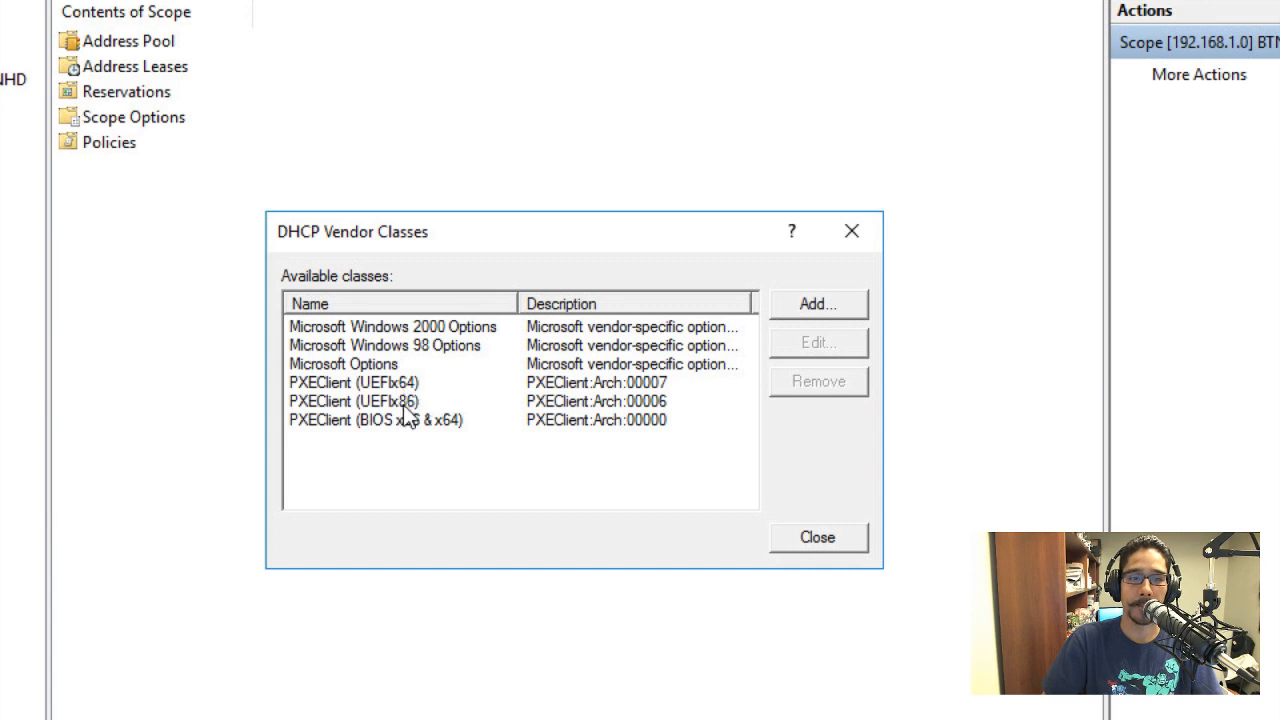
# Check the PXEClient vendor class entries, view the blank form for a new vendor class, and cancel it
pyautogui.click(366, 428)
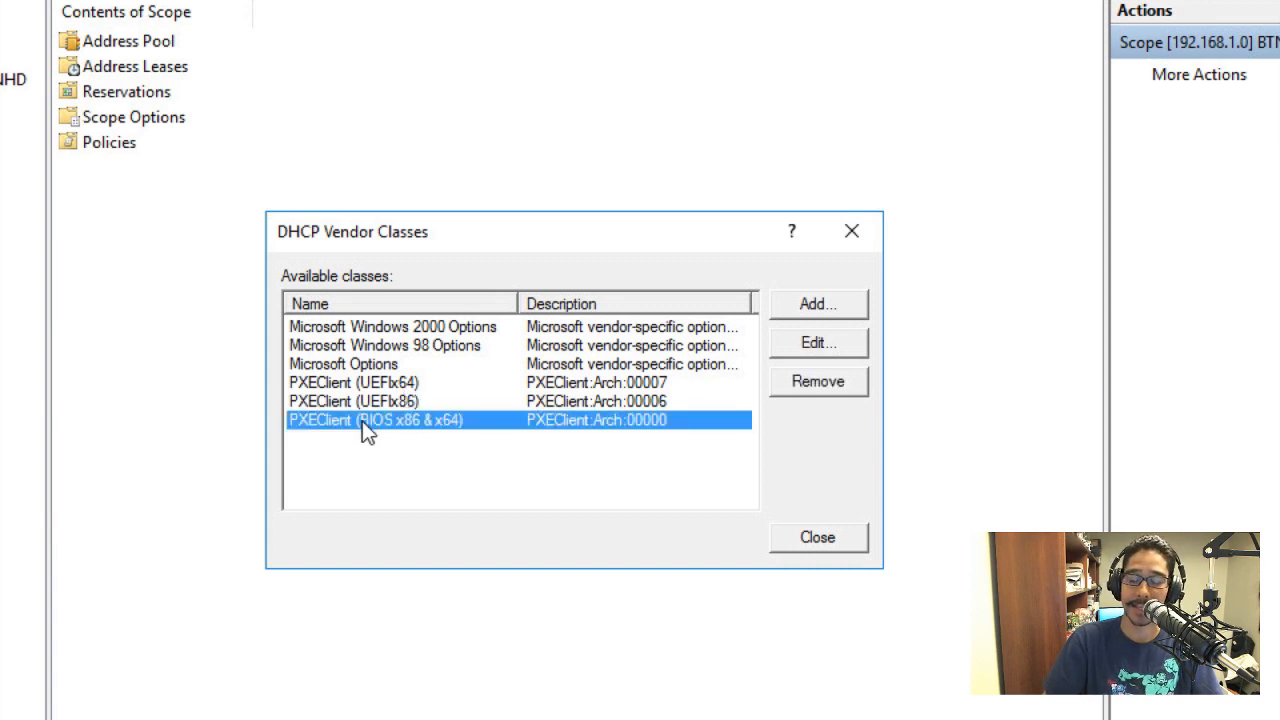
pyautogui.click(570, 387)
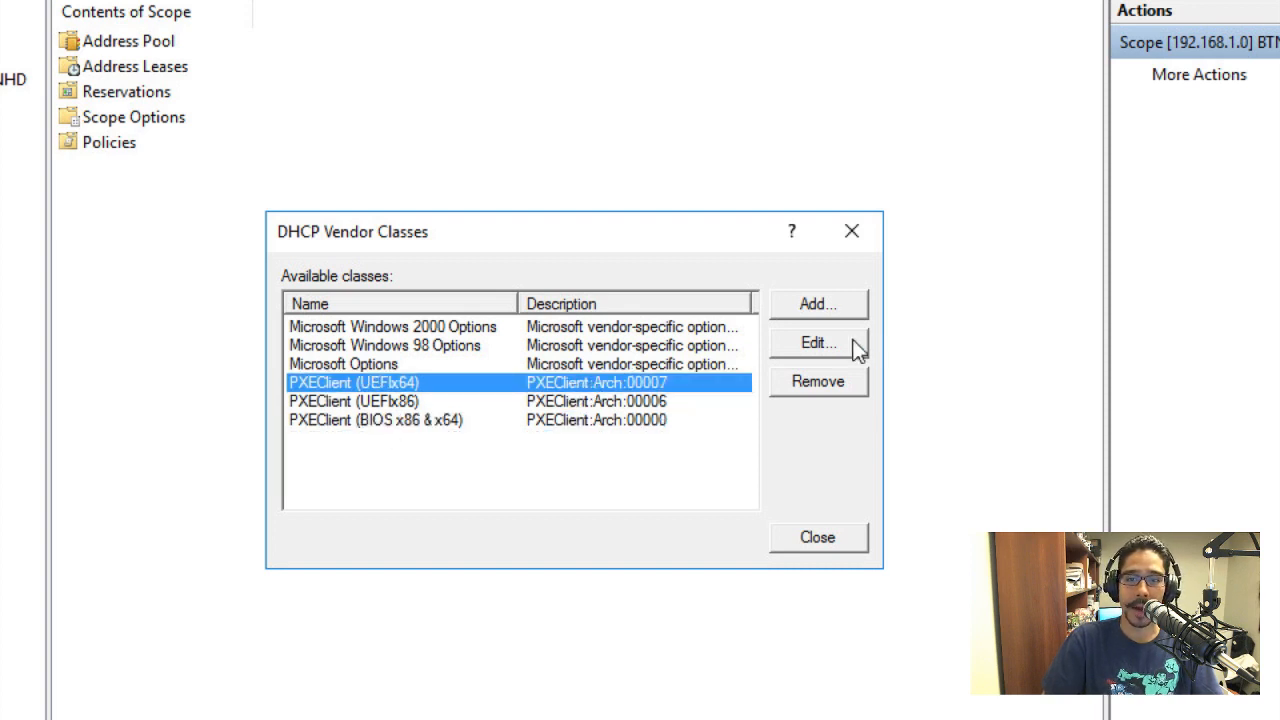
pyautogui.click(815, 305)
pyautogui.moveTo(643, 340); pyautogui.dragTo(1047, 134)
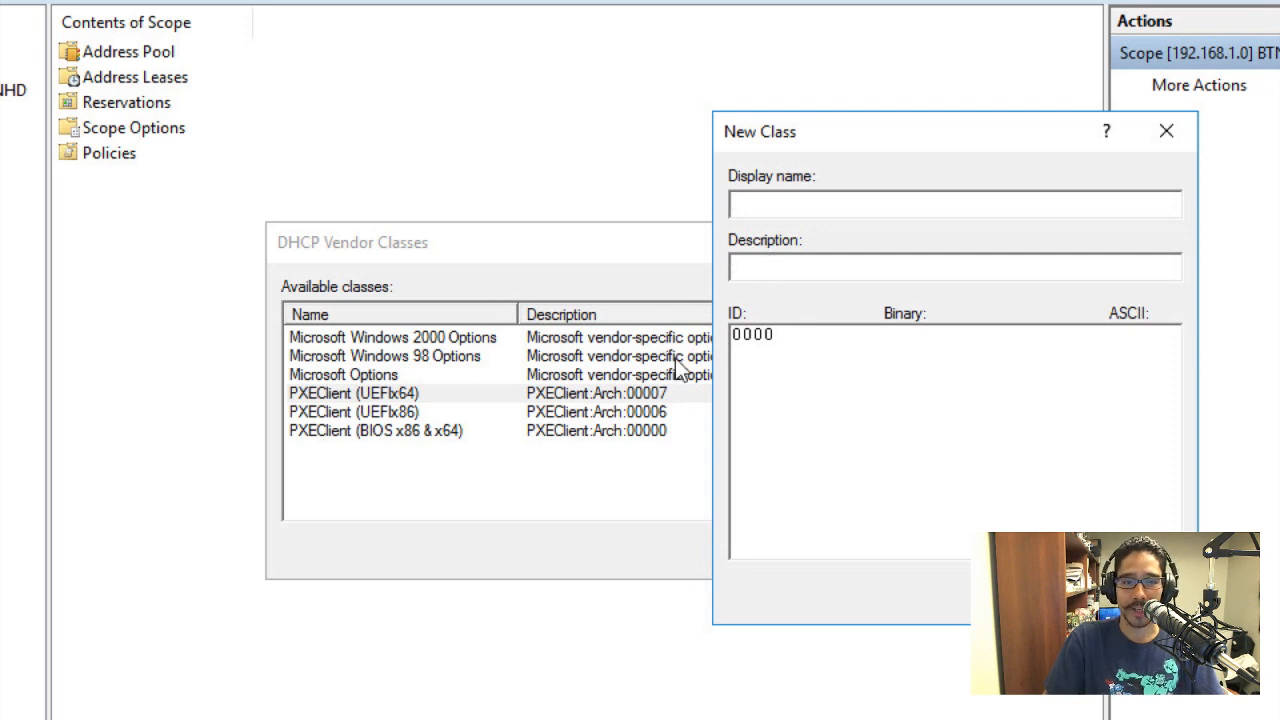
pyautogui.moveTo(800, 128); pyautogui.dragTo(888, 133)
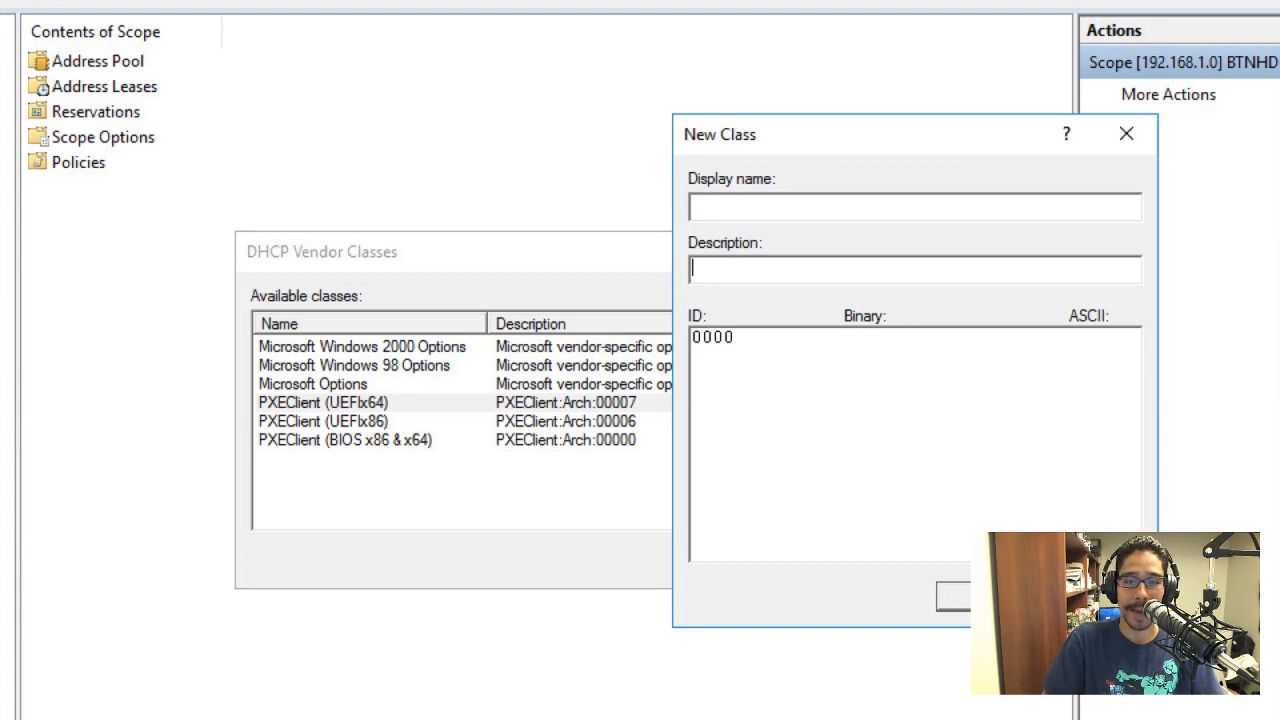
pyautogui.click(1057, 596)
# Open the PXEClient (UEFIx64) vendor class, examine its display name and the architecture code in its description, and close it unchanged
pyautogui.click(538, 404)
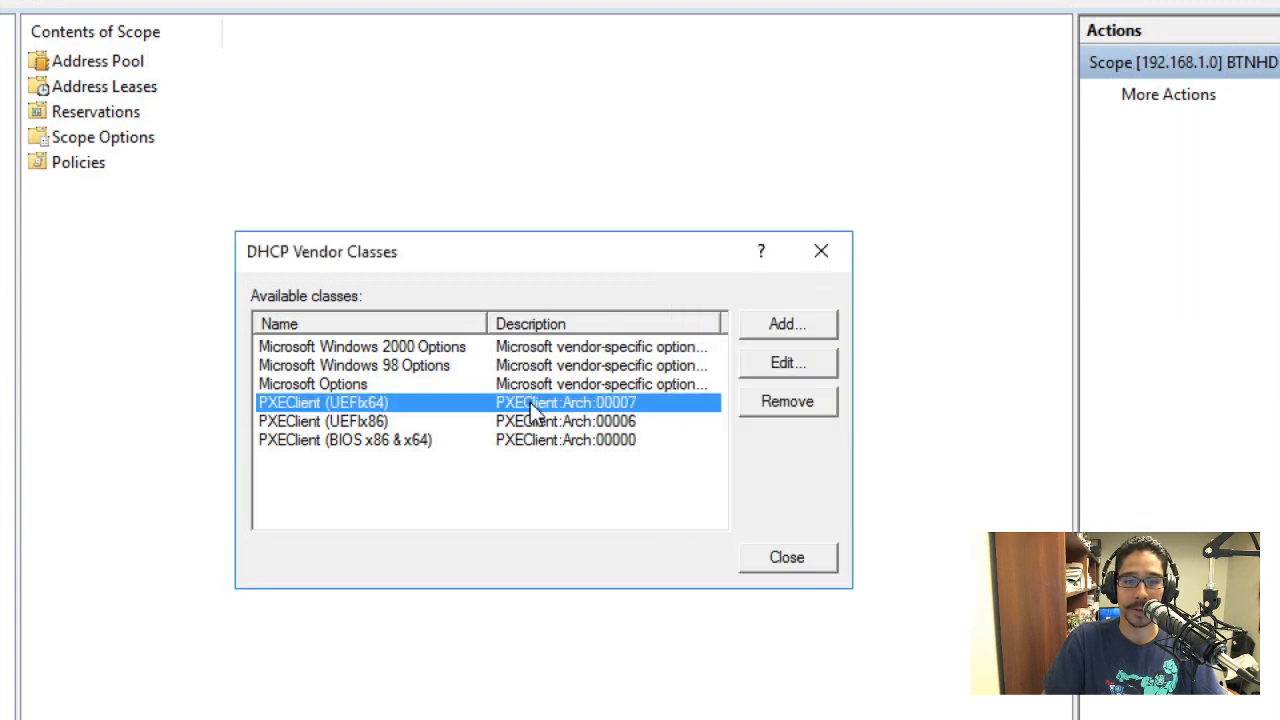
pyautogui.click(771, 370)
pyautogui.moveTo(577, 359); pyautogui.dragTo(932, 80)
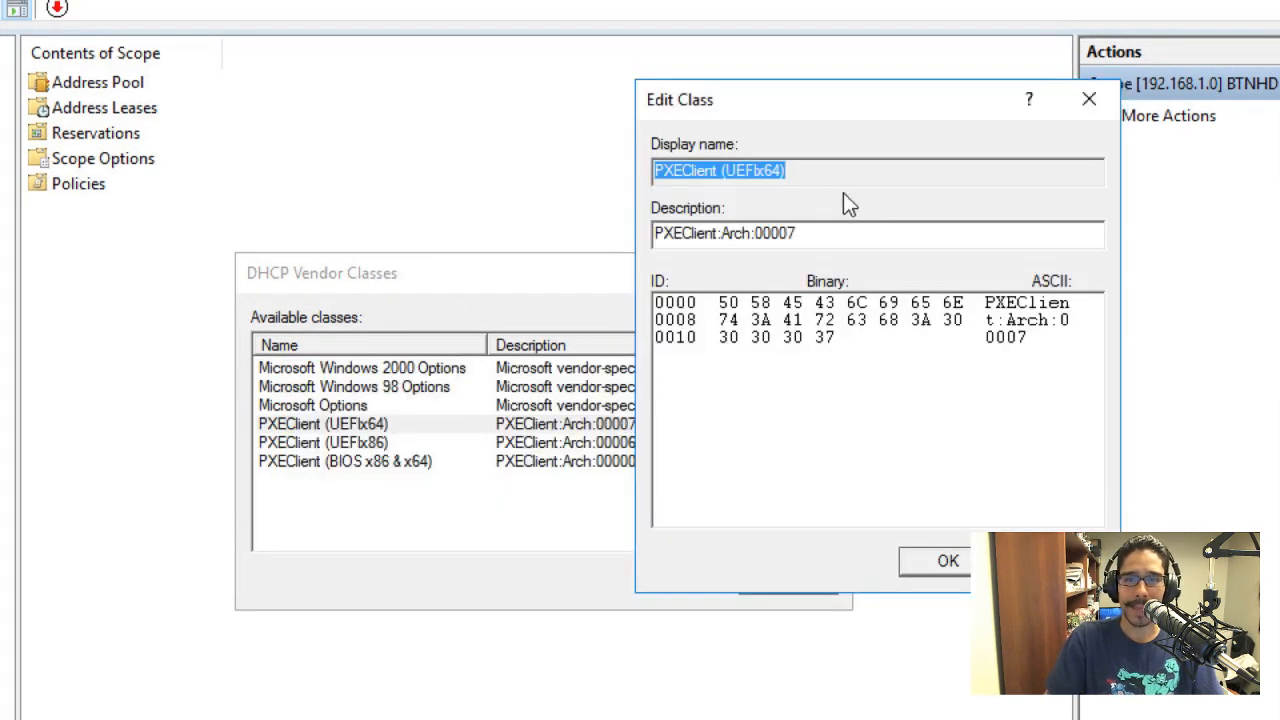
pyautogui.click(812, 170)
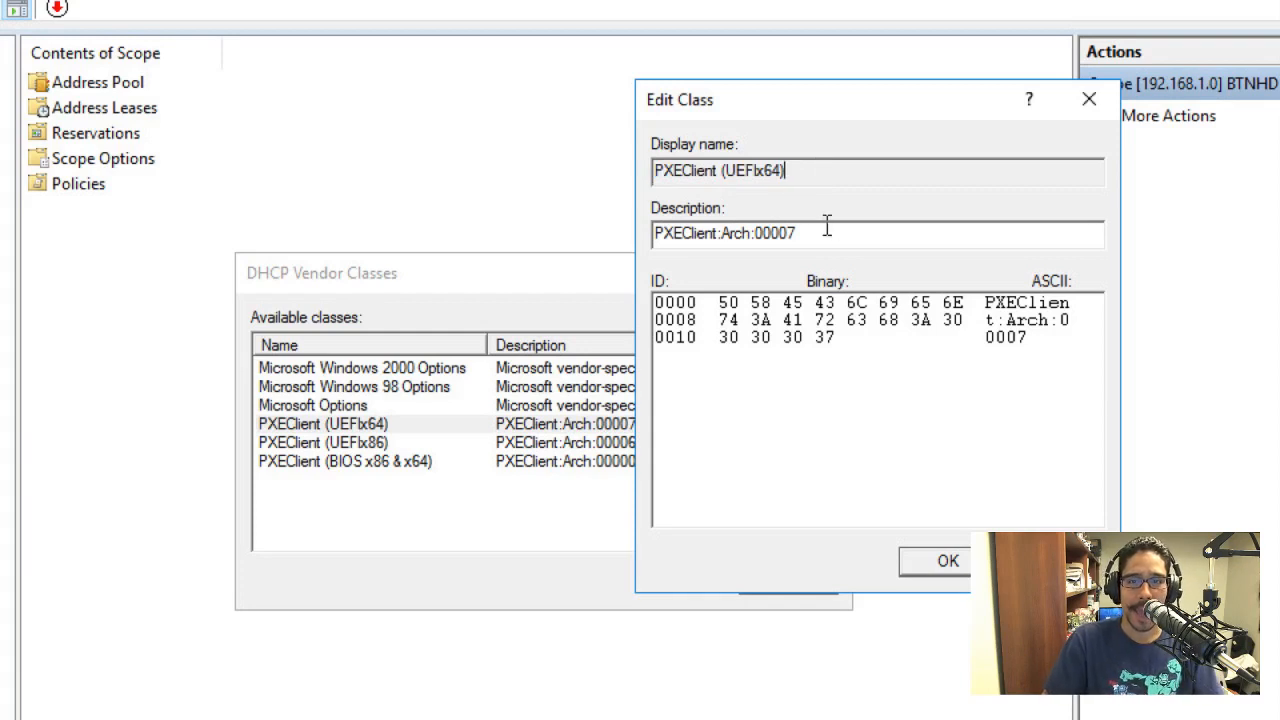
pyautogui.moveTo(818, 232); pyautogui.dragTo(632, 233)
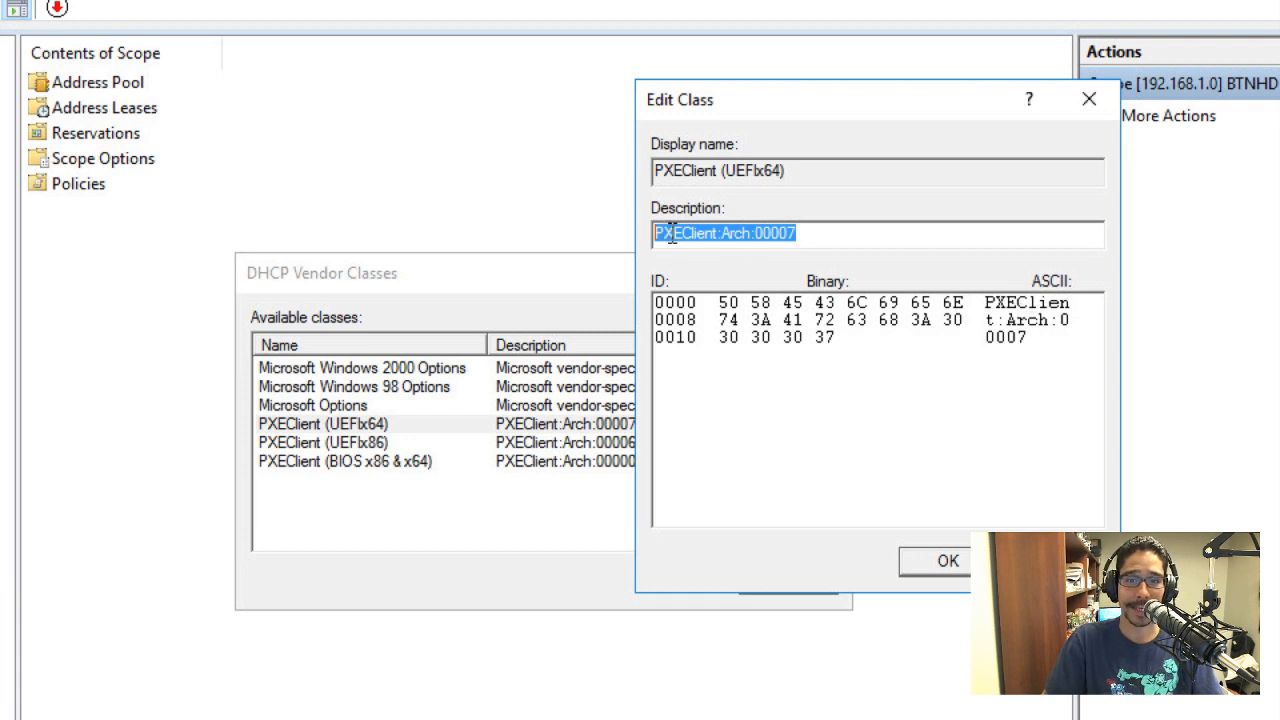
pyautogui.click(773, 232)
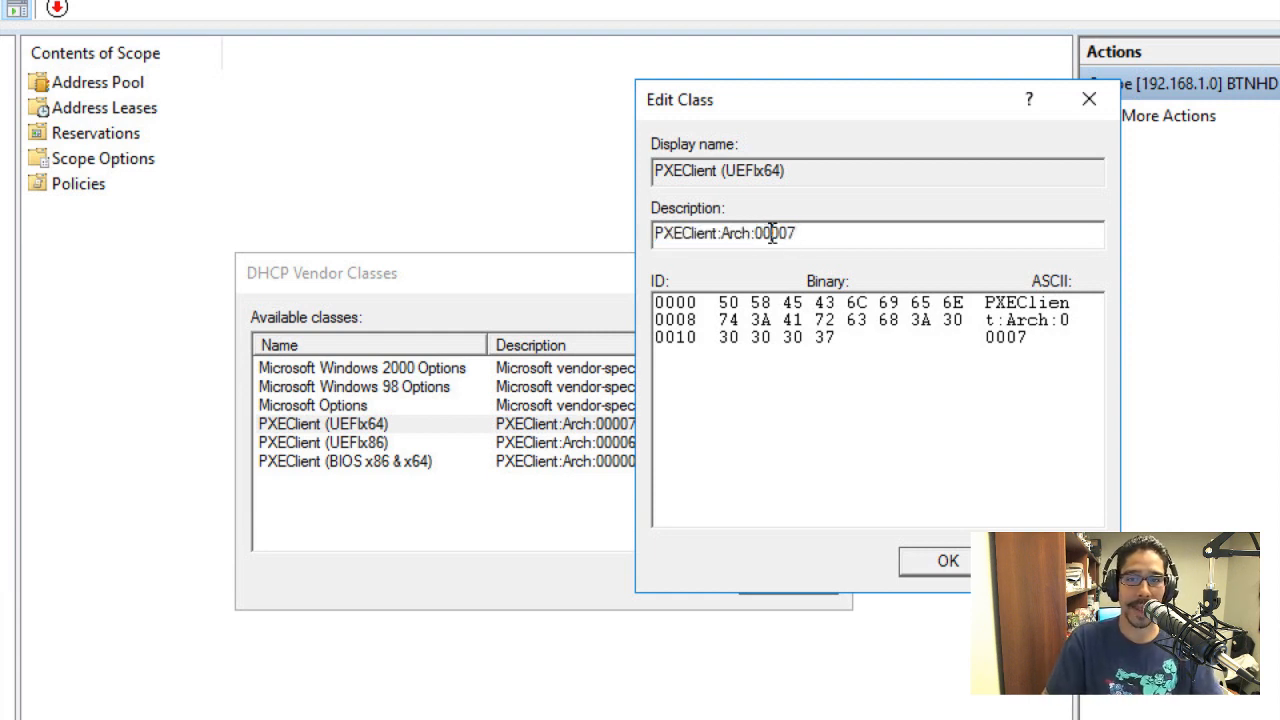
pyautogui.moveTo(808, 233); pyautogui.dragTo(760, 226)
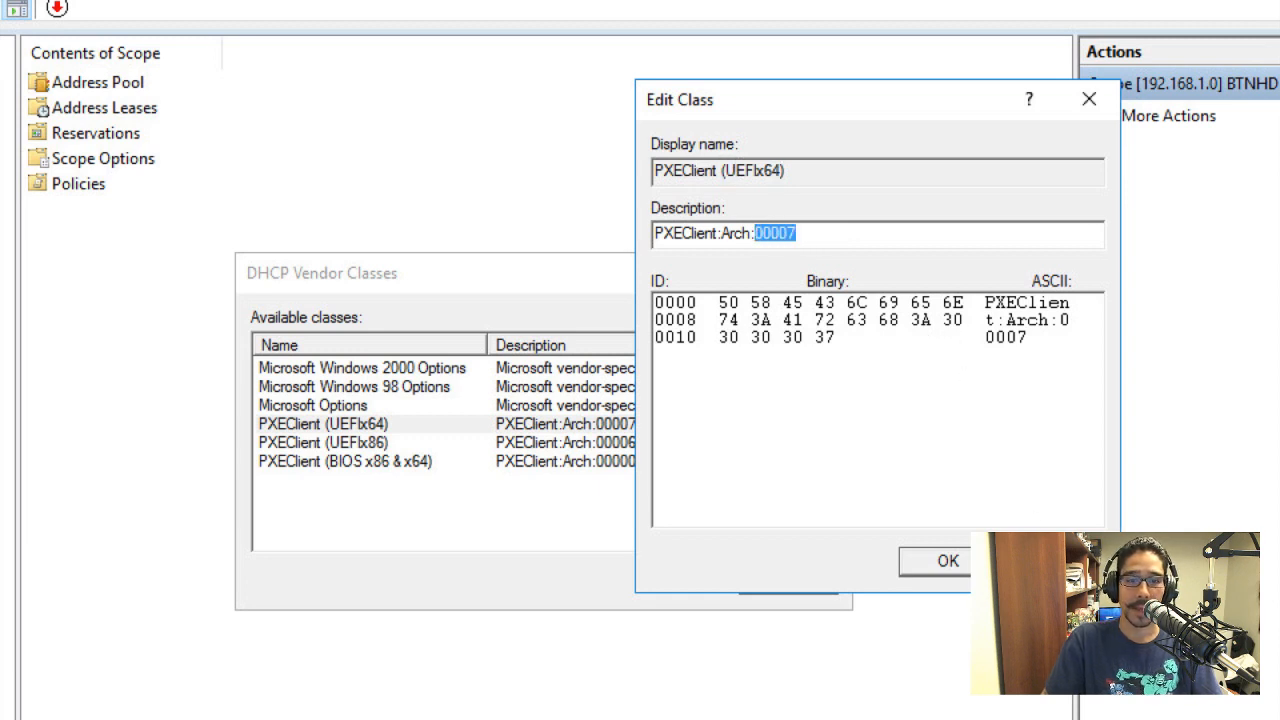
pyautogui.press('Escape')
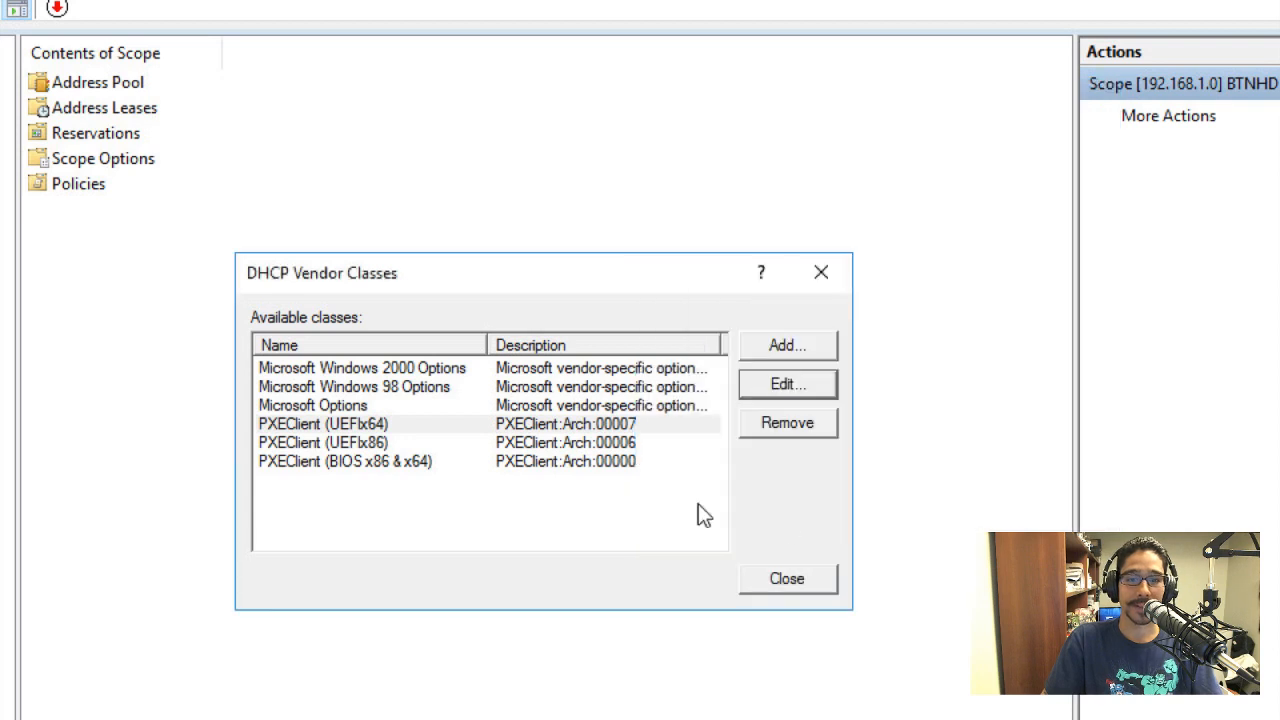
# Open the PXEClient (UEFIx86) vendor class, examine the architecture code in its description, and close it unchanged
pyautogui.click(628, 444)
pyautogui.click(770, 388)
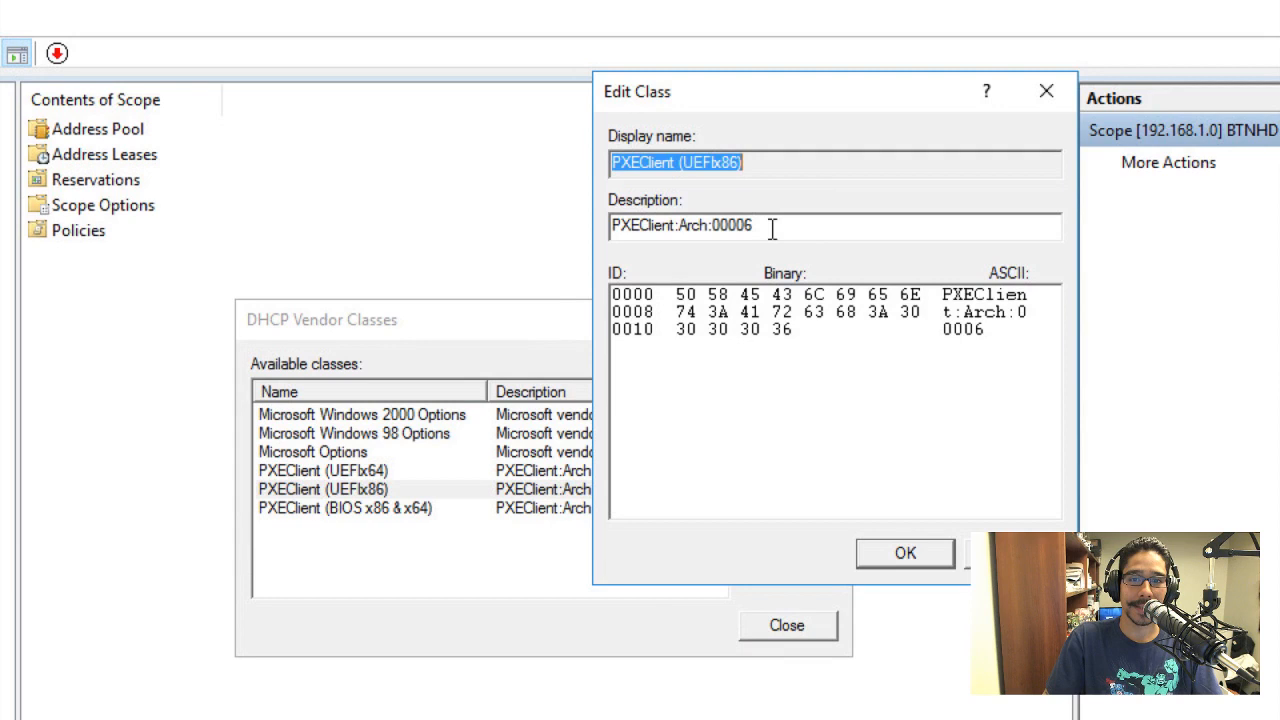
pyautogui.moveTo(770, 226); pyautogui.dragTo(717, 219)
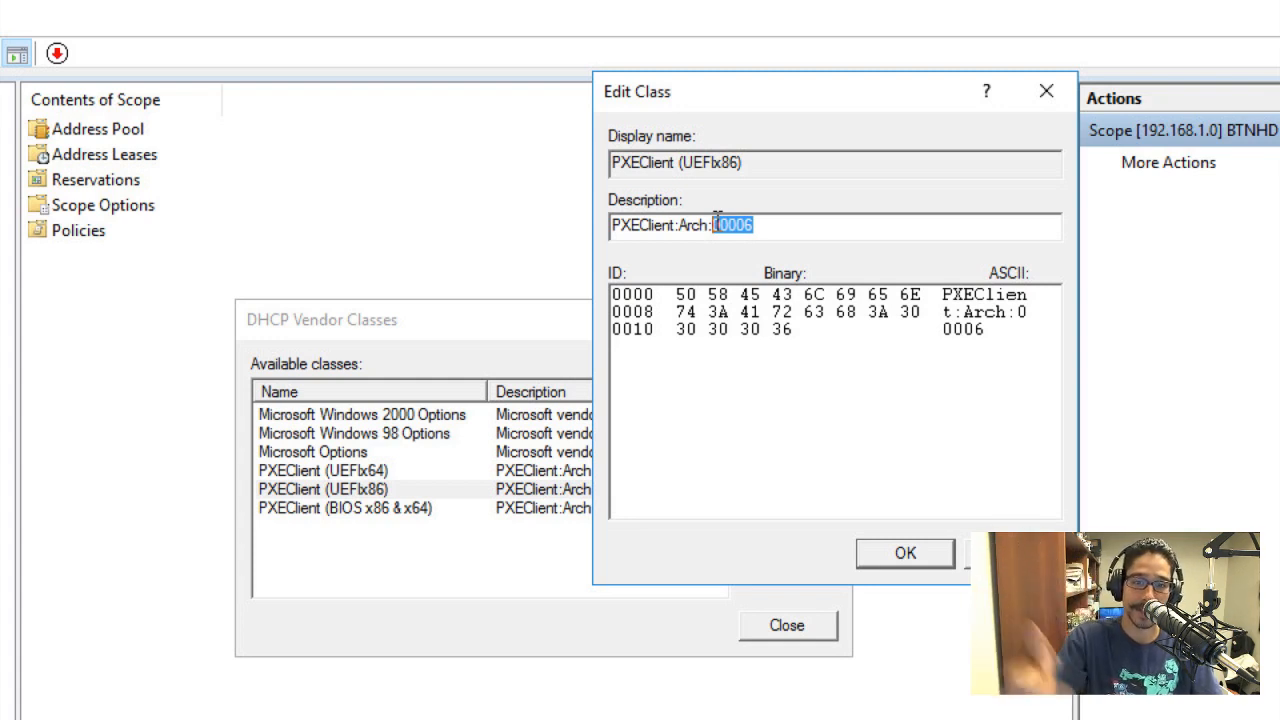
pyautogui.press('Return')
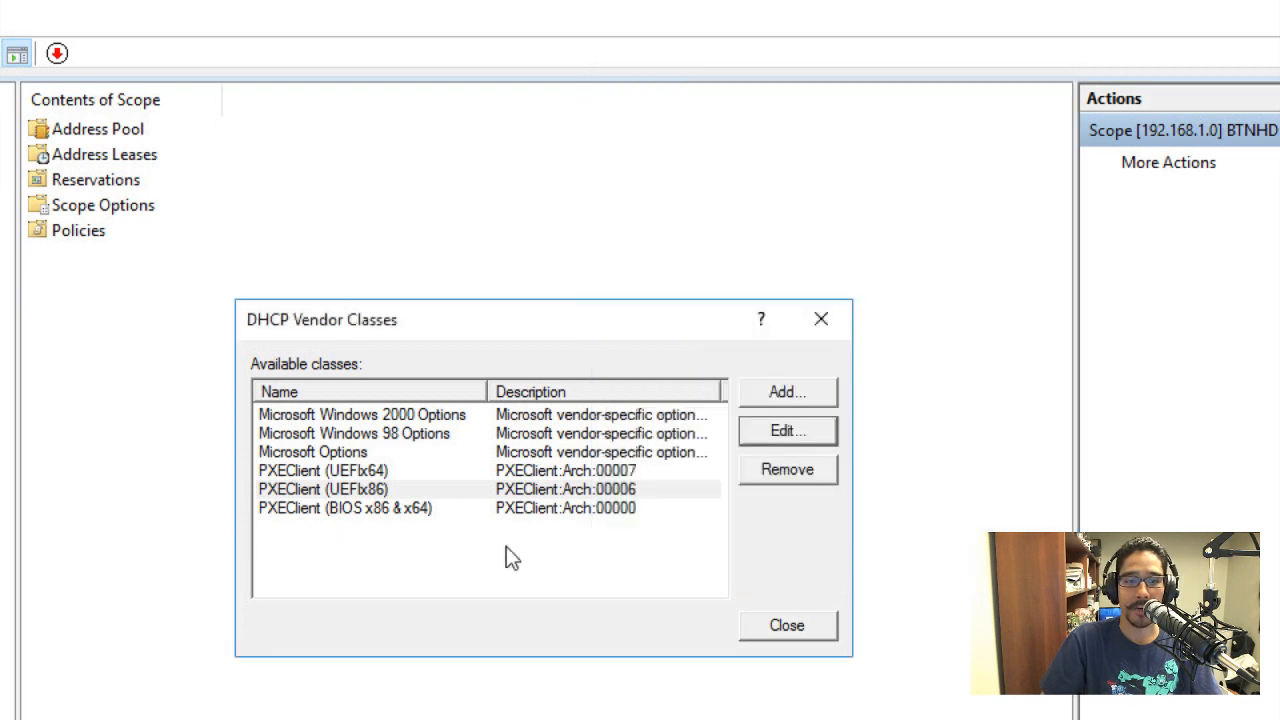
# Examine the architecture code of the PXEClient (BIOS x86 & x64) vendor class, and close both the class and the vendor class list
pyautogui.click(406, 508)
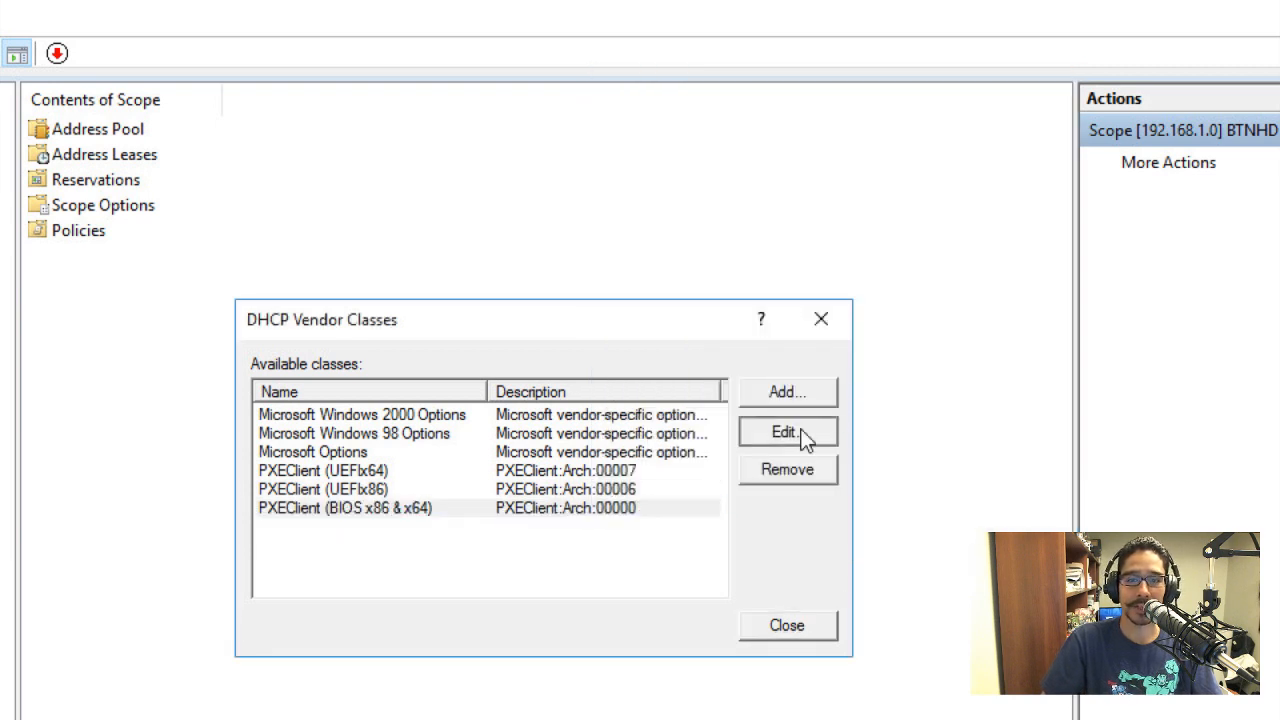
pyautogui.click(800, 432)
pyautogui.moveTo(798, 178); pyautogui.dragTo(887, 101)
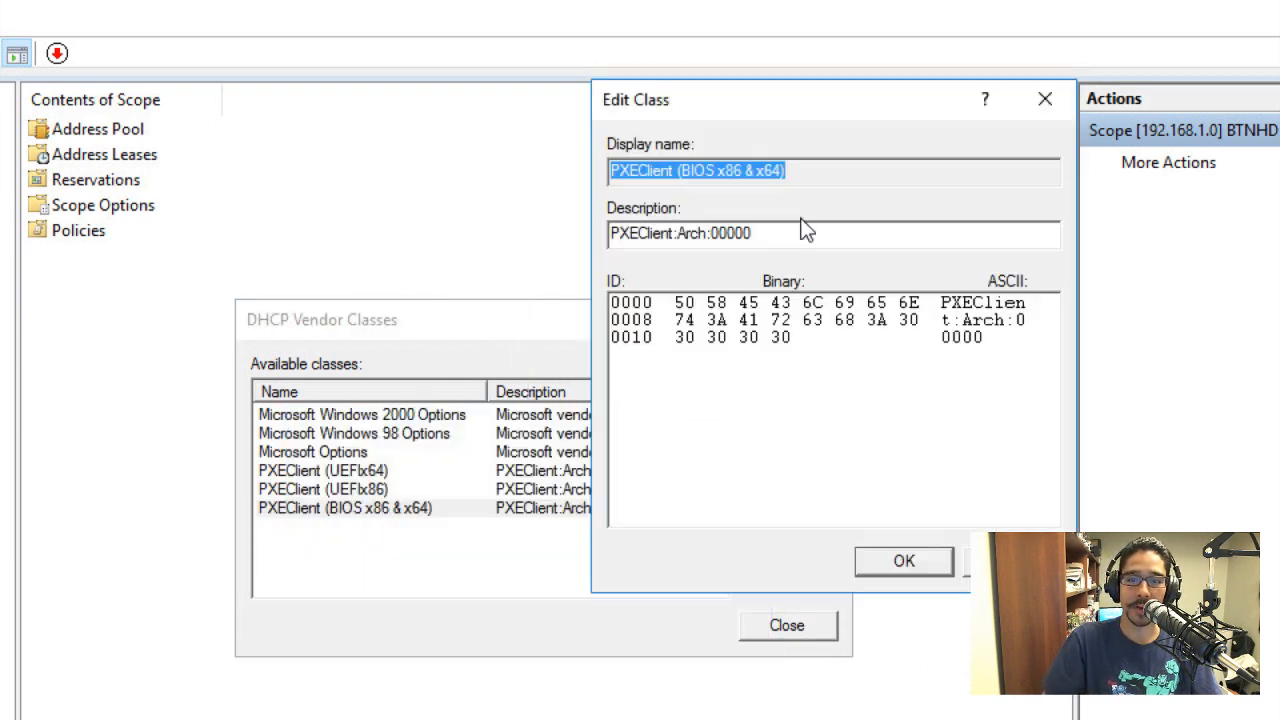
pyautogui.moveTo(757, 235); pyautogui.dragTo(711, 233)
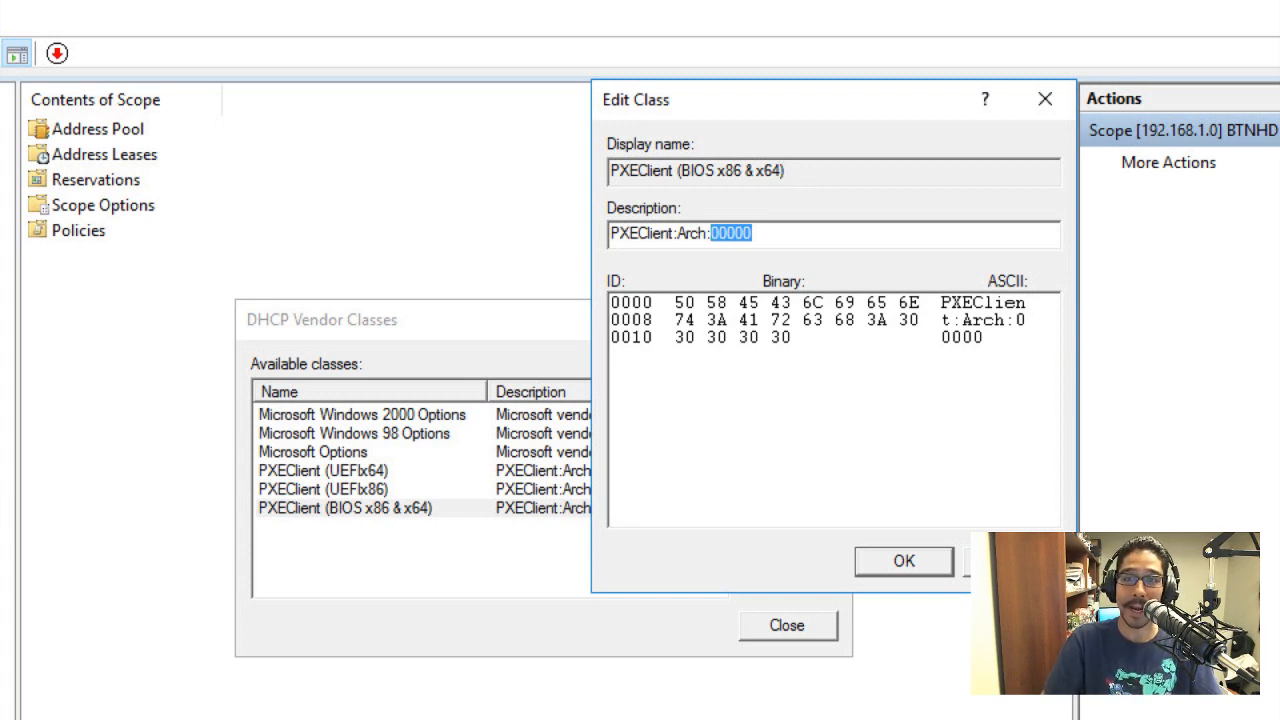
pyautogui.press('Return')
pyautogui.moveTo(555, 331); pyautogui.dragTo(613, 237)
pyautogui.click(845, 538)
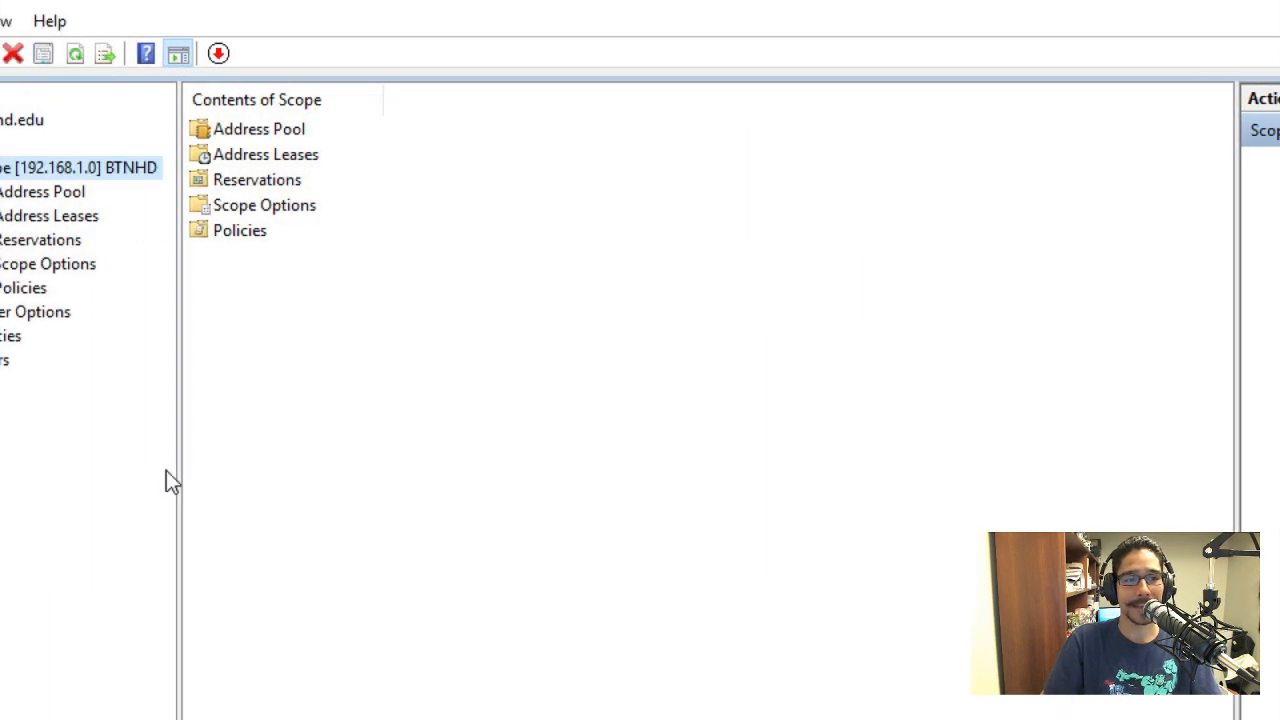
# Start a new policy under the BTNHD scope's Policies, with the name "jdflajdlk" and the description "jfdljaldjf"
pyautogui.click(207, 287)
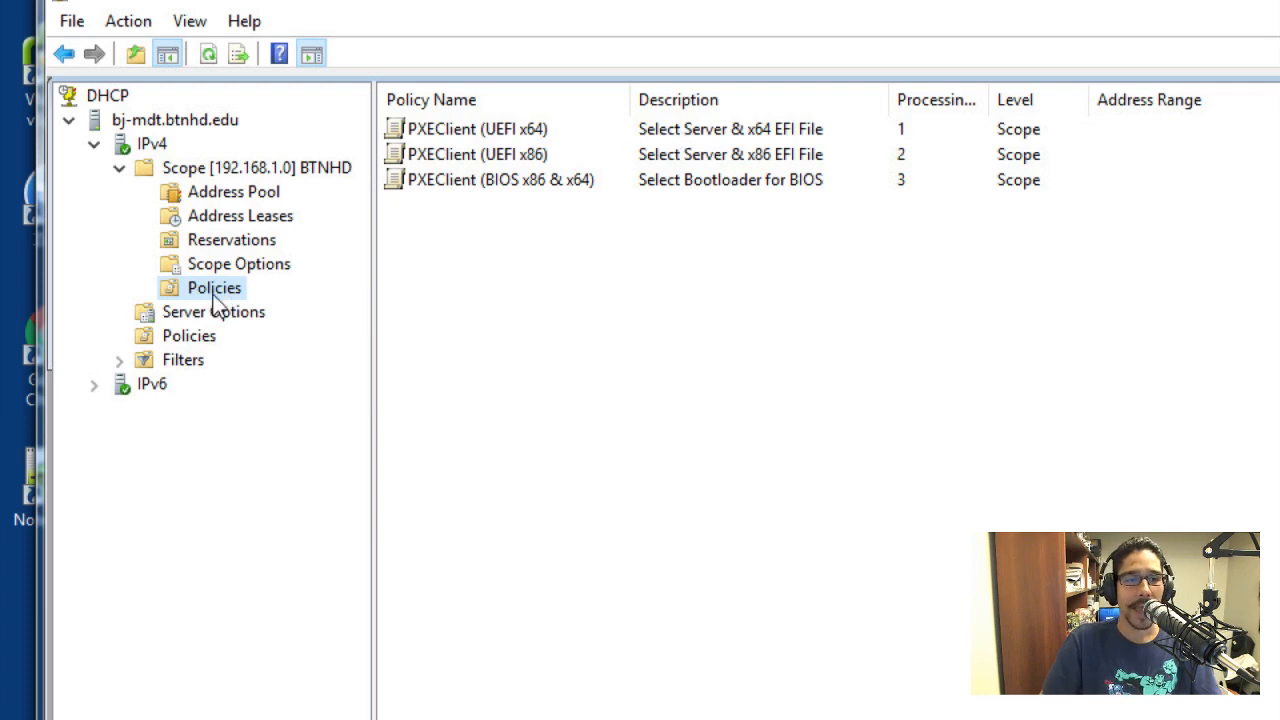
pyautogui.rightClick(215, 294)
pyautogui.click(276, 310)
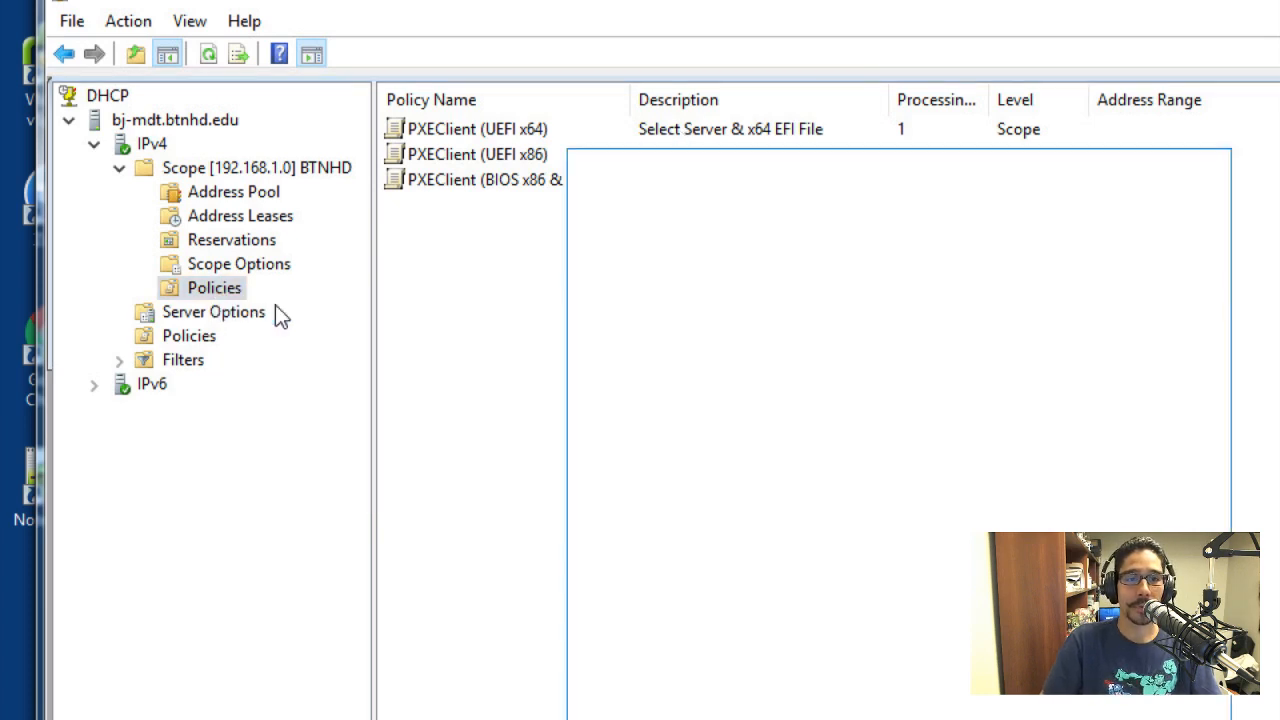
pyautogui.moveTo(849, 165); pyautogui.dragTo(641, 122)
pyautogui.click(746, 497)
pyautogui.write('jdflajdlk')
pyautogui.press('Tab')
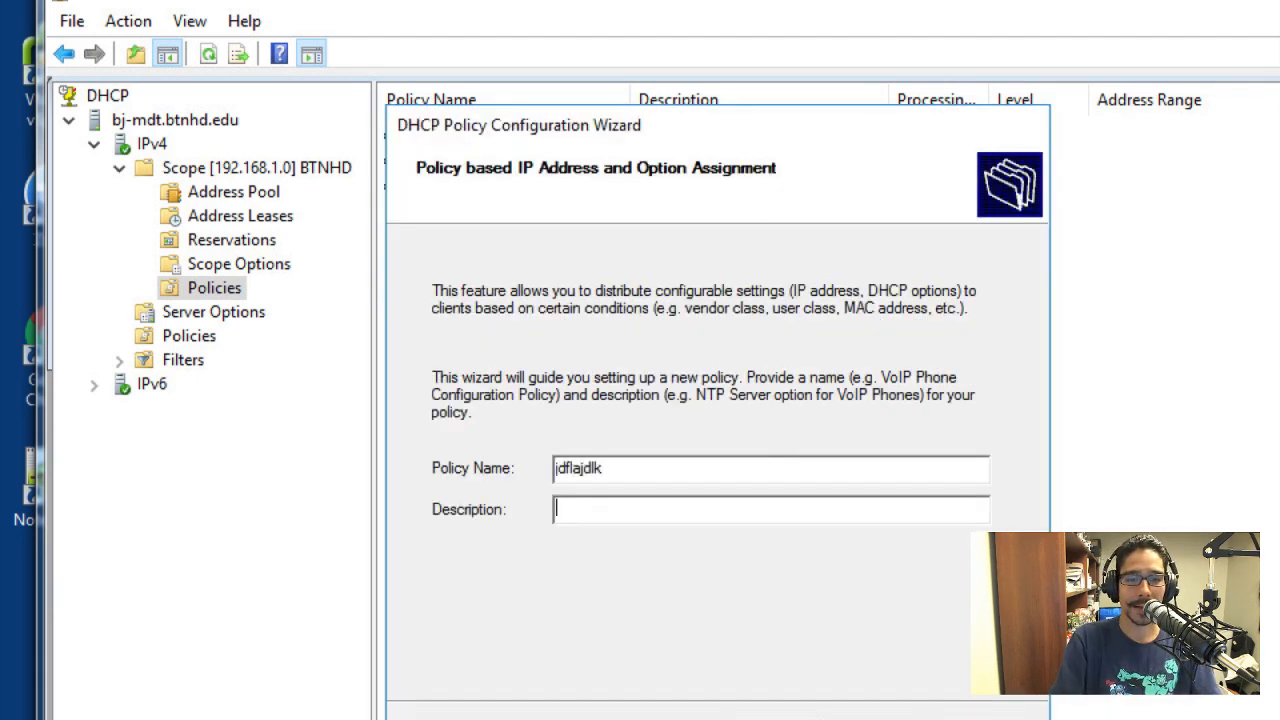
pyautogui.write('jfdljaldjf')
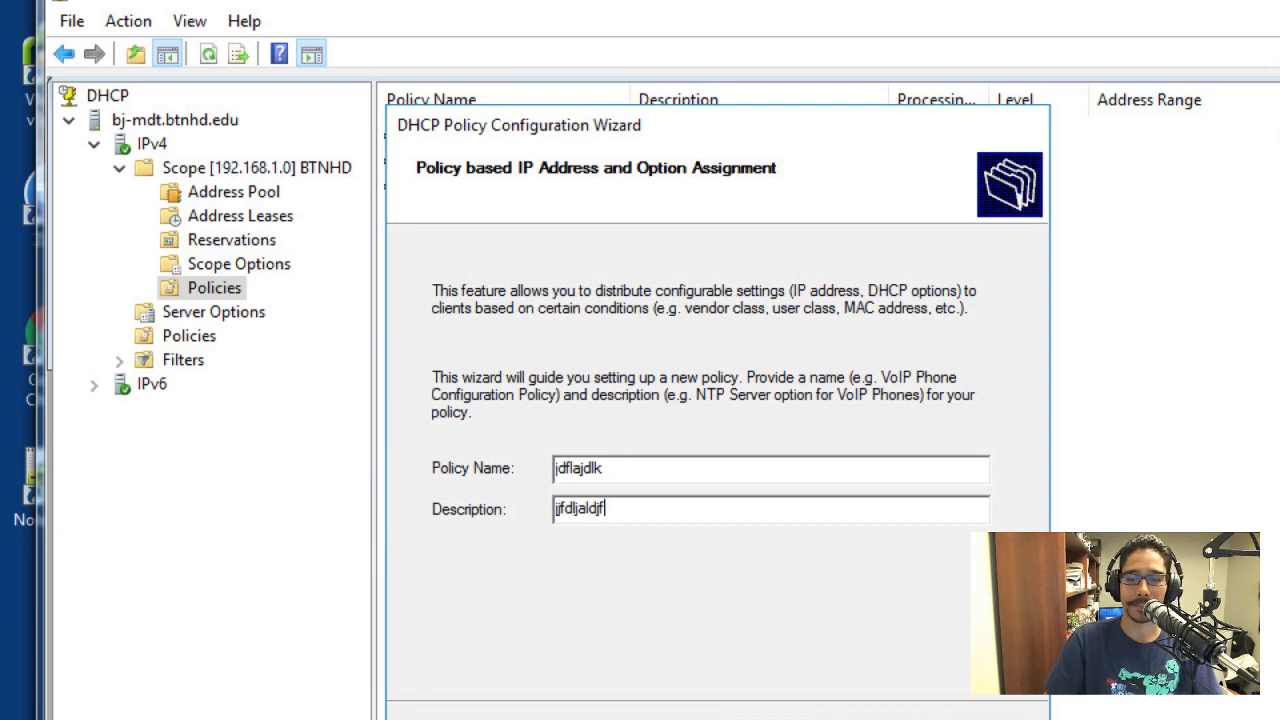
# Try a Vendor Class condition equal to PXEClient (UEFIx64) with an appended wildcard, and cancel both the condition and the new policy
pyautogui.click(863, 563)
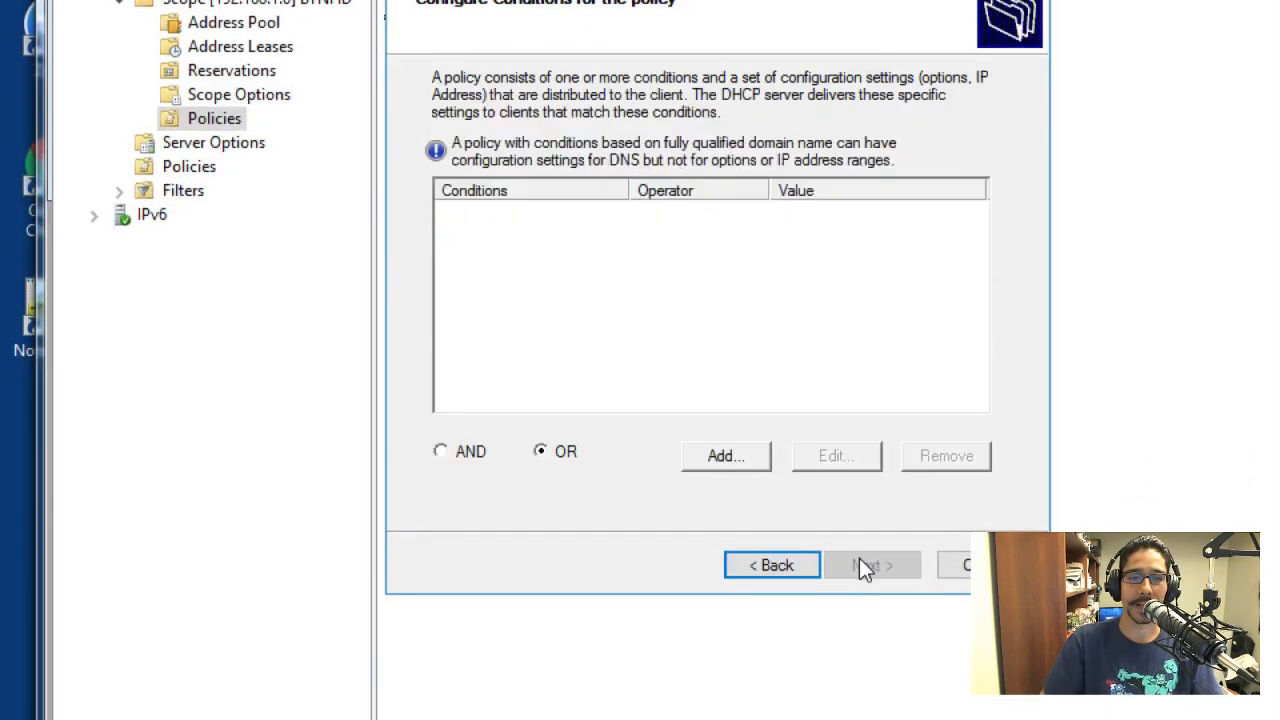
pyautogui.click(743, 455)
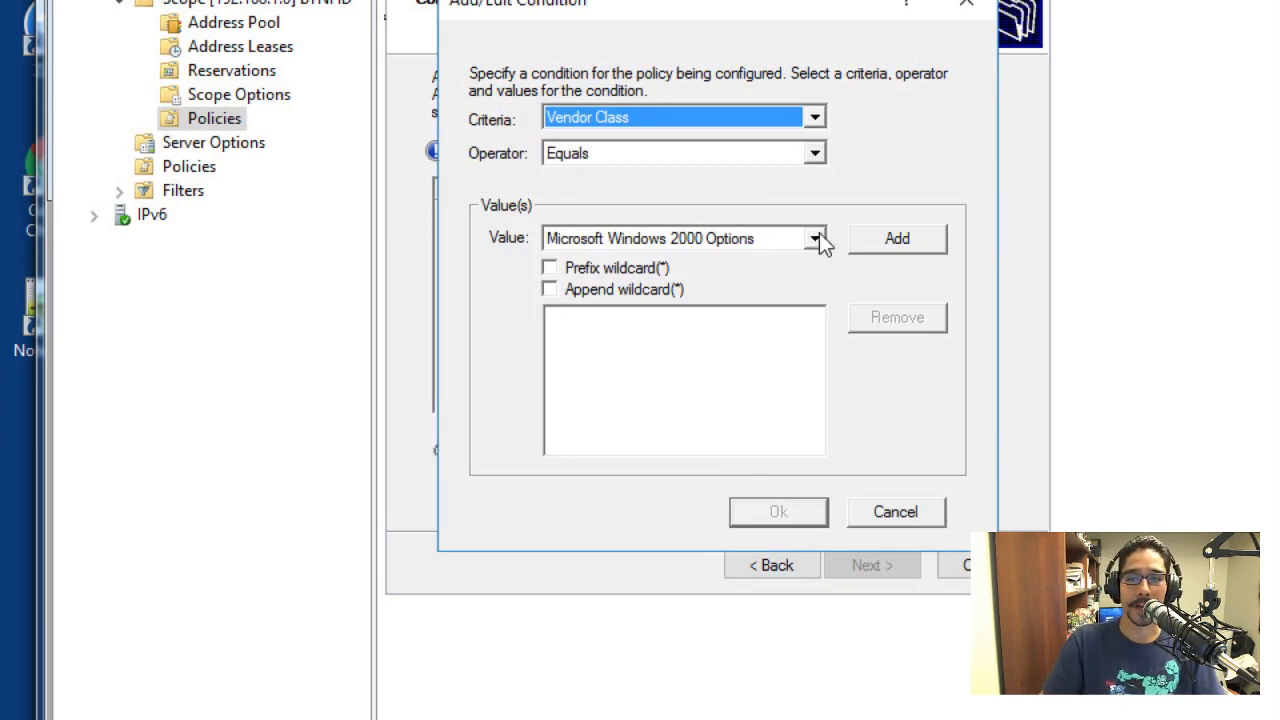
pyautogui.click(816, 238)
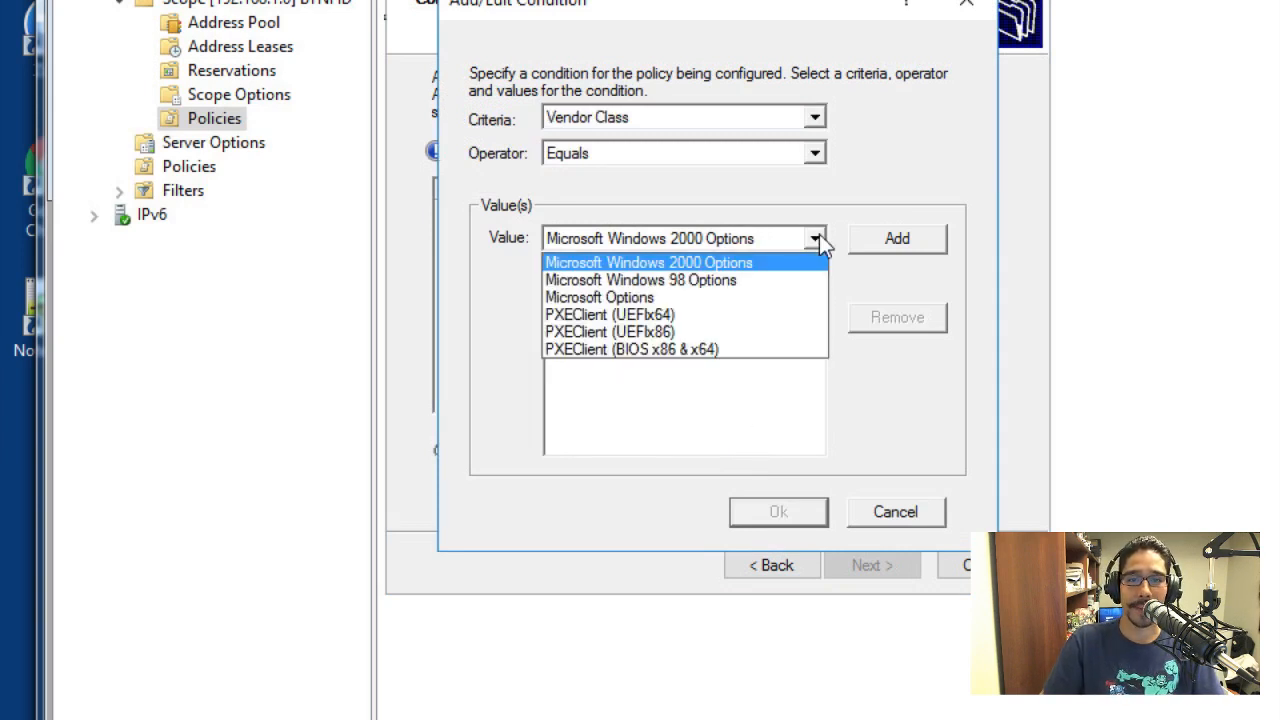
pyautogui.click(674, 316)
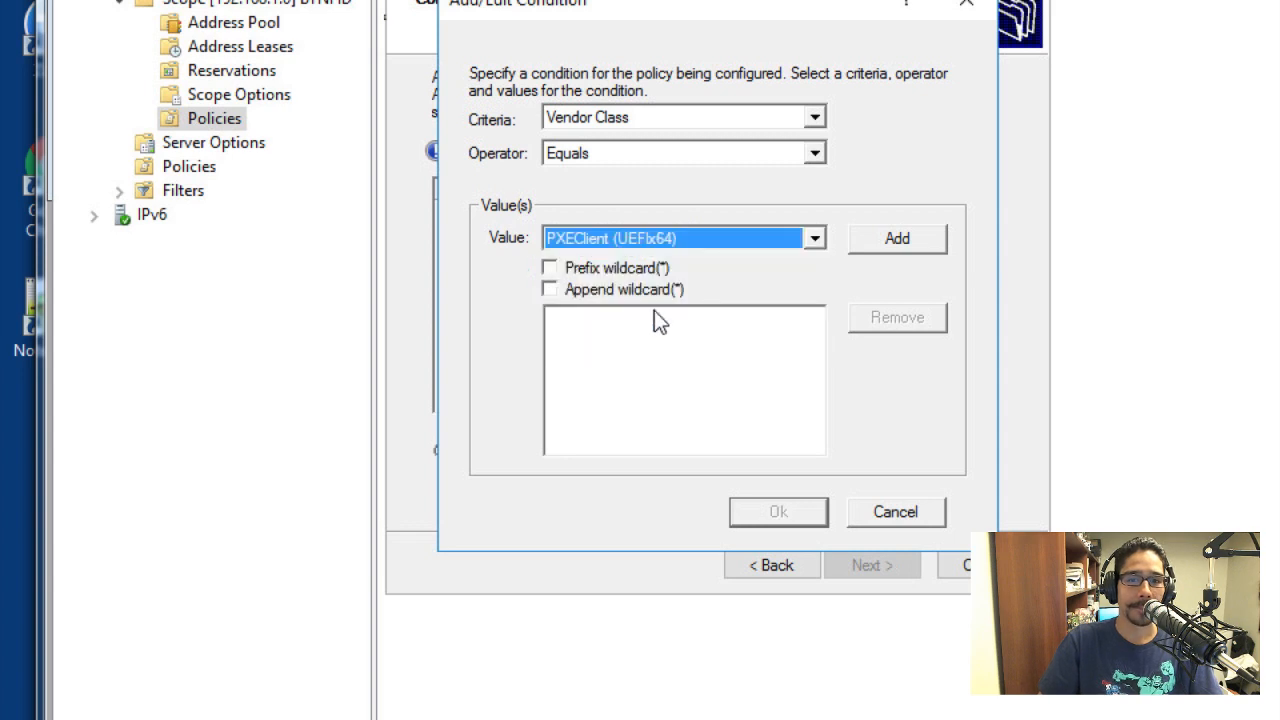
pyautogui.click(595, 296)
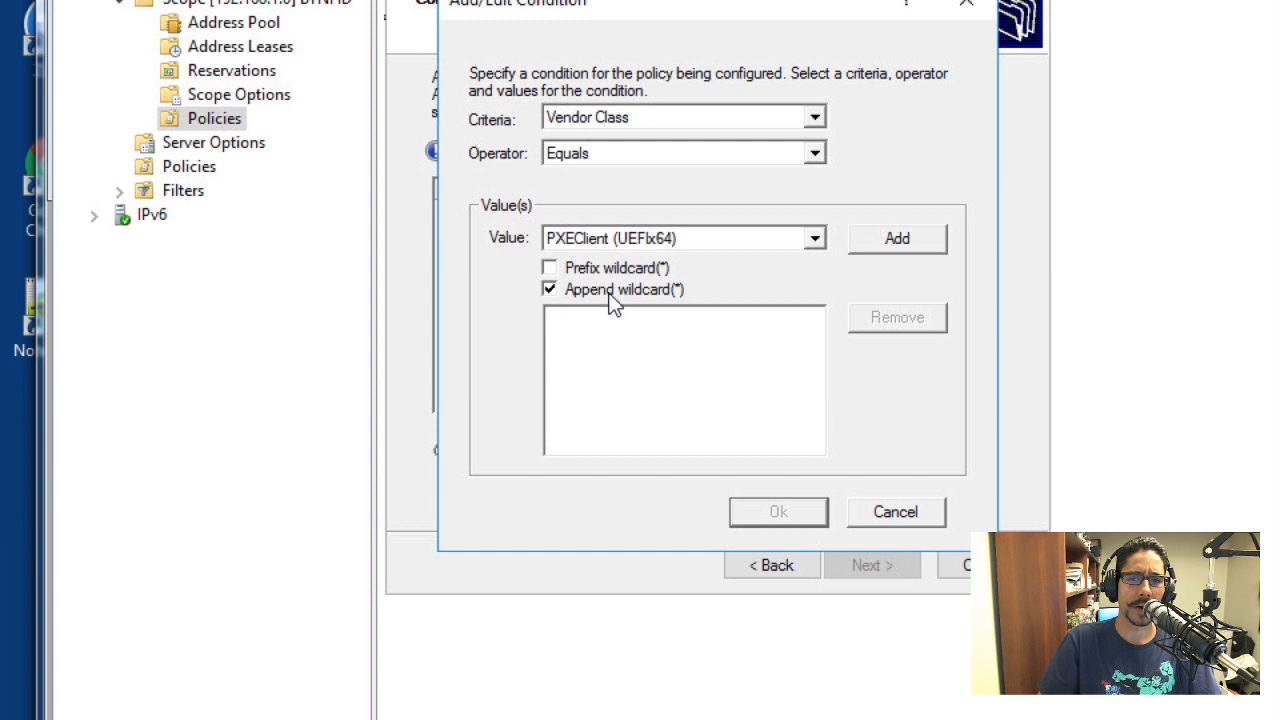
pyautogui.click(895, 518)
pyautogui.click(950, 562)
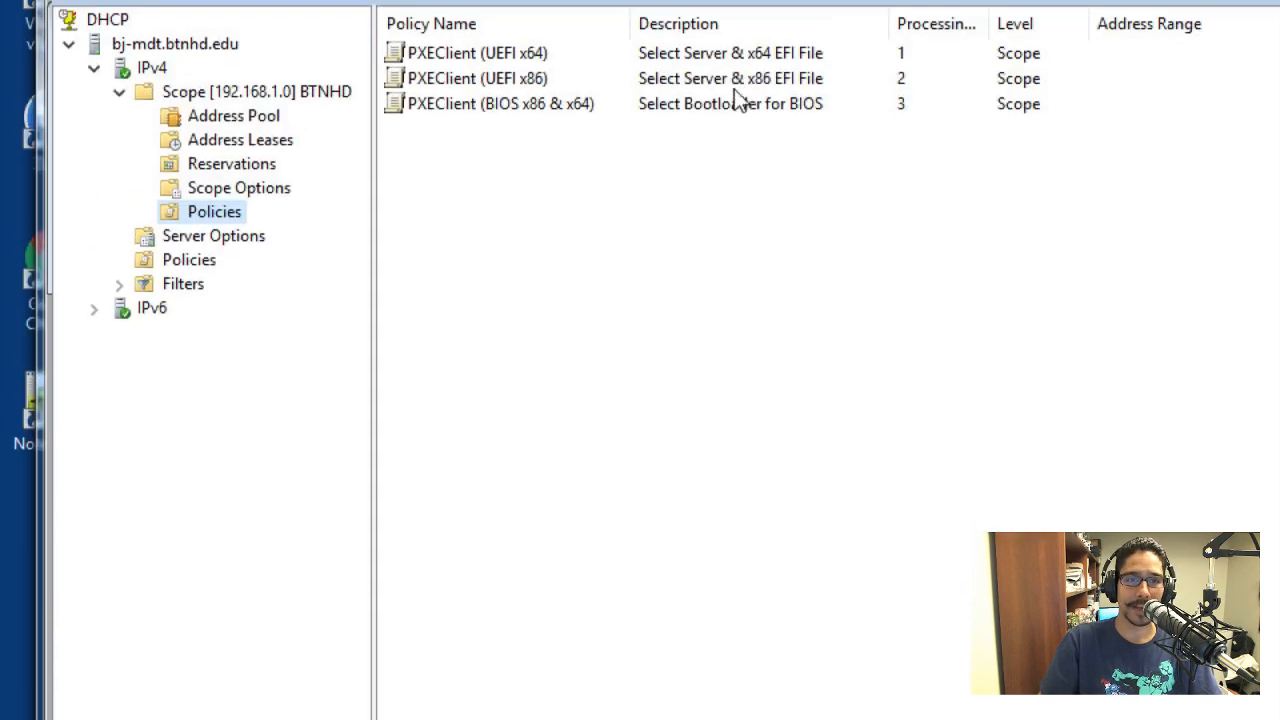
# Open the properties of the PXEClient (UEFI x64) policy and examine its policy name and description
pyautogui.rightClick(493, 80)
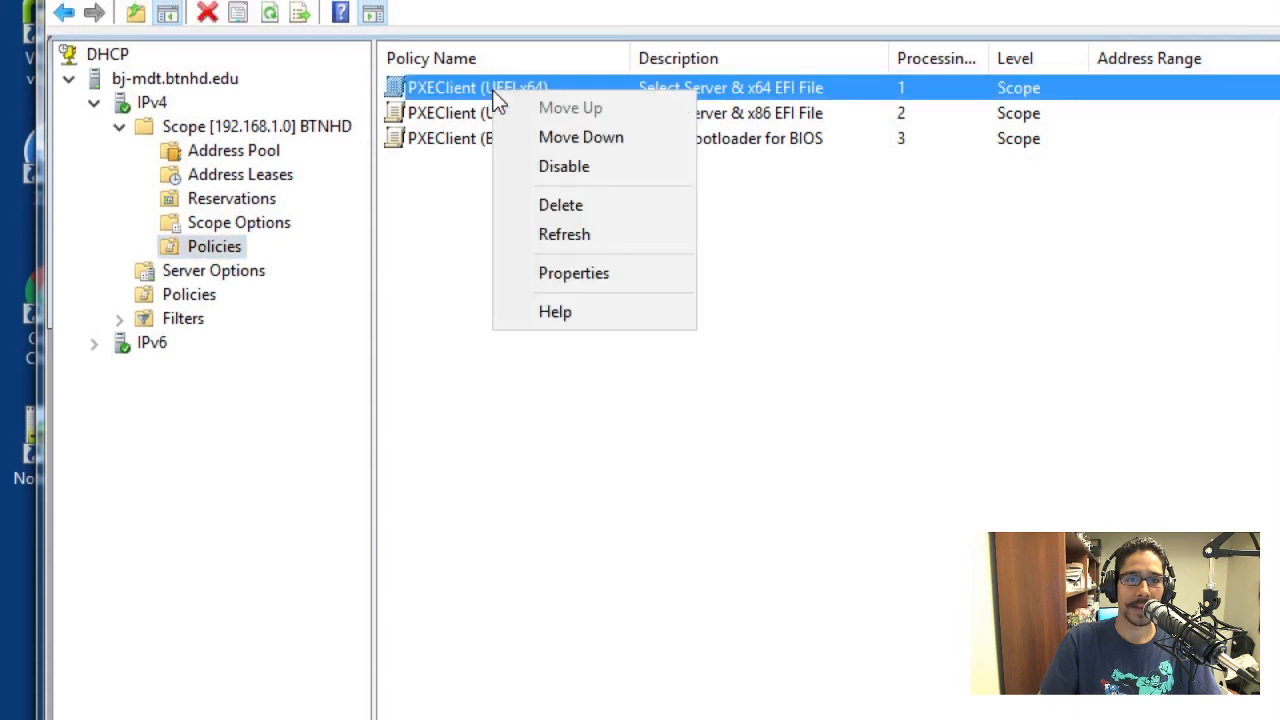
pyautogui.click(575, 273)
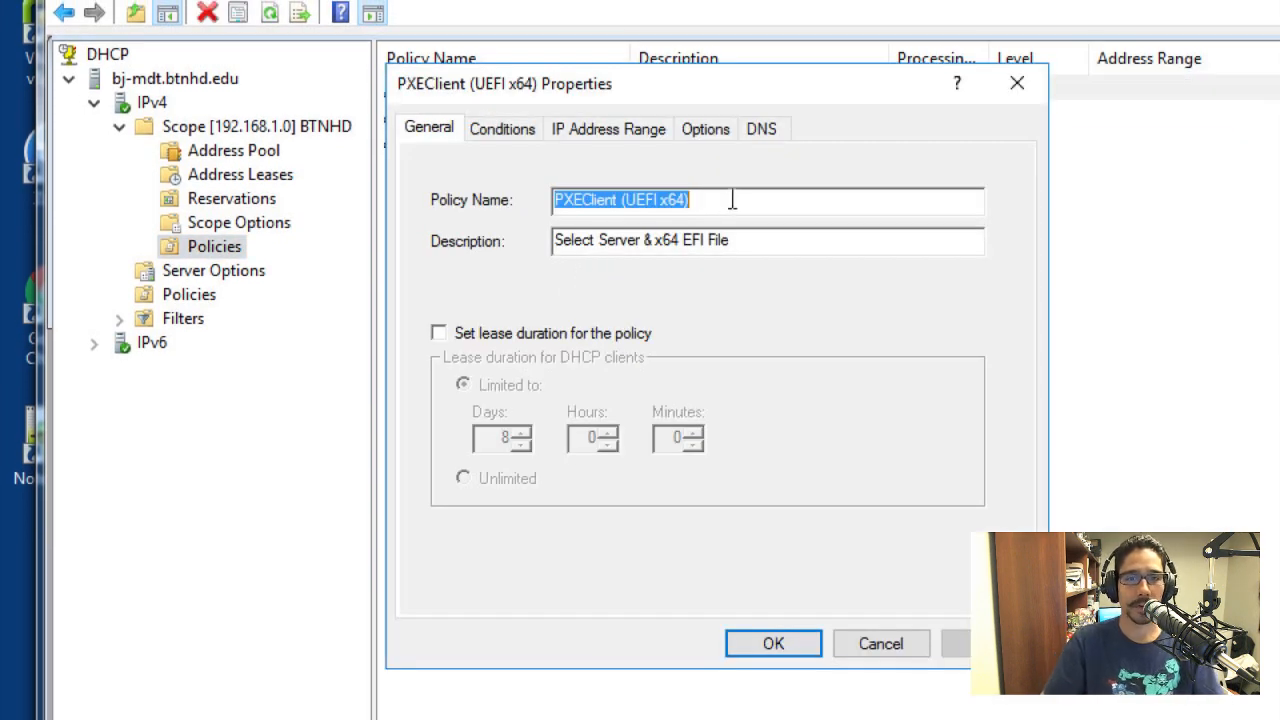
pyautogui.click(690, 197)
pyautogui.moveTo(690, 197); pyautogui.dragTo(491, 194)
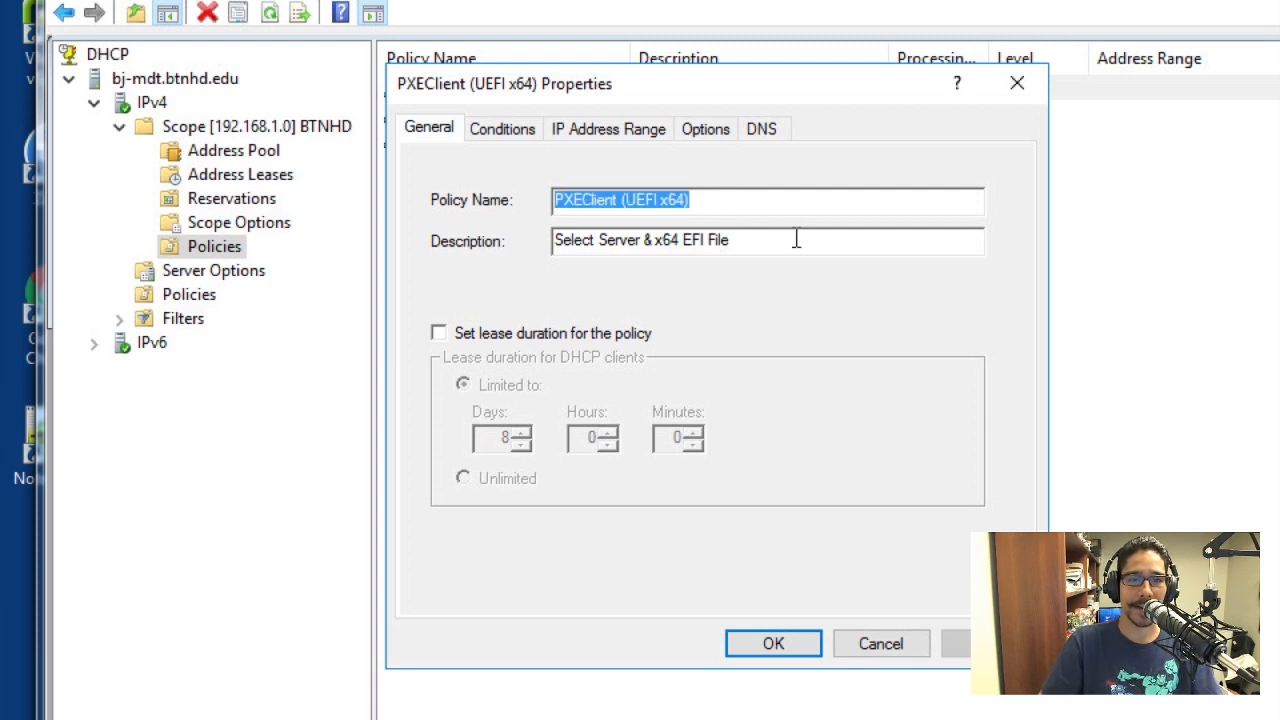
pyautogui.moveTo(794, 240); pyautogui.dragTo(537, 237)
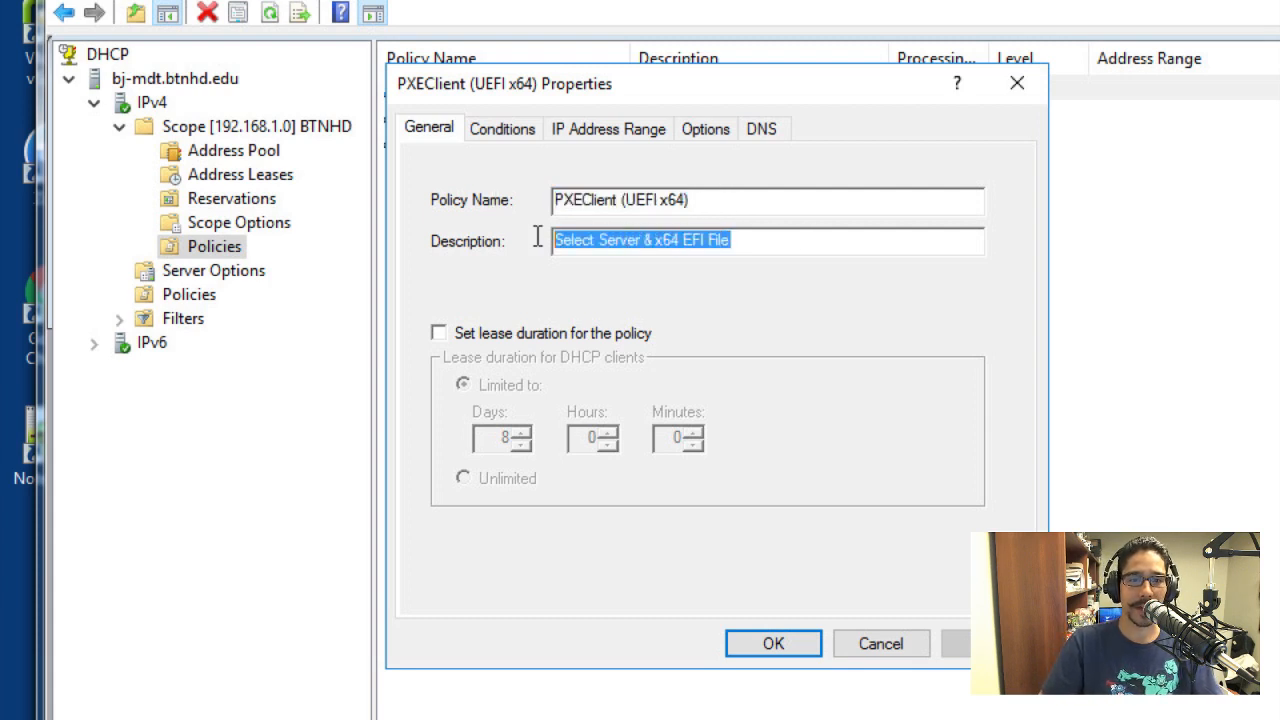
# Examine the PXEClient (UEFI x64) policy's vendor class condition, IP address range and DHCP options, and close its properties unchanged
pyautogui.click(488, 128)
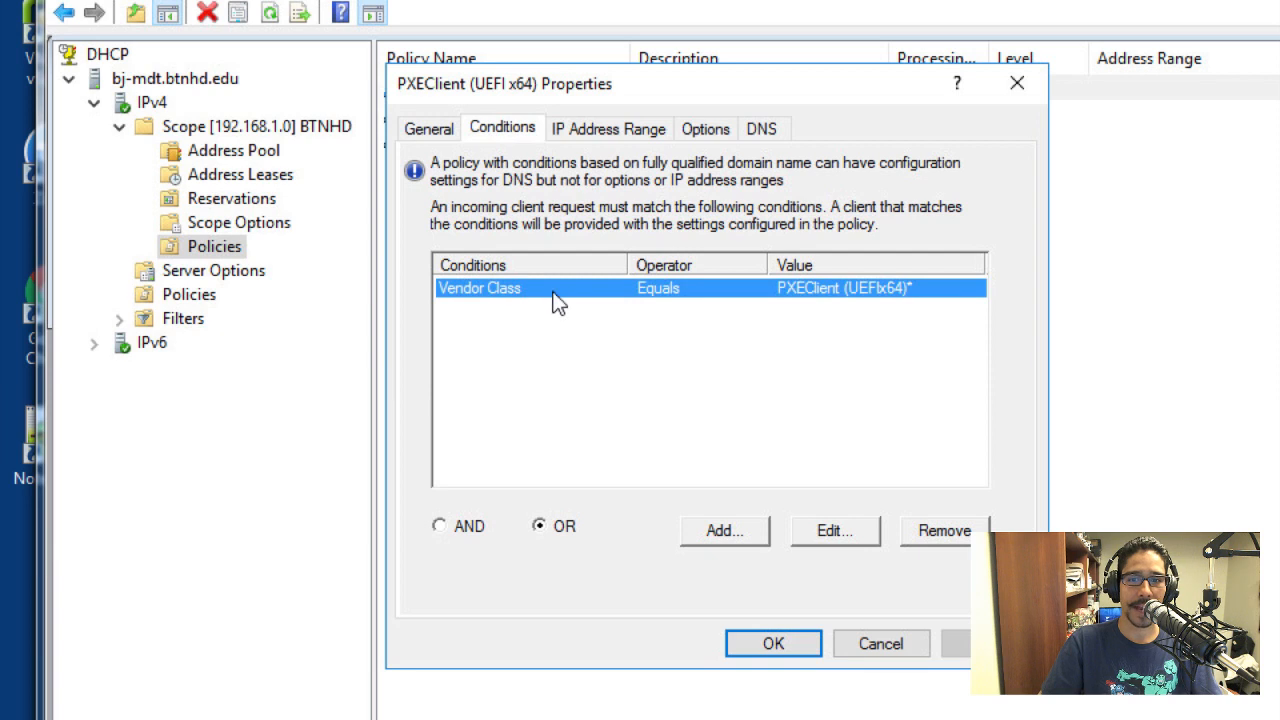
pyautogui.click(813, 534)
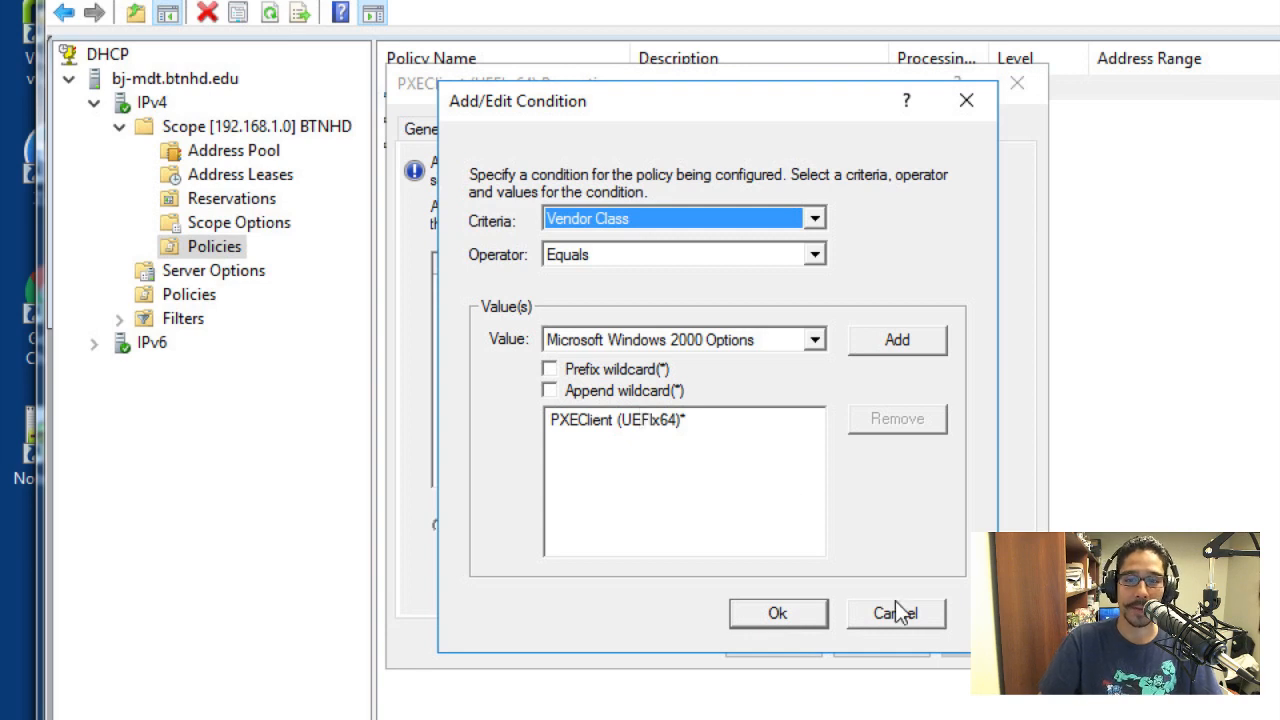
pyautogui.click(778, 613)
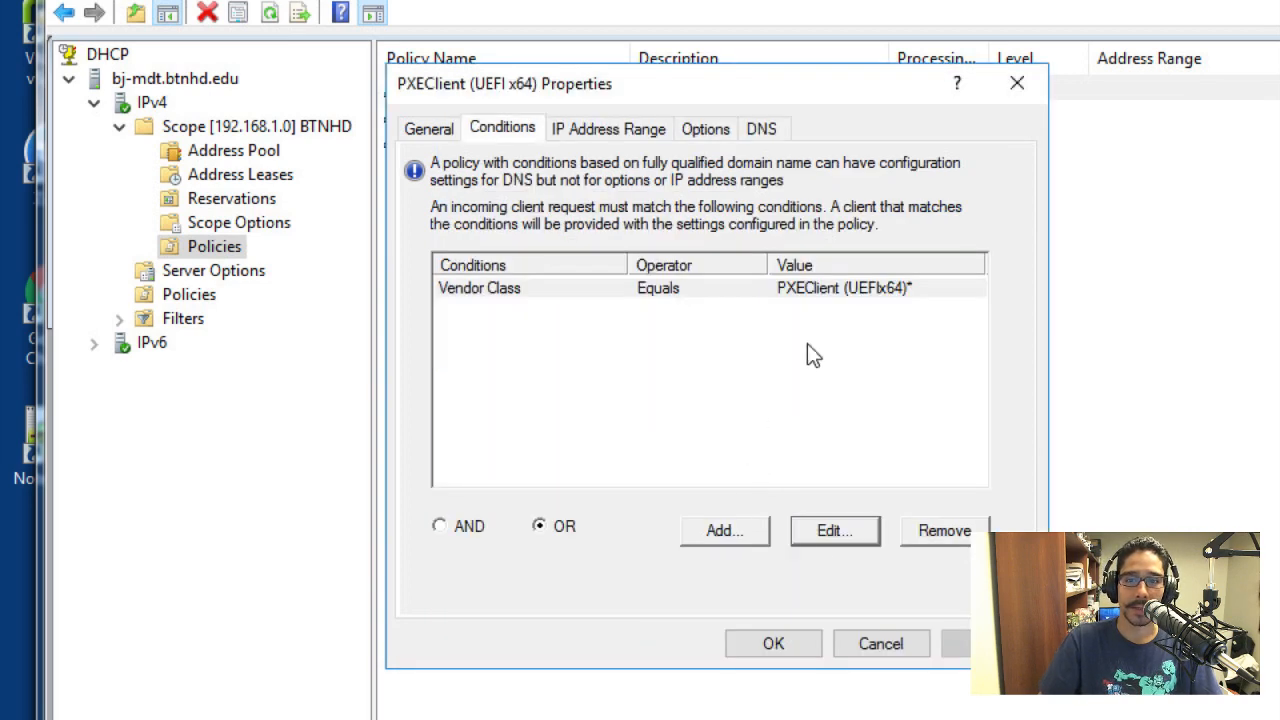
pyautogui.click(600, 133)
pyautogui.click(700, 133)
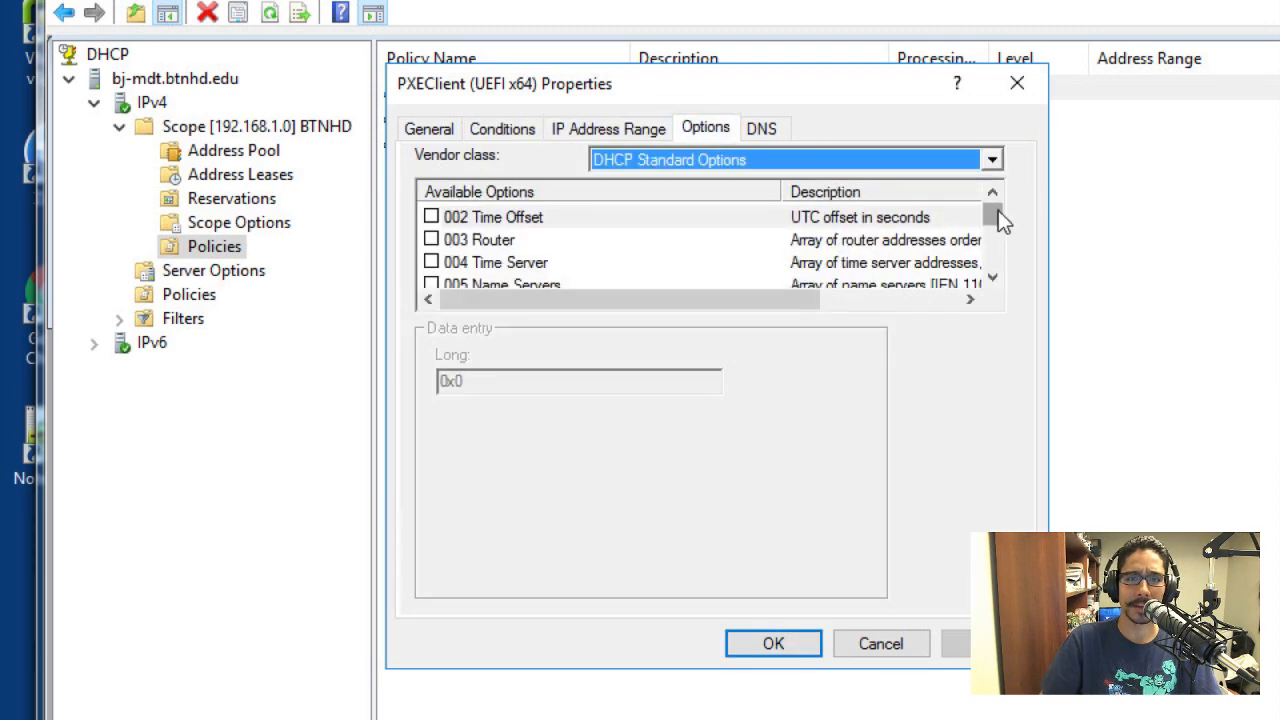
pyautogui.moveTo(998, 210); pyautogui.dragTo(995, 240)
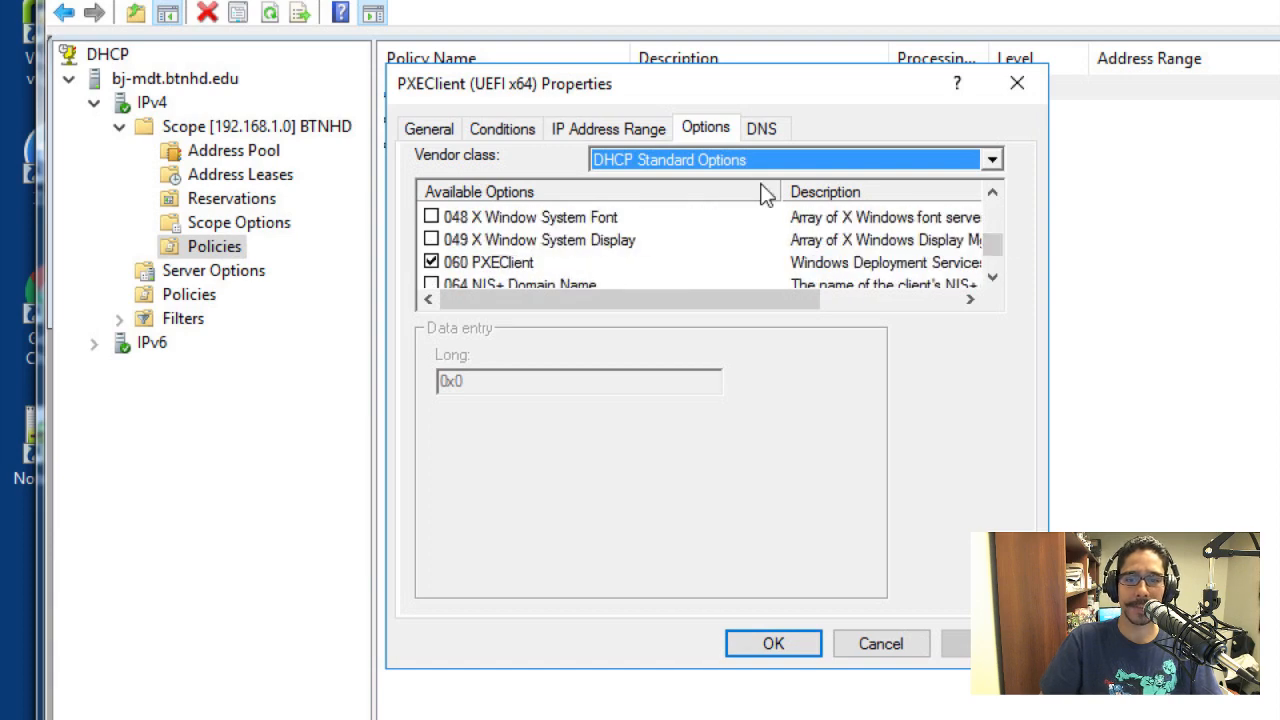
pyautogui.click(882, 652)
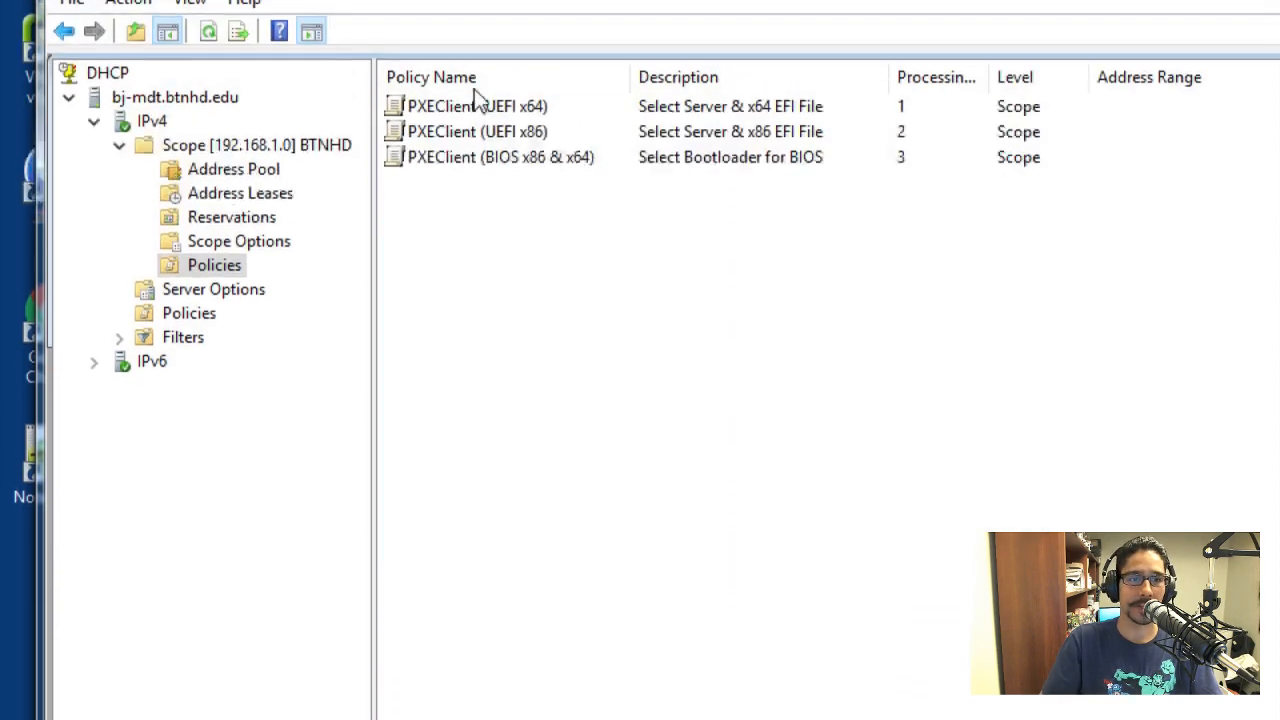
# Start a new policy named "YouTube" under the BTNHD scope's Policies, leaving its description blank, and continue to the conditions
pyautogui.rightClick(211, 274)
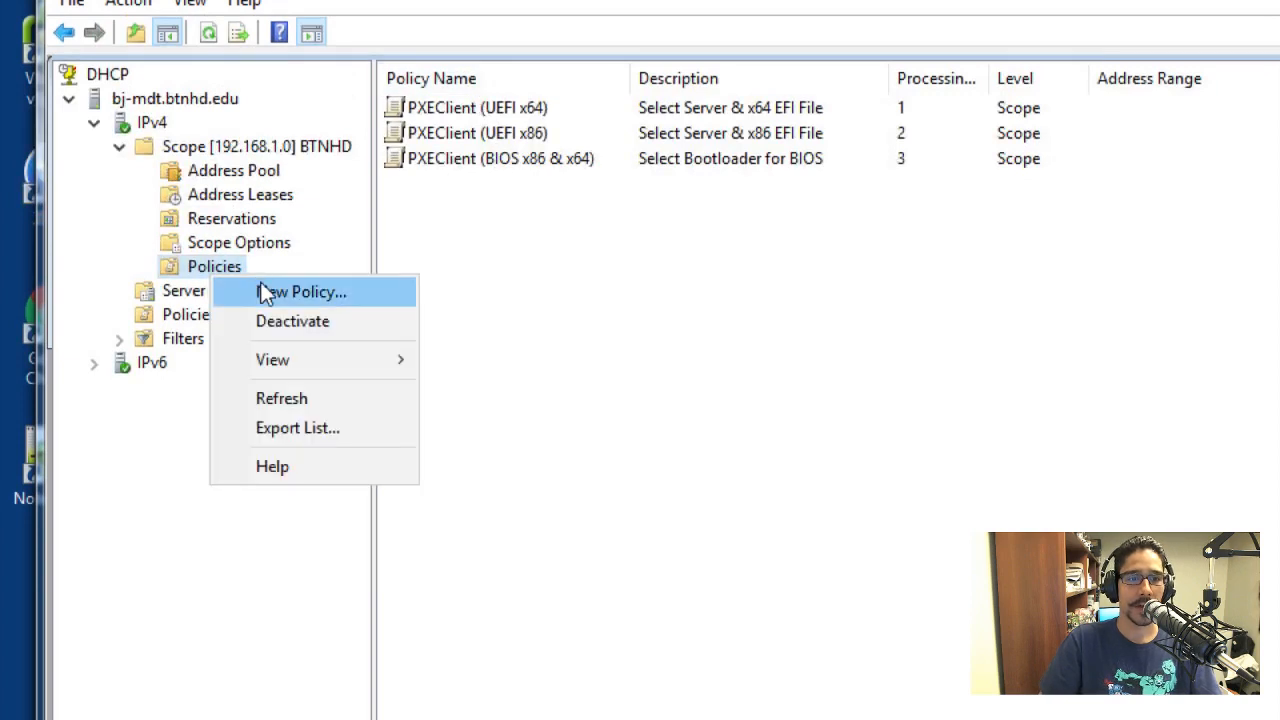
pyautogui.click(268, 290)
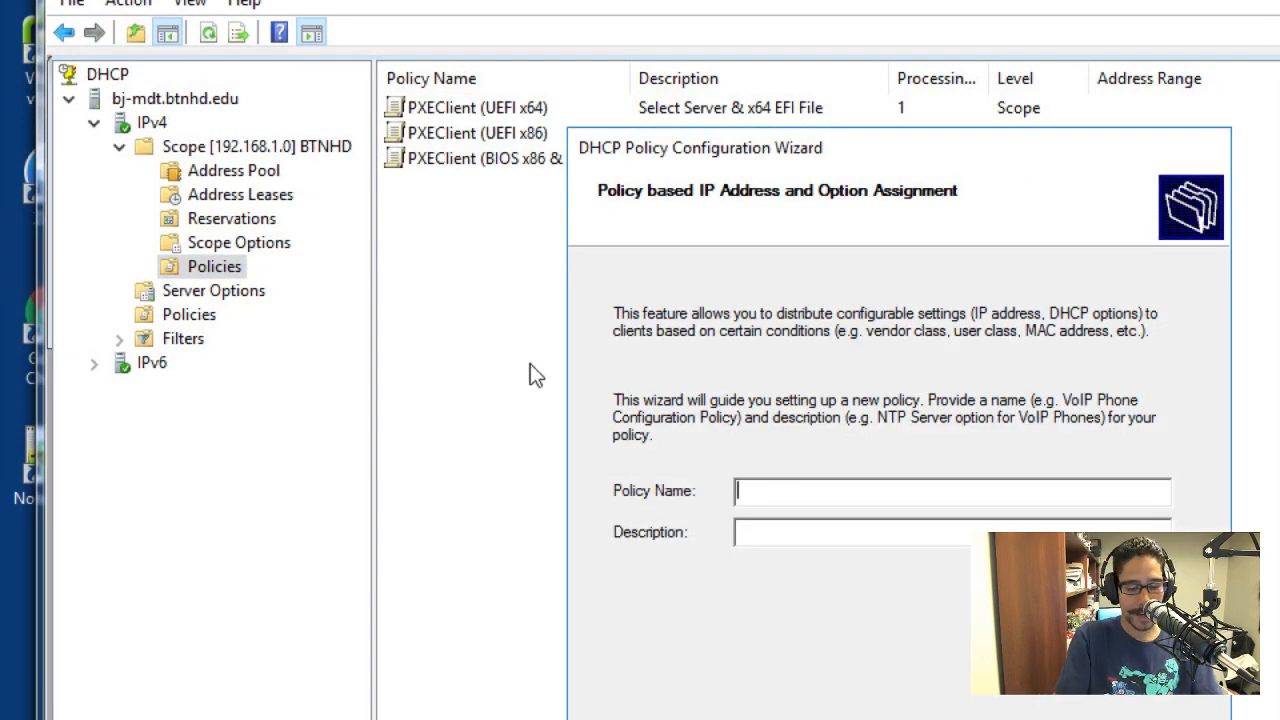
pyautogui.write('YouTube')
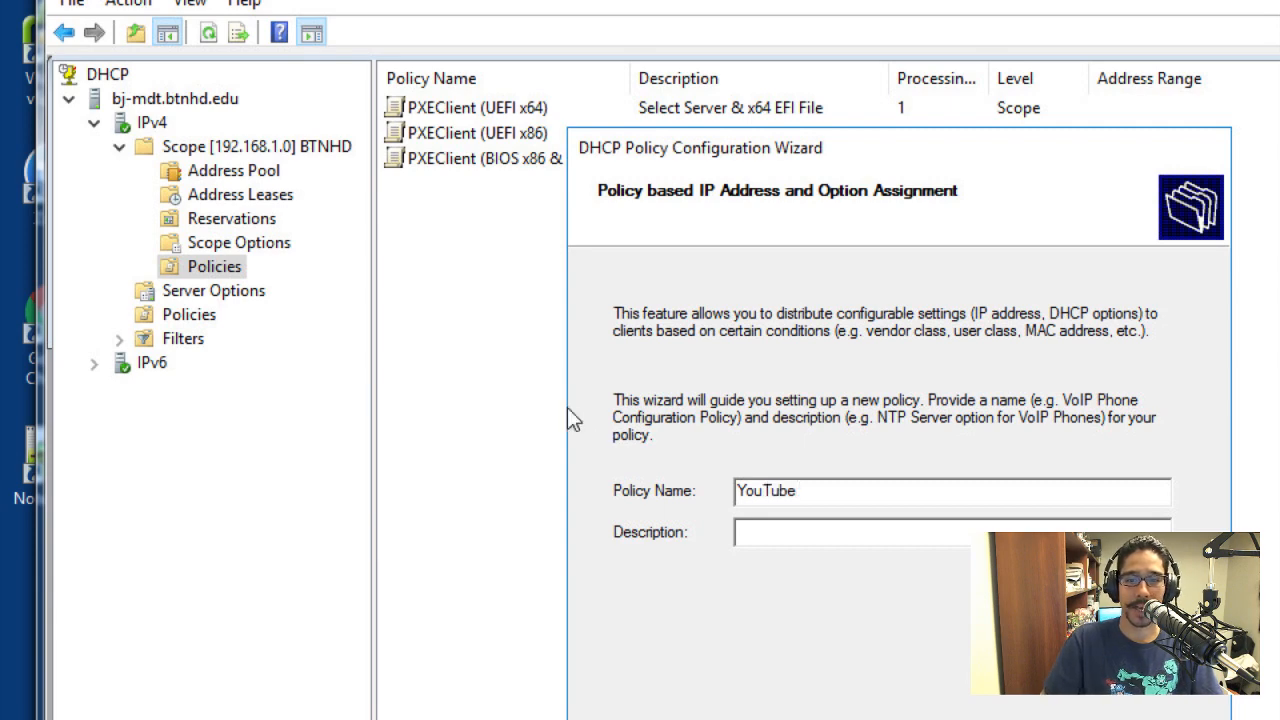
pyautogui.press('Return')
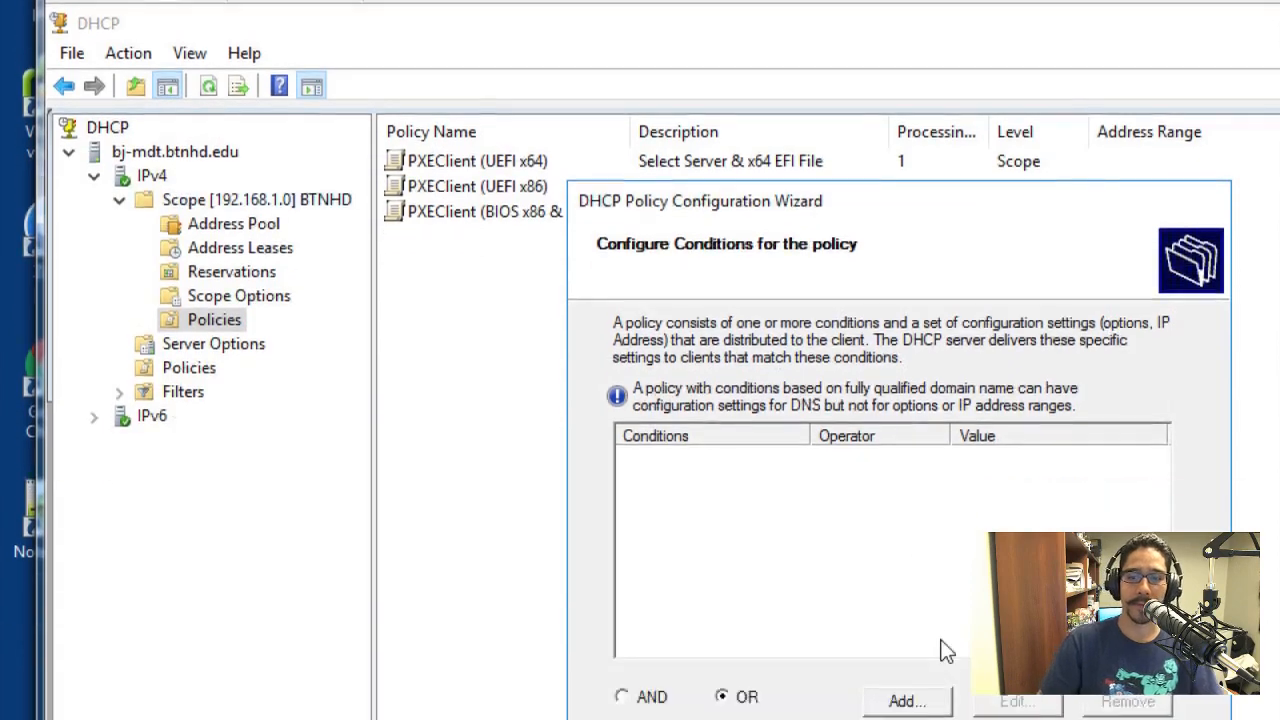
# Add a condition to the YouTube policy with Vendor Class equal to PXEClient (UEFIx64) and an appended wildcard
pyautogui.click(890, 700)
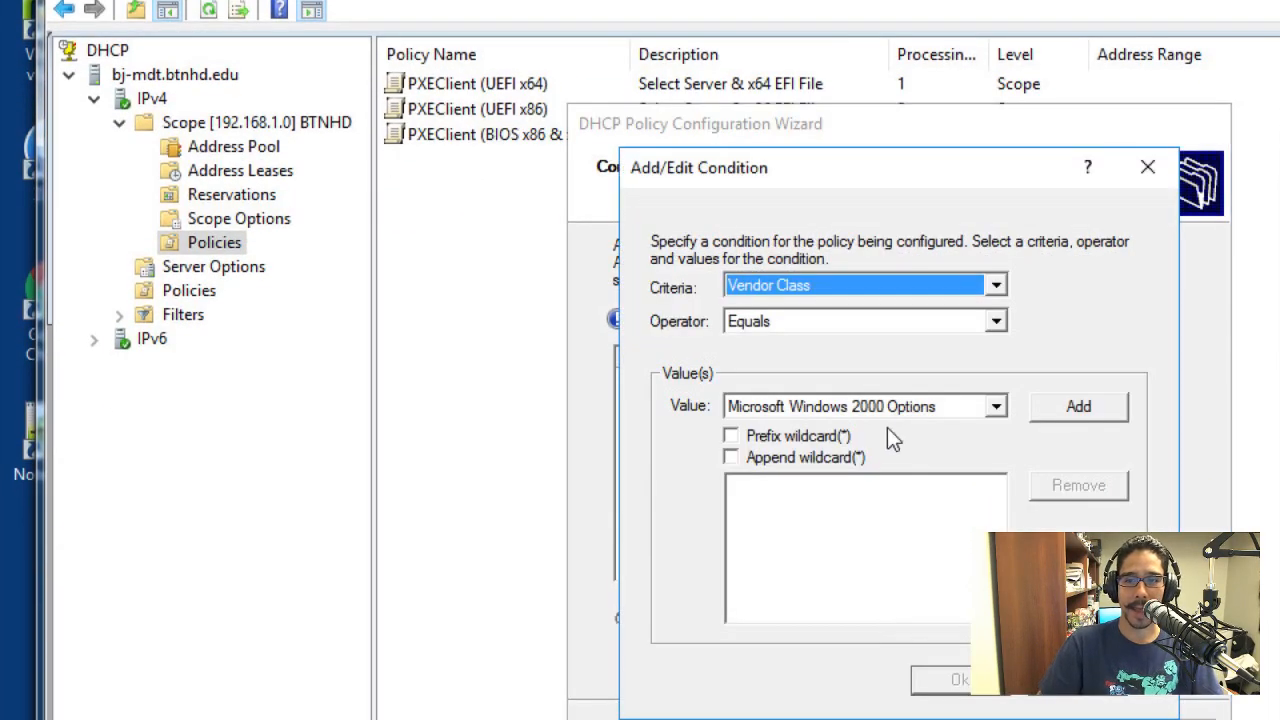
pyautogui.click(883, 406)
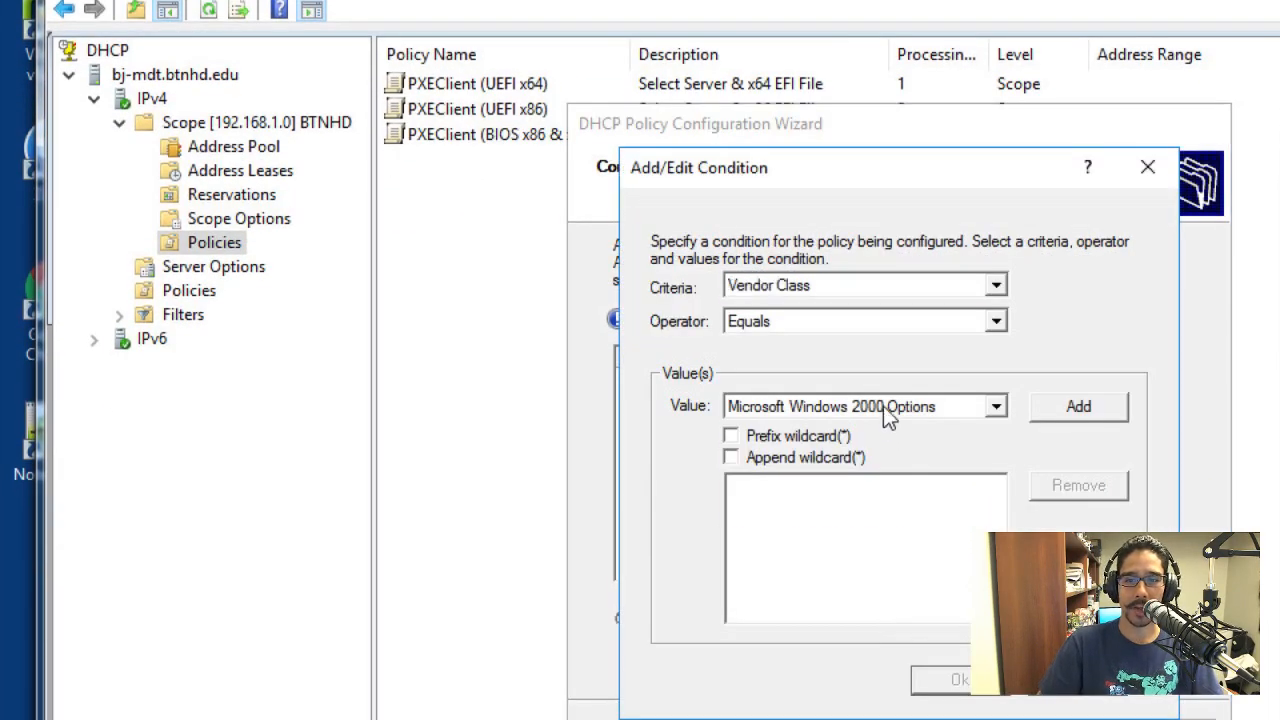
pyautogui.click(858, 484)
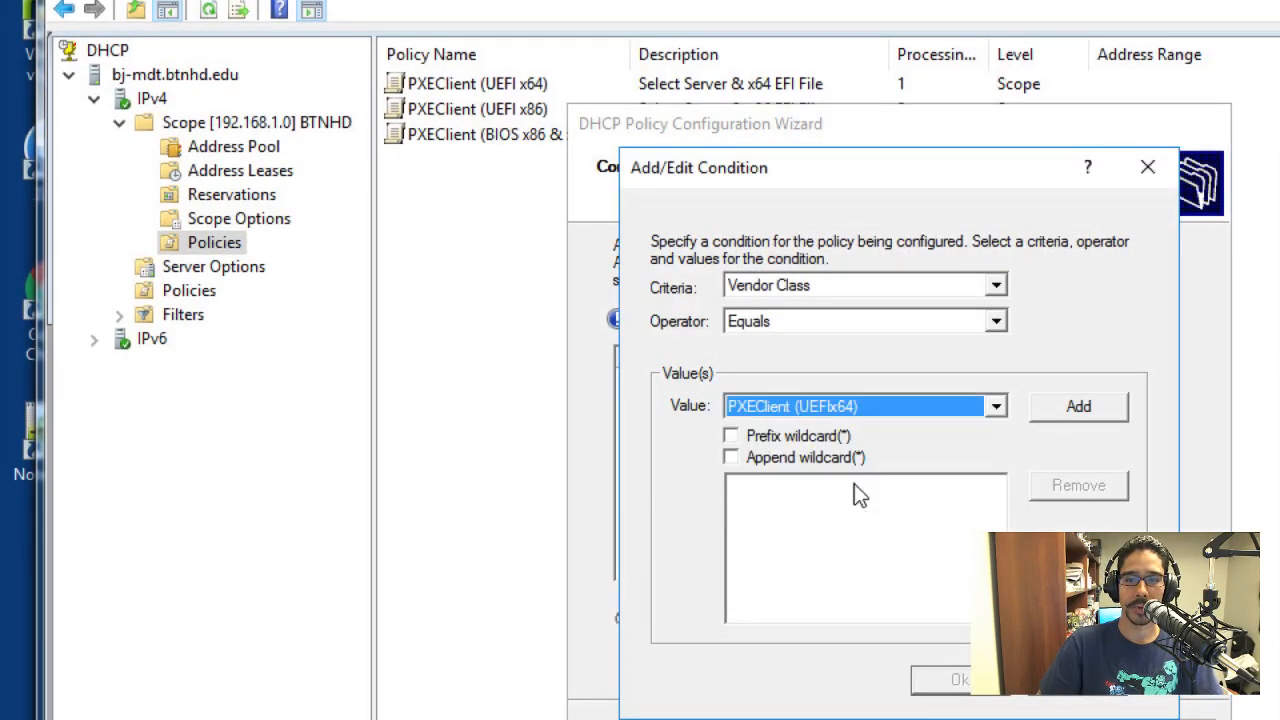
pyautogui.click(733, 458)
pyautogui.click(1093, 412)
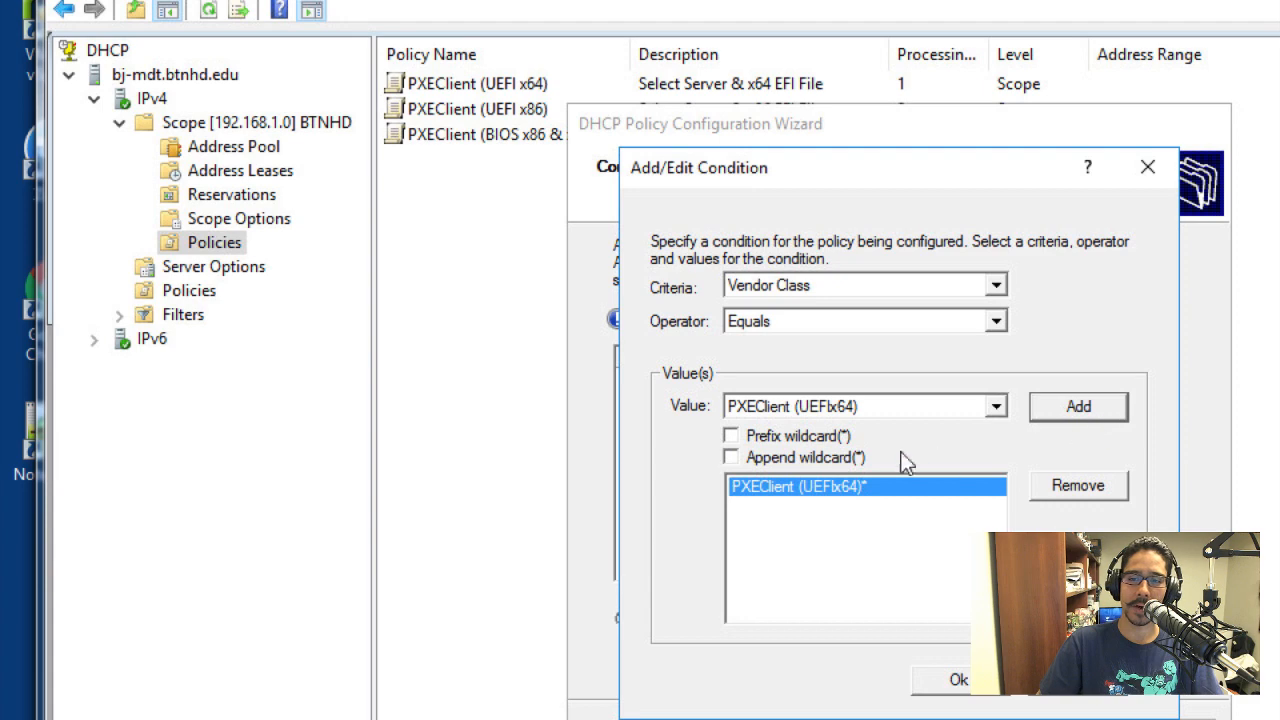
pyautogui.click(958, 679)
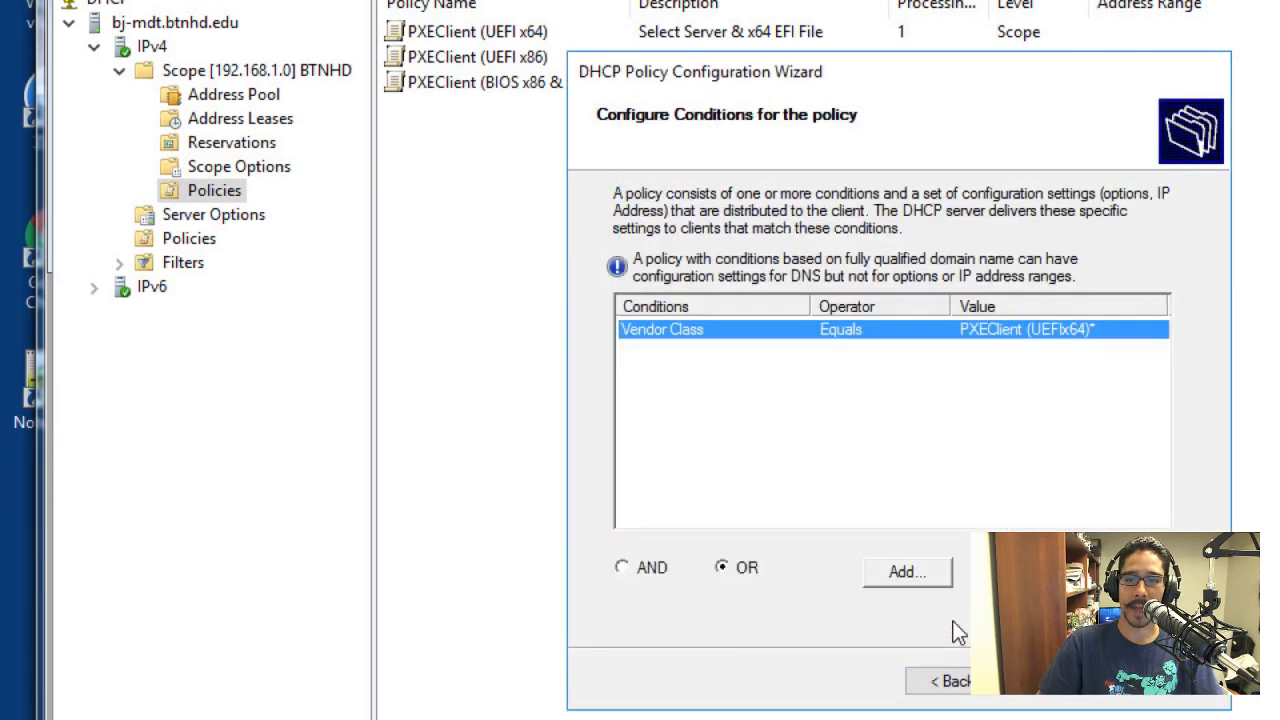
# Decline a separate IP address range for the YouTube policy and continue to its DHCP options
pyautogui.click(1040, 681)
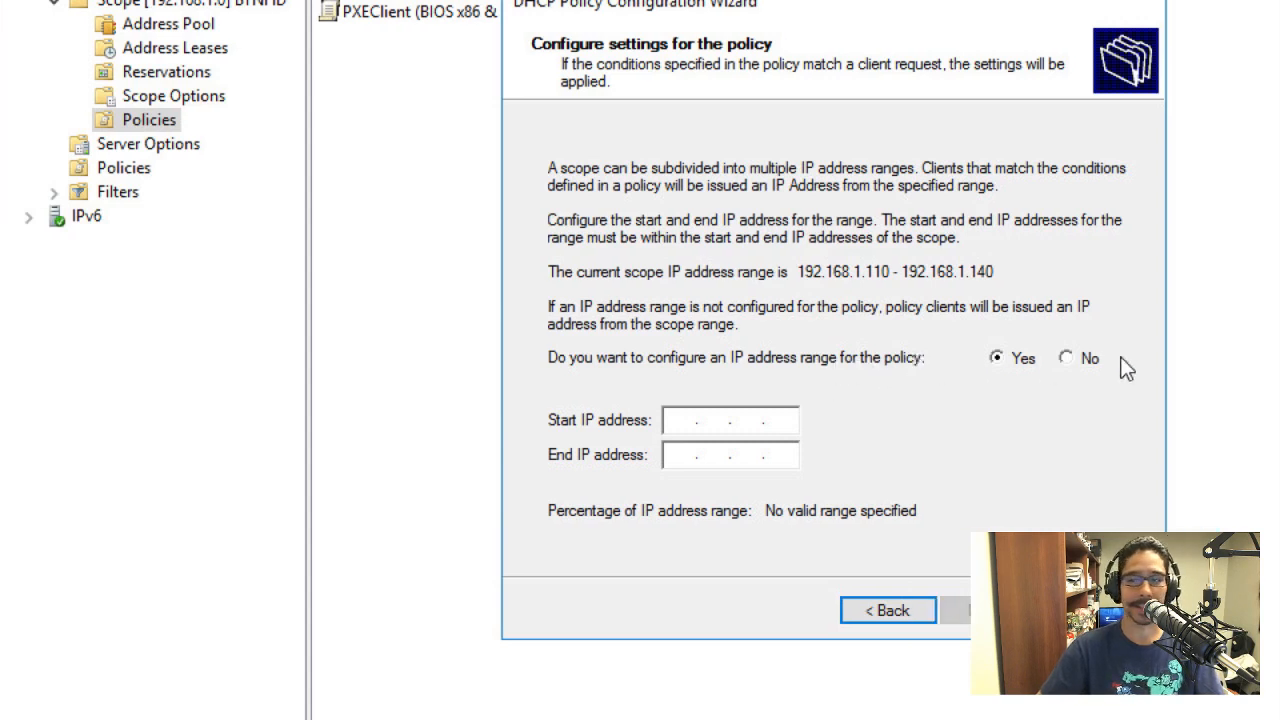
pyautogui.click(1088, 362)
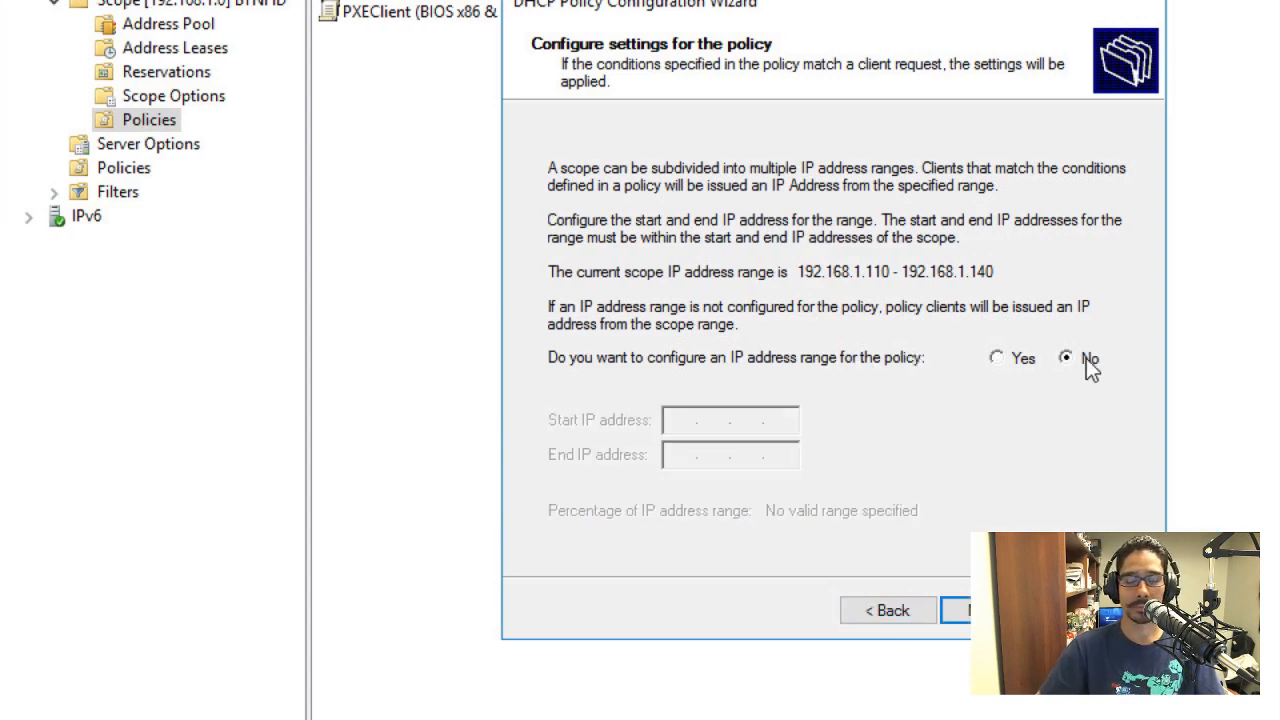
pyautogui.click(956, 610)
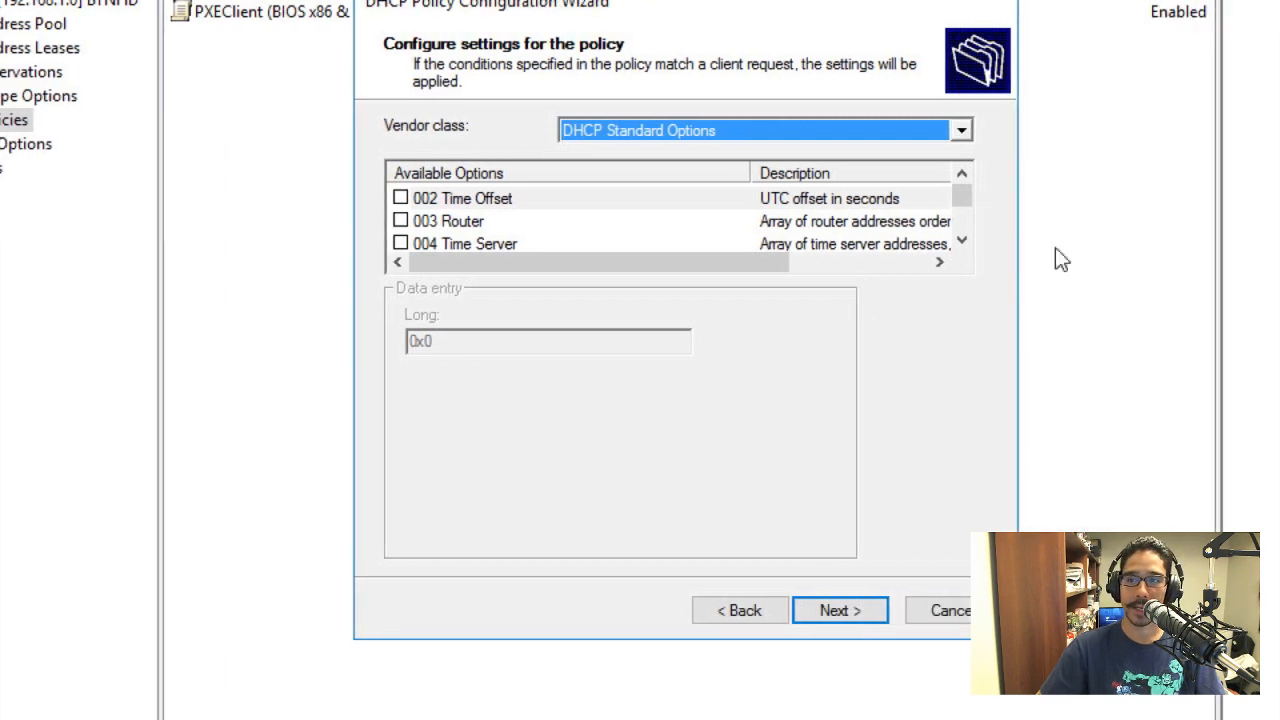
# Enable the standard options 060 PXEClient, 066 Boot Server Host Name and 067 Bootfile Name for the YouTube policy
pyautogui.click(1111, 240)
pyautogui.moveTo(963, 240); pyautogui.dragTo(963, 240)
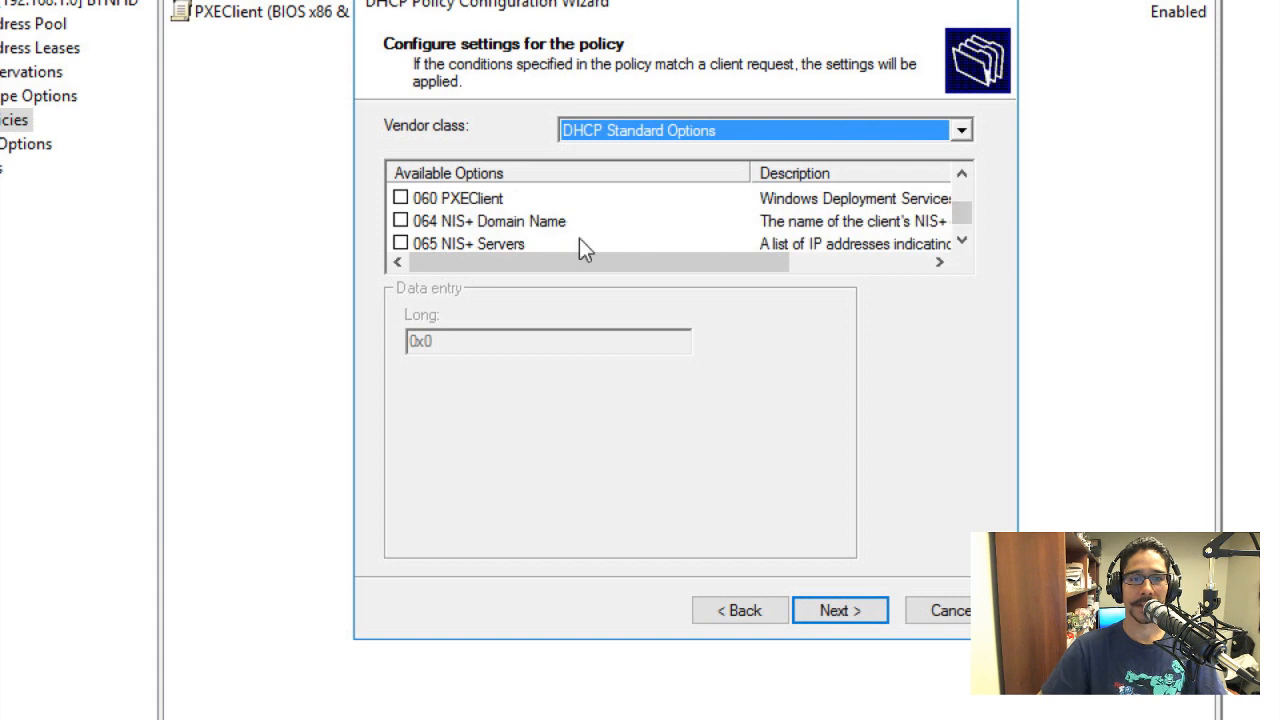
pyautogui.click(400, 198)
pyautogui.click(962, 241)
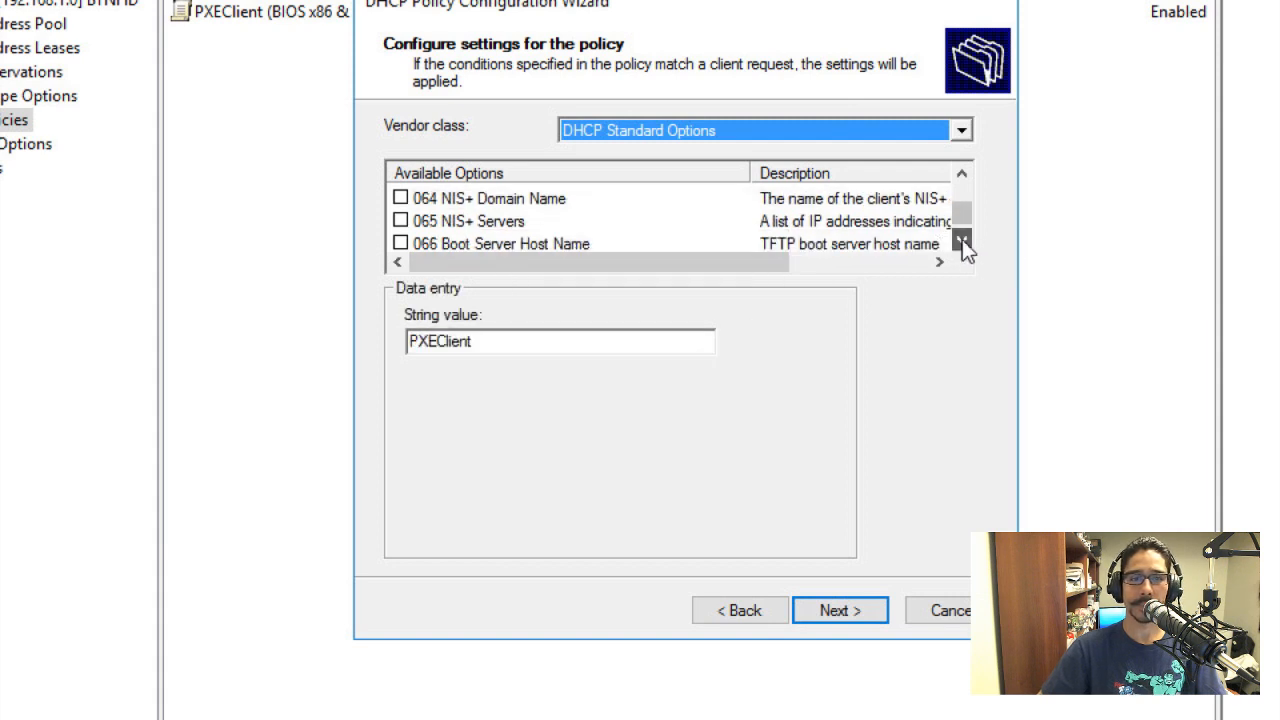
pyautogui.click(962, 241)
pyautogui.click(400, 221)
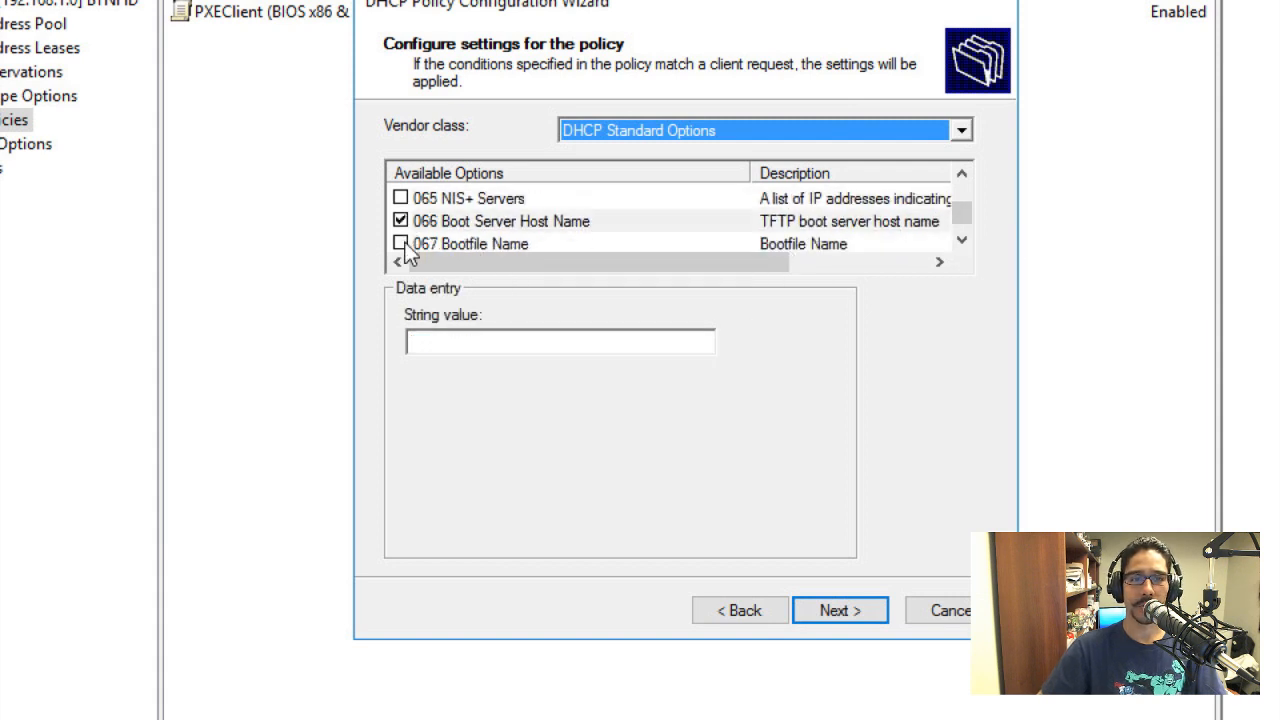
pyautogui.click(400, 243)
# Look through the remaining DHCP standard options, and cancel the YouTube policy without creating it
pyautogui.click(963, 241)
pyautogui.click(963, 241)
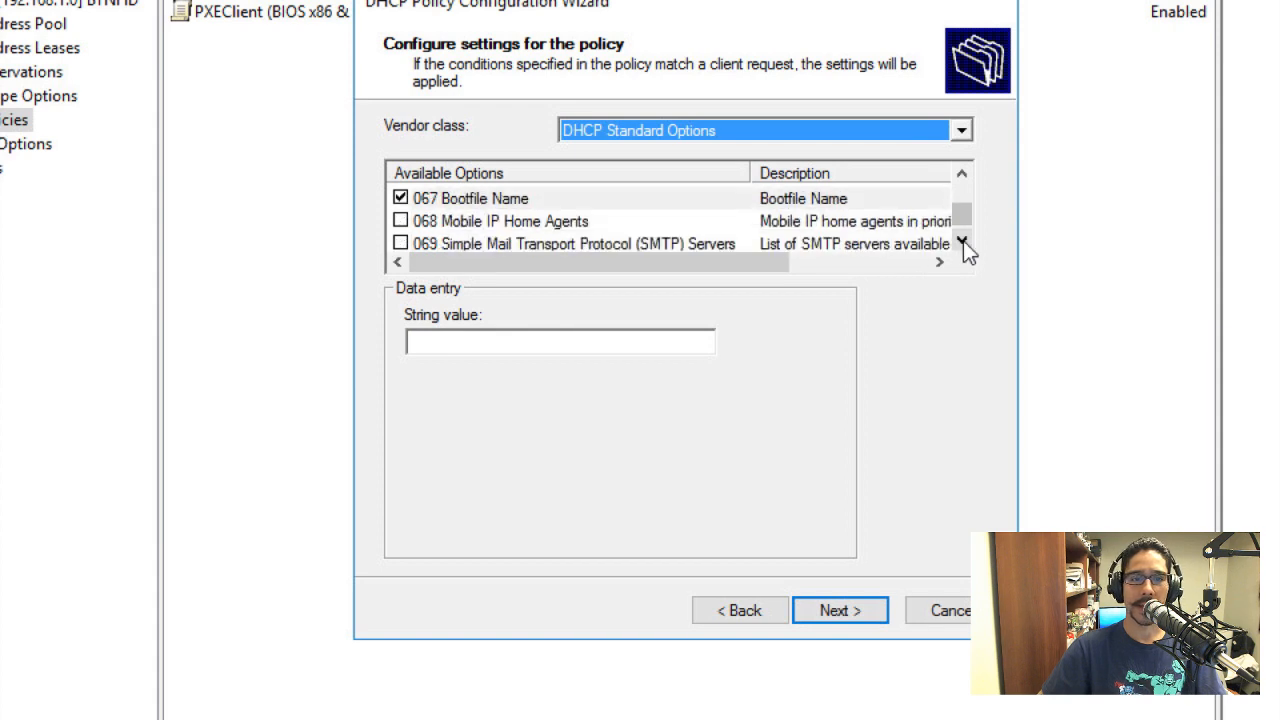
pyautogui.click(963, 241)
pyautogui.click(963, 241)
pyautogui.click(963, 241)
pyautogui.click(963, 241)
pyautogui.click(963, 241)
pyautogui.click(963, 241)
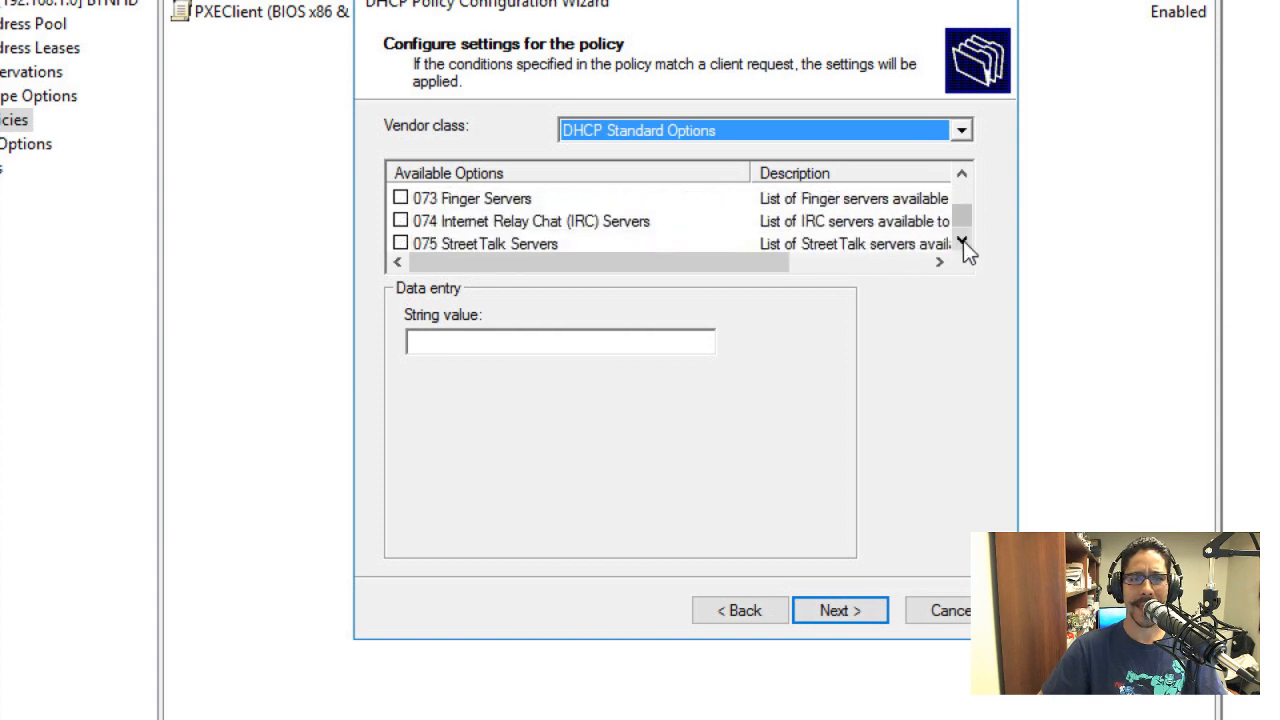
pyautogui.click(963, 241)
pyautogui.click(963, 241)
pyautogui.click(963, 241)
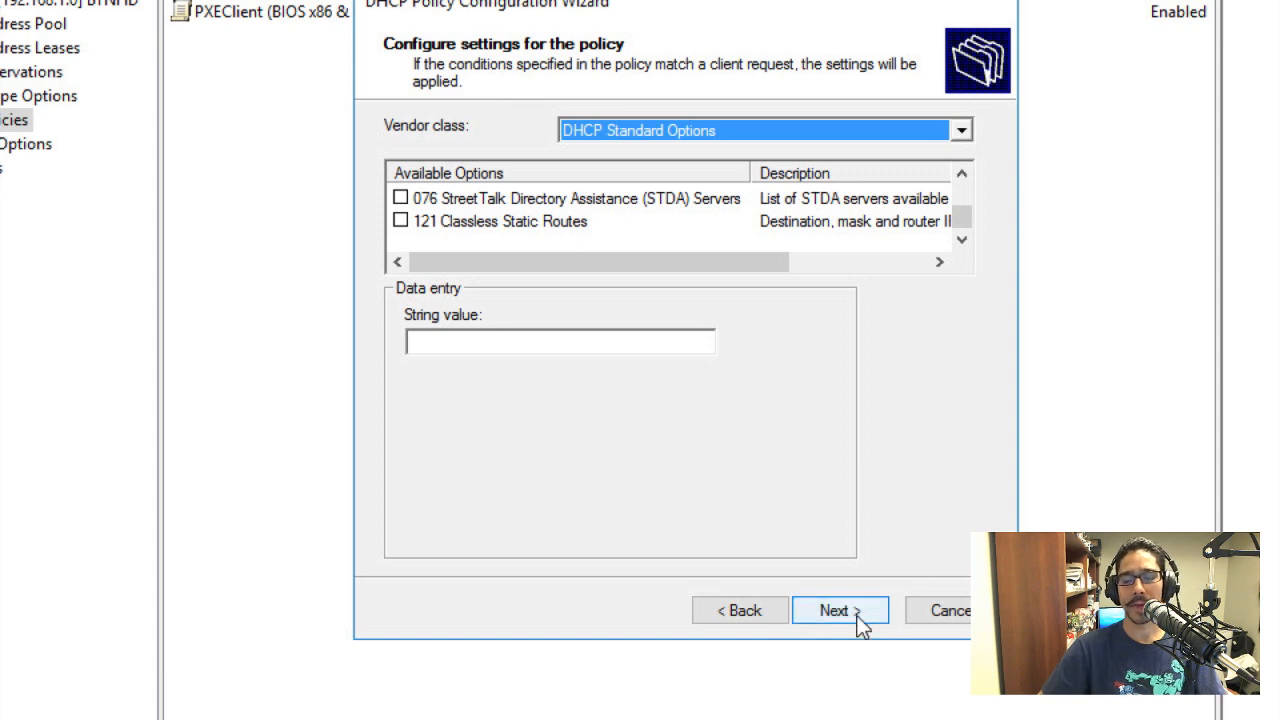
pyautogui.click(951, 624)
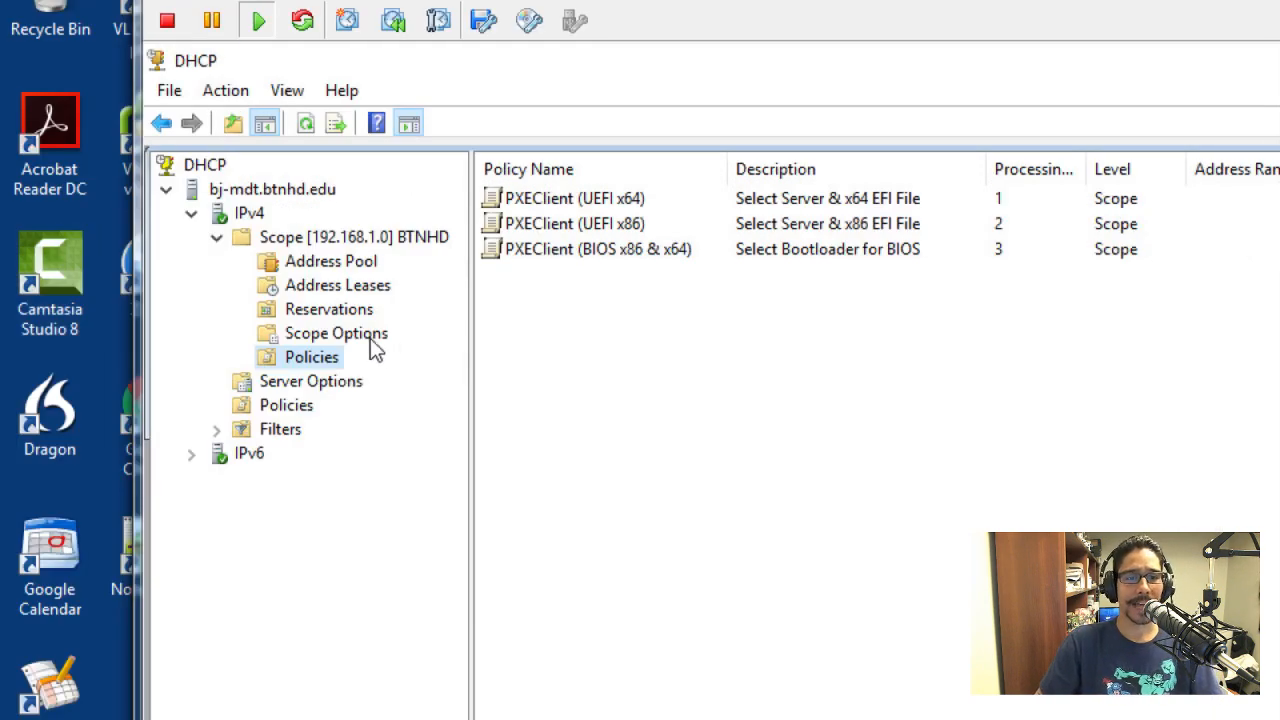
# Open the BTNHD scope's Scope Options and examine the values assigned to each PXEClient policy
pyautogui.click(340, 334)
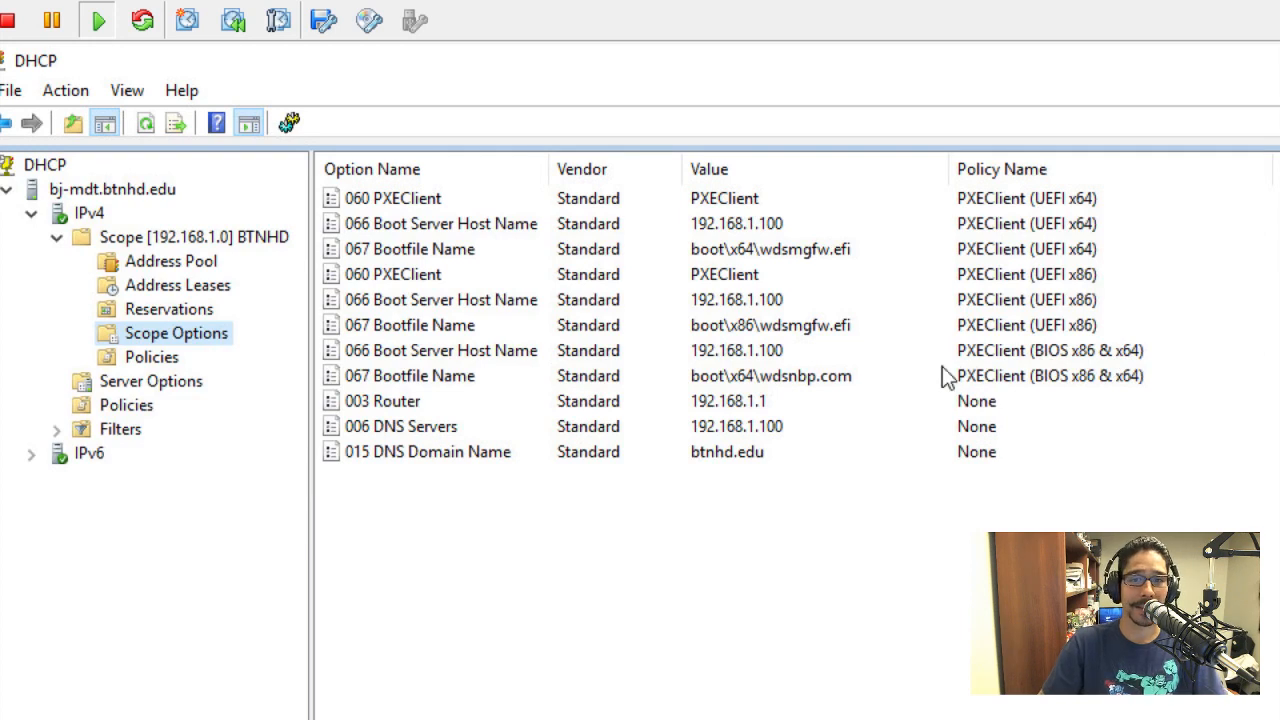
# Compare the scope options assigned to the PXEClient UEFI x64, UEFI x86 and BIOS x86 & x64 policies
pyautogui.click(1065, 200)
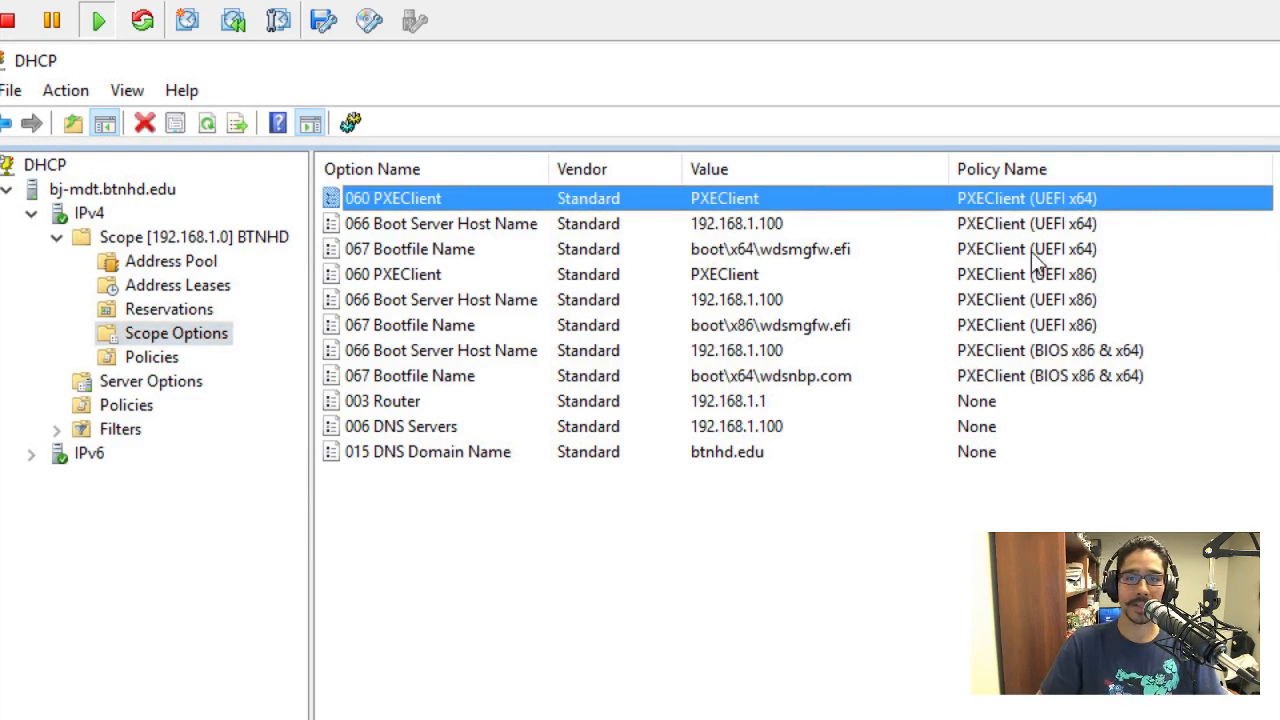
pyautogui.keyDown('shift'); pyautogui.click(1033, 254); pyautogui.keyUp('shift')
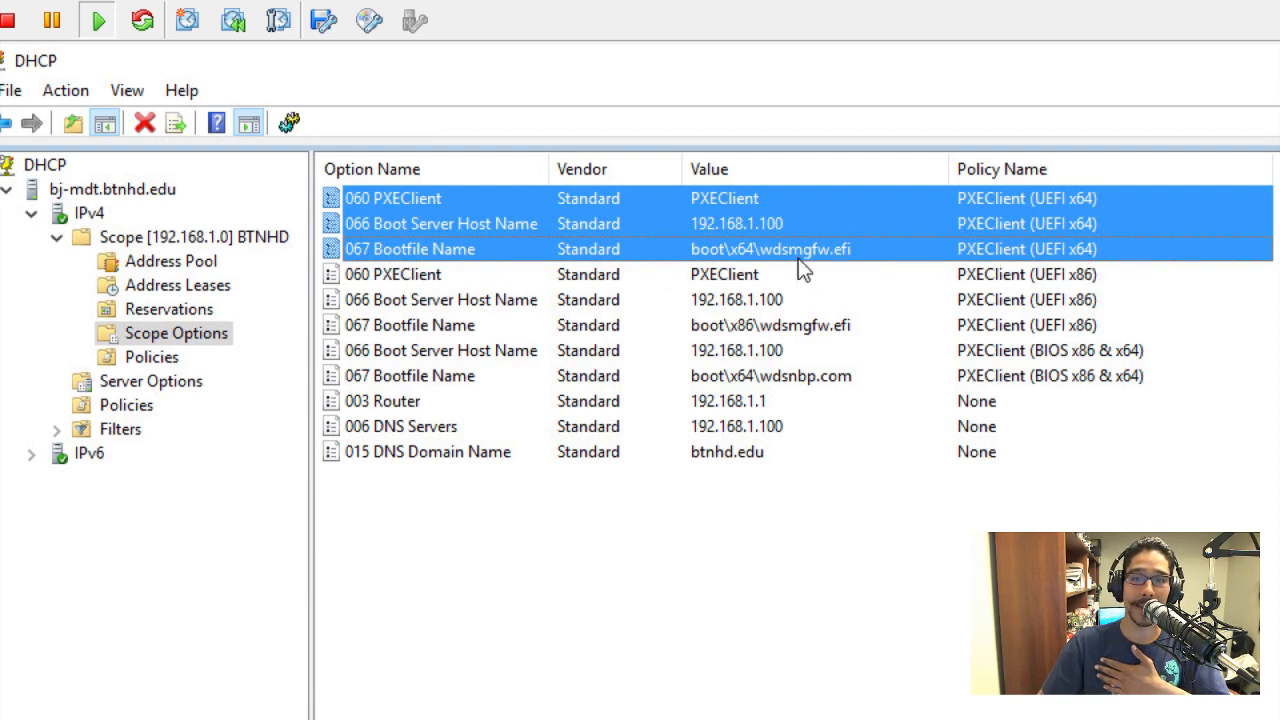
pyautogui.click(428, 282)
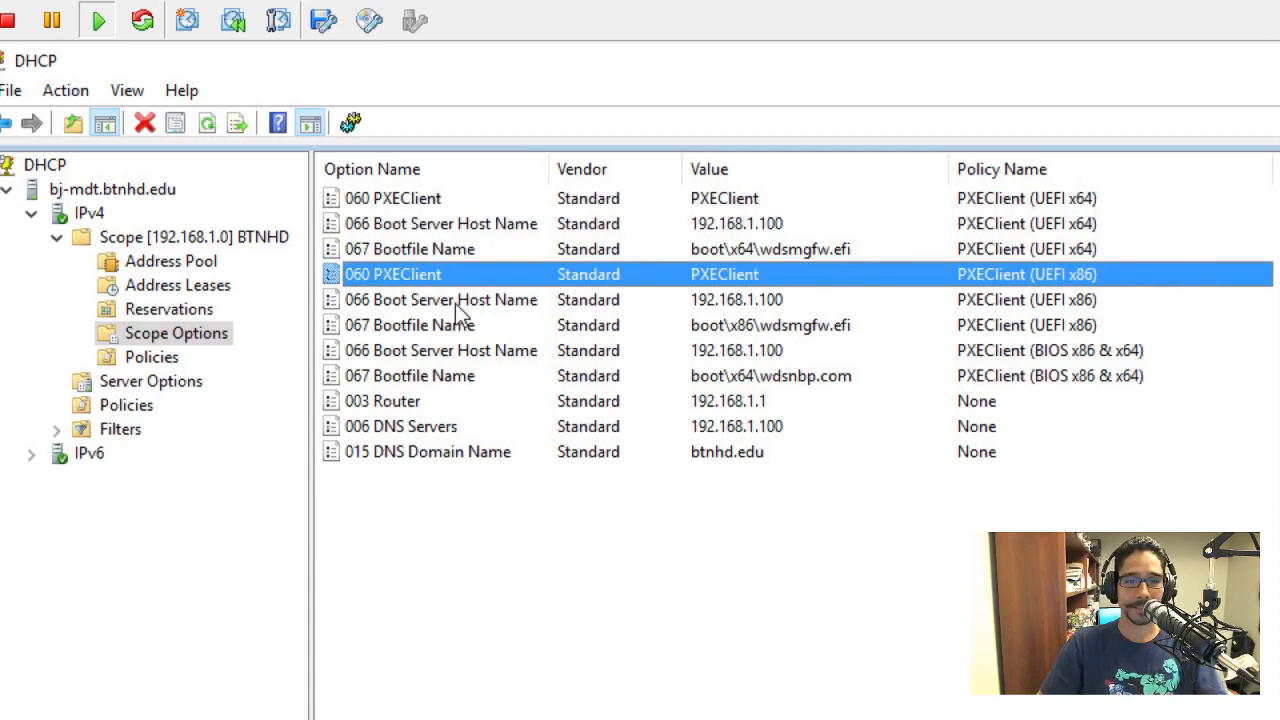
pyautogui.keyDown('ctrl'); pyautogui.click(462, 328); pyautogui.keyUp('ctrl')
pyautogui.keyDown('ctrl'); pyautogui.click(465, 297); pyautogui.keyUp('ctrl')
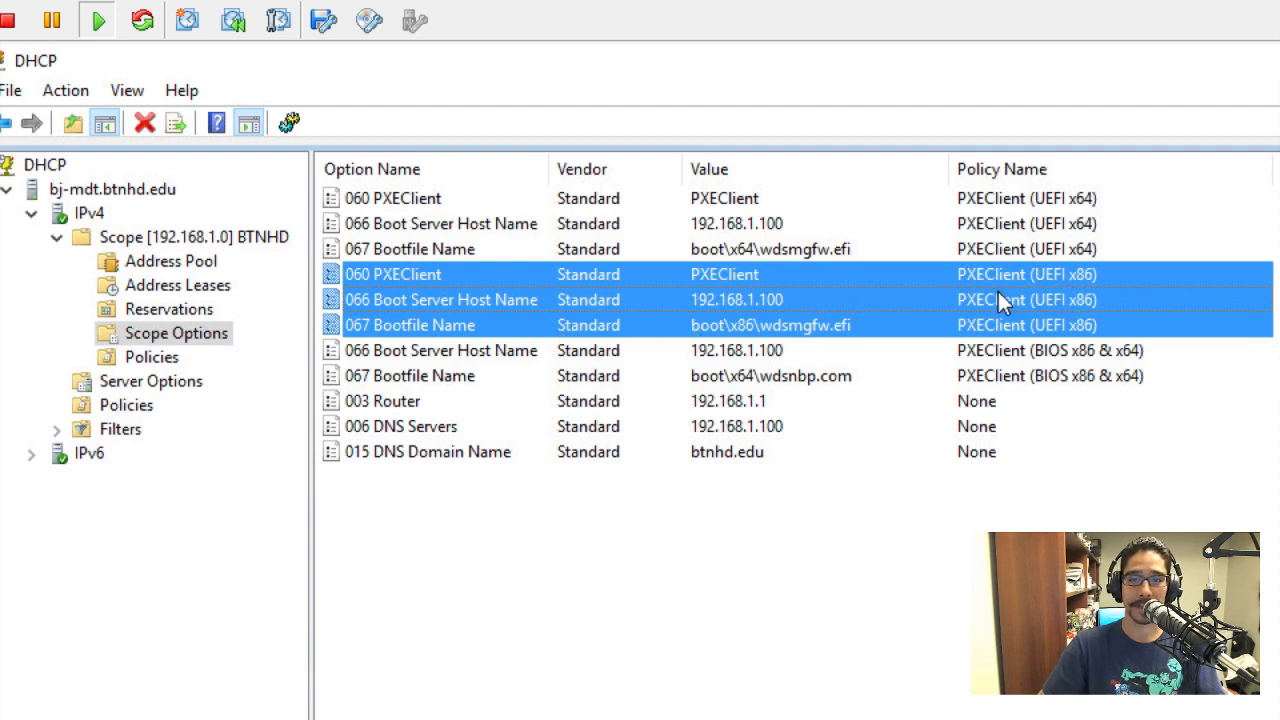
pyautogui.click(763, 350)
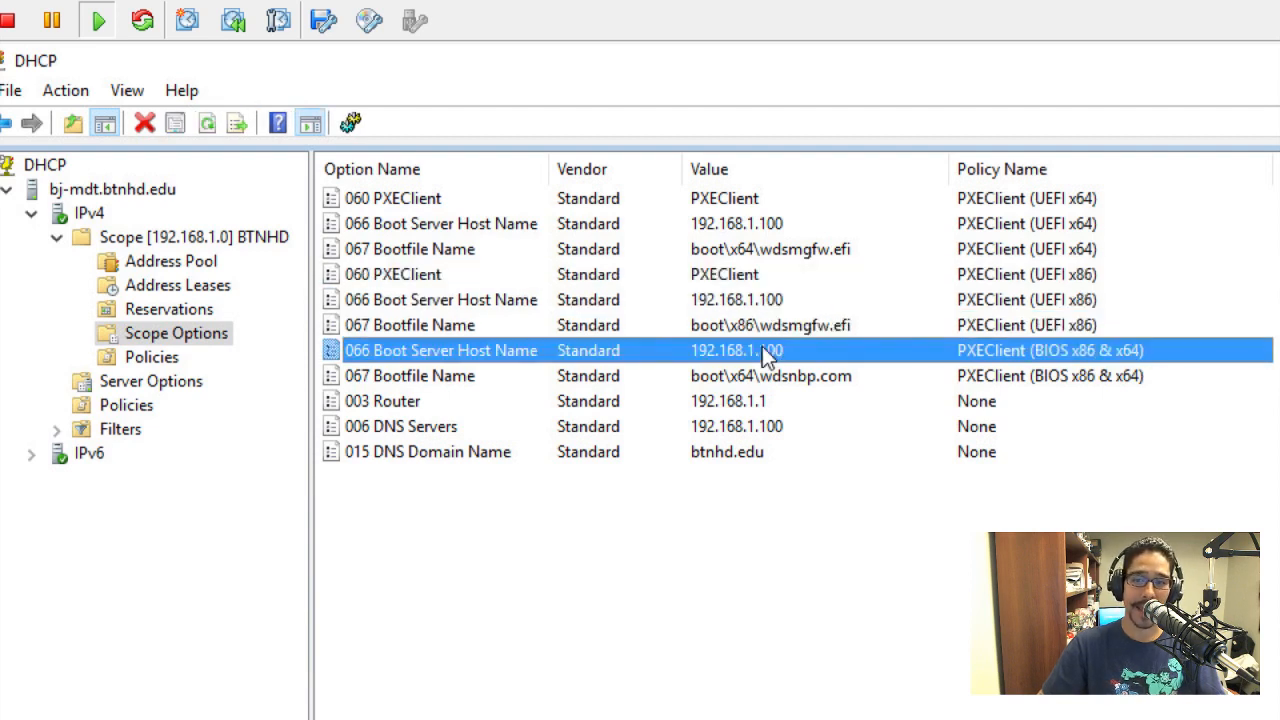
pyautogui.keyDown('shift'); pyautogui.click(730, 431); pyautogui.keyUp('shift')
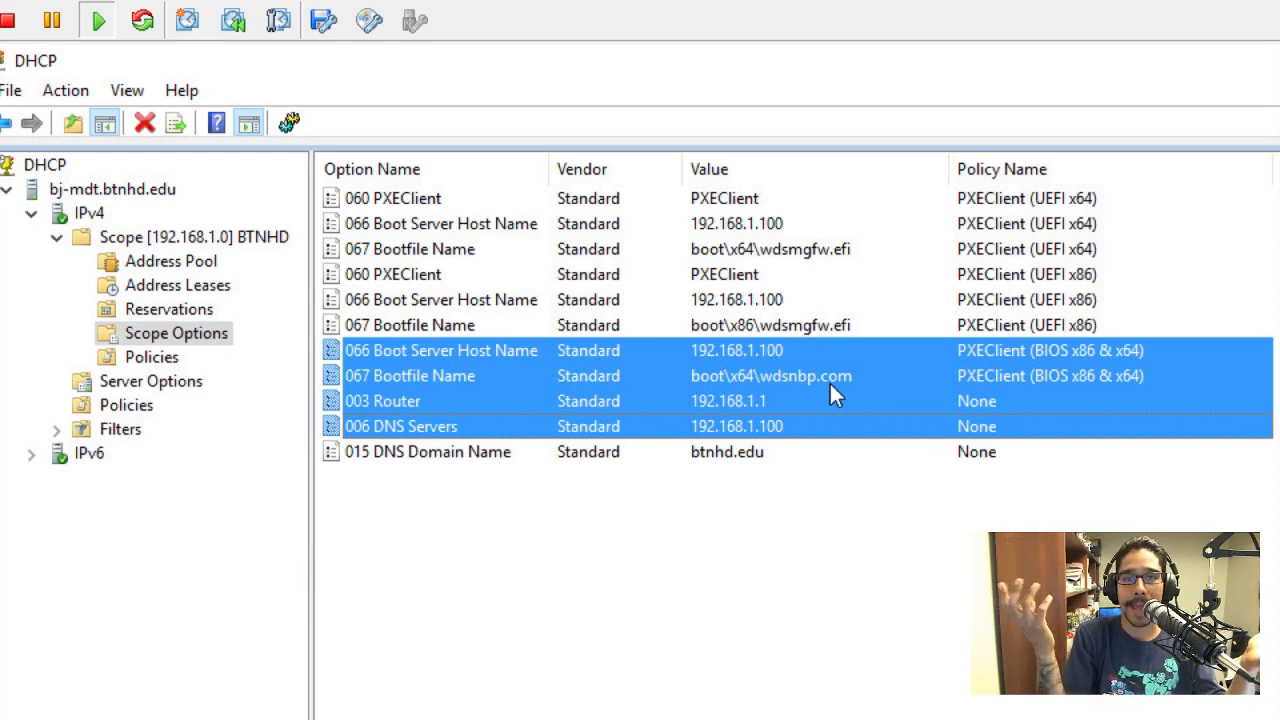
pyautogui.click(740, 300)
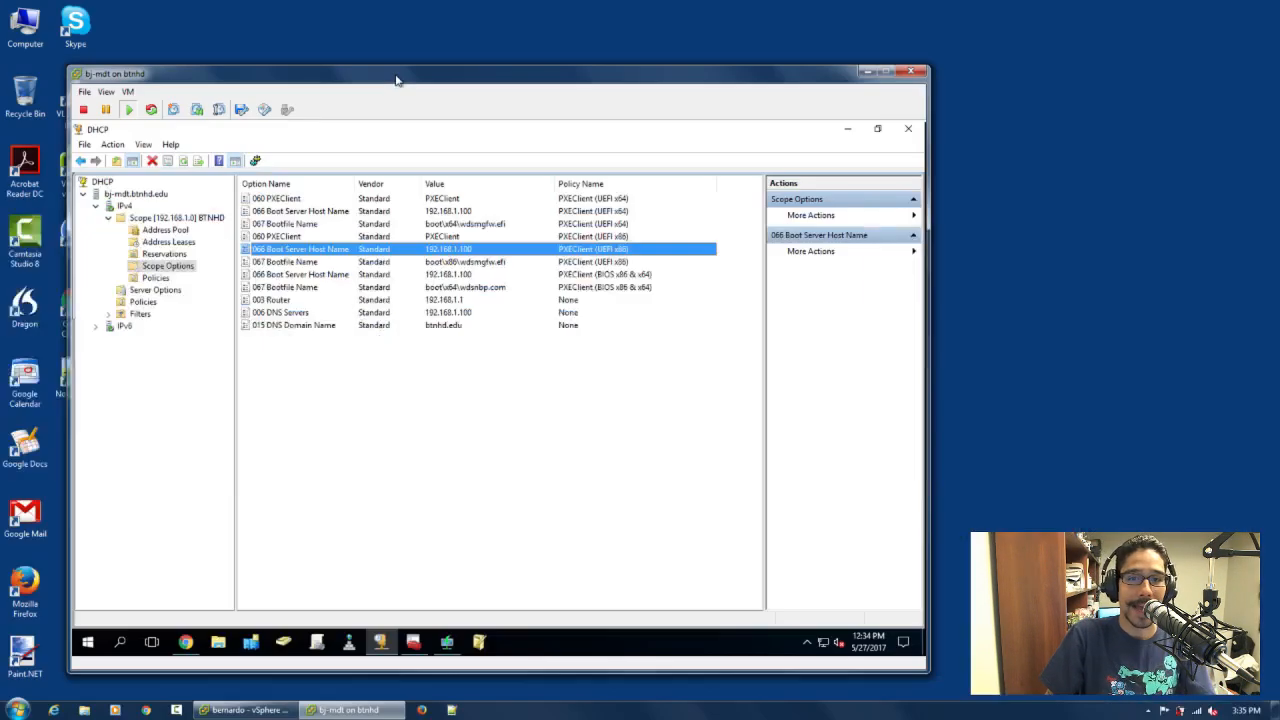
# Switch to the vSphere Client to view the host's virtual machines, and return to the bj-mdt console
pyautogui.click(267, 713)
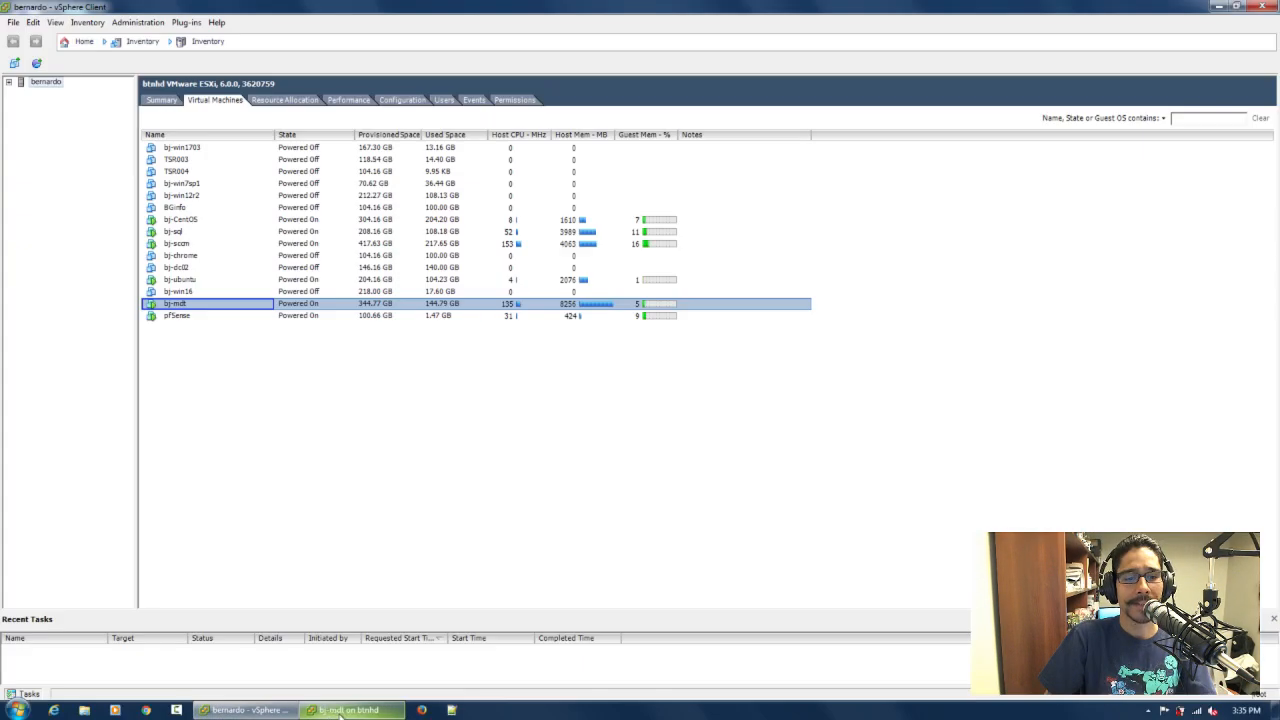
pyautogui.click(348, 710)
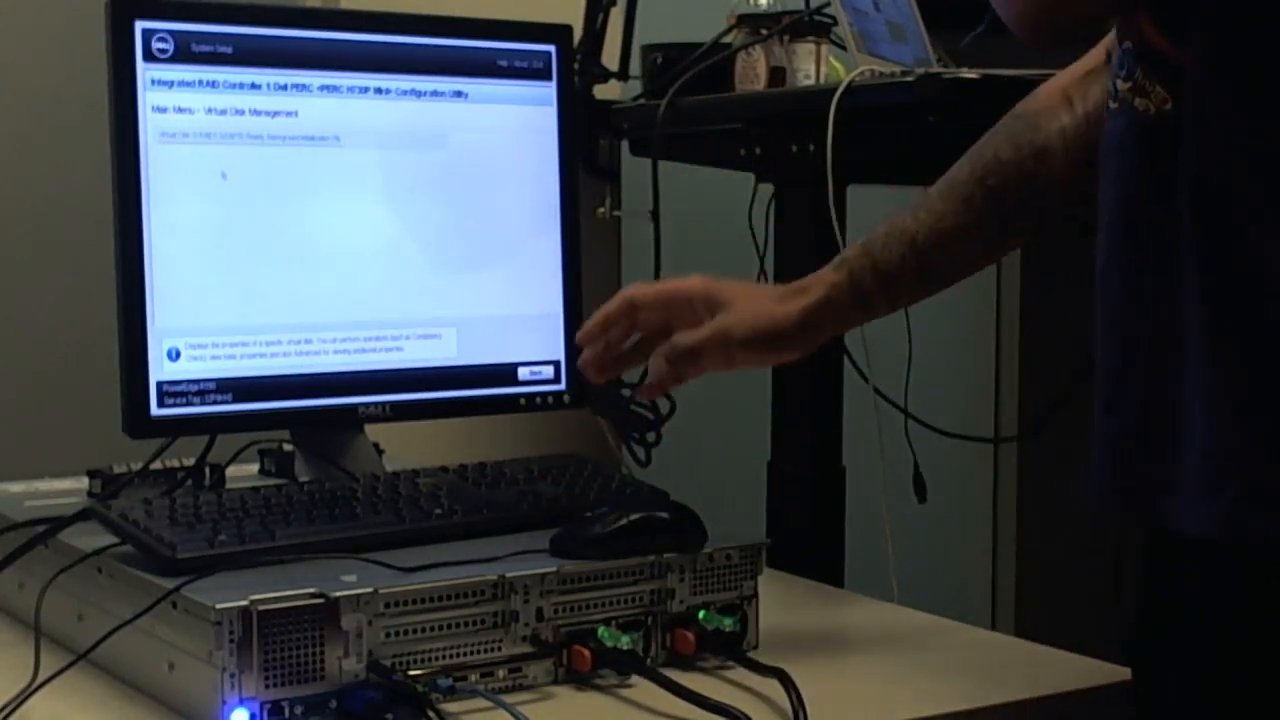
# On the PowerEdge server, check the properties and initialization progress of Virtual Disk 0, and leave the RAID controller's configuration utility
pyautogui.click(258, 138)
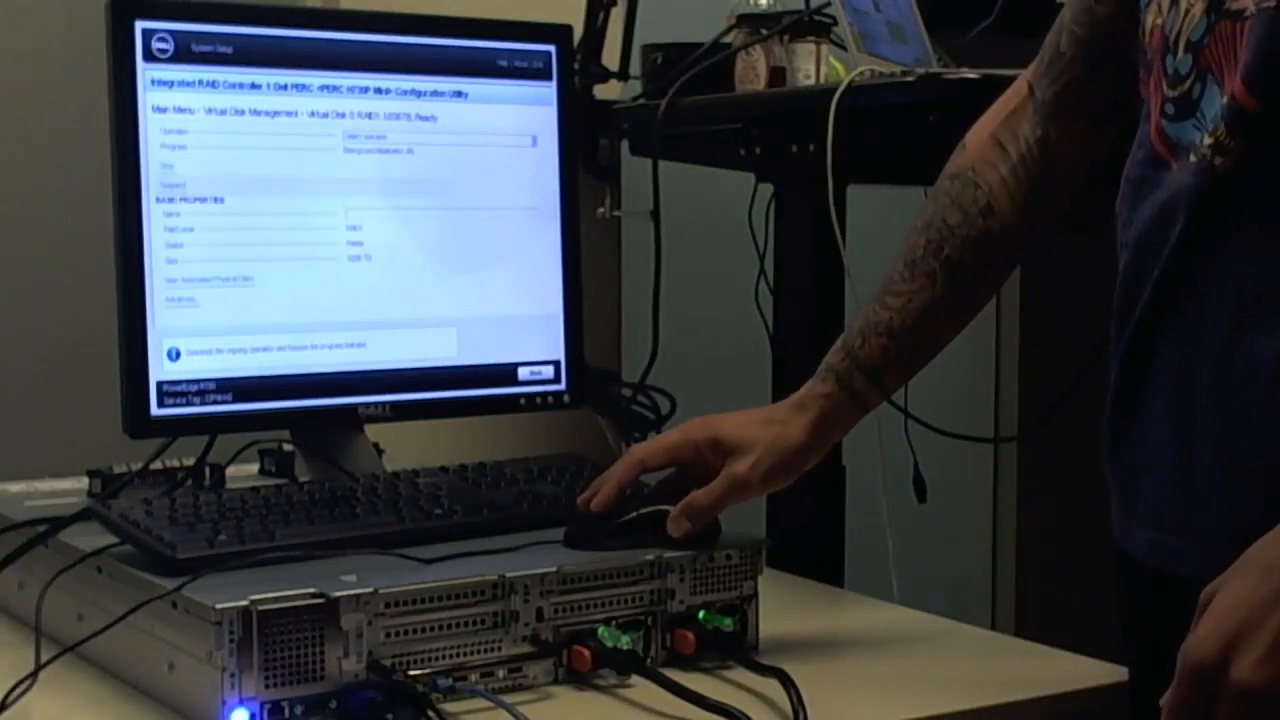
pyautogui.click(540, 379)
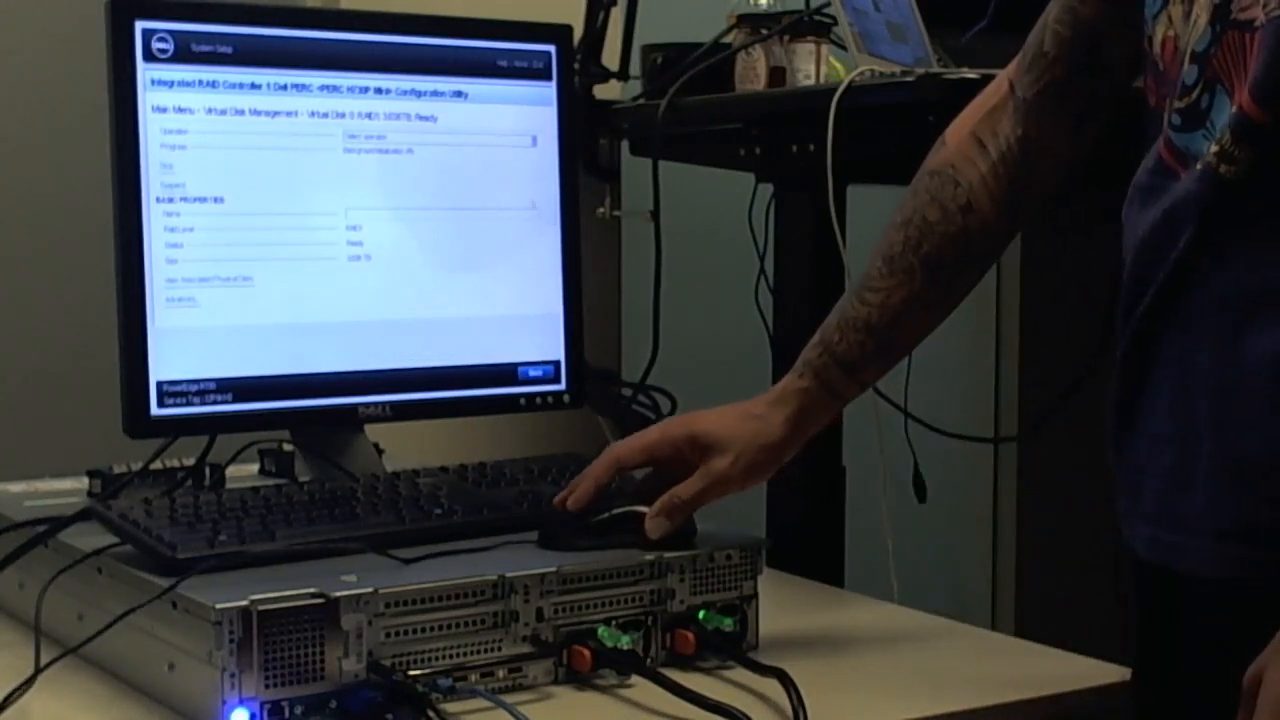
pyautogui.click(538, 66)
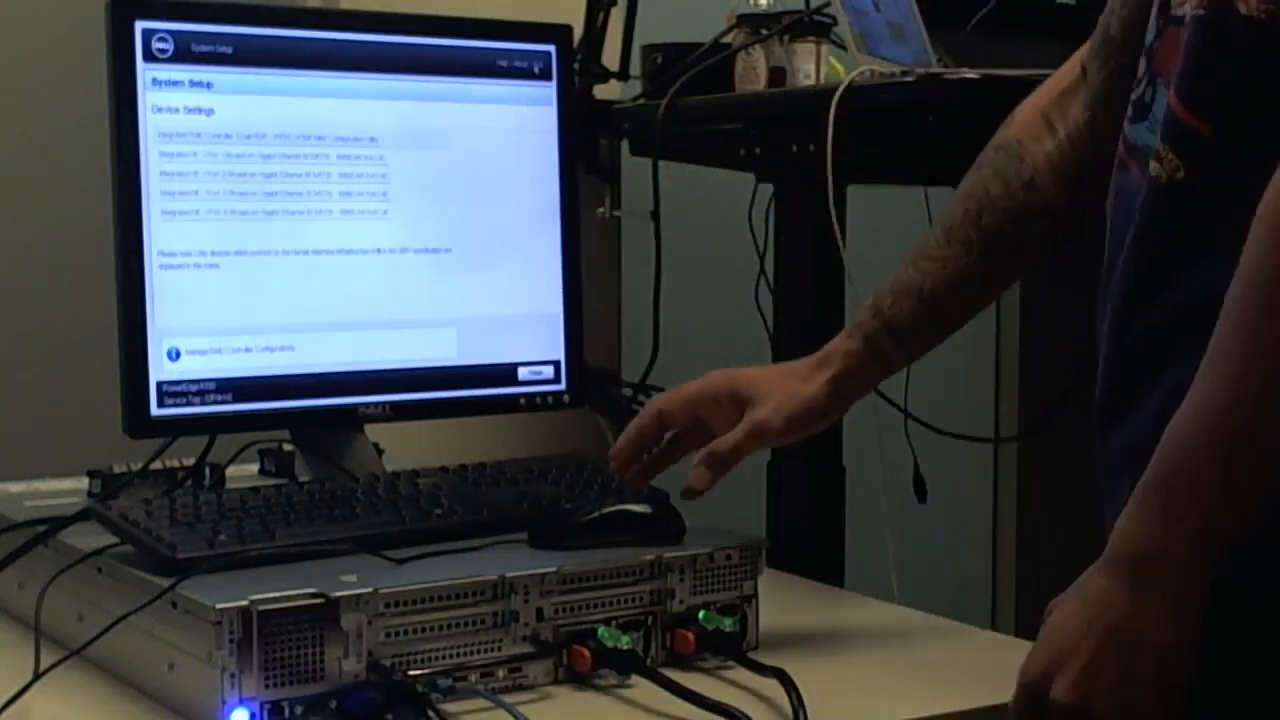
# Leave Device Settings and exit System Setup, confirming the exit
pyautogui.click(537, 67)
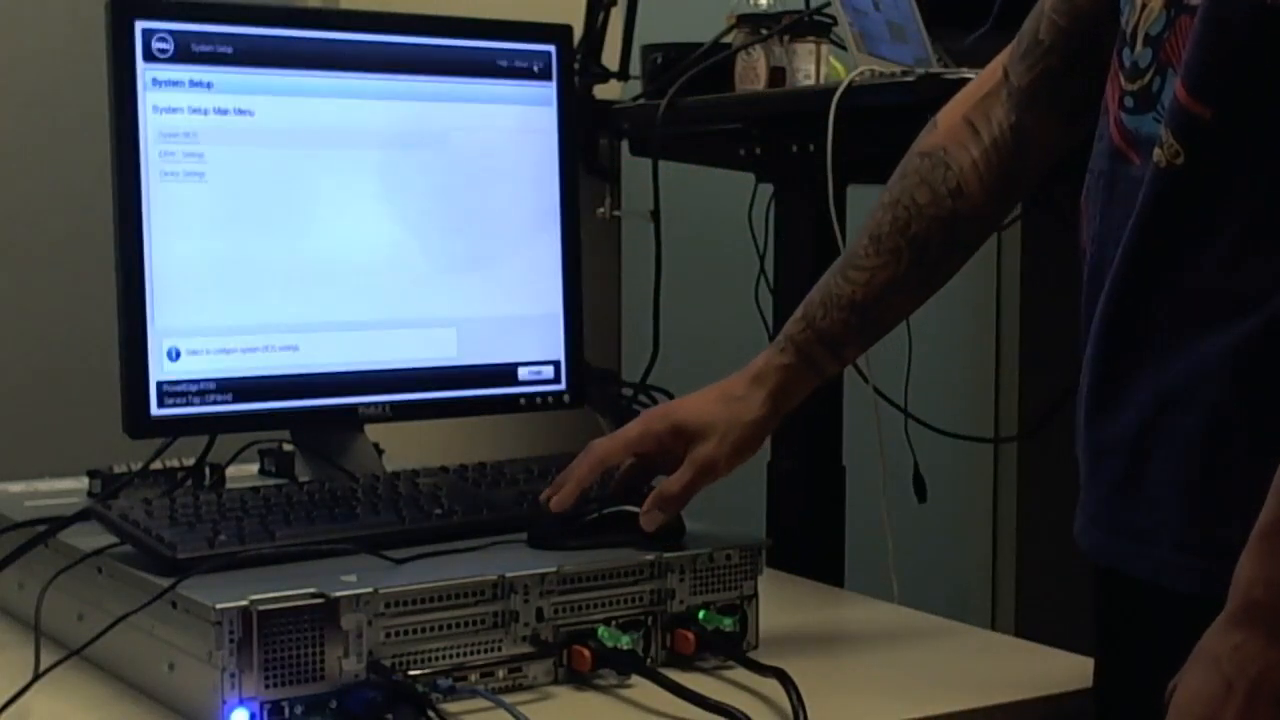
pyautogui.click(537, 67)
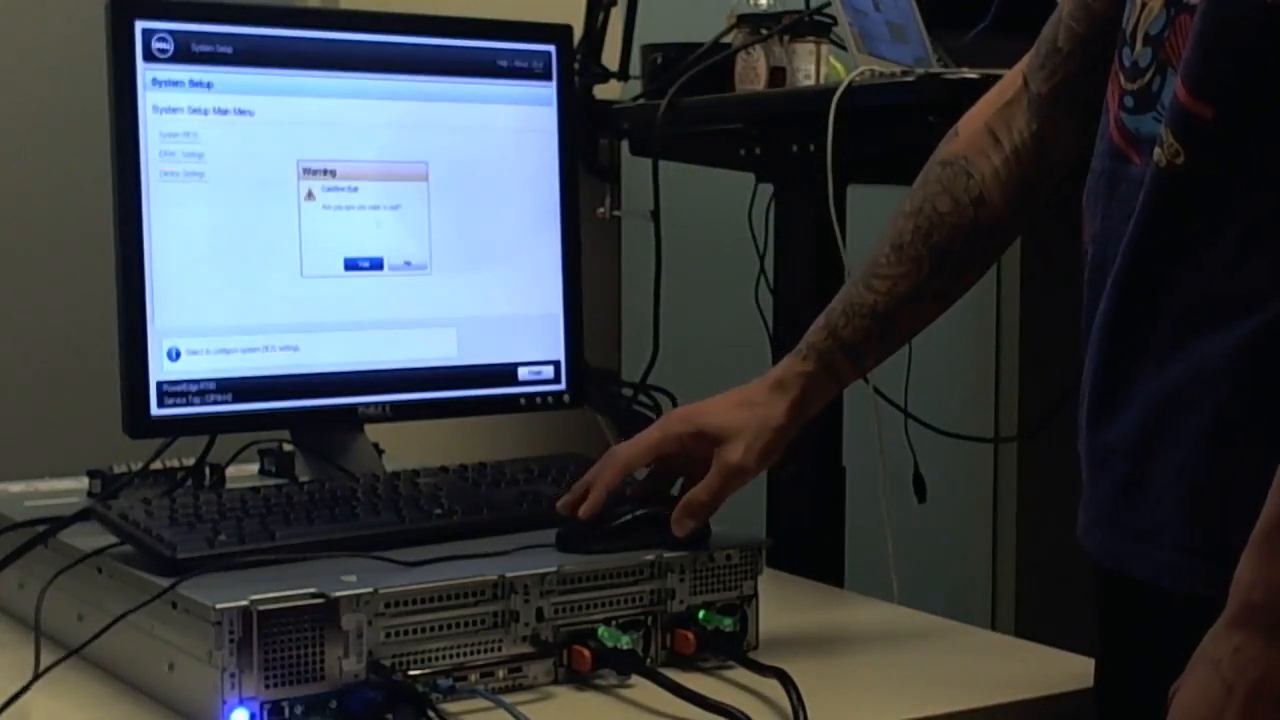
pyautogui.click(364, 264)
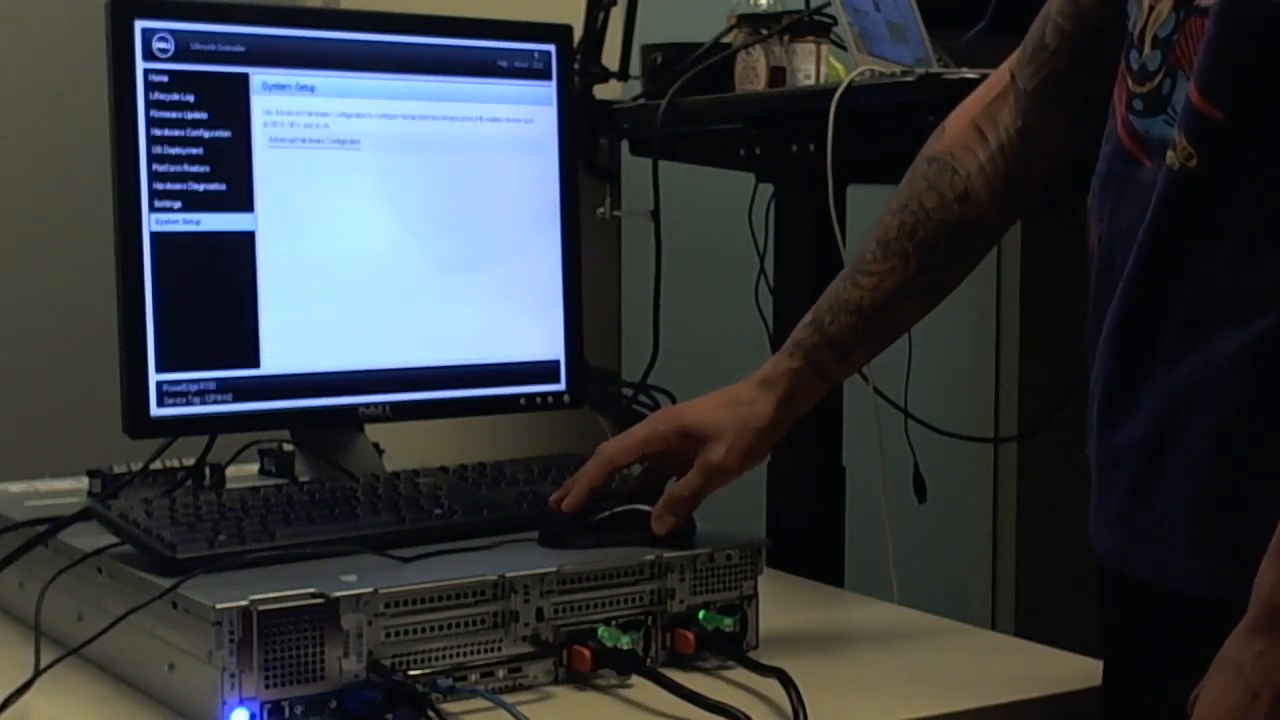
# Exit the Lifecycle Controller with a reboot, and request a PXE boot at the Dell startup screen
pyautogui.click(537, 67)
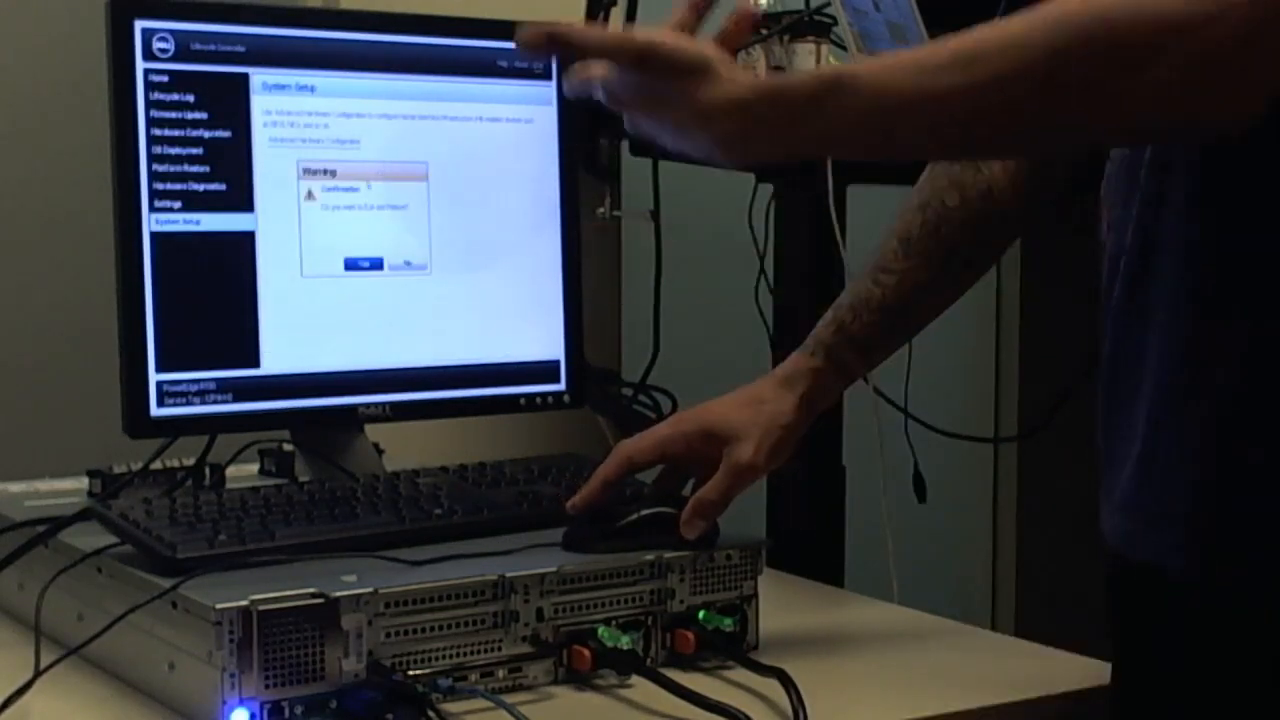
pyautogui.click(363, 264)
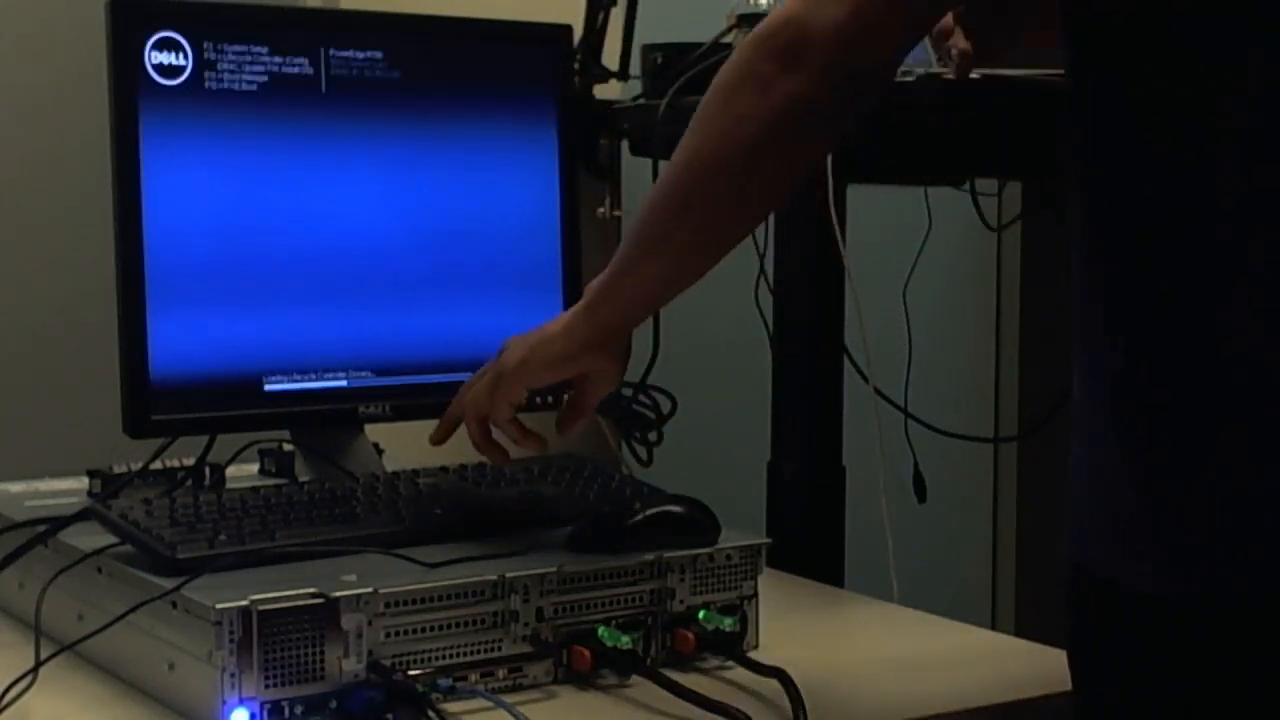
pyautogui.press('F12')
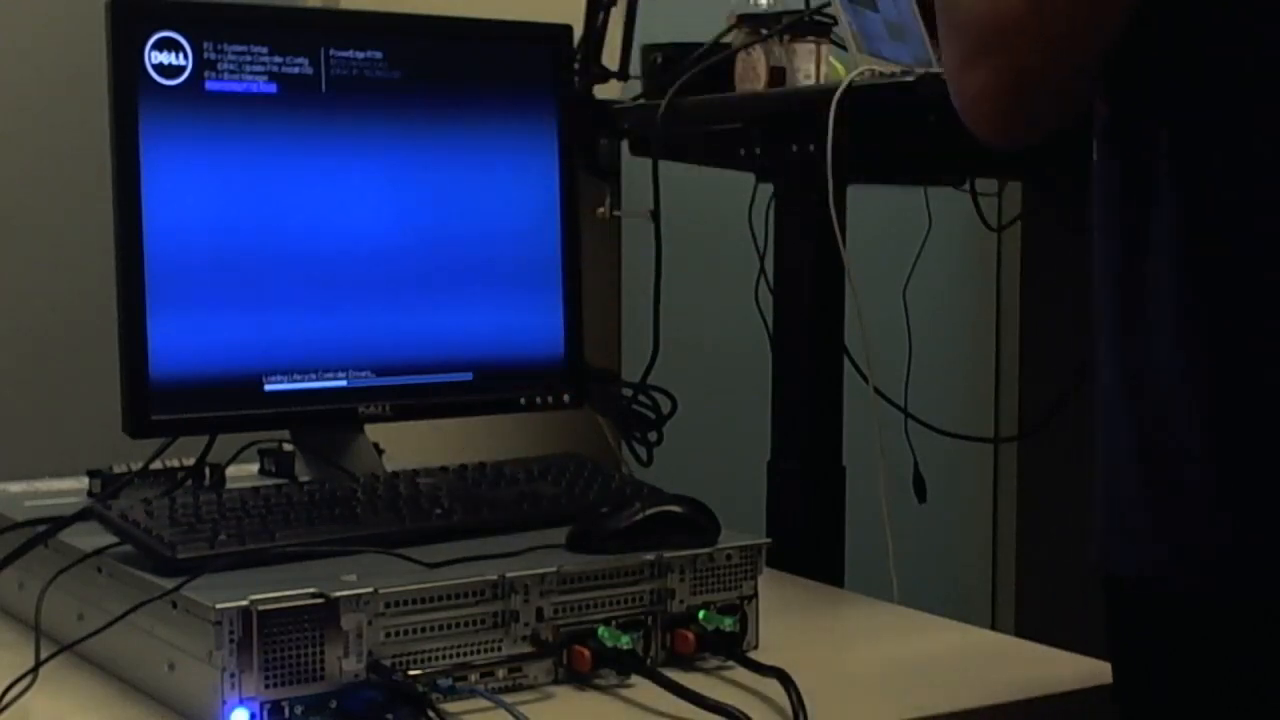